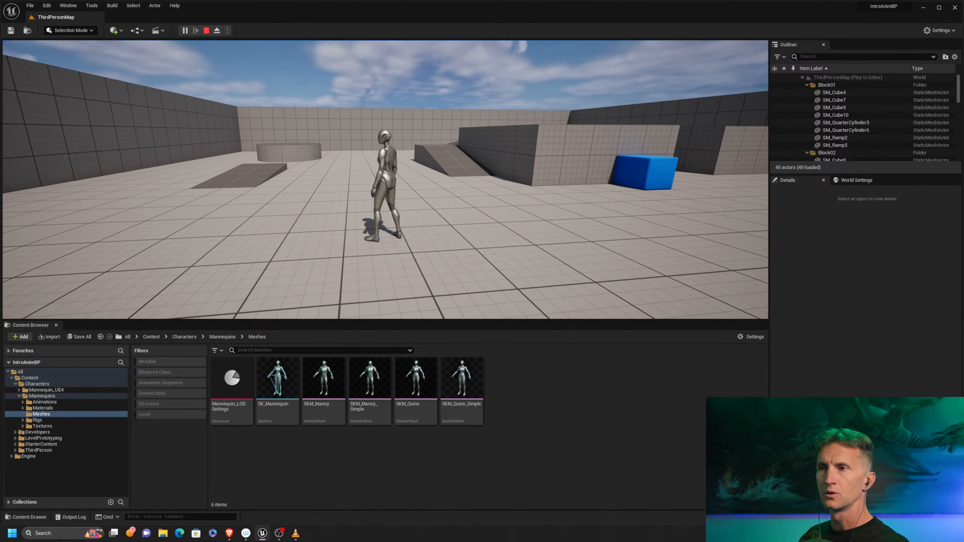
Walk the character backward and forward in the running level to check its animation, and stop the play session
key("s")
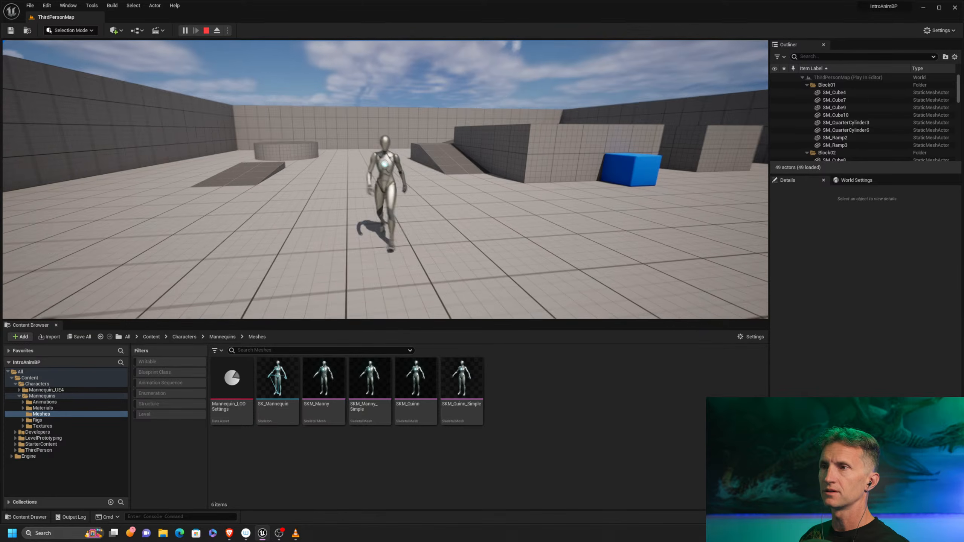
key("w")
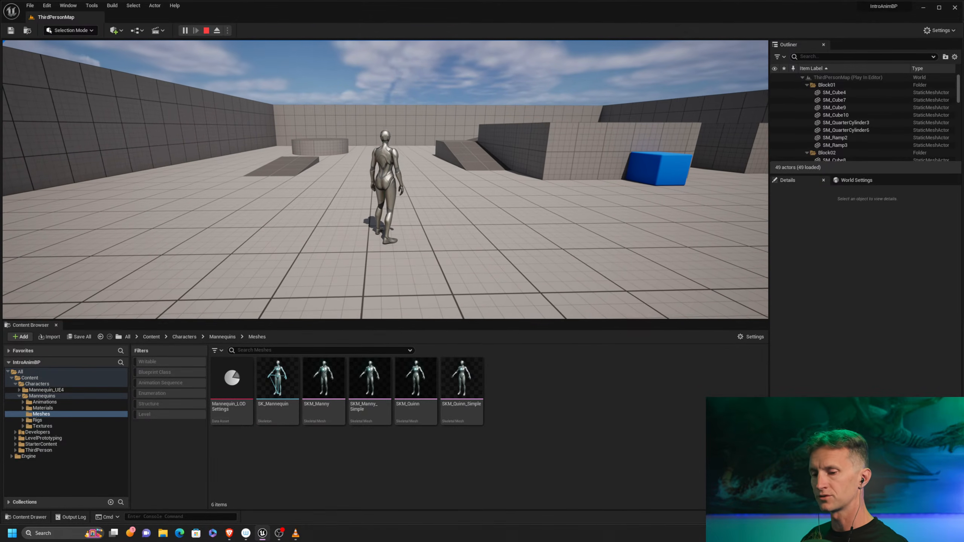
key("Escape")
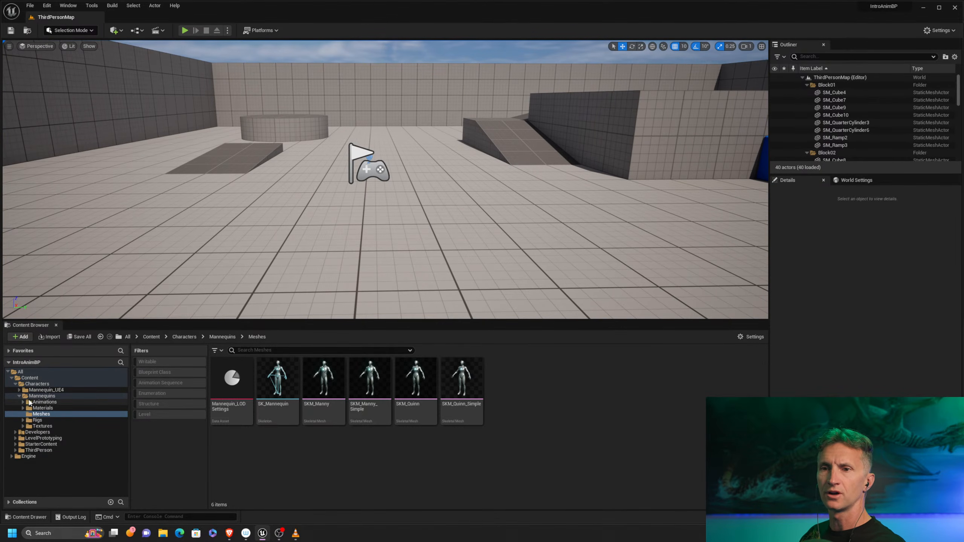
Open BP_ThirdPersonCharacter from the ThirdPerson Blueprints folder and clear its Anim Class to None
left_click(17, 384)
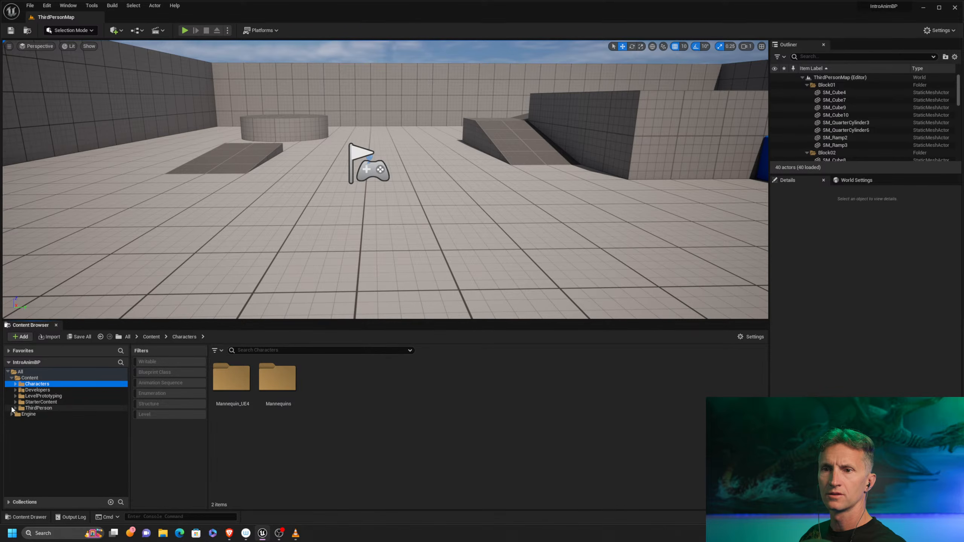
left_click(15, 408)
left_click(36, 415)
left_click(233, 383)
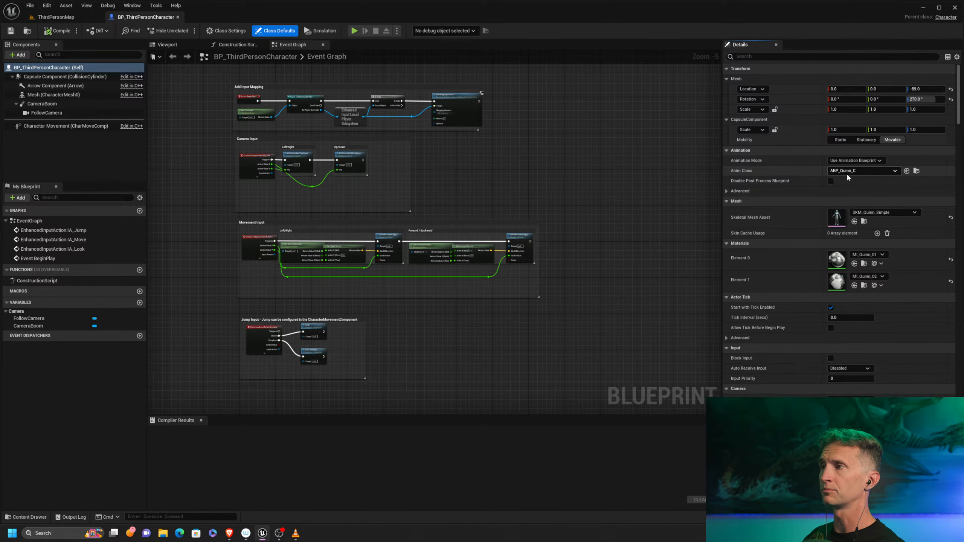
left_click(898, 170)
left_click(862, 189)
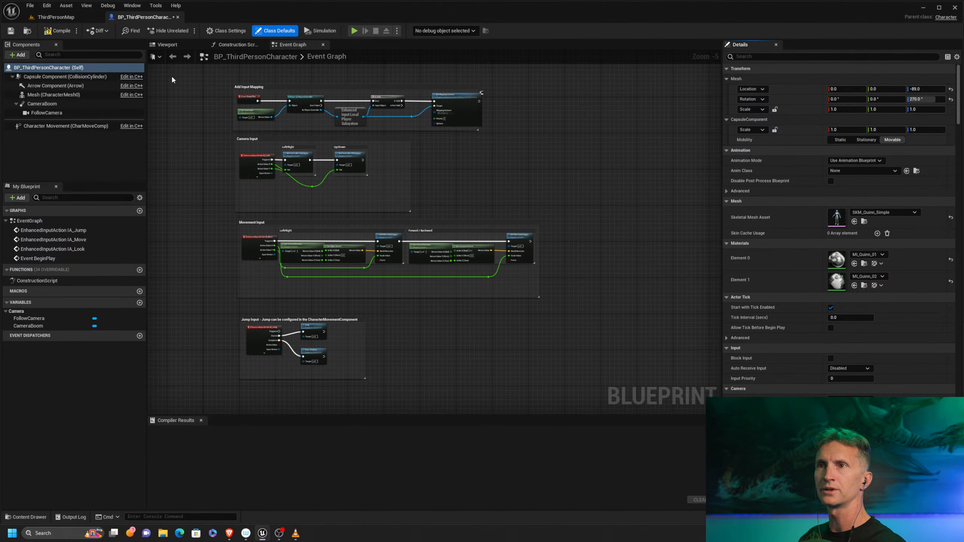
Play ThirdPersonMap and display the collision shapes with the console command show Collision
left_click(80, 16)
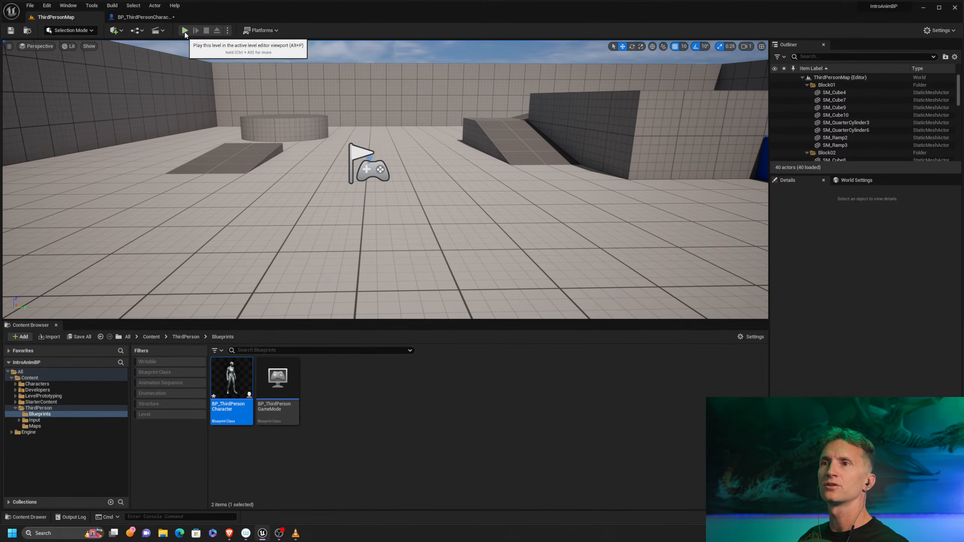
left_click(184, 30)
left_click(418, 160)
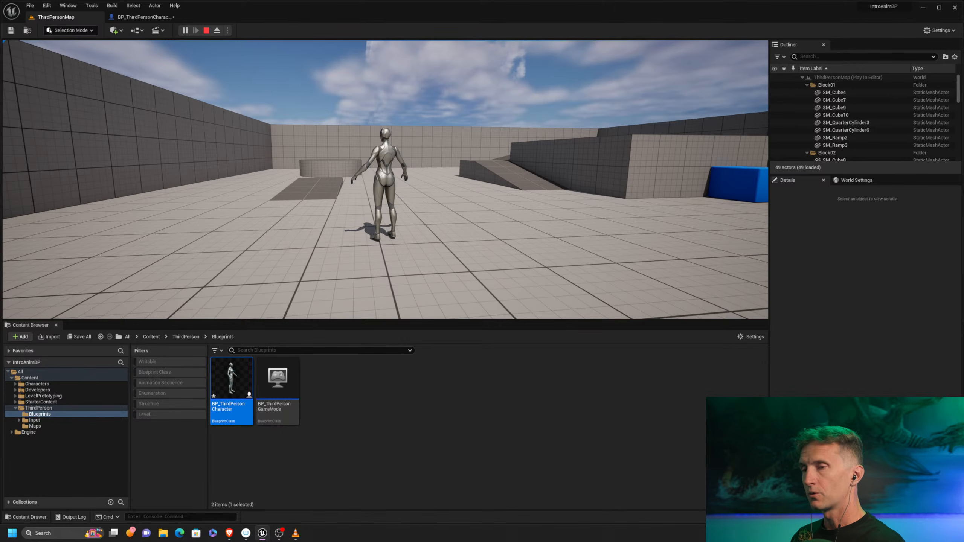
key("grave")
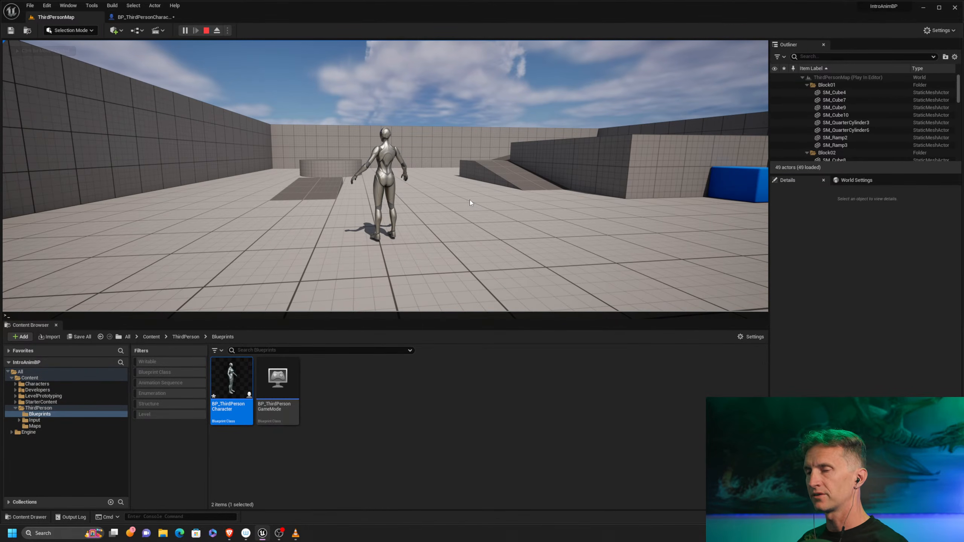
key("Up")
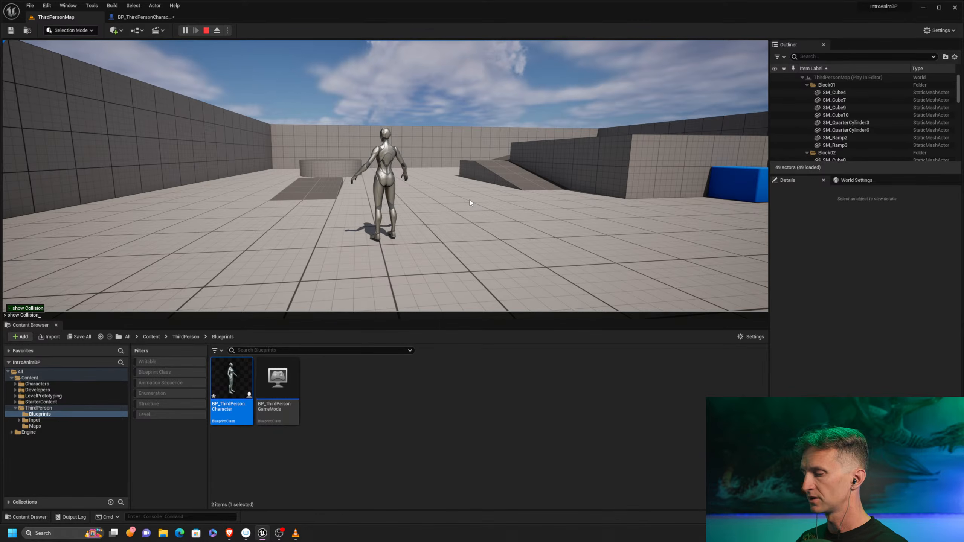
key("Return")
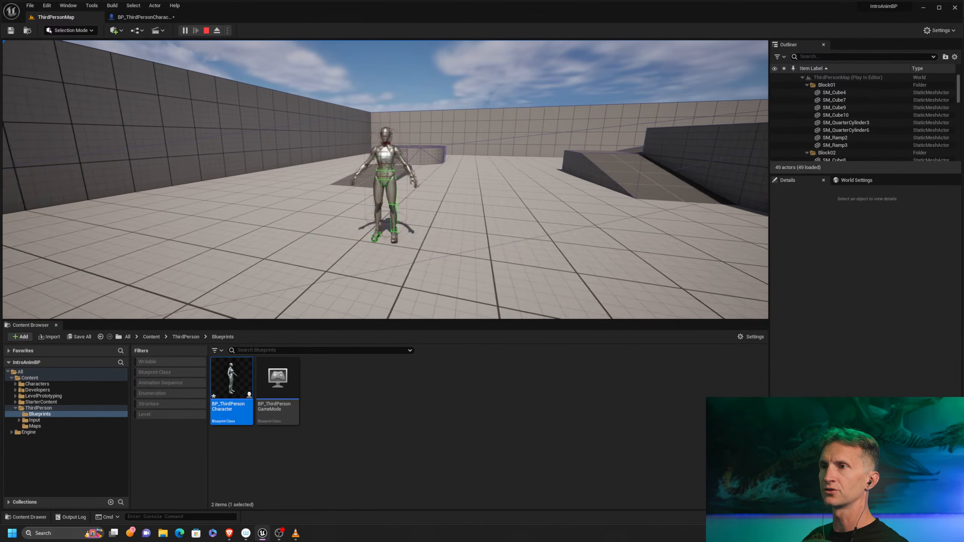
Move the character in several directions to examine its collision capsule and unanimated pose
key("d")
key("w")
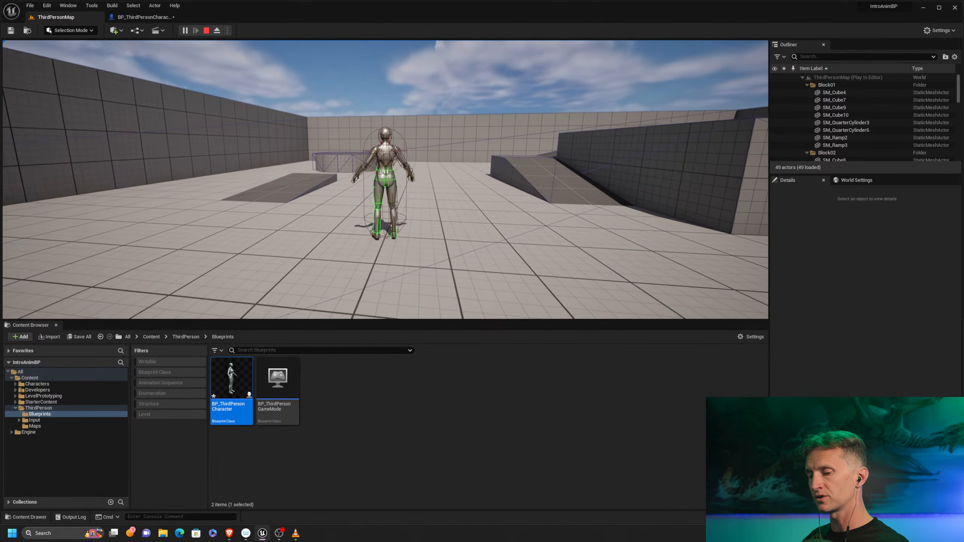
key("s")
key("d")
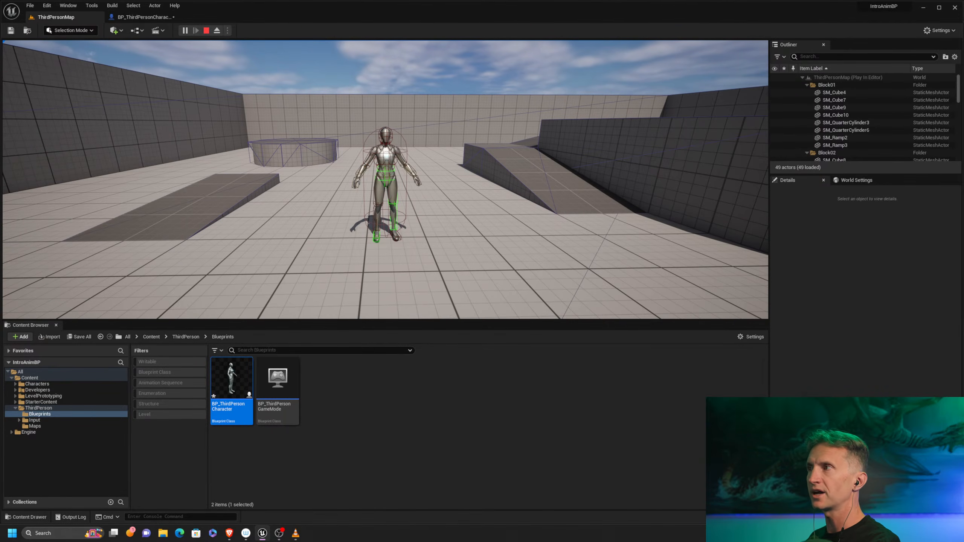
key("alt+Tab")
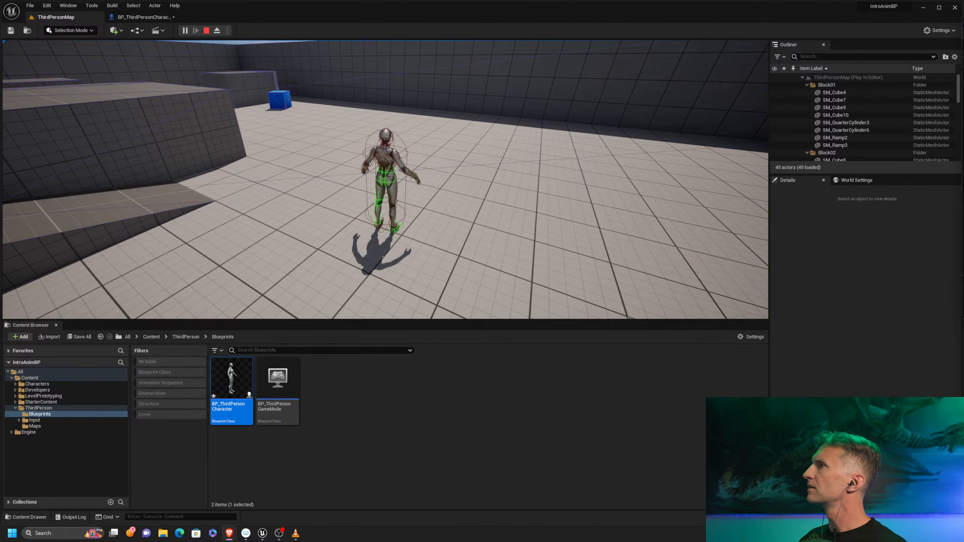
key("alt+Tab")
key("alt+Tab")
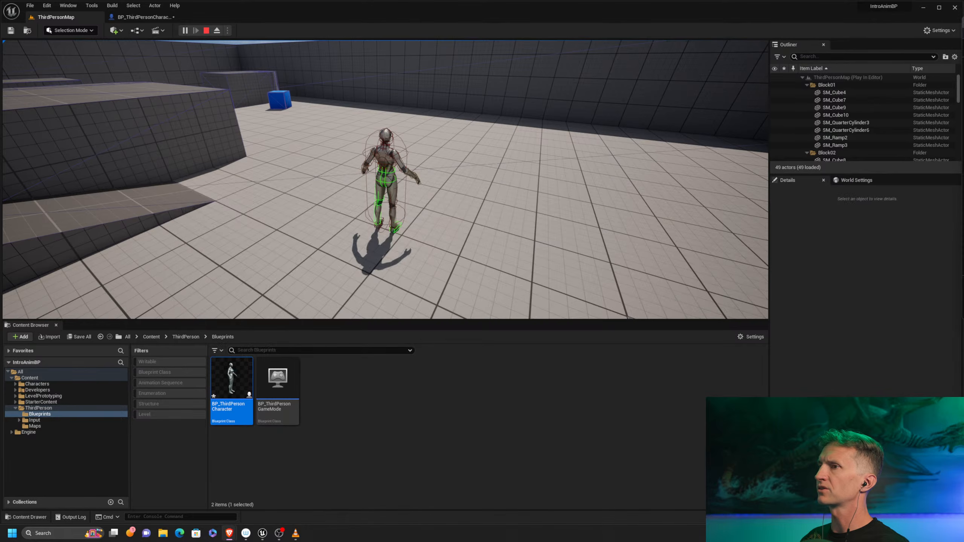
left_click(699, 152)
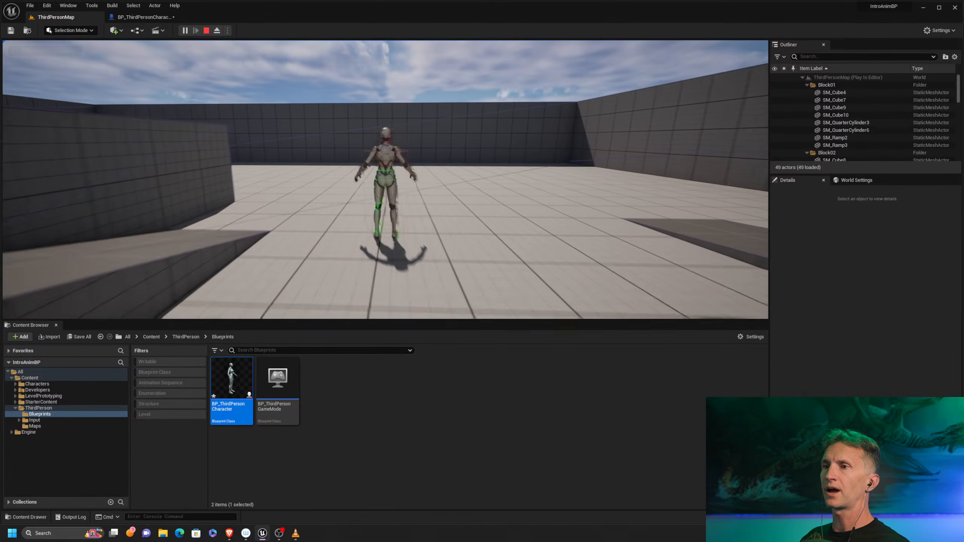
Test moving and repeatedly jumping with the character while no animation is assigned, and stop the play session
key("w")
key("space")
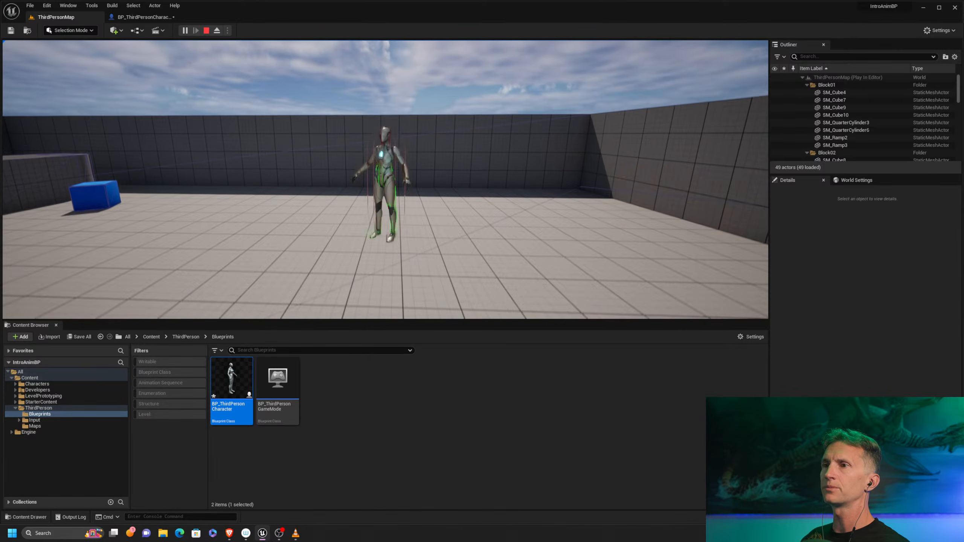
key("space")
key("space")
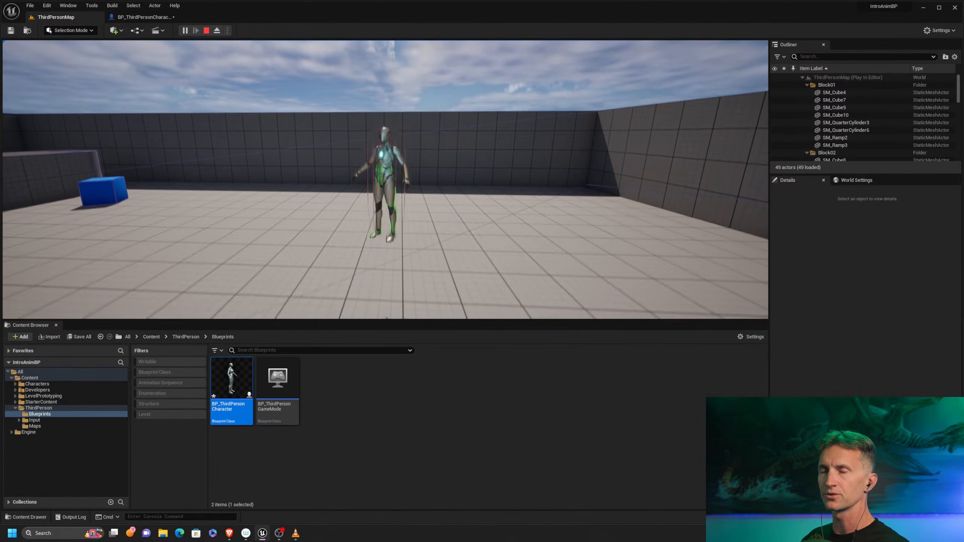
key("space")
key("s")
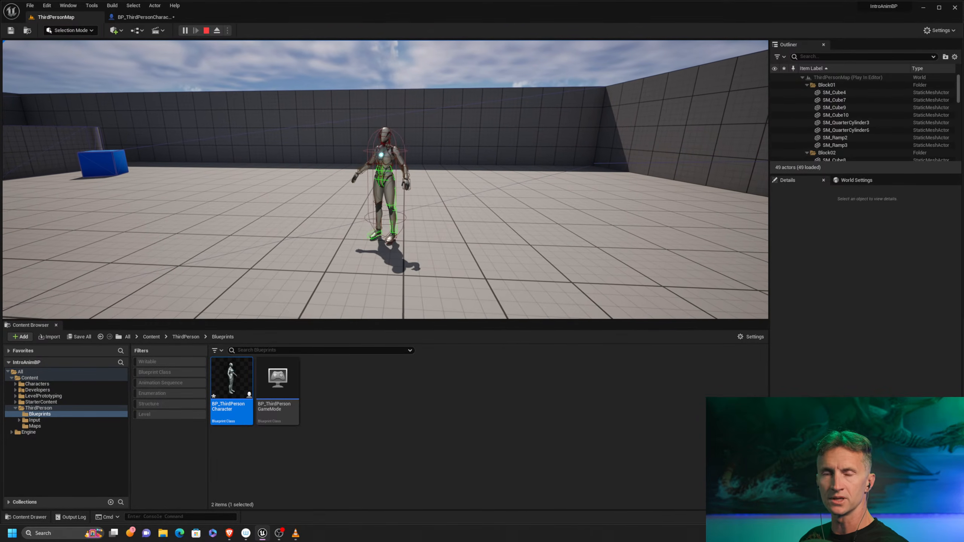
key("a")
key("d")
key("space")
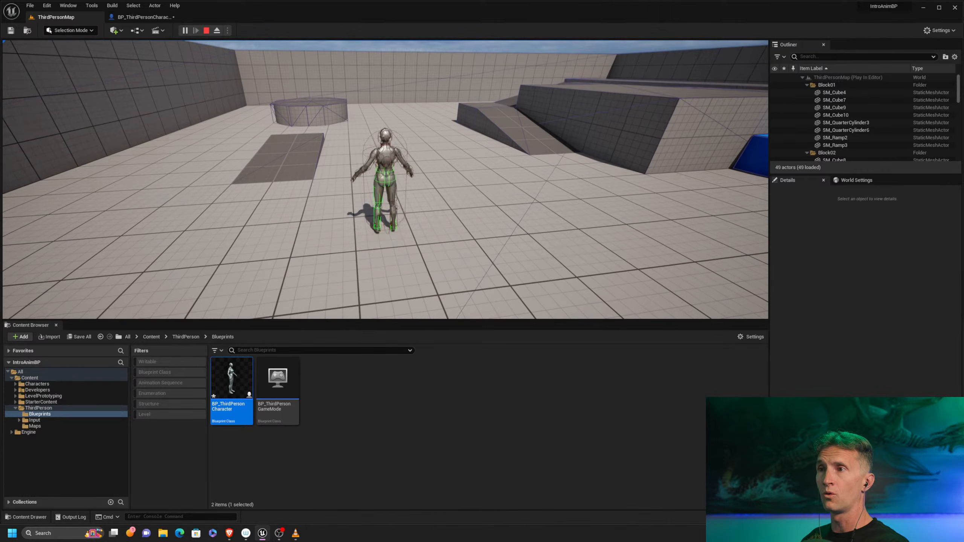
key("Escape")
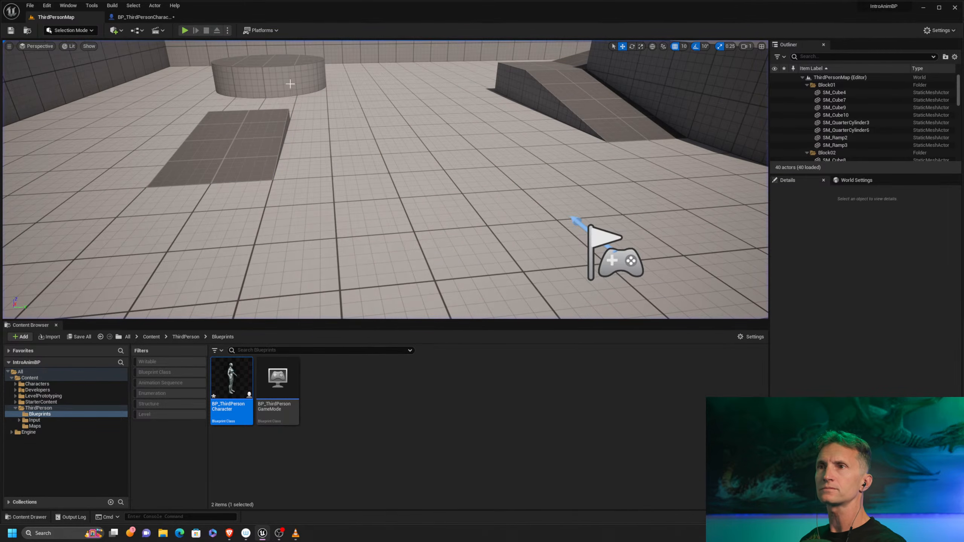
Set the Skeletal Mesh Asset of BP_ThirdPersonCharacter to SKM_Manny_Simple
left_click(146, 17)
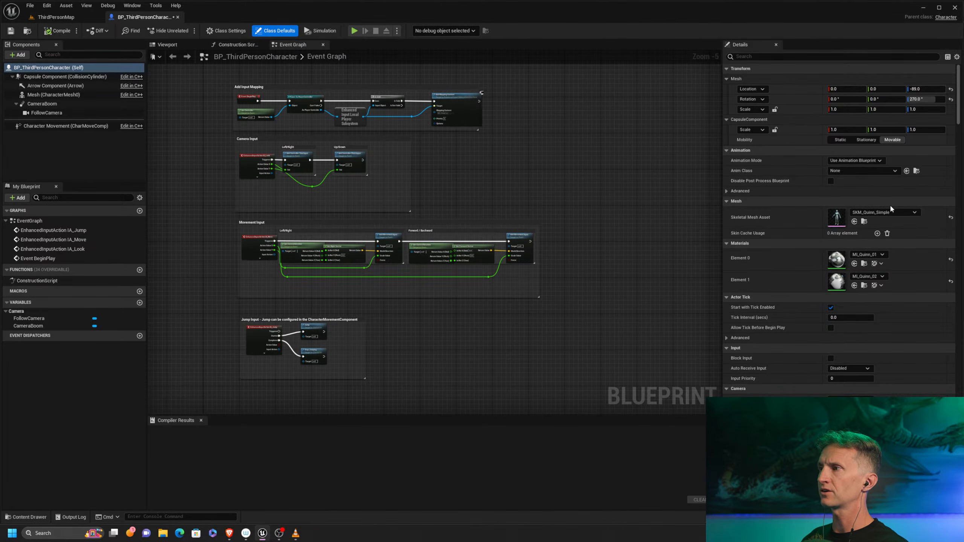
left_click(901, 214)
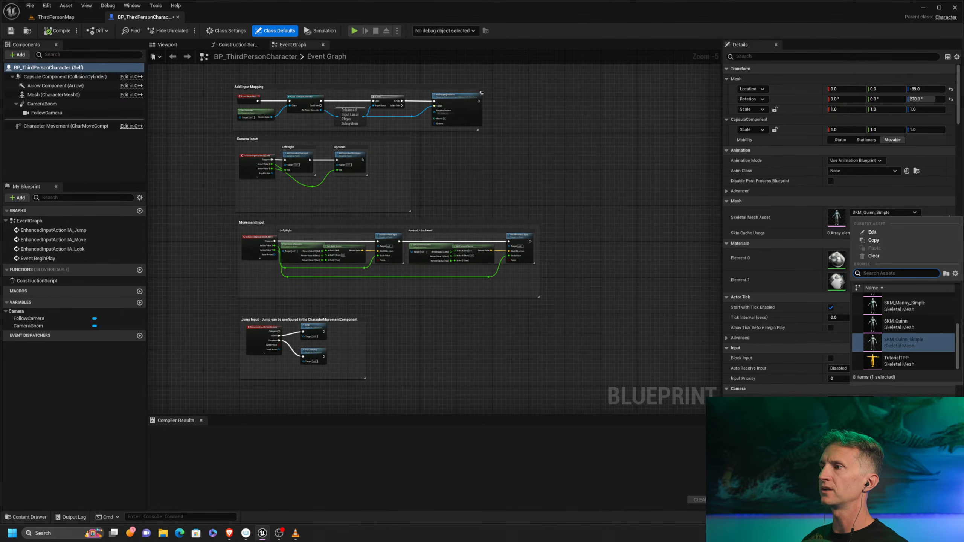
left_click(929, 304)
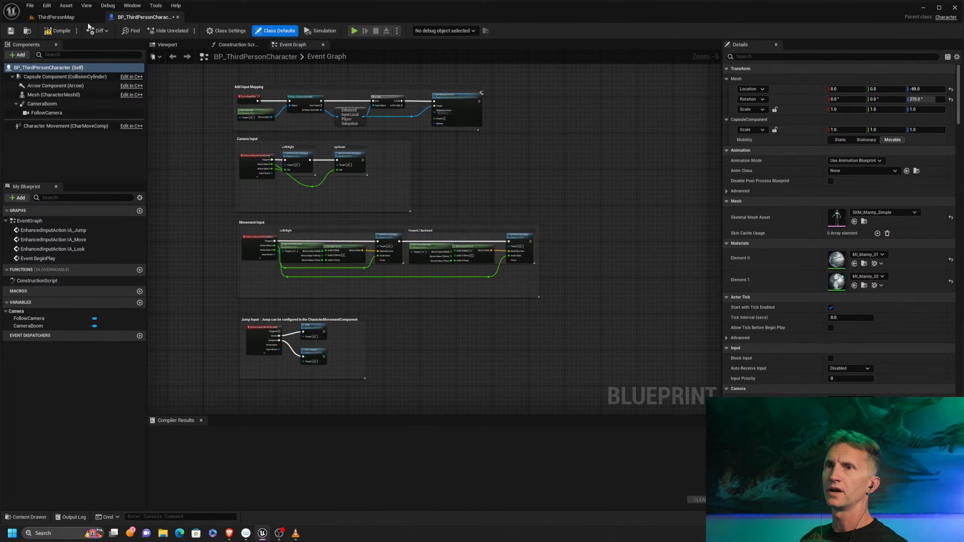
Play ThirdPersonMap, move the Manny character back and forth to check the new mesh, and stop the session
left_click(68, 17)
left_click(185, 30)
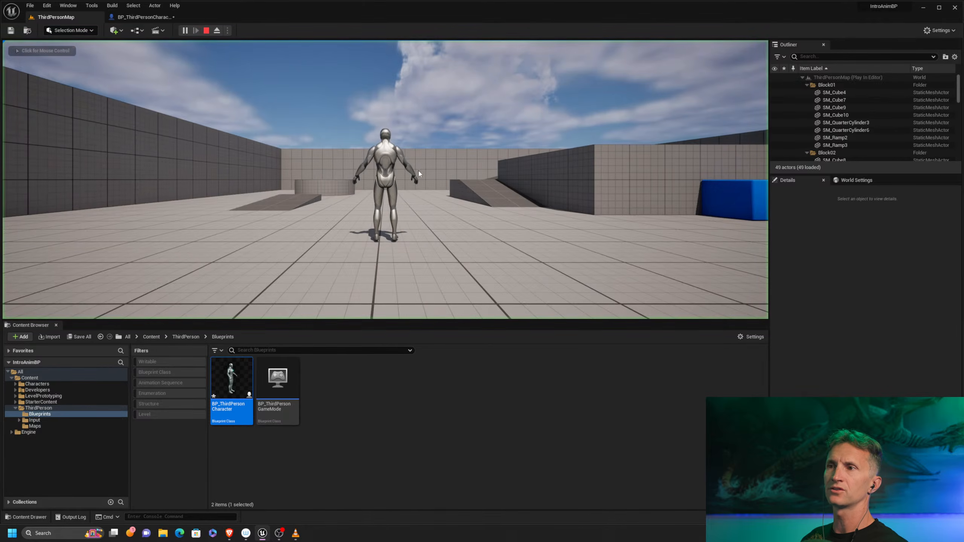
key("s")
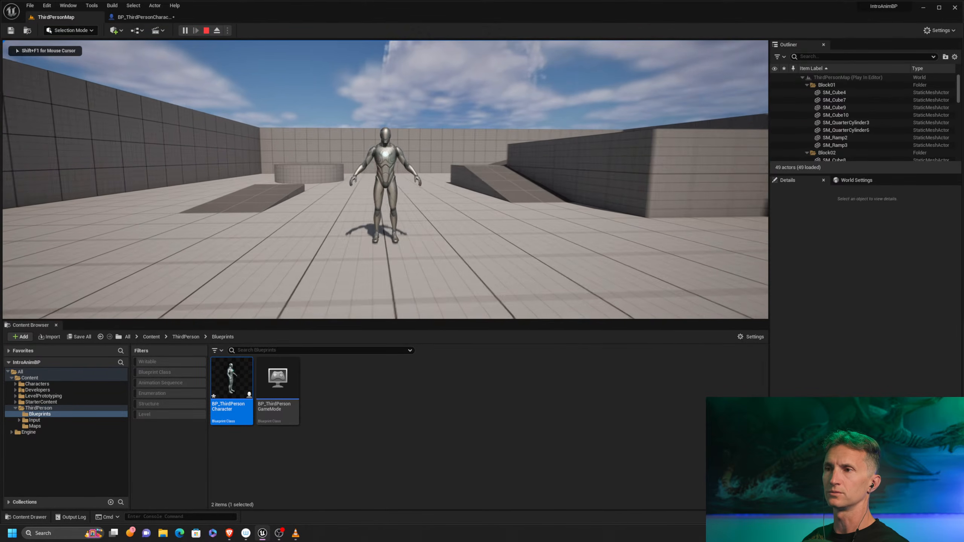
key("w")
key("s")
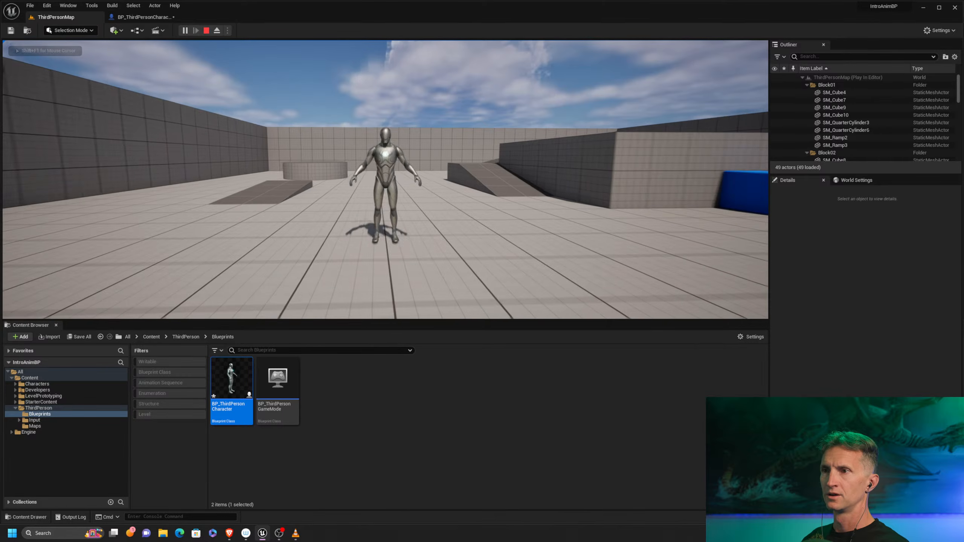
key("w")
key("s")
key("w")
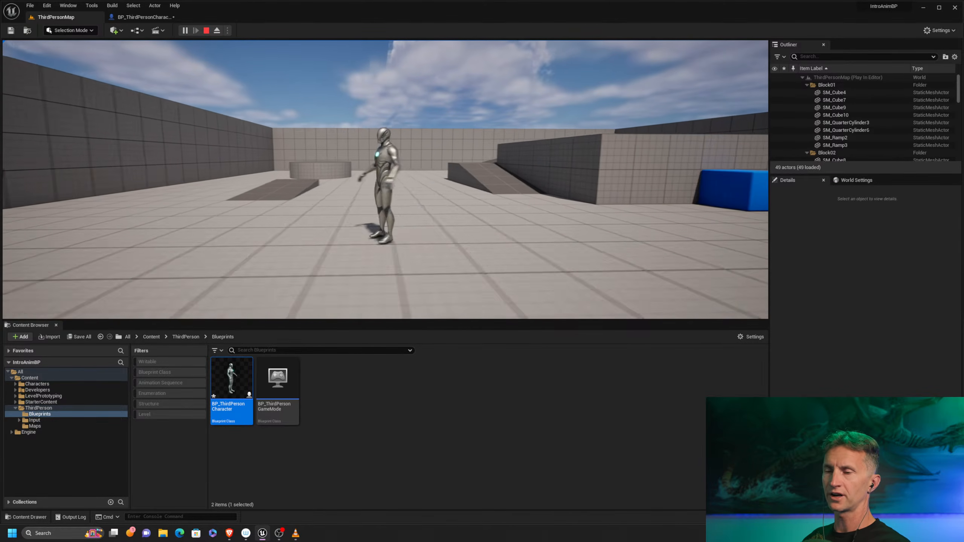
key("Escape")
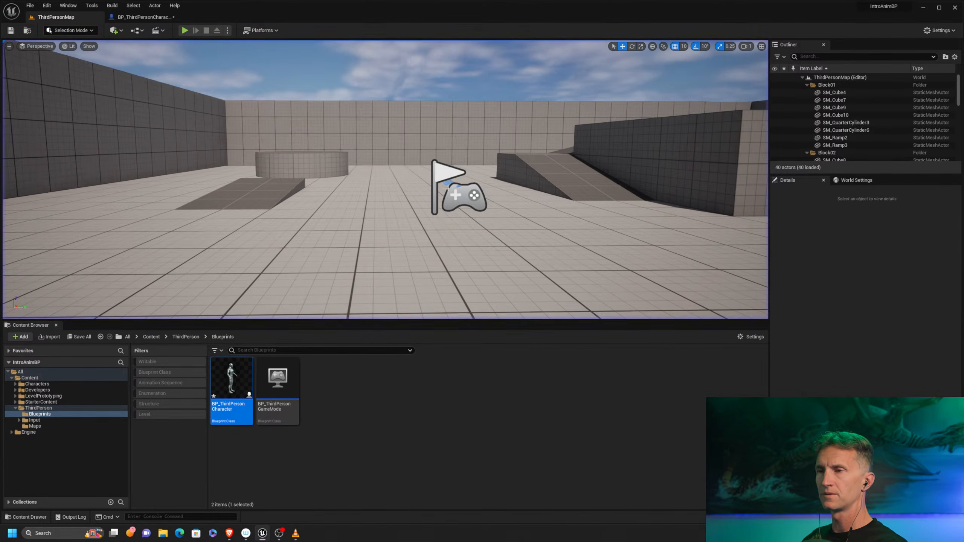
left_click(142, 17)
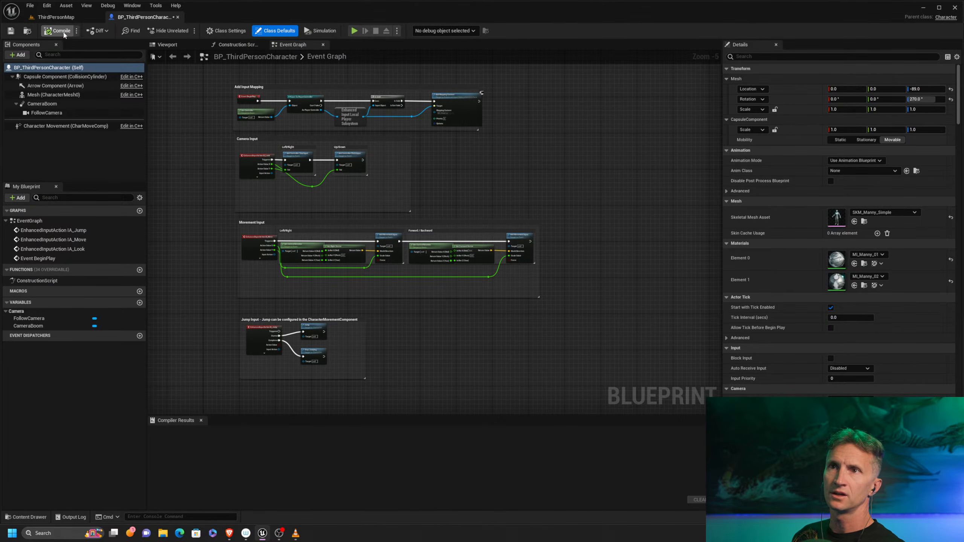
left_click(56, 16)
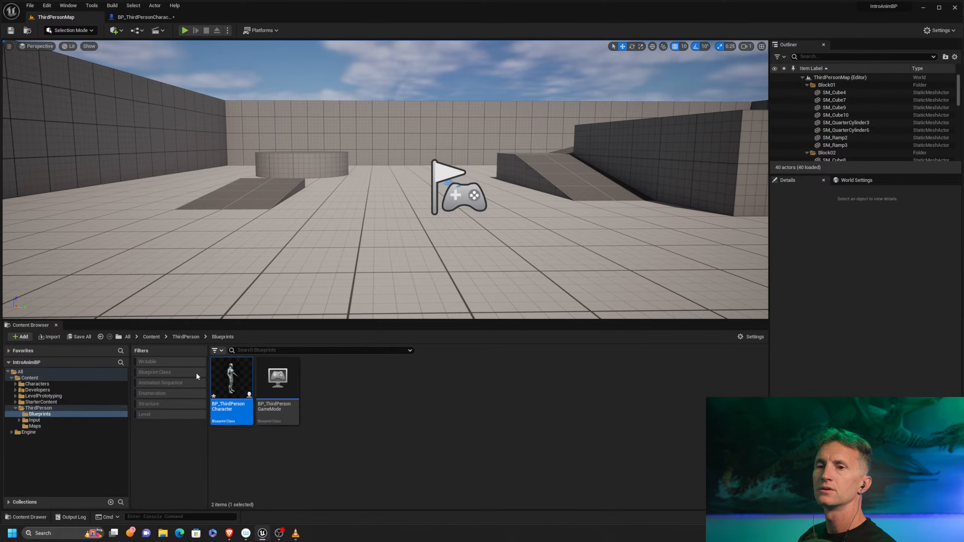
Open the Meshes folder under Characters > Mannequins to view the mannequin skeletal meshes
left_click(16, 383)
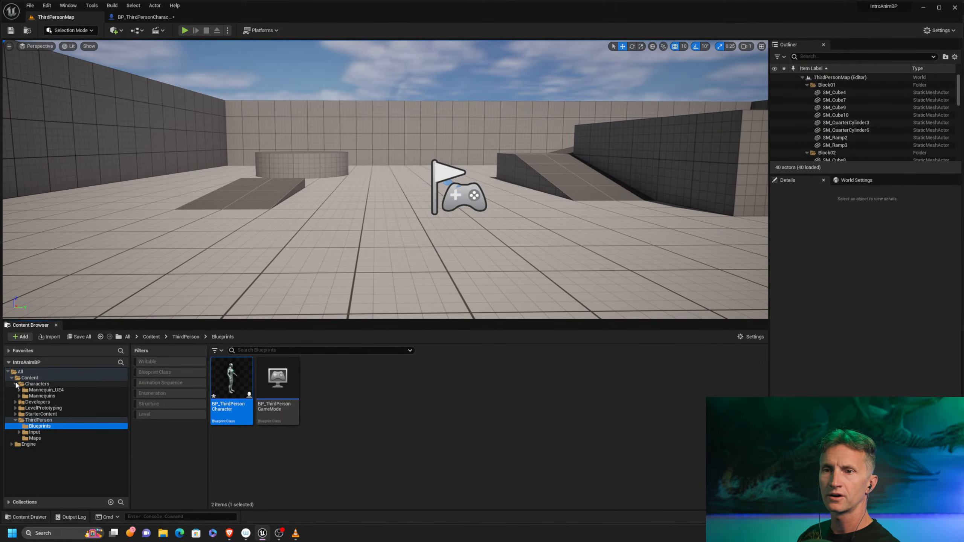
left_click(18, 397)
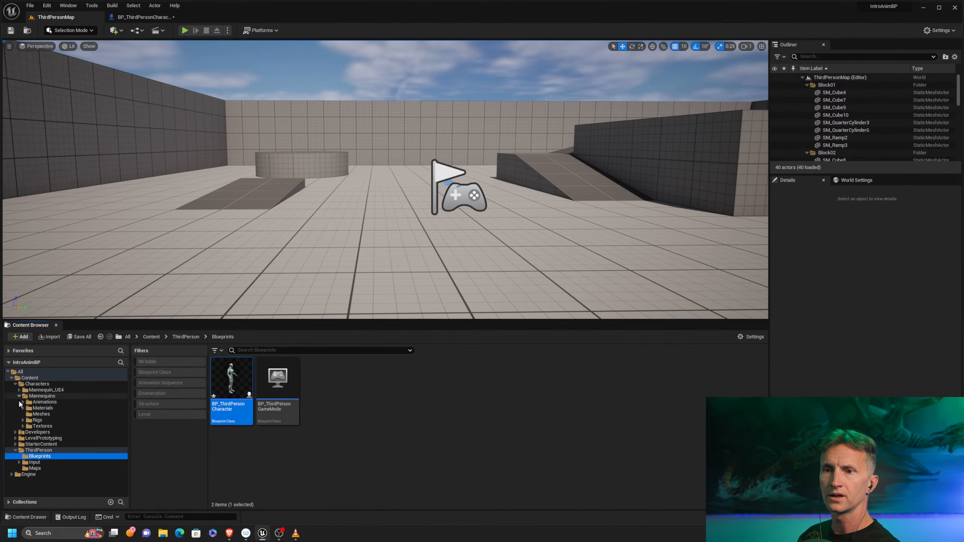
left_click(42, 414)
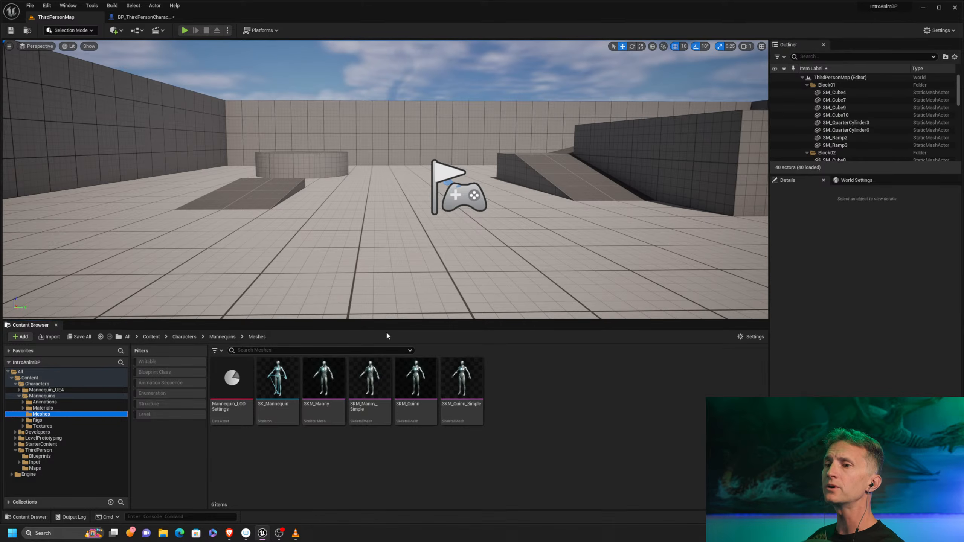
left_click(311, 447)
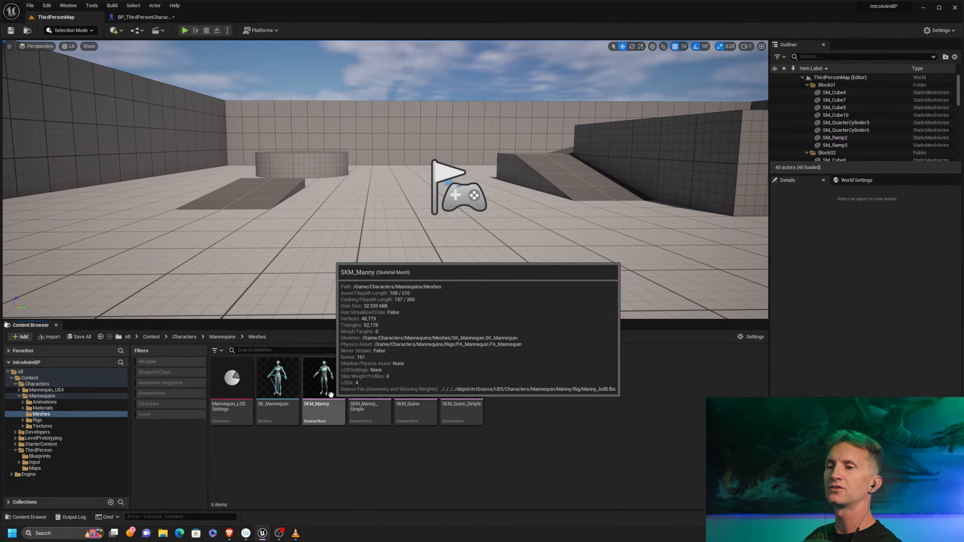
right_click(330, 395)
mouse_move(391, 182)
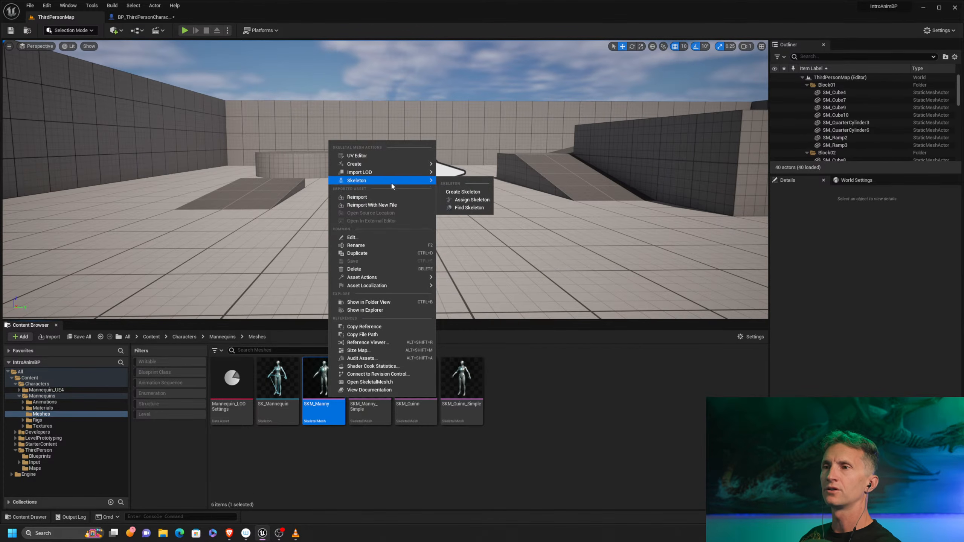
mouse_move(394, 165)
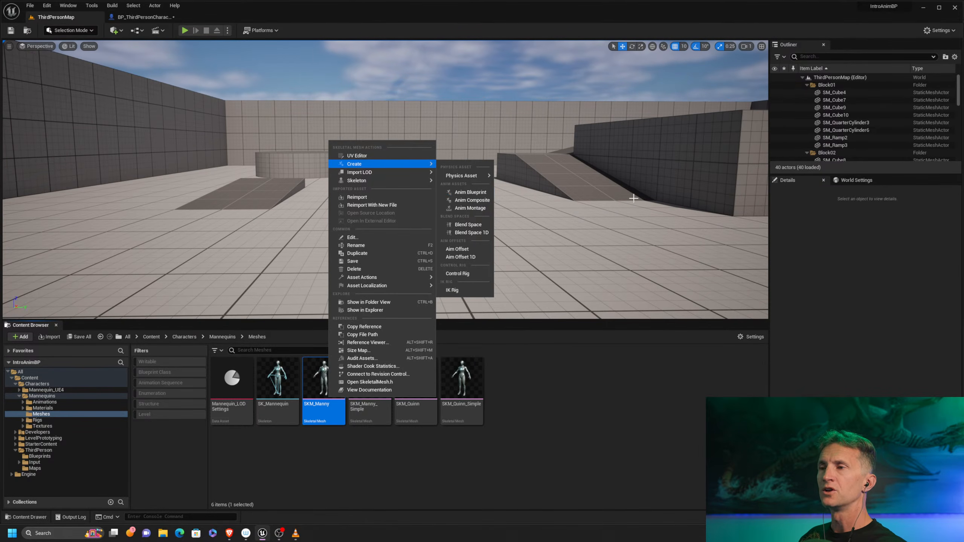
right_click(512, 388)
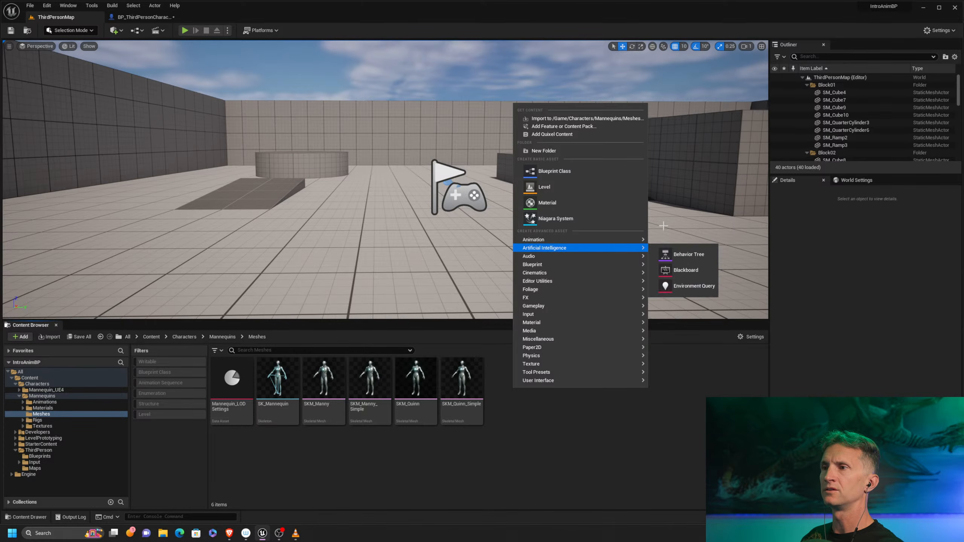
mouse_move(554, 264)
mouse_move(570, 240)
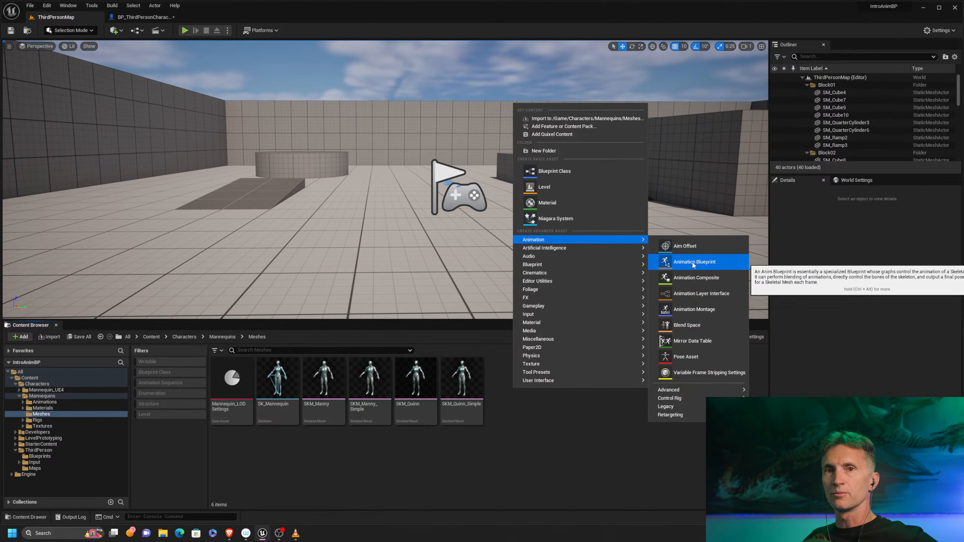
left_click(344, 426)
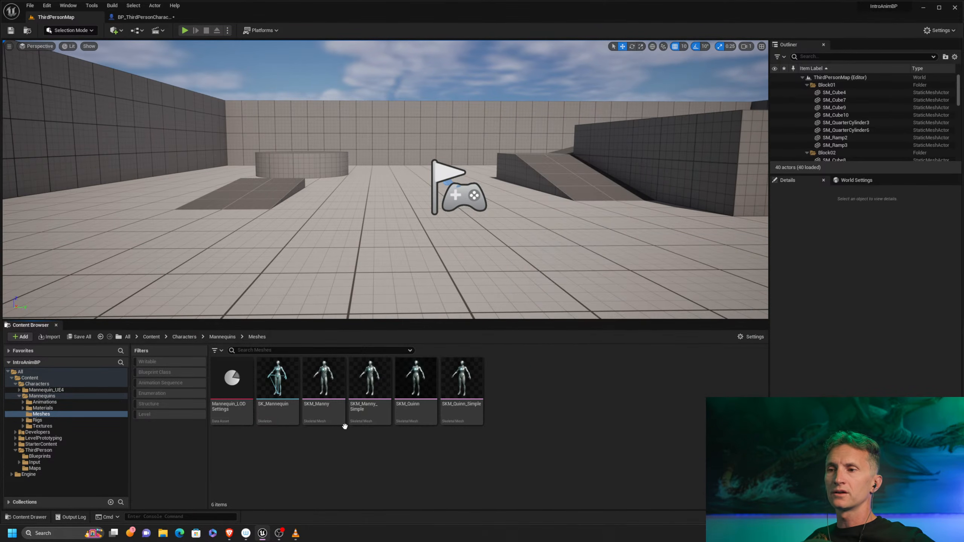
Create an Anim Blueprint from the SKM_Manny skeletal mesh and name it ABP_IntroManny
right_click(335, 385)
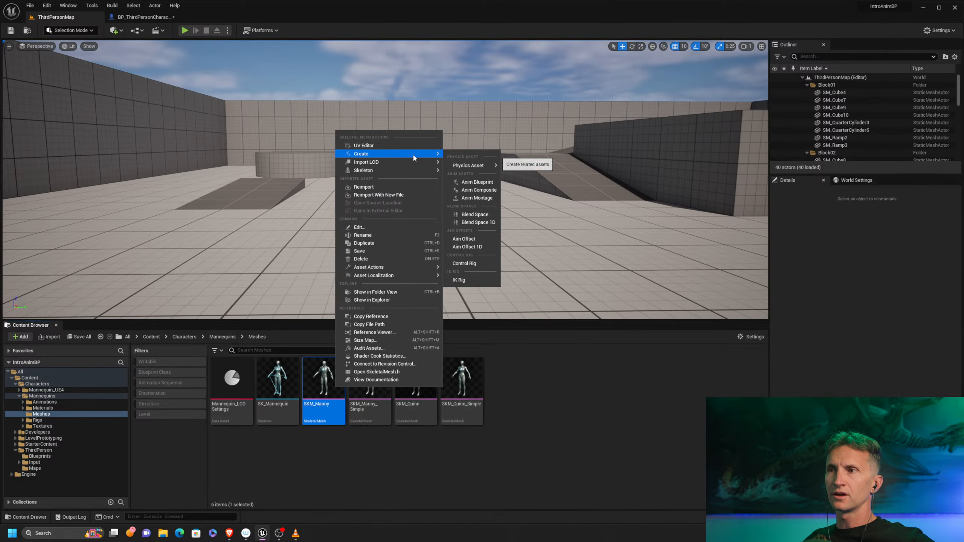
left_click(477, 182)
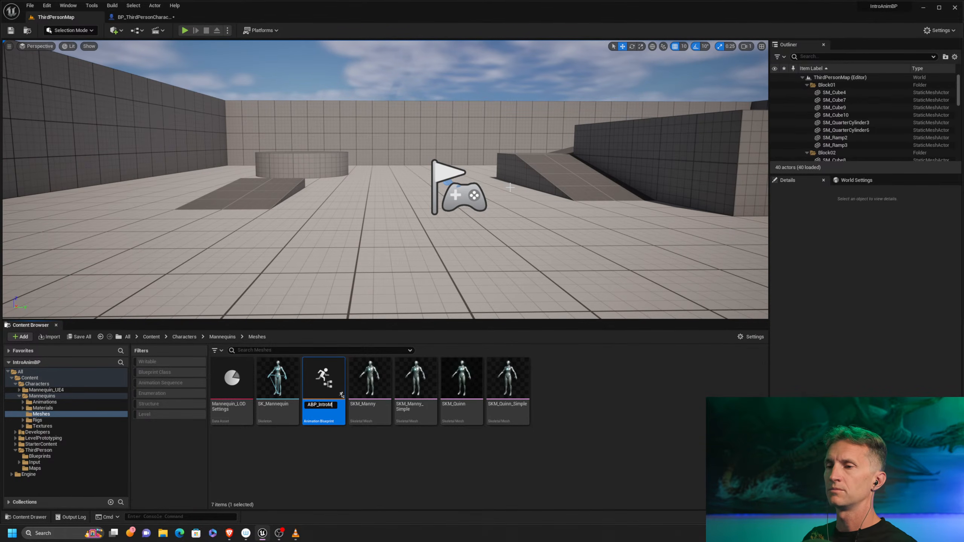
key("Return")
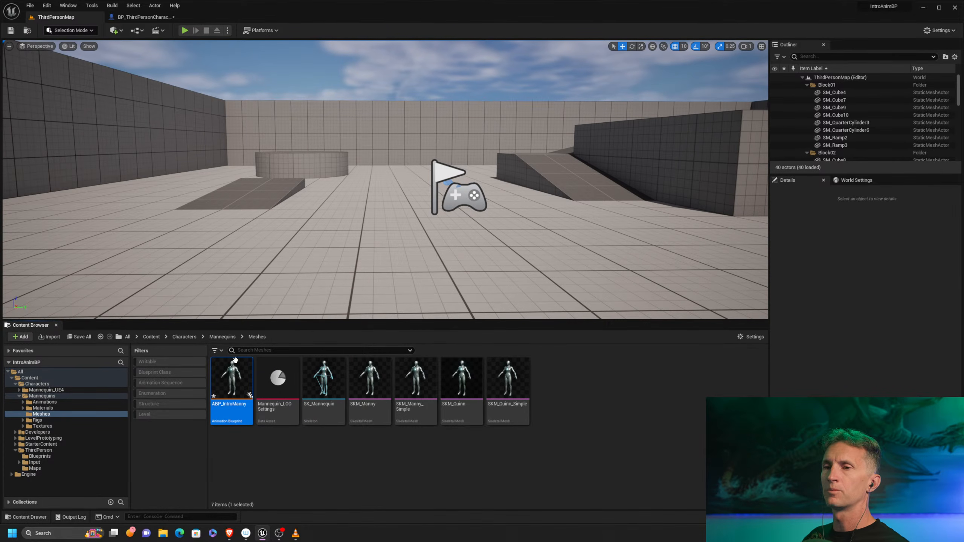
Open ABP_IntroManny and dock its editor beside the BP_ThirdPersonCharacter tab in the main window
double_click(232, 371)
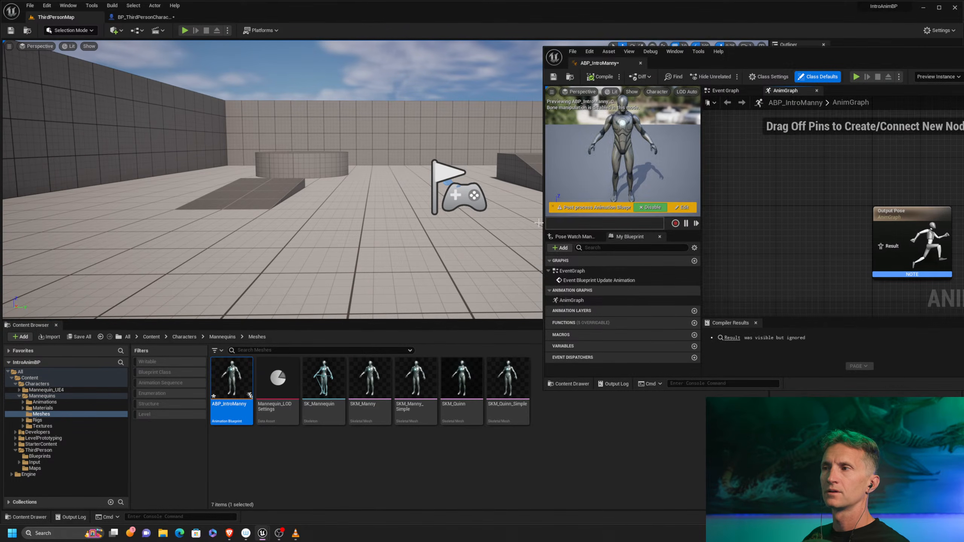
left_click_drag(605, 64, 218, 11)
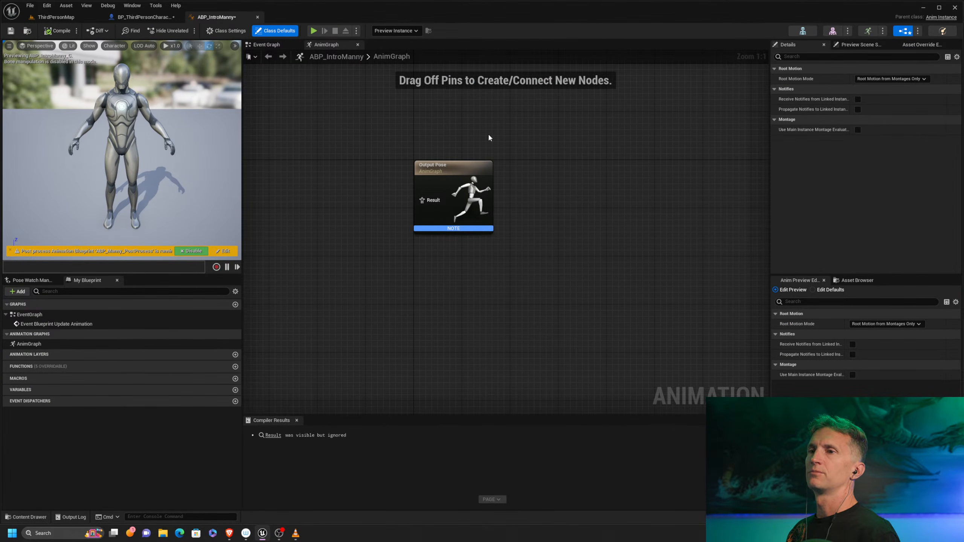
right_click_drag(463, 126, 543, 148)
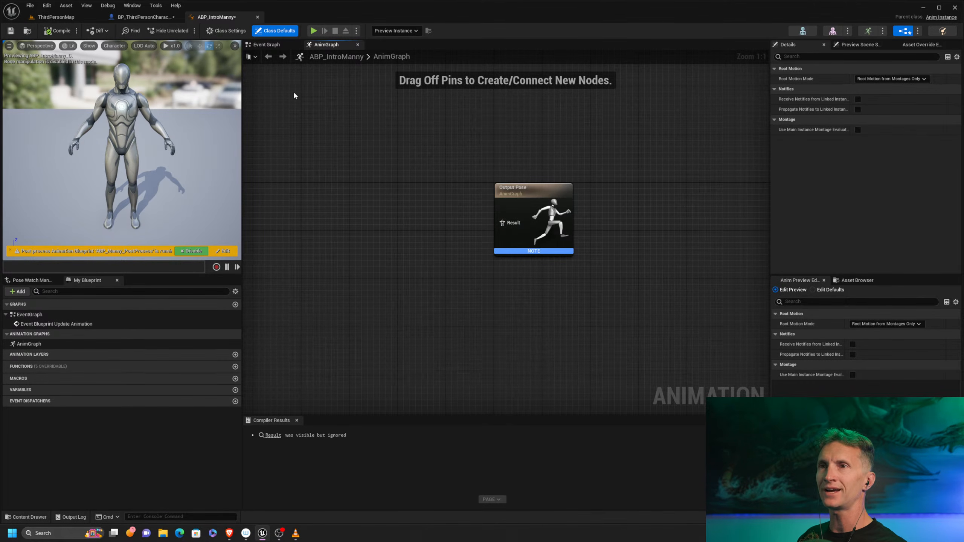
In BP_ThirdPersonCharacter's Event Graph, add a Mesh reference feeding a Play Animation node and arrange both above the Add Input Mapping section
left_click(139, 22)
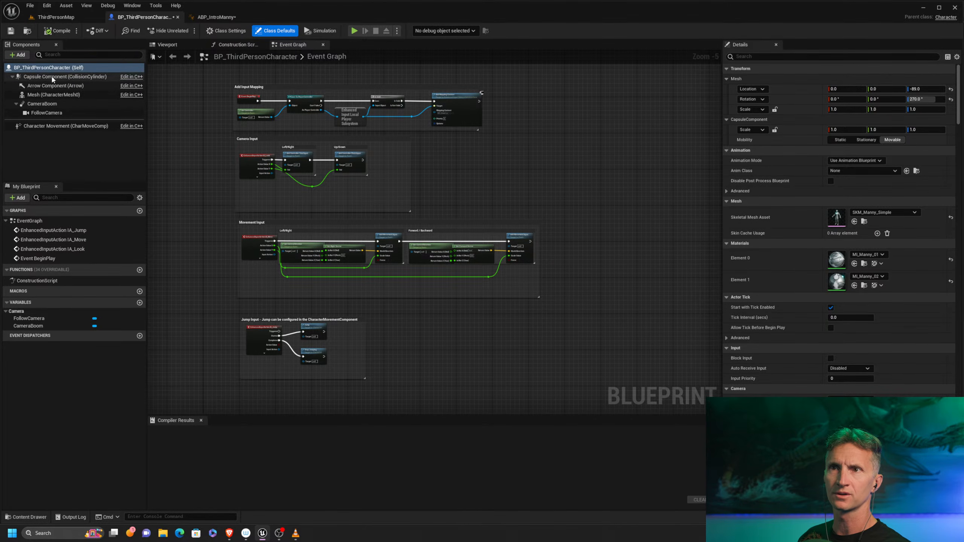
left_click(65, 94)
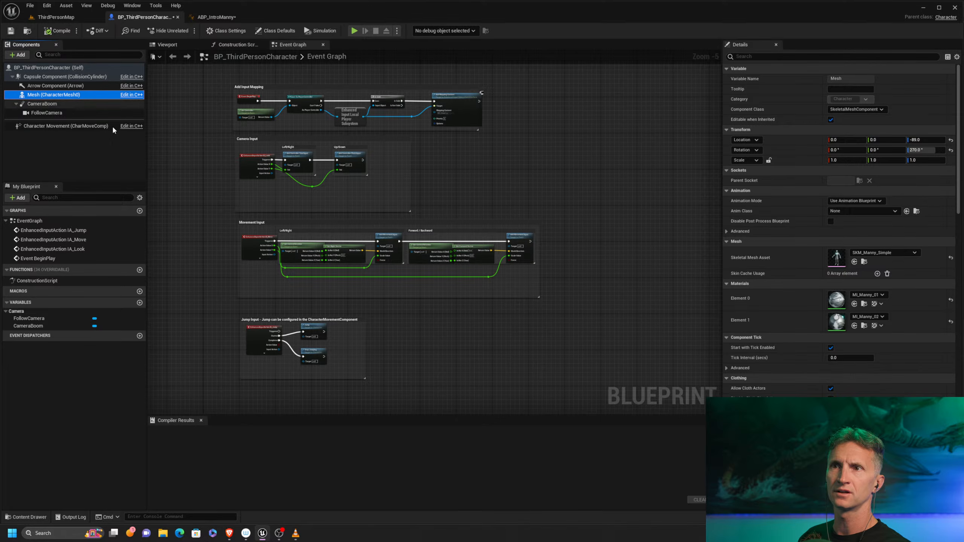
scroll(183, 165, "up", 5)
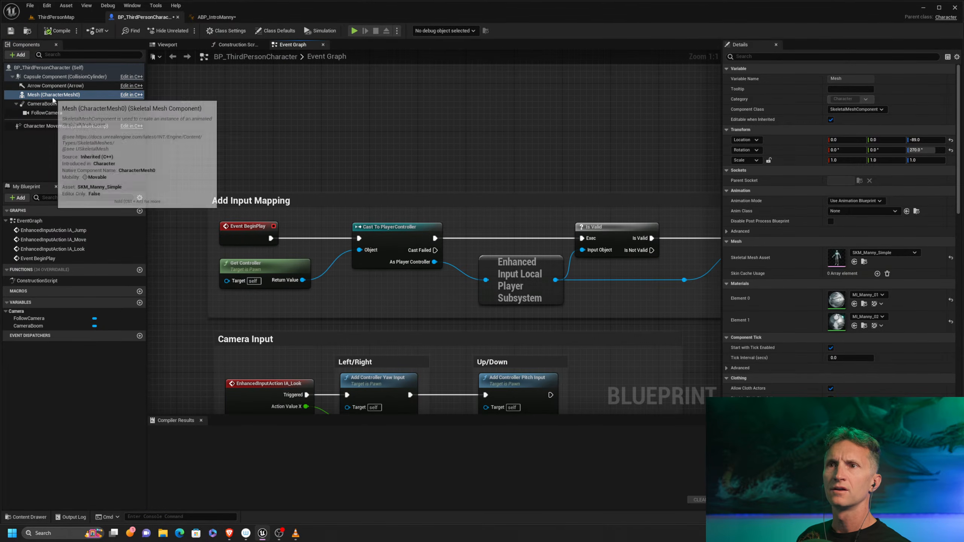
left_click_drag(53, 99, 351, 112)
type("p;l")
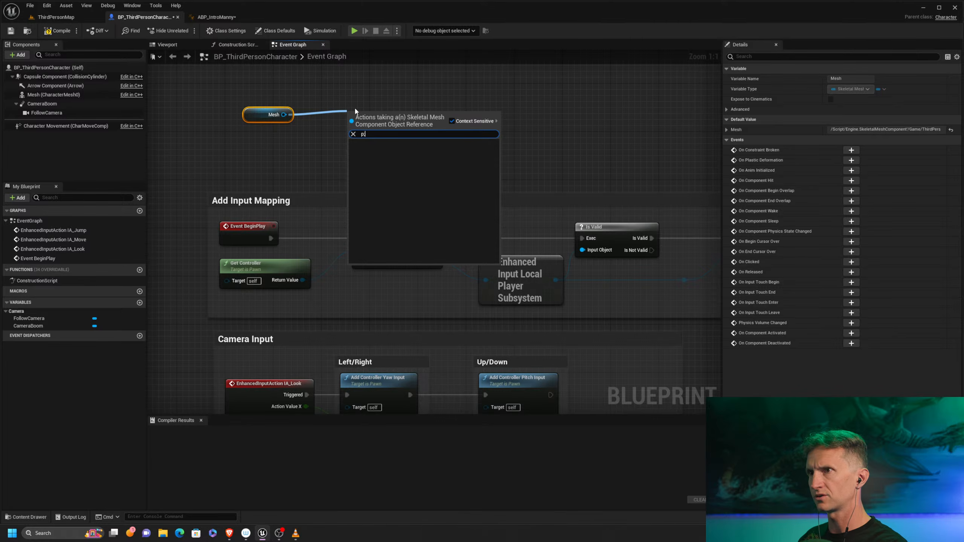
key("BackSpace")
type("la")
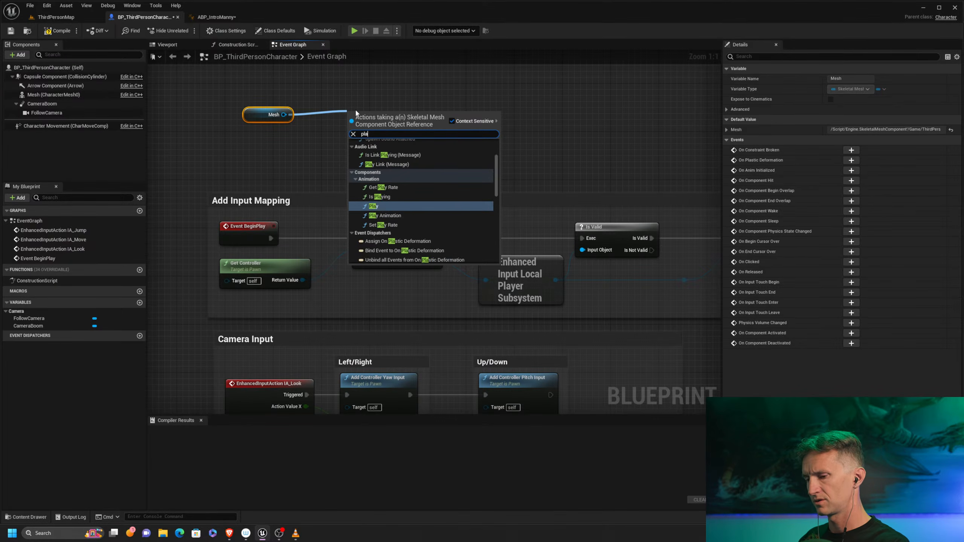
type("y an")
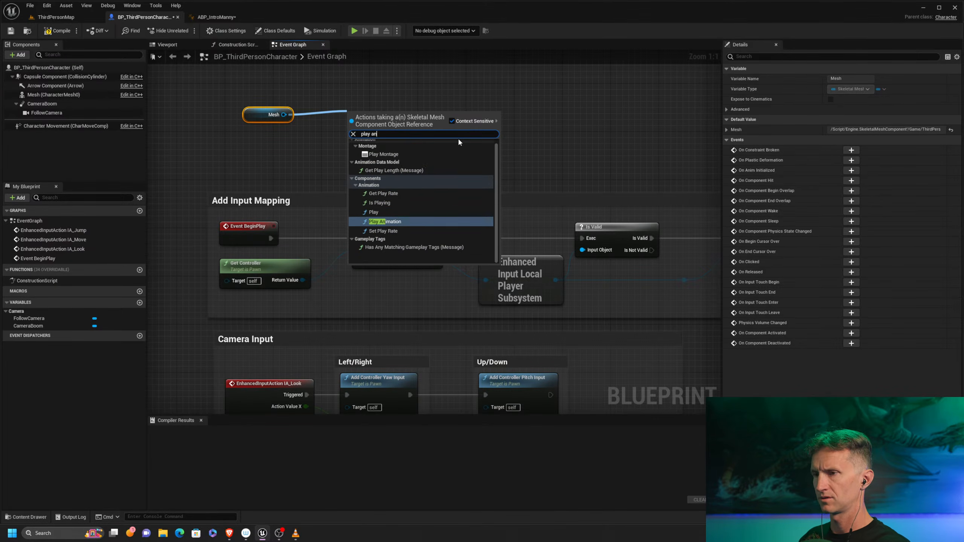
left_click(384, 222)
left_click_drag(388, 132, 425, 115)
left_click_drag(251, 111, 237, 123)
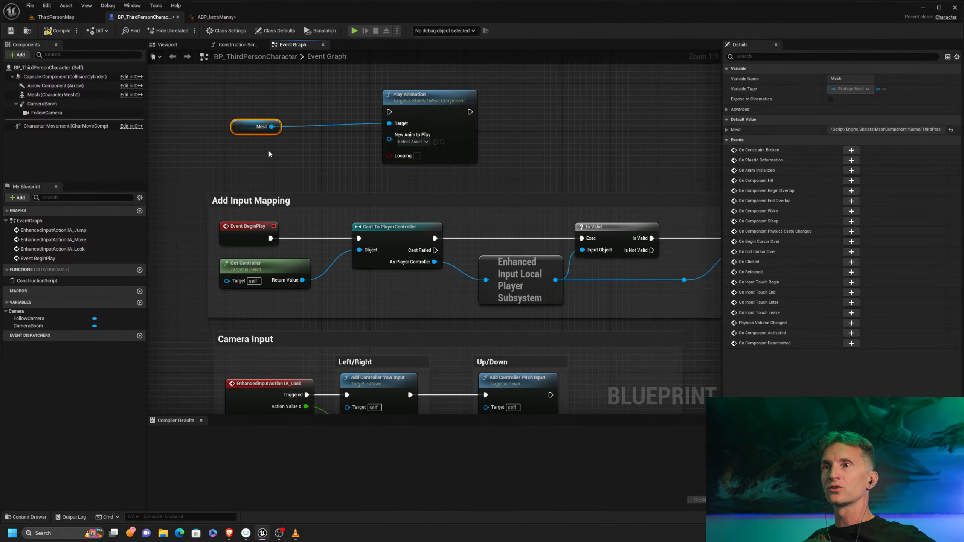
Delete the Mesh reference and the Play Animation node from the BP_ThirdPersonCharacter Event Graph
left_click_drag(269, 154, 402, 89)
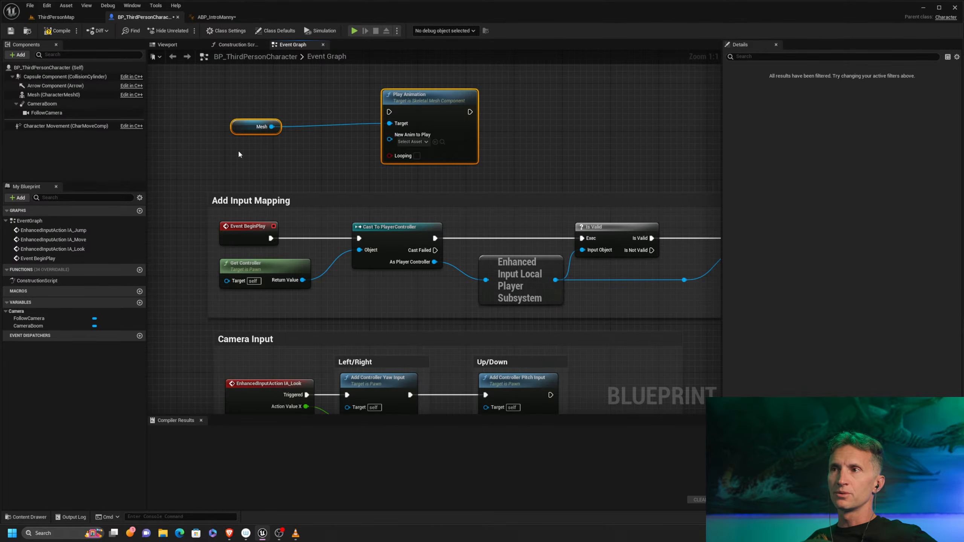
left_click_drag(210, 155, 497, 95)
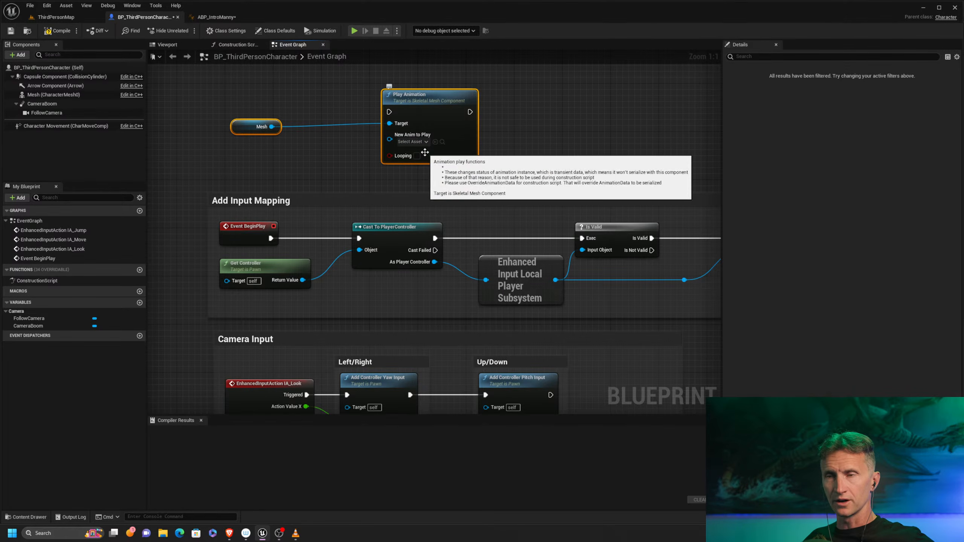
left_click_drag(270, 162, 417, 102)
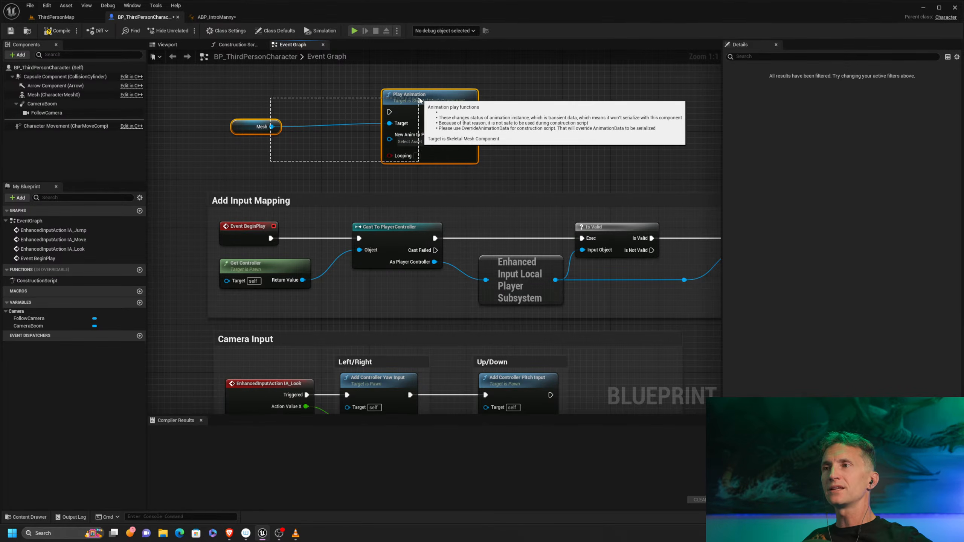
key("Delete")
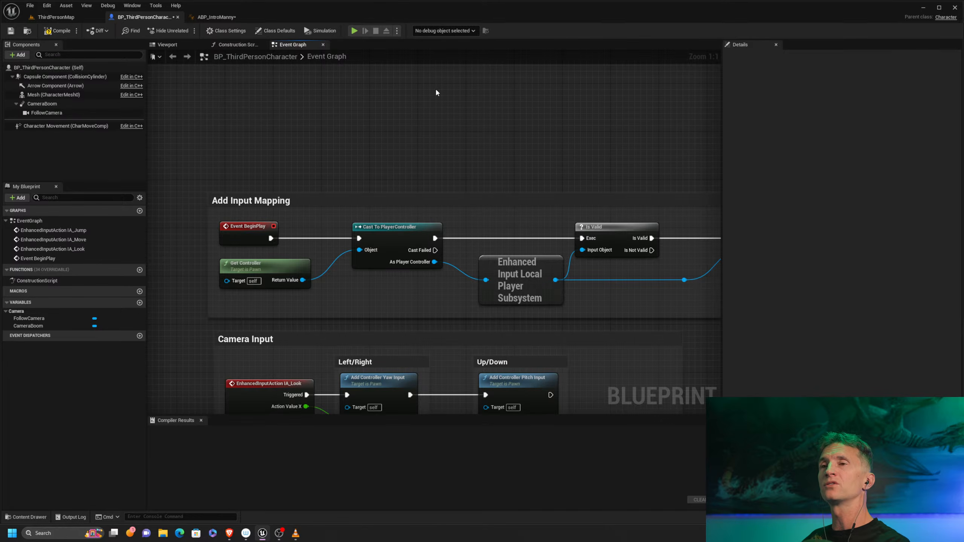
Examine the Output Pose node in ABP_IntroManny's AnimGraph and the update event in its Event Graph, and return to the AnimGraph
left_click(216, 17)
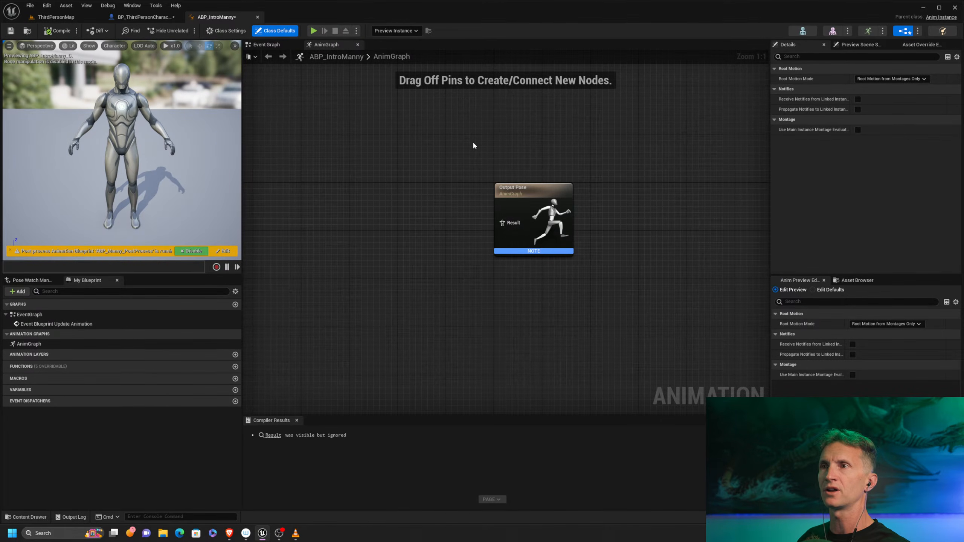
right_click_drag(405, 154, 427, 162)
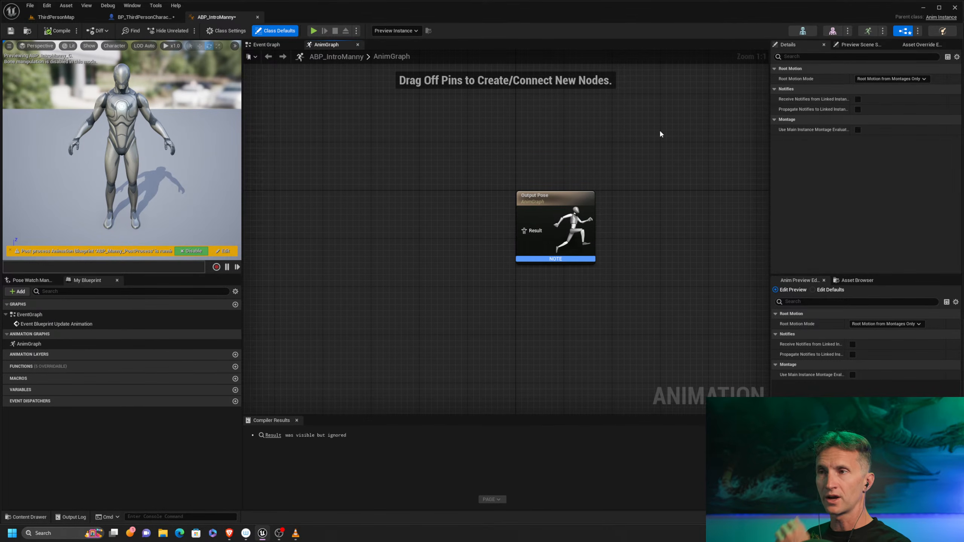
left_click(271, 46)
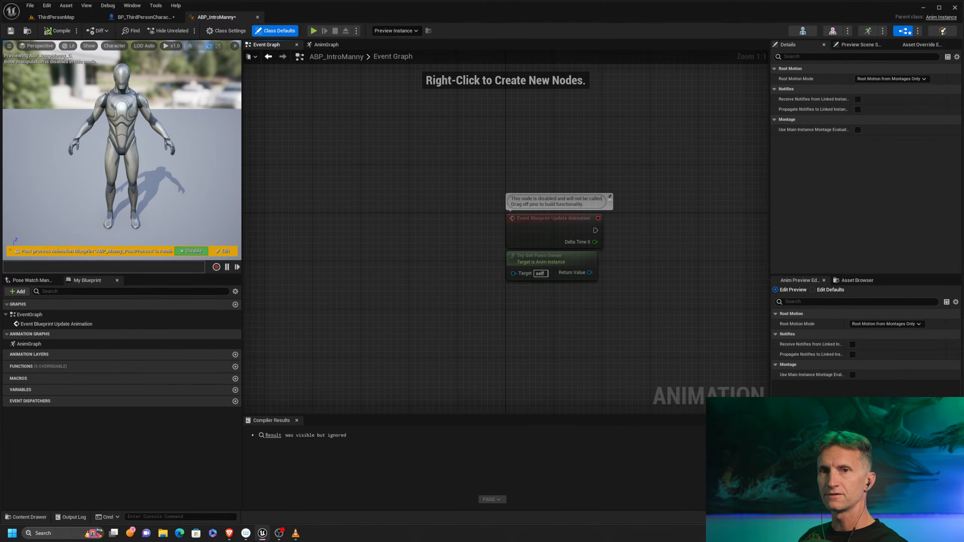
right_click_drag(429, 176, 415, 172)
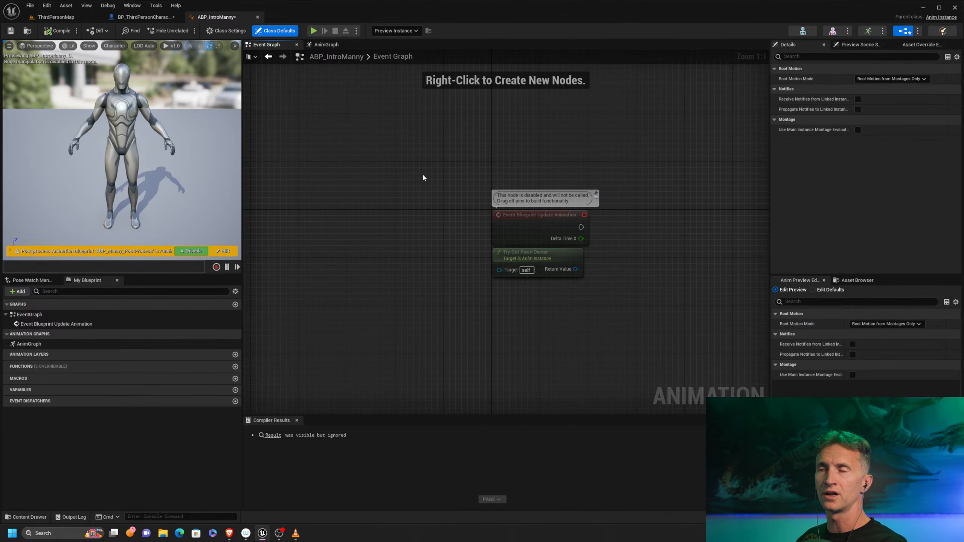
right_click_drag(492, 150, 413, 129)
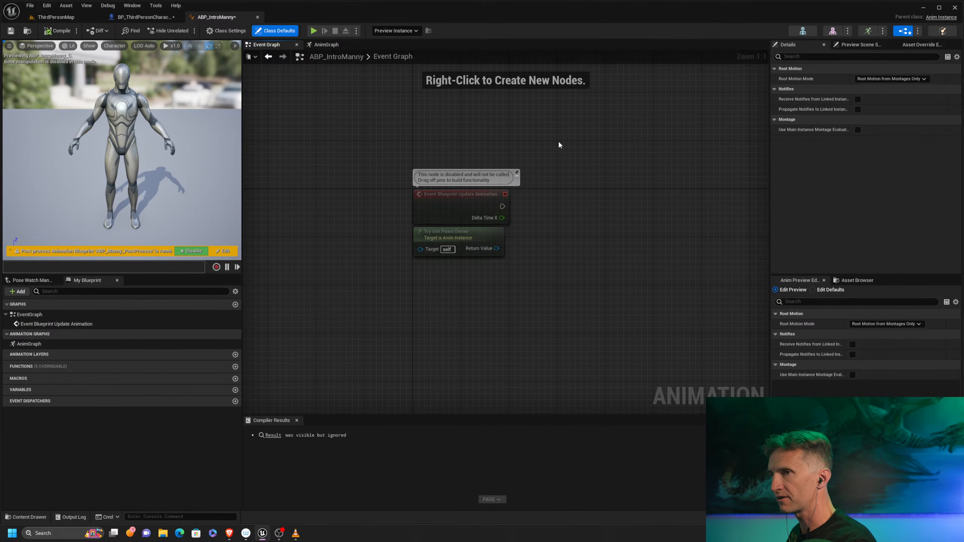
left_click(324, 45)
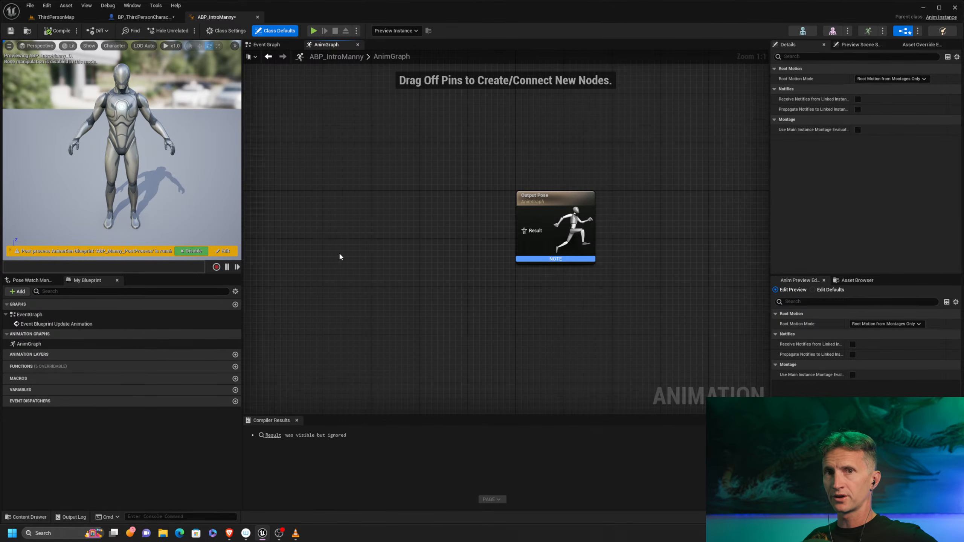
Disable the post process animation blueprint ABP_Manny_PostProcess in the ABP_IntroManny preview
left_click(191, 251)
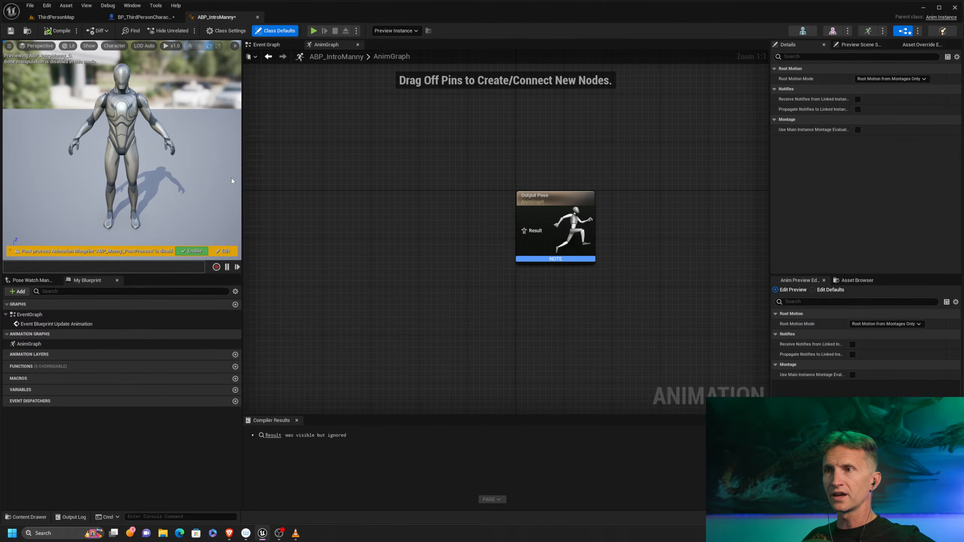
right_click_drag(398, 198, 461, 212)
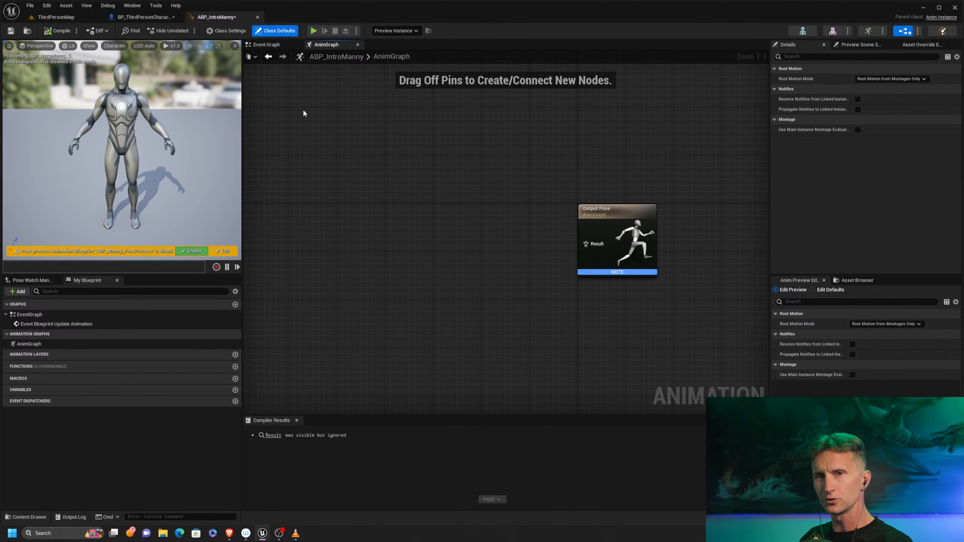
right_click_drag(450, 174, 466, 166)
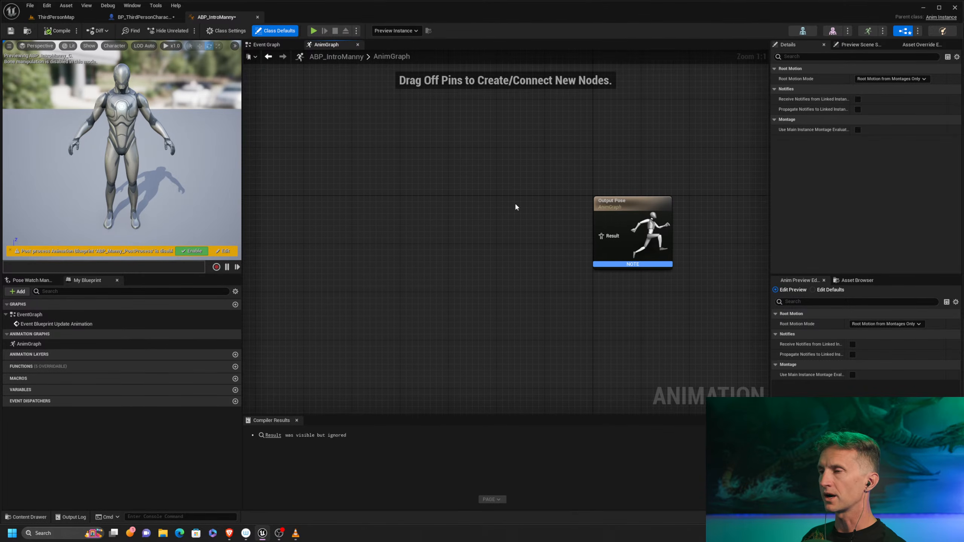
Add a Play MM_Walk_Fwd sequence player to the AnimGraph and place it ahead of the Output Pose node
right_click_drag(516, 206, 522, 180)
left_click_drag(536, 153, 676, 271)
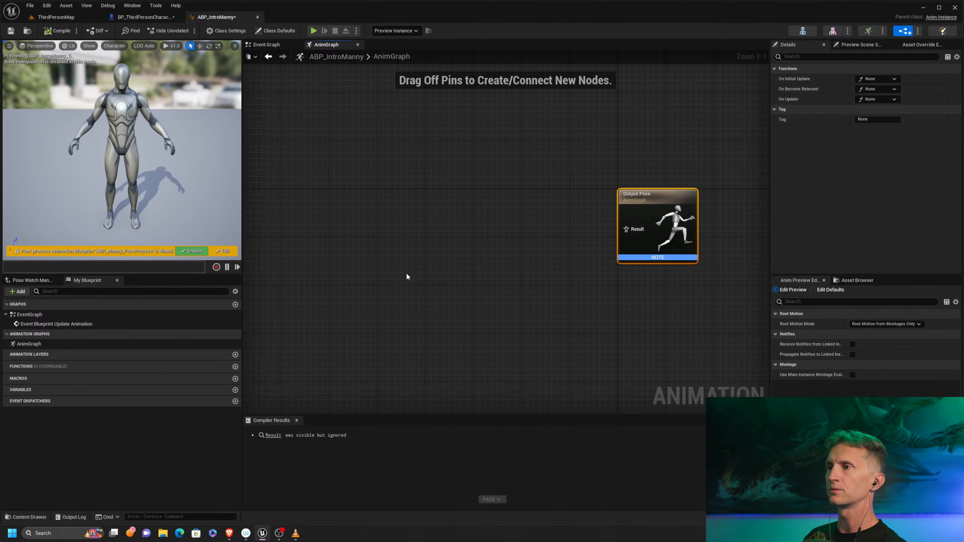
right_click_drag(469, 270, 439, 274)
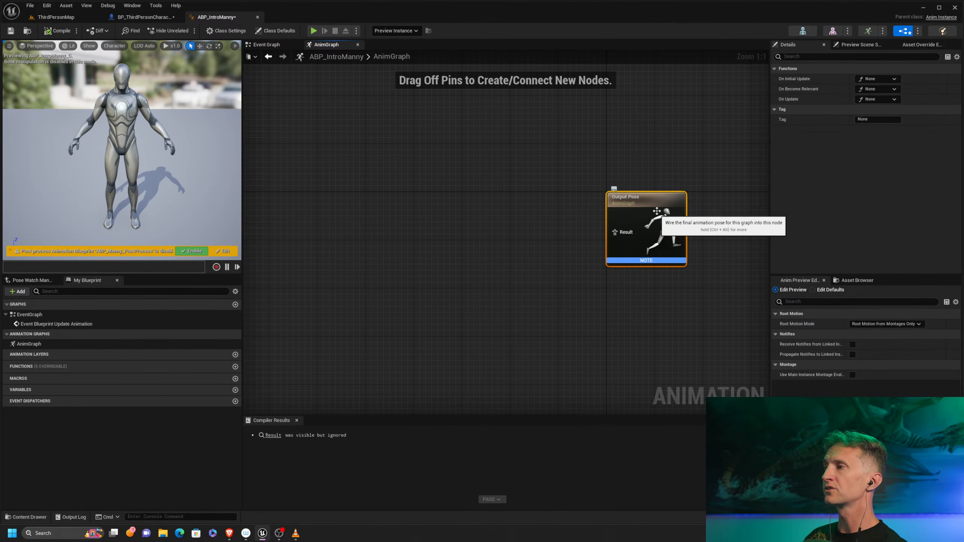
right_click(414, 231)
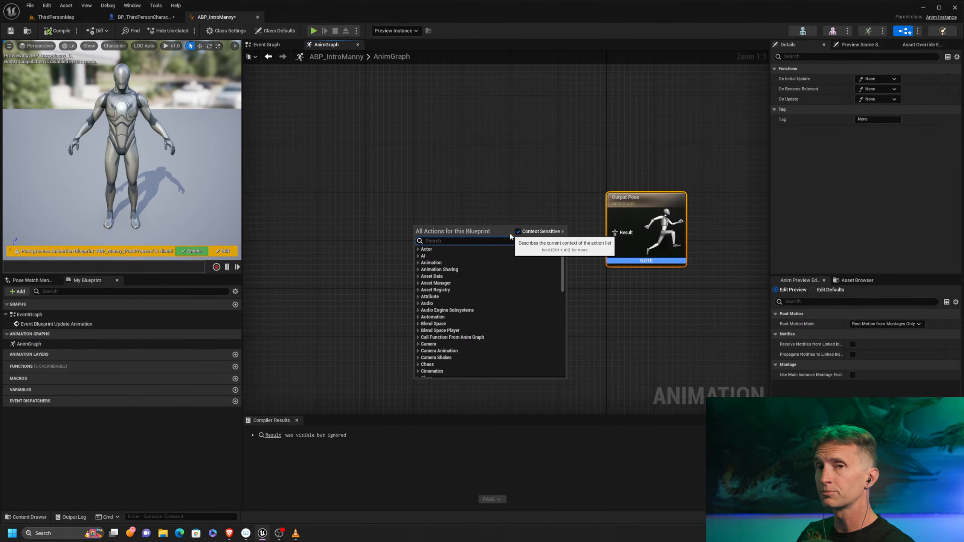
type("play")
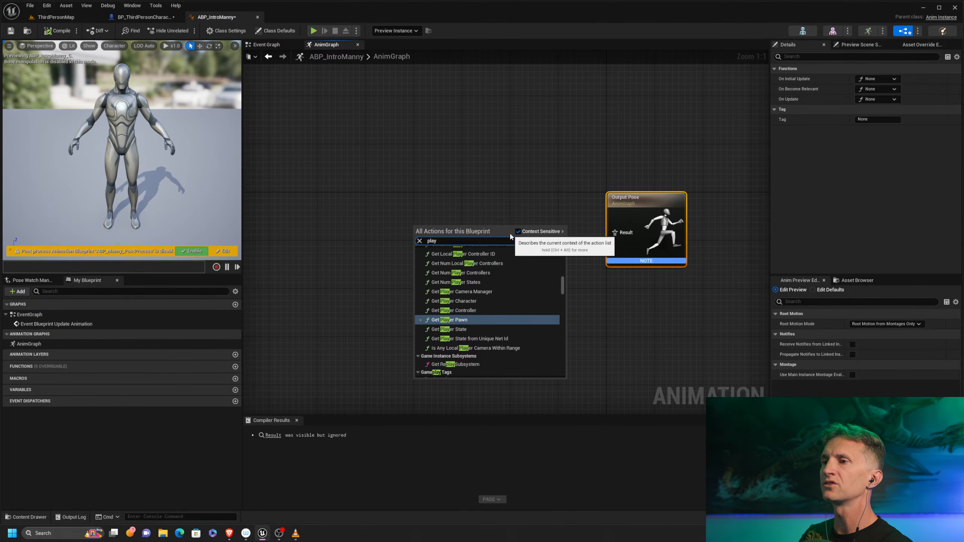
type(" mm_")
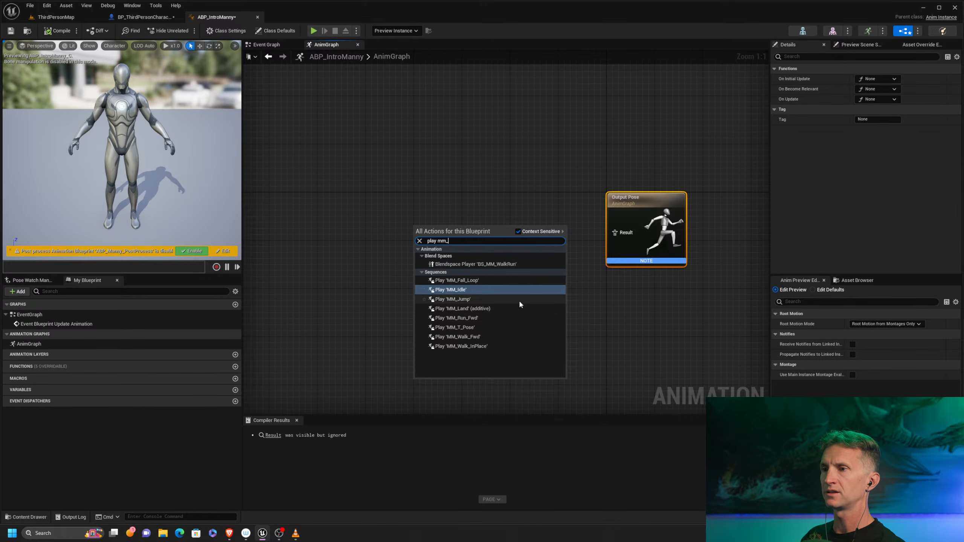
left_click(489, 337)
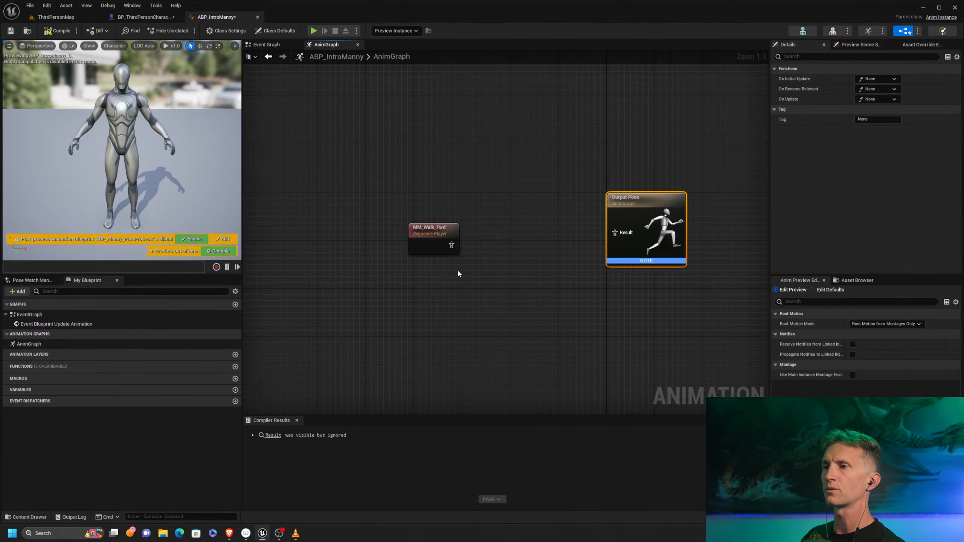
left_click_drag(431, 228, 426, 201)
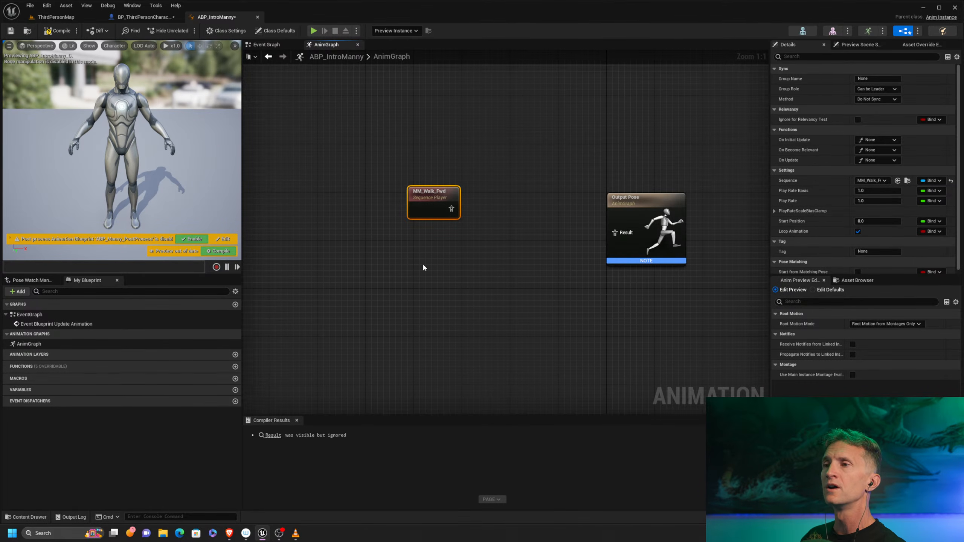
right_click(431, 259)
type("plas")
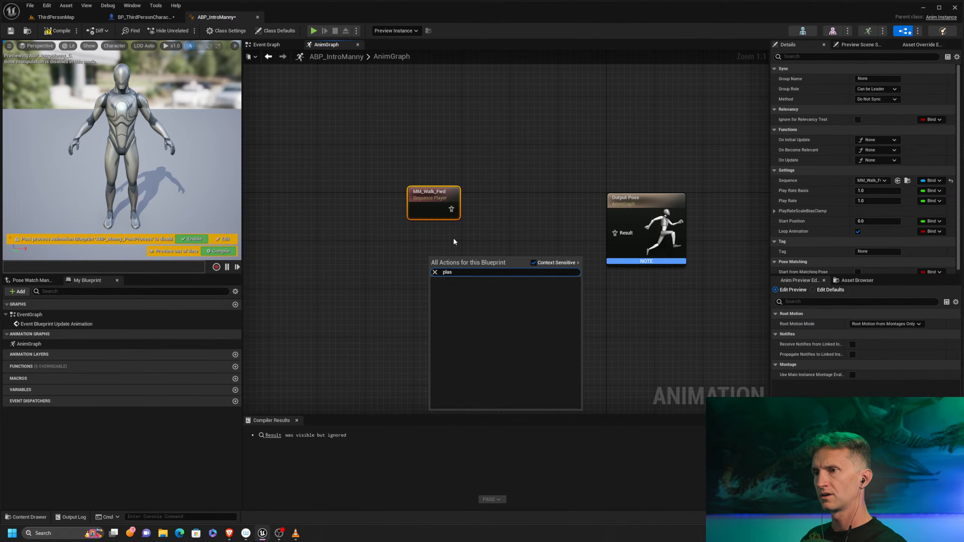
key("BackSpace")
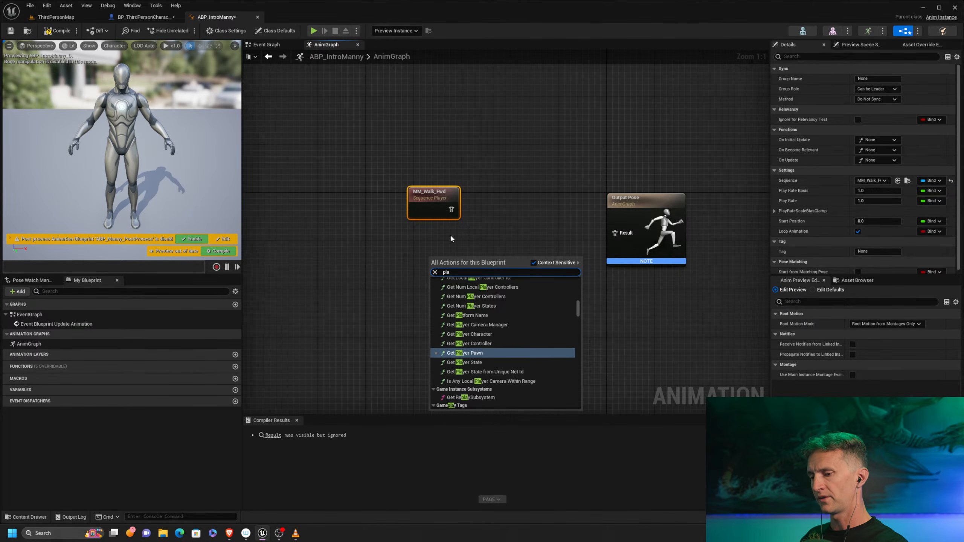
type("y mm")
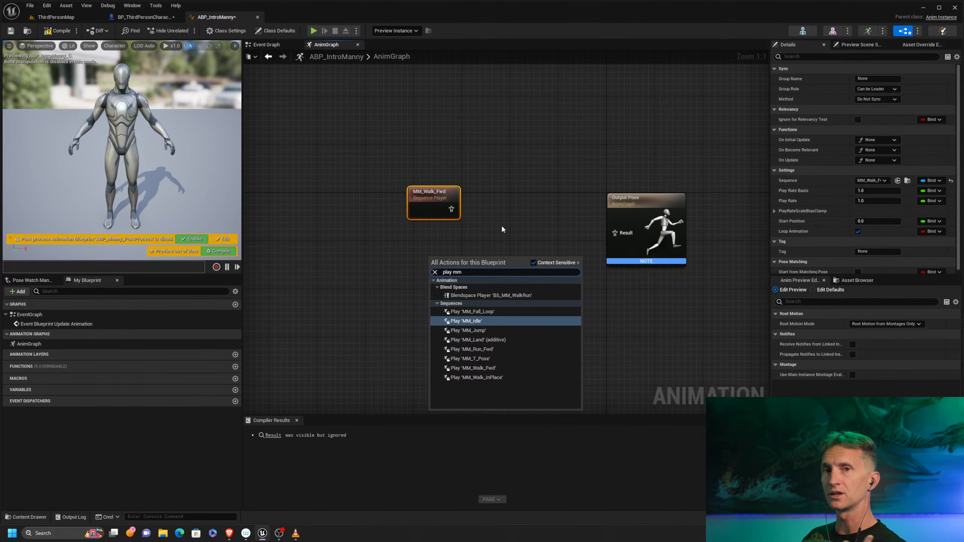
left_click(518, 197)
Connect MM_Walk_Fwd to the Output Pose's Result, align the node with it, and compile ABP_IntroManny to preview the walk
left_click_drag(423, 199, 447, 206)
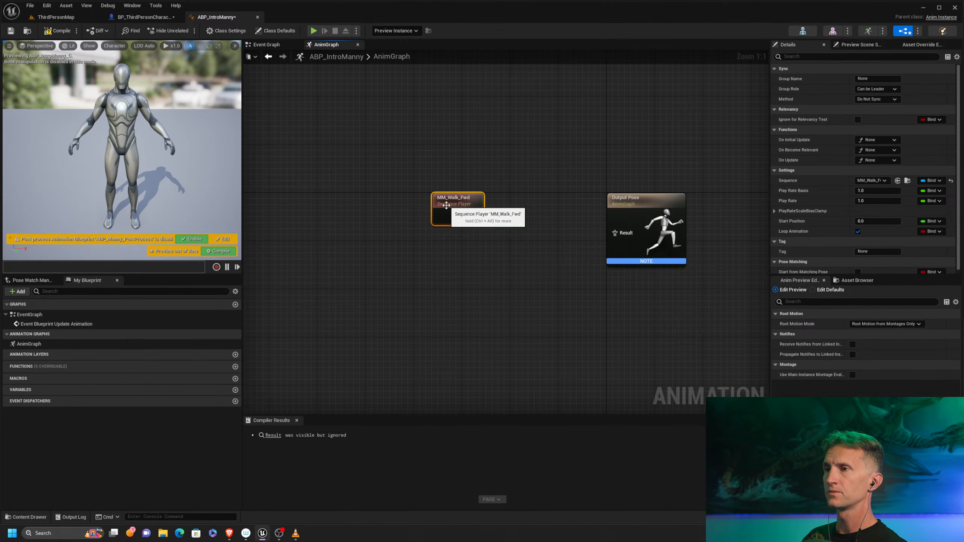
left_click_drag(475, 215, 615, 235)
left_click_drag(454, 200, 502, 217)
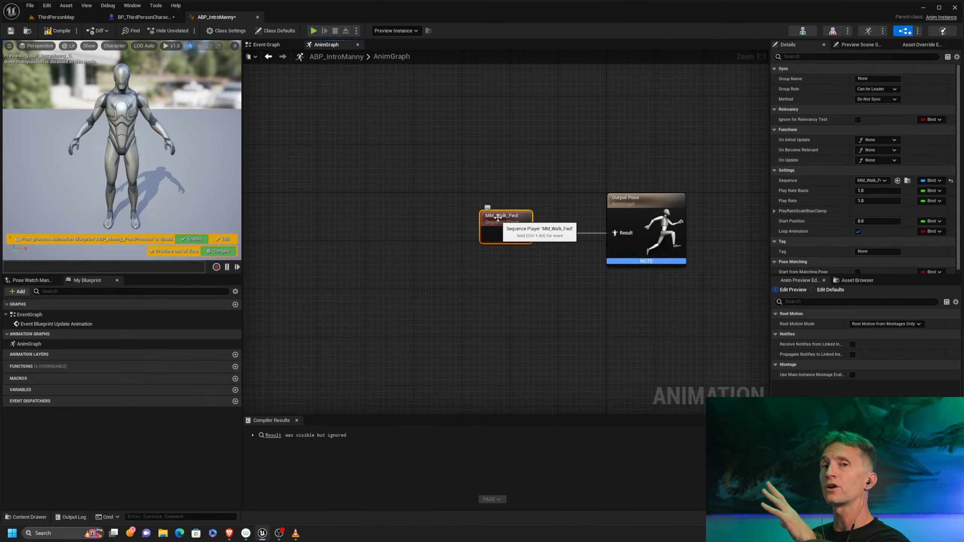
left_click(56, 31)
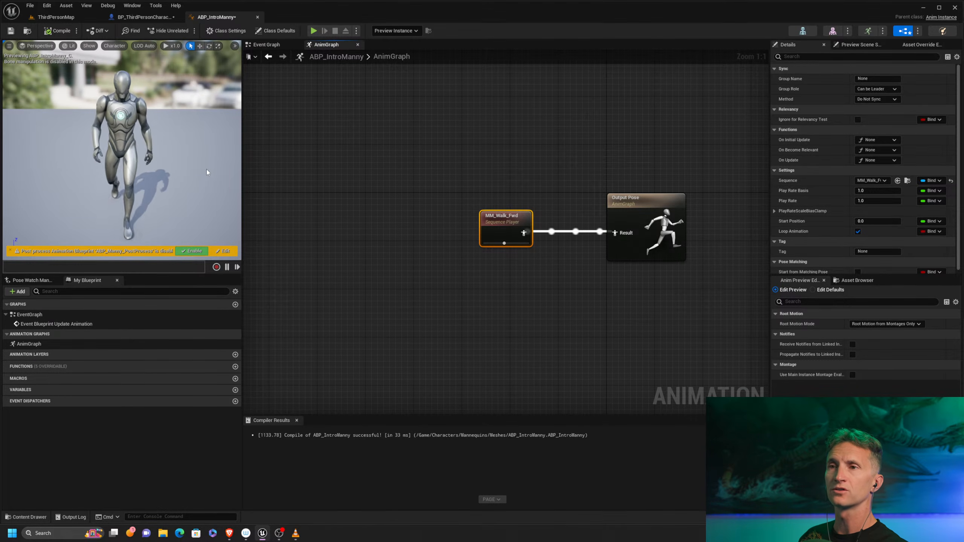
left_click_drag(207, 173, 258, 155)
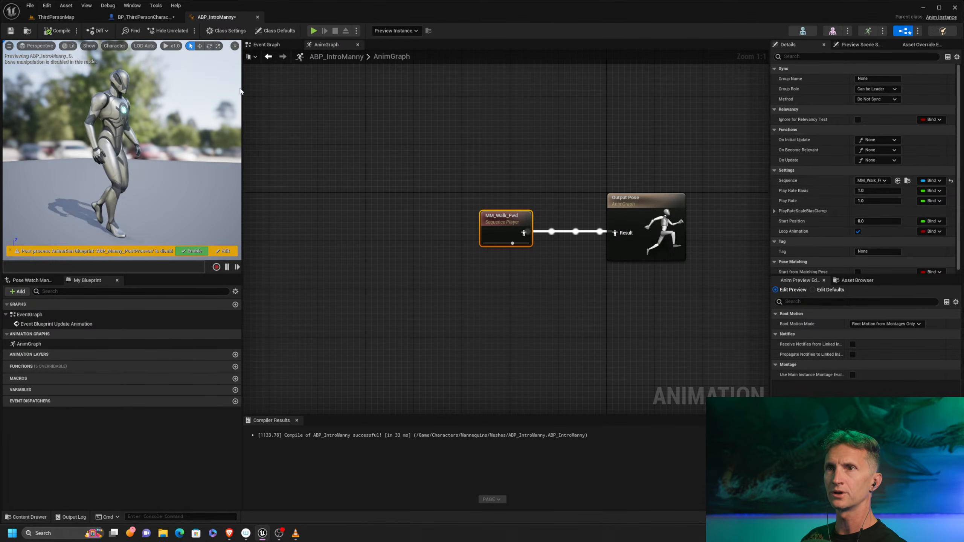
Play ThirdPersonMap briefly to check whether the character uses the walk animation, and stop the session
left_click(56, 16)
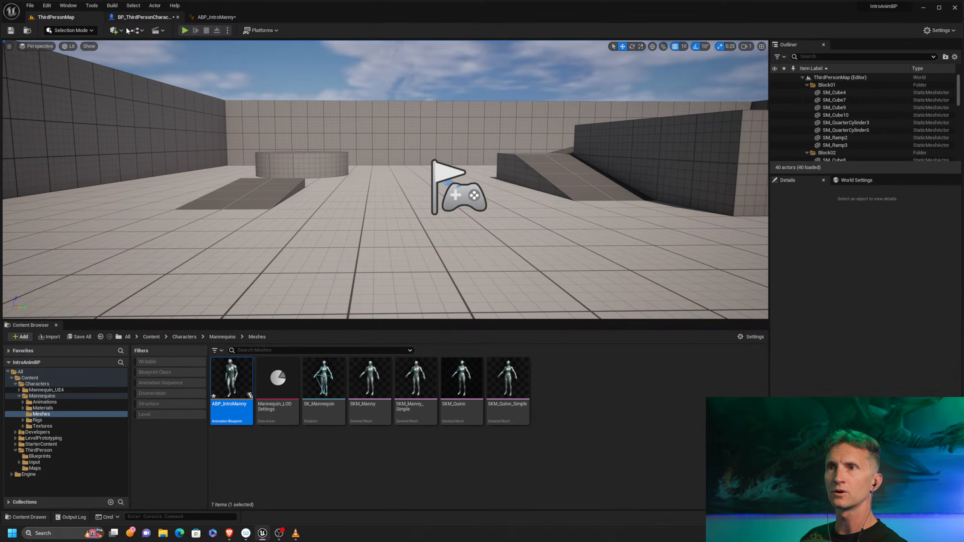
left_click(185, 30)
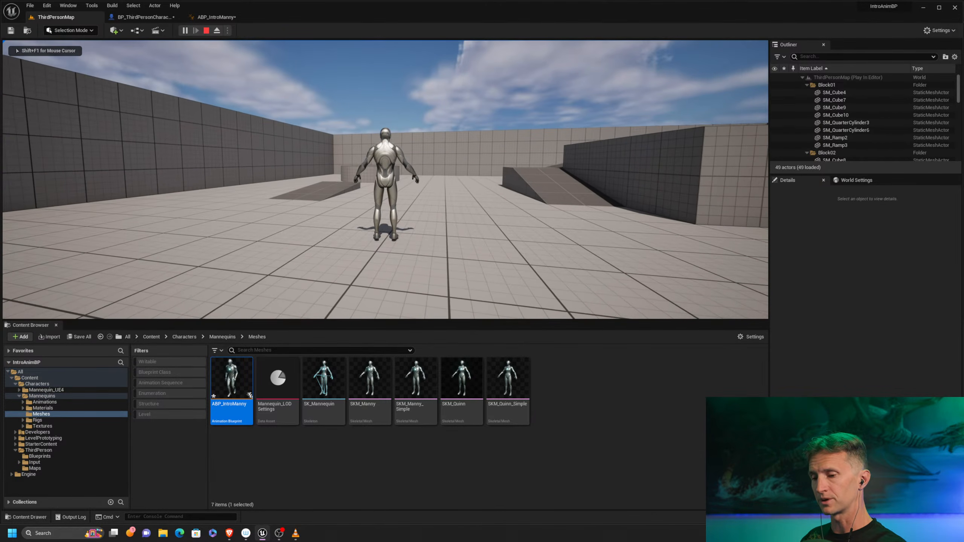
key("Escape")
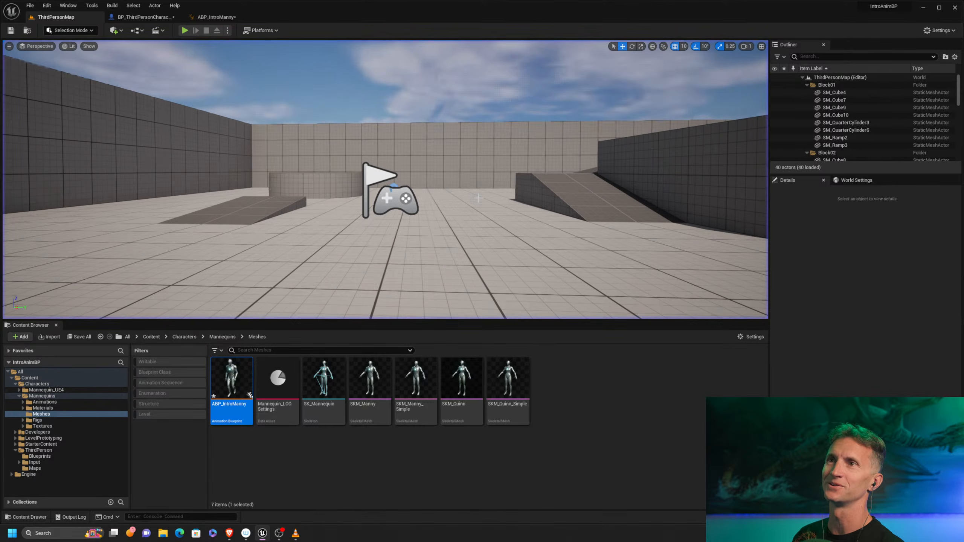
In BP_ThirdPersonCharacter, set the Mesh component's Anim Class to ABP_IntroManny and compile the blueprint
left_click(217, 19)
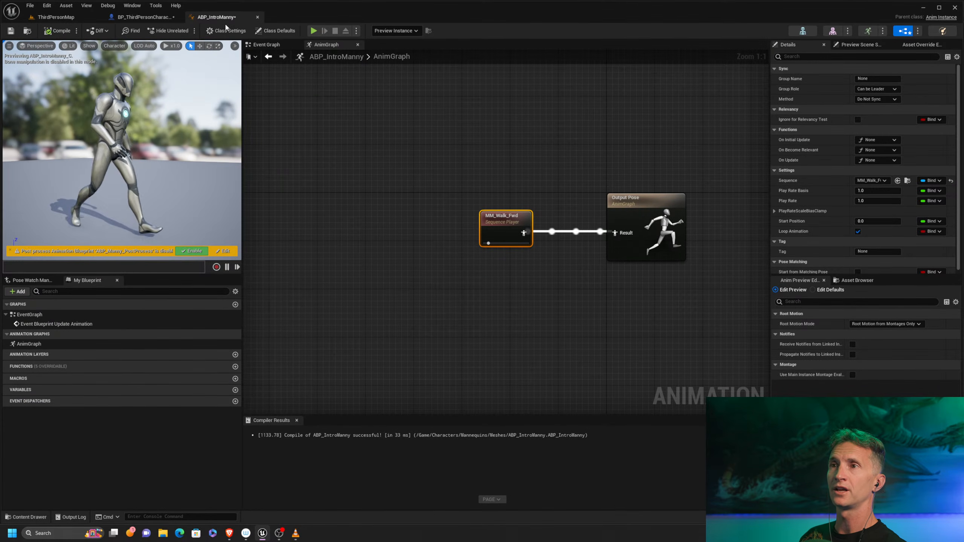
left_click(149, 18)
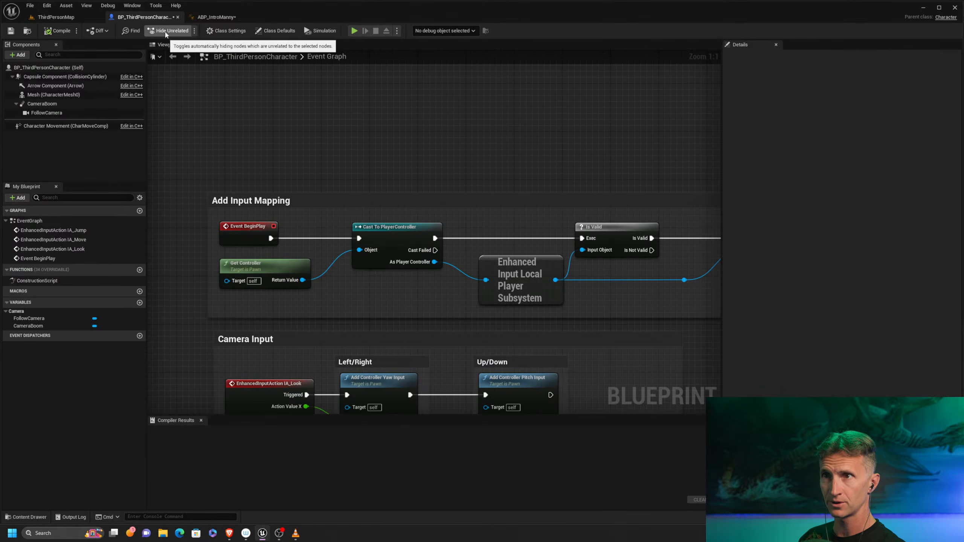
left_click(62, 94)
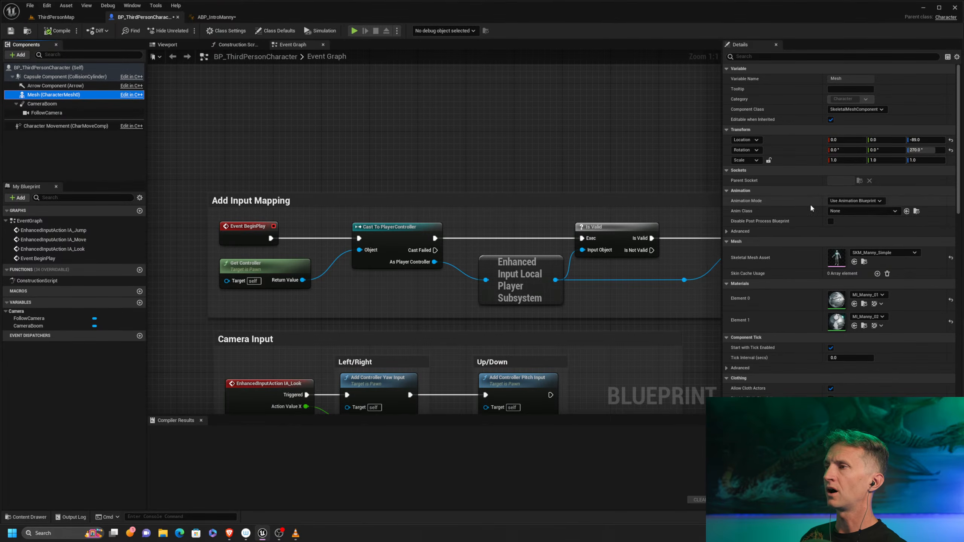
left_click(894, 211)
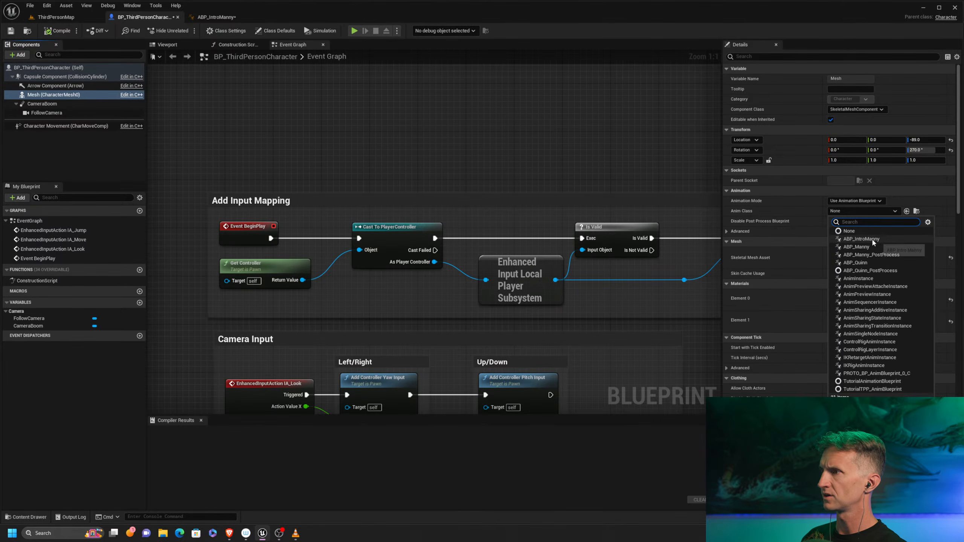
left_click(860, 239)
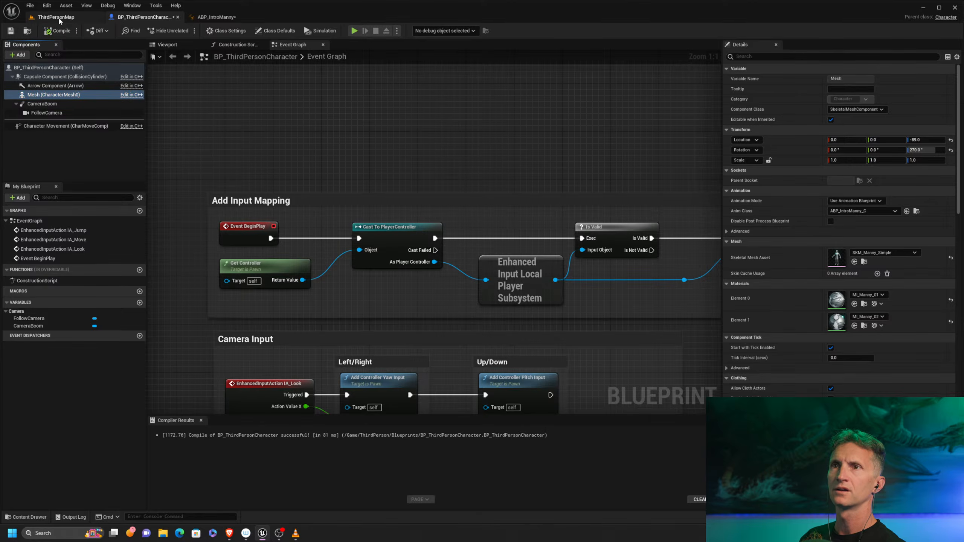
Play ThirdPersonMap and move the character forward, backward and sideways to check the walk animation in game
left_click(57, 17)
left_click(184, 30)
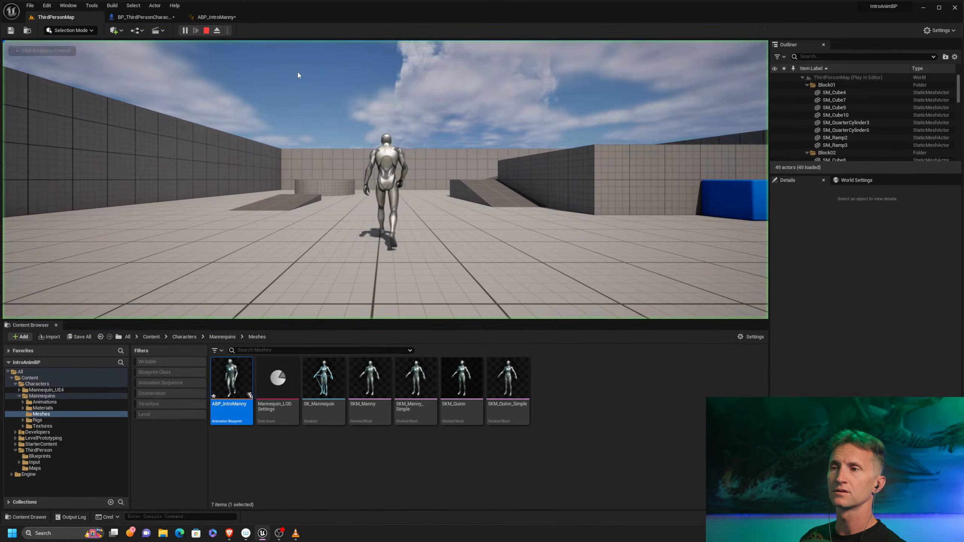
left_click(494, 201)
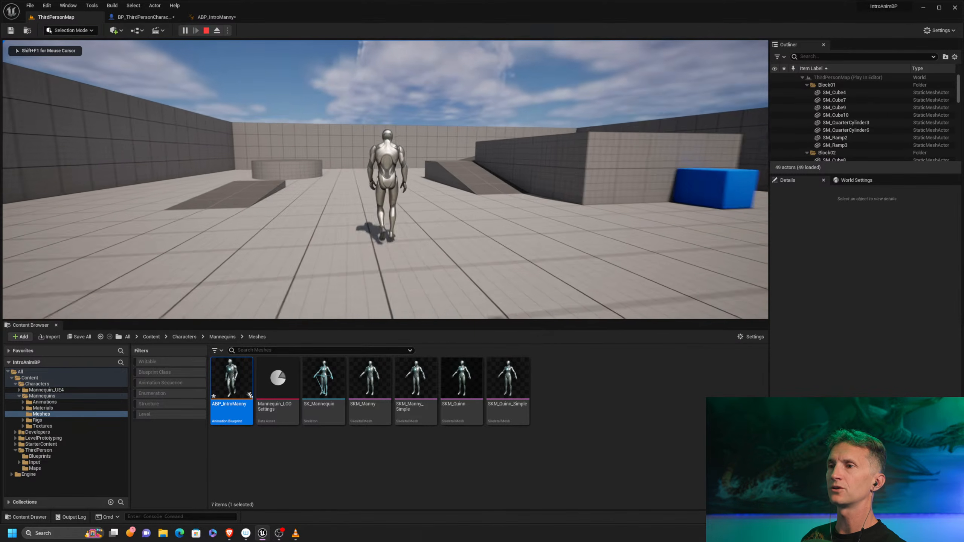
key("a")
key("s")
key("d")
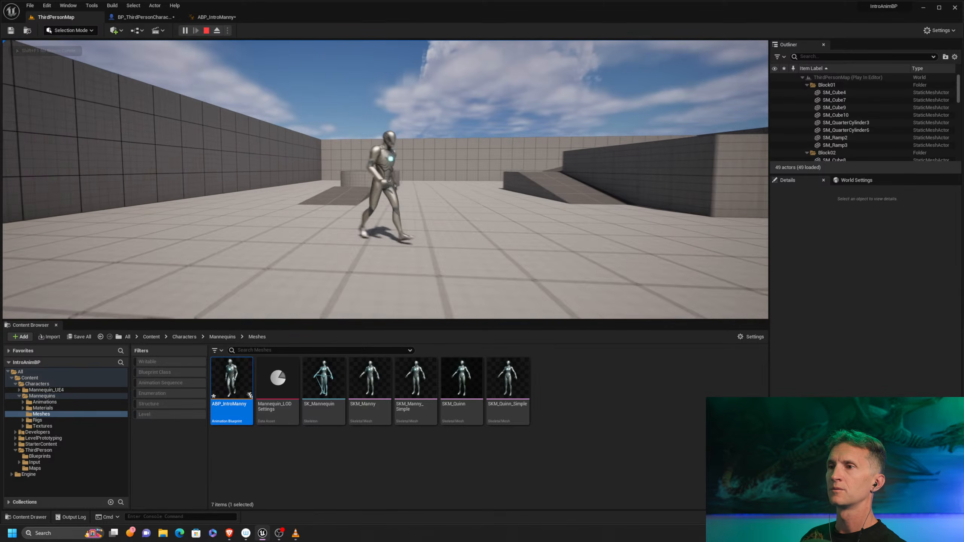
key("w")
key("w")
key("w")
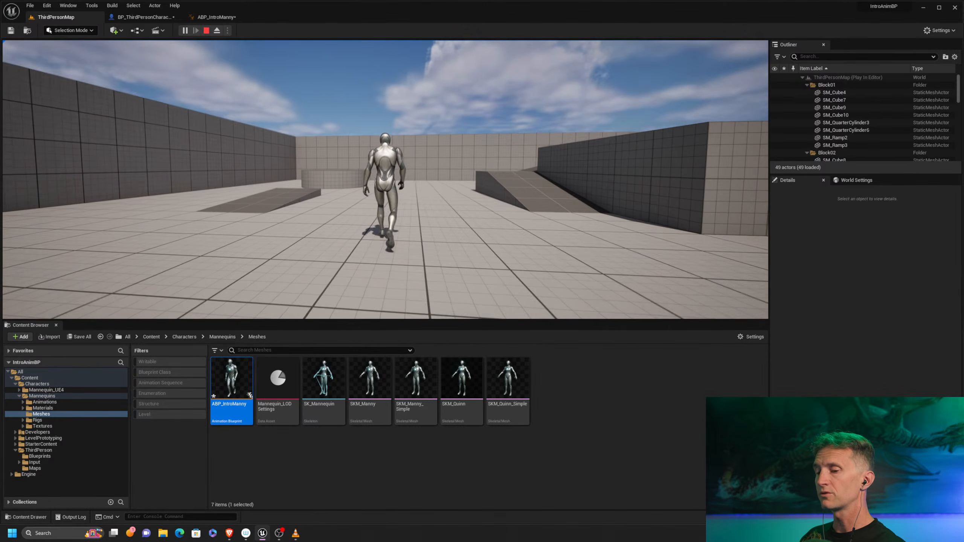
left_click(498, 206)
key("w")
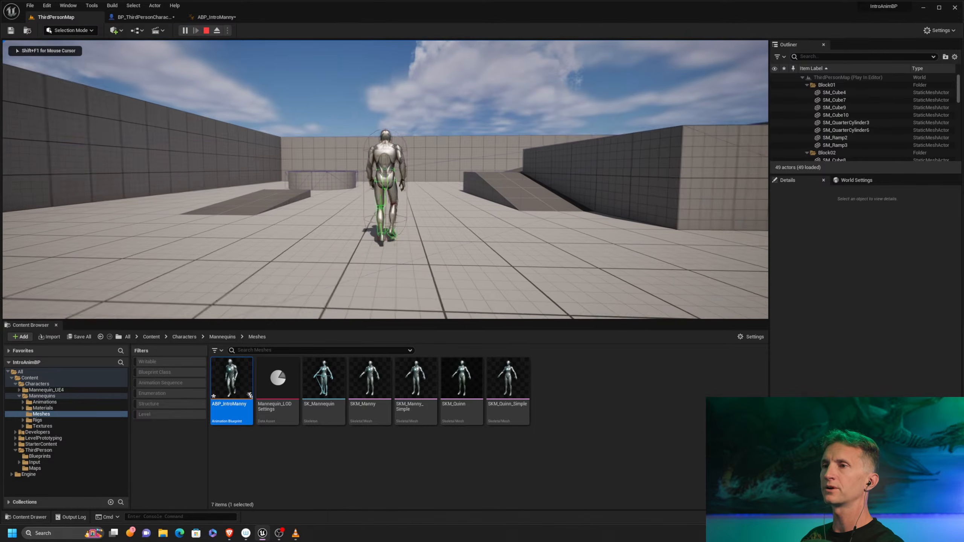
key("w")
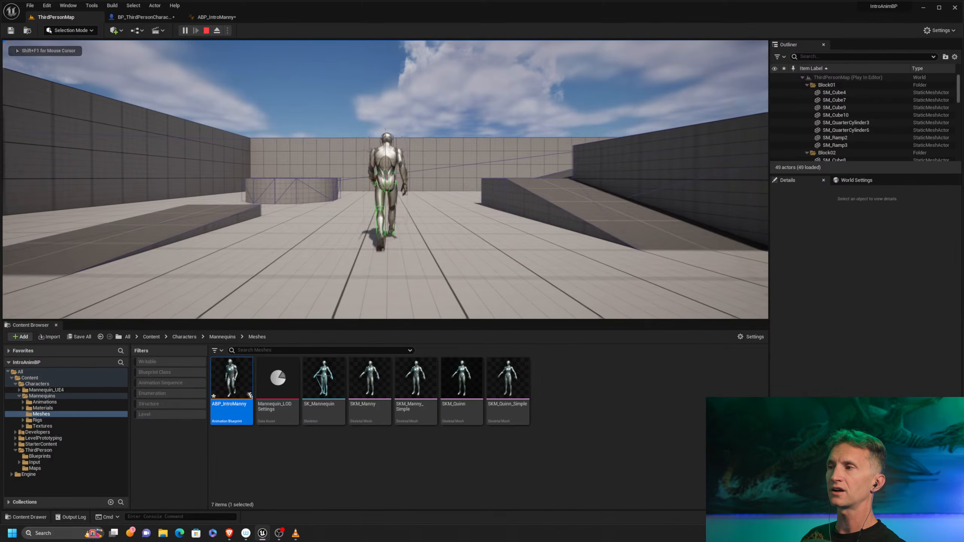
key("s")
key("d")
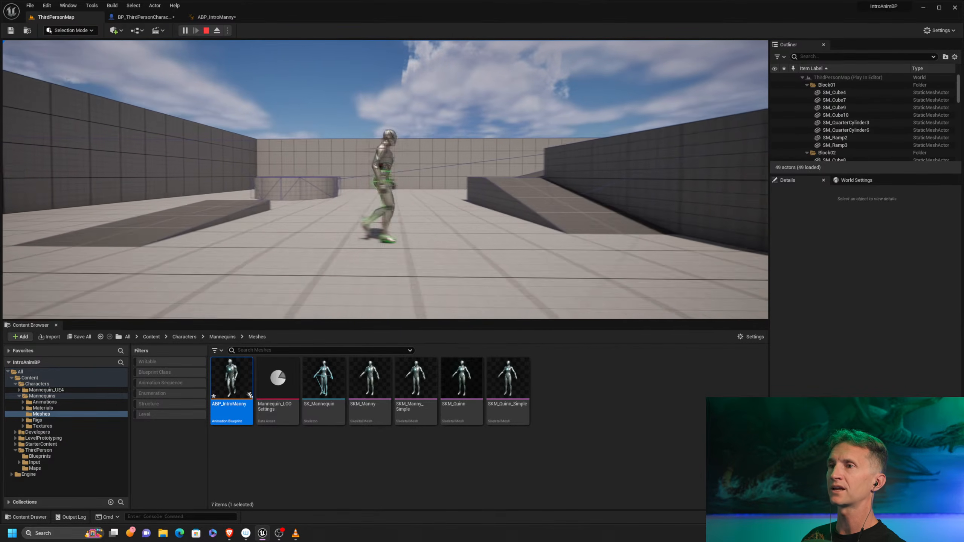
key("s")
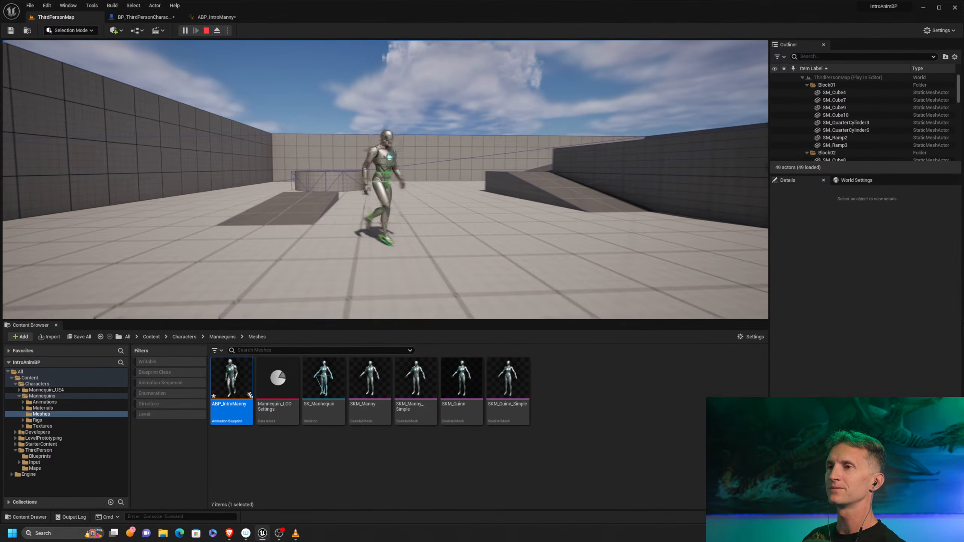
key("a")
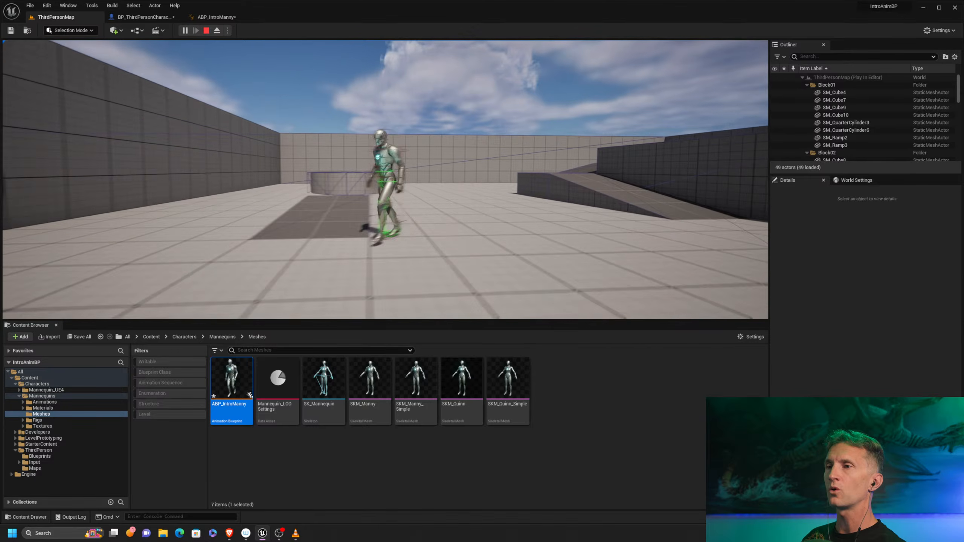
key("d")
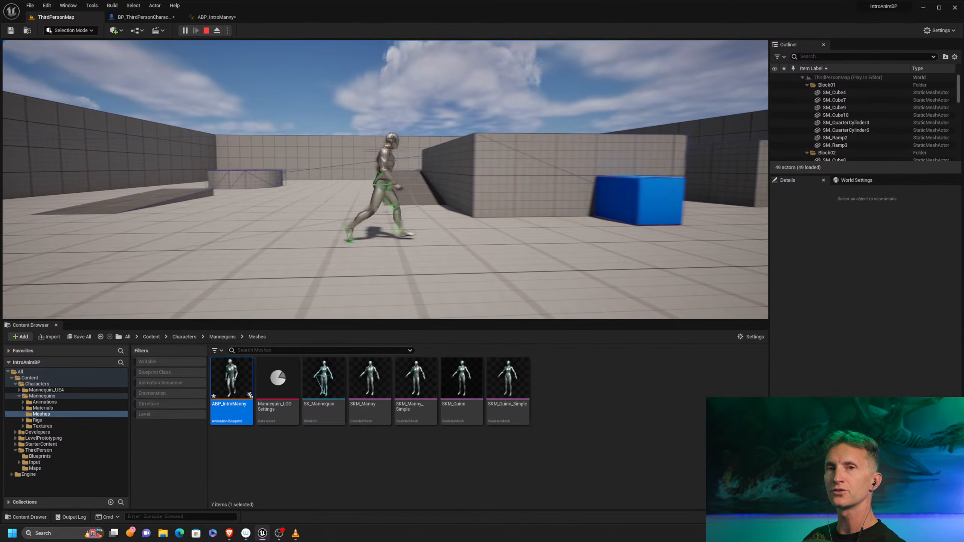
key("a")
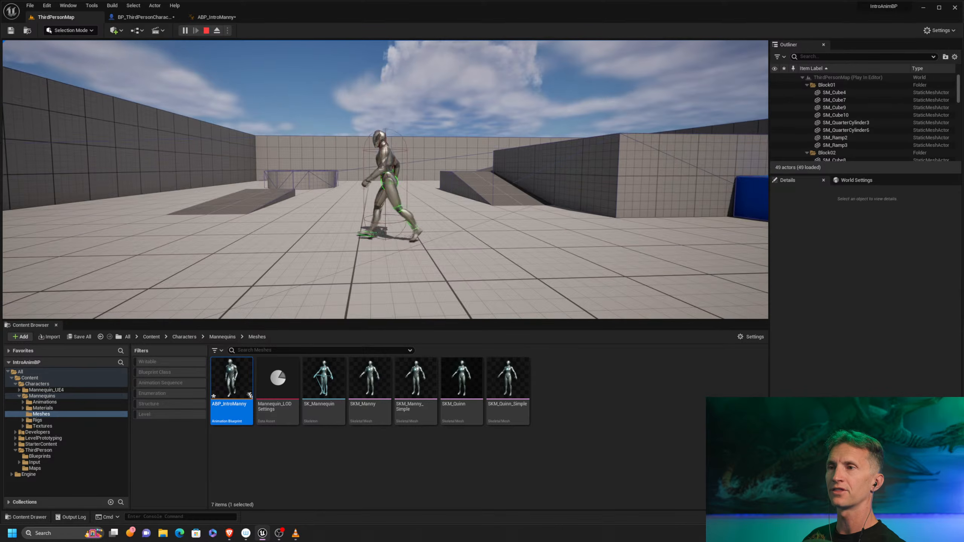
Make the character jump several times to check which animation plays in the air
key("space")
key("space")
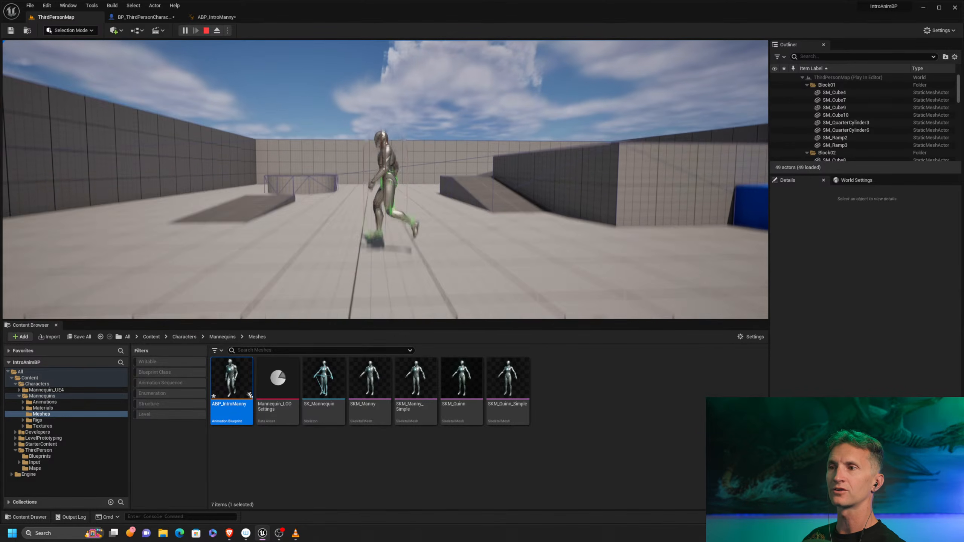
key("space")
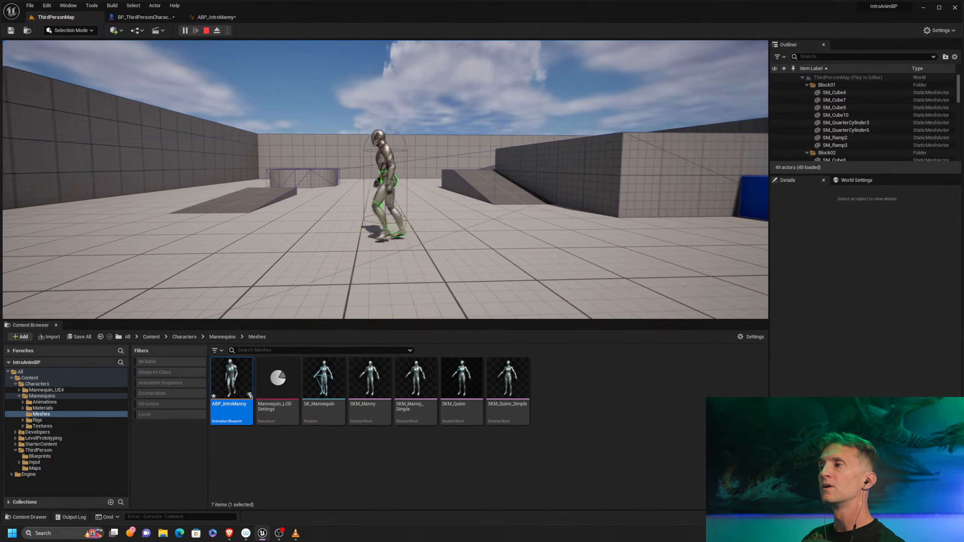
Stop the play session and move the MM_Walk_Fwd node up and away from Output Pose in ABP_IntroManny's AnimGraph
key("Escape")
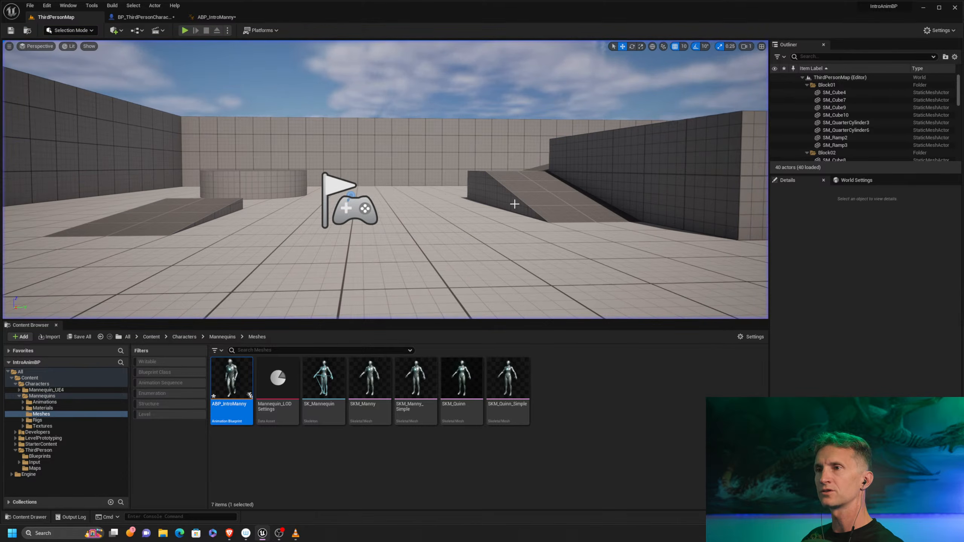
left_click(219, 20)
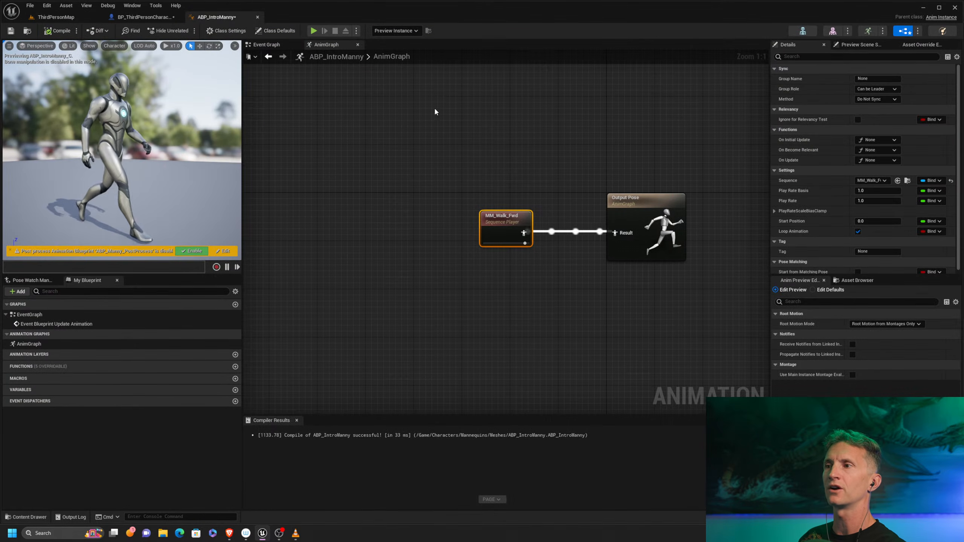
right_click_drag(514, 153, 482, 163)
left_click_drag(468, 229, 432, 150)
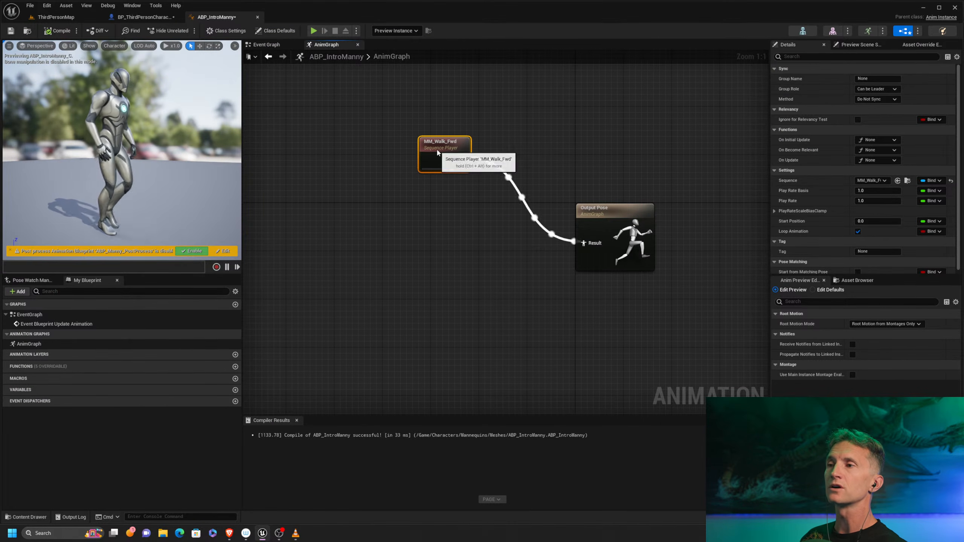
right_click_drag(417, 225, 420, 223)
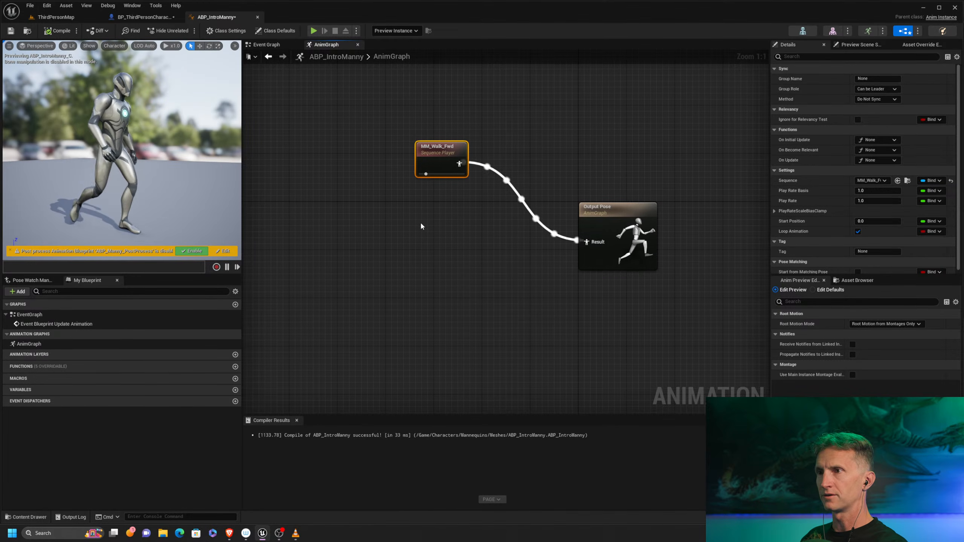
Add a Play MM_Jump node below MM_Walk_Fwd, connect it to the Output Pose Result in place of the walk, and compile
right_click(421, 226)
type("play")
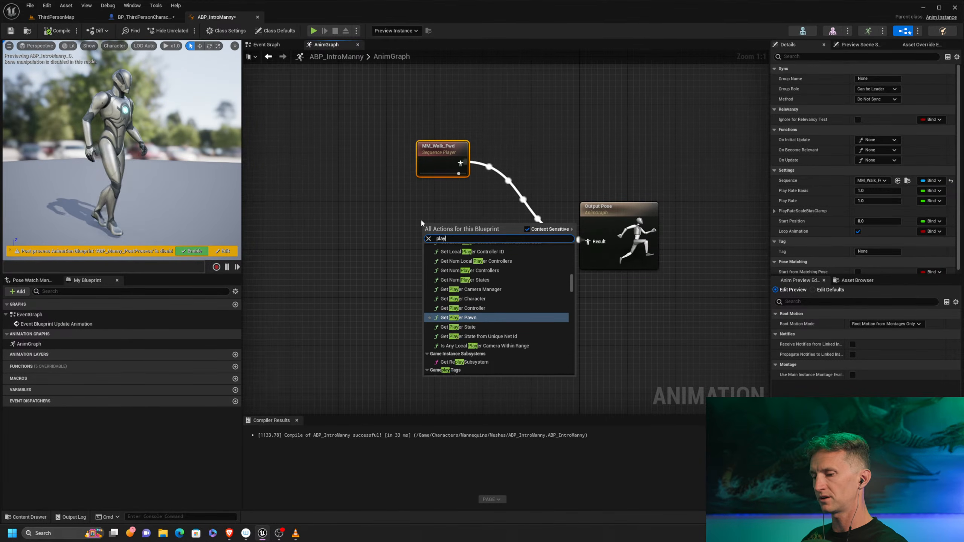
type(" mm_")
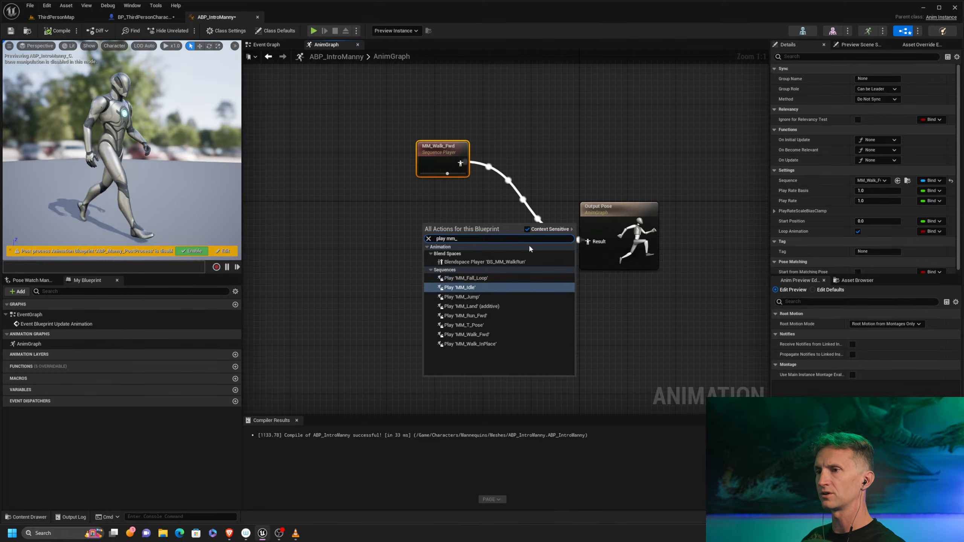
left_click(524, 297)
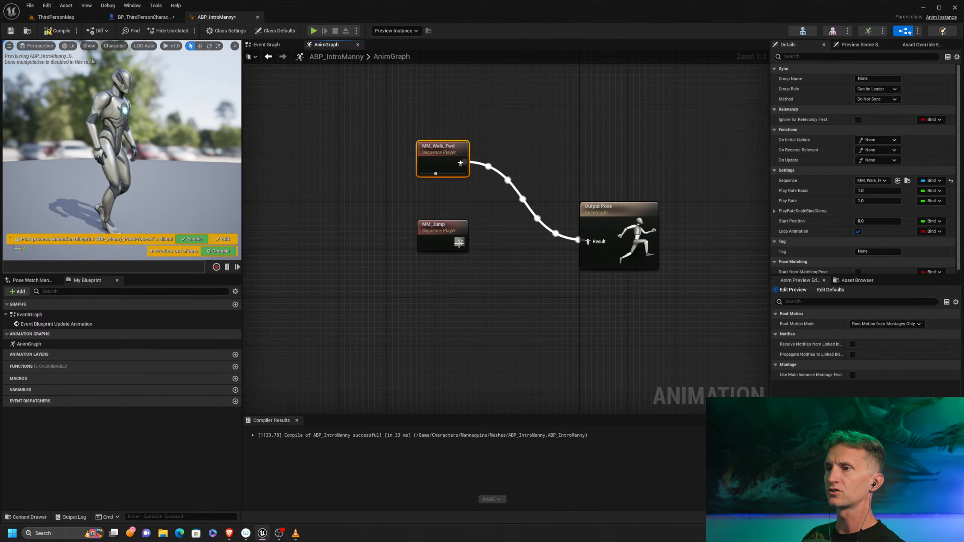
left_click_drag(459, 242, 592, 241)
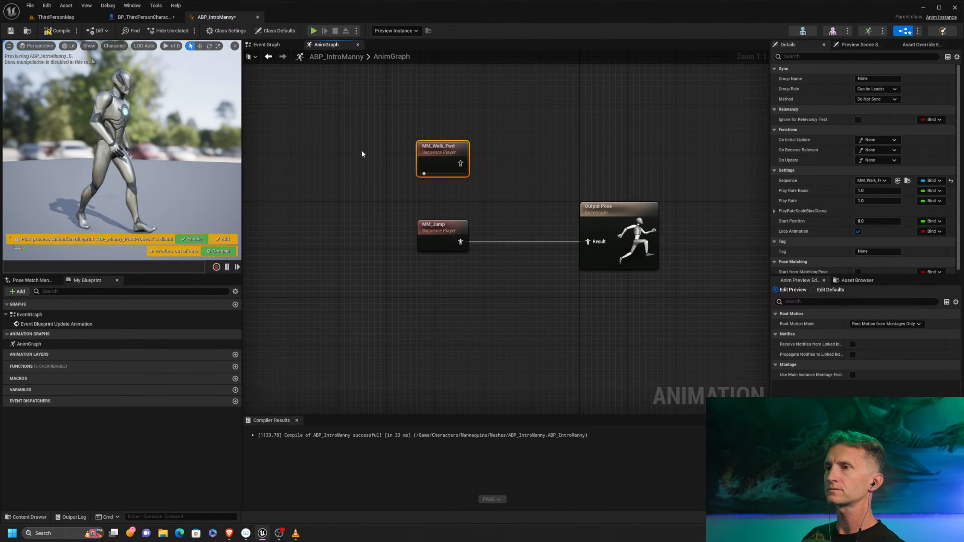
left_click(57, 31)
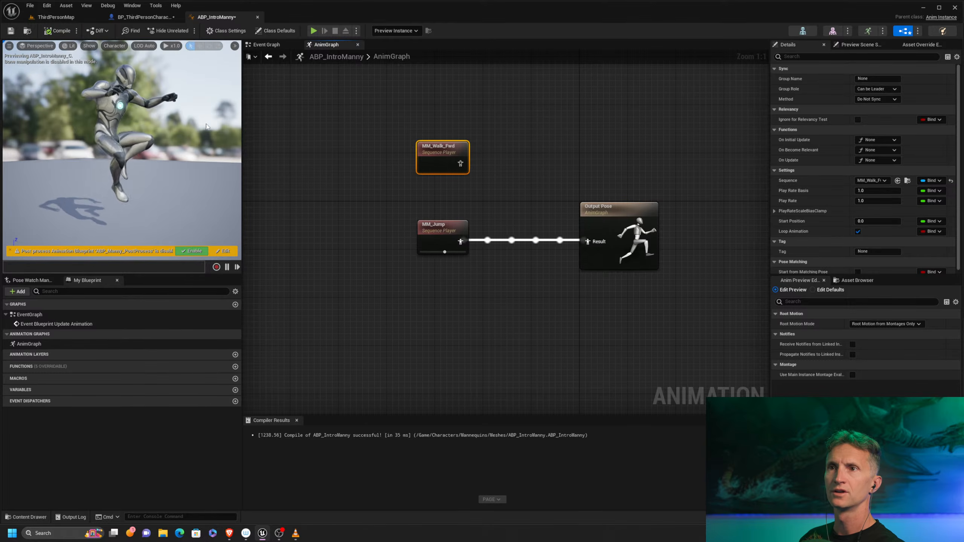
Play ThirdPersonMap and move the character around to check the jump animation in game
left_click(71, 17)
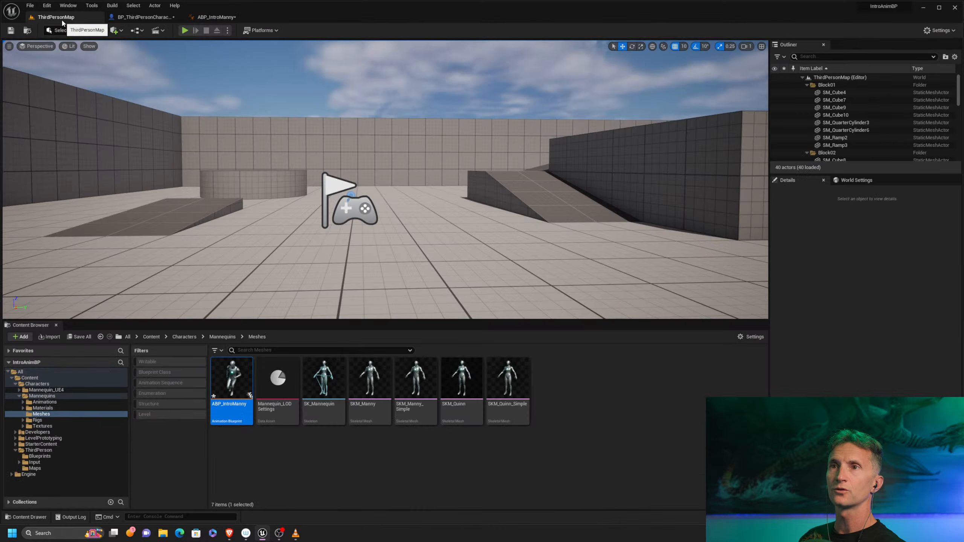
left_click(185, 32)
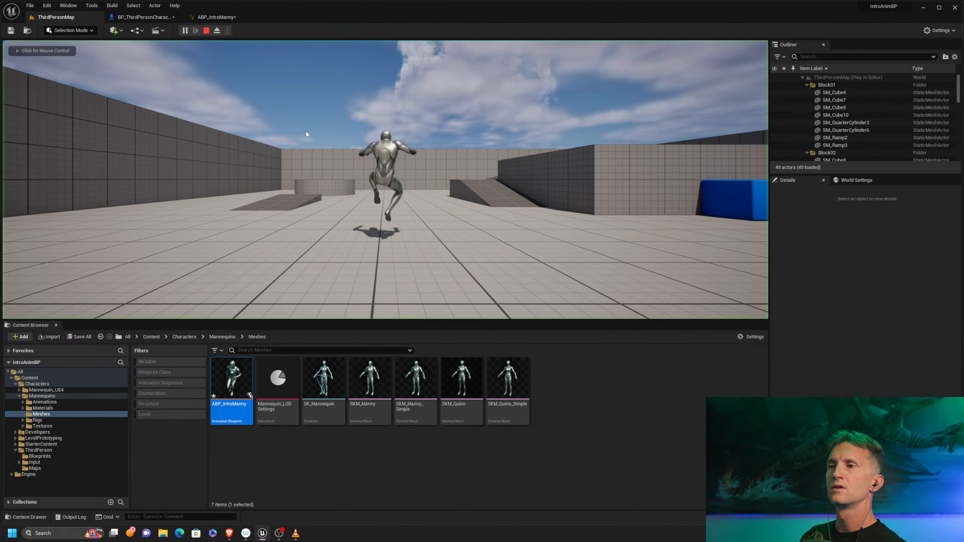
left_click(443, 191)
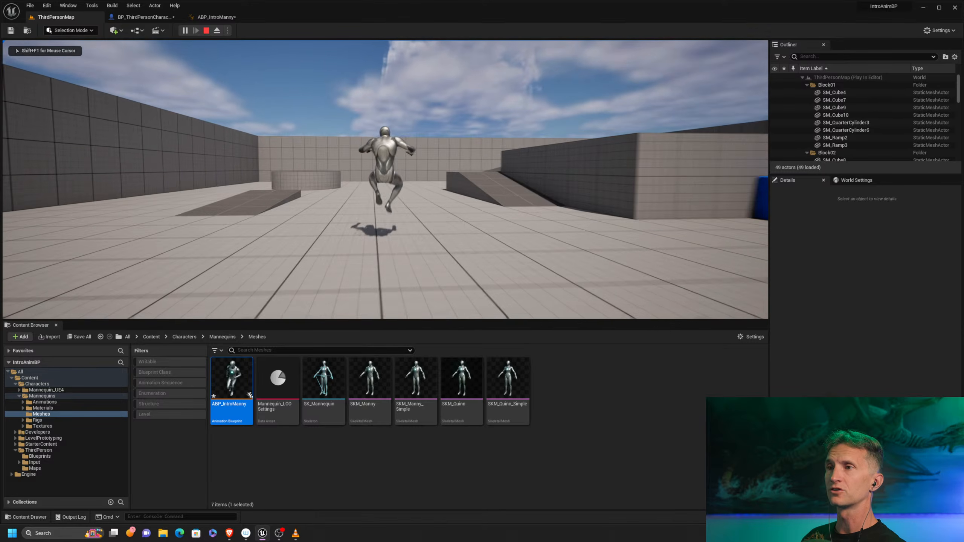
key("w")
key("a")
key("s")
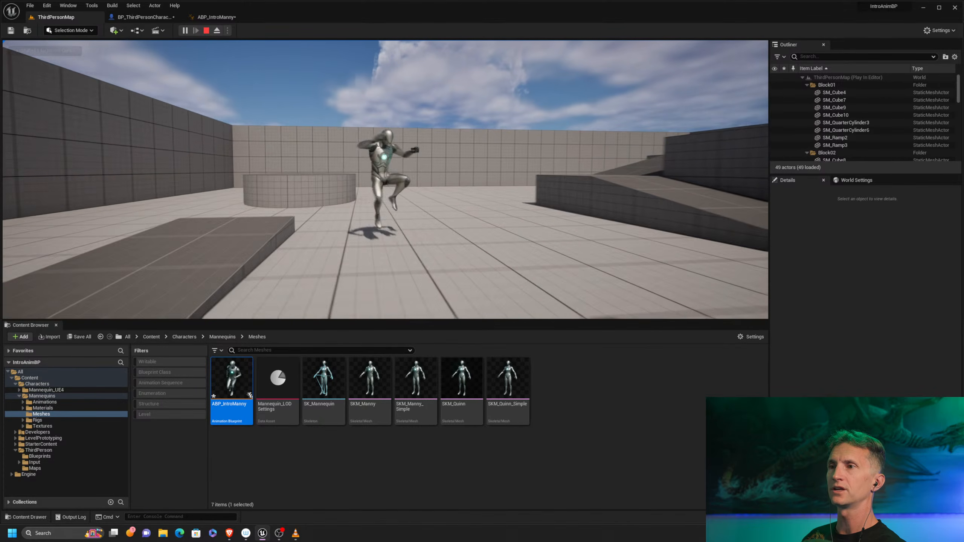
key("w")
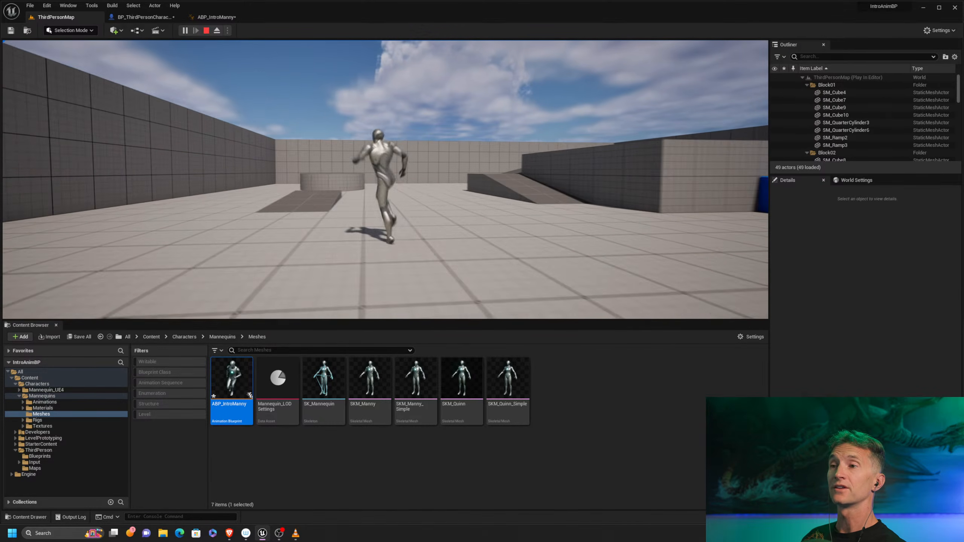
Make the character jump repeatedly while moving sideways and backward to check its animation, and stop the session
key("space")
key("s")
key("a")
key("space")
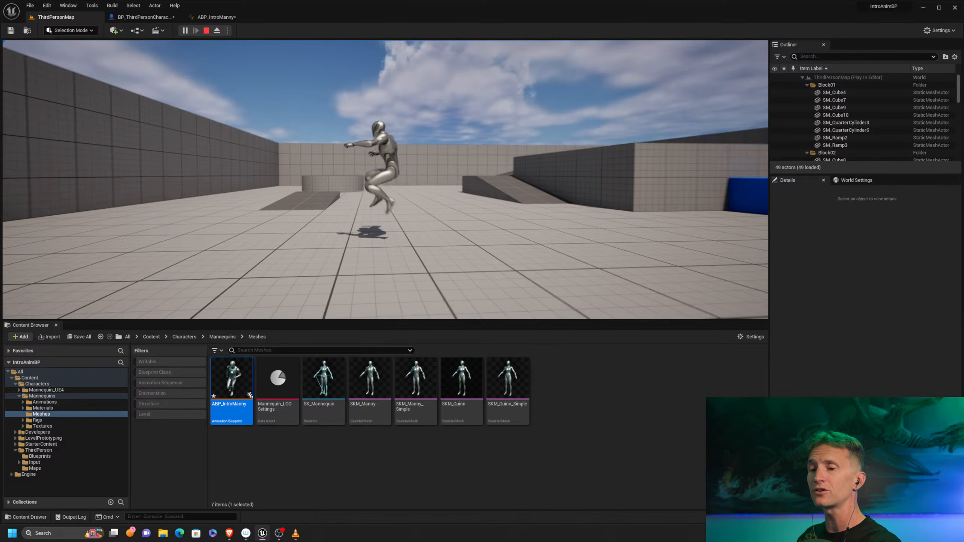
key("space")
key("space")
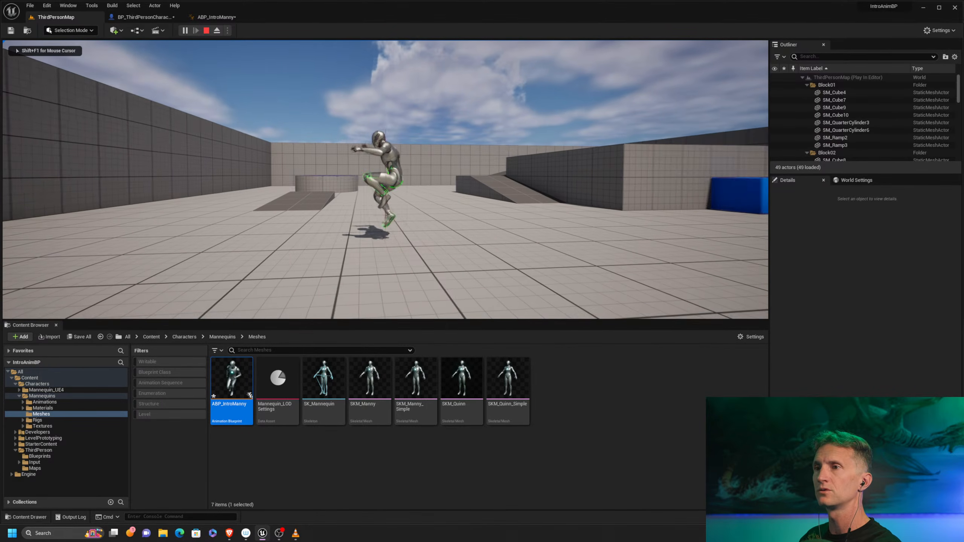
key("d")
key("space")
key("a")
key("space")
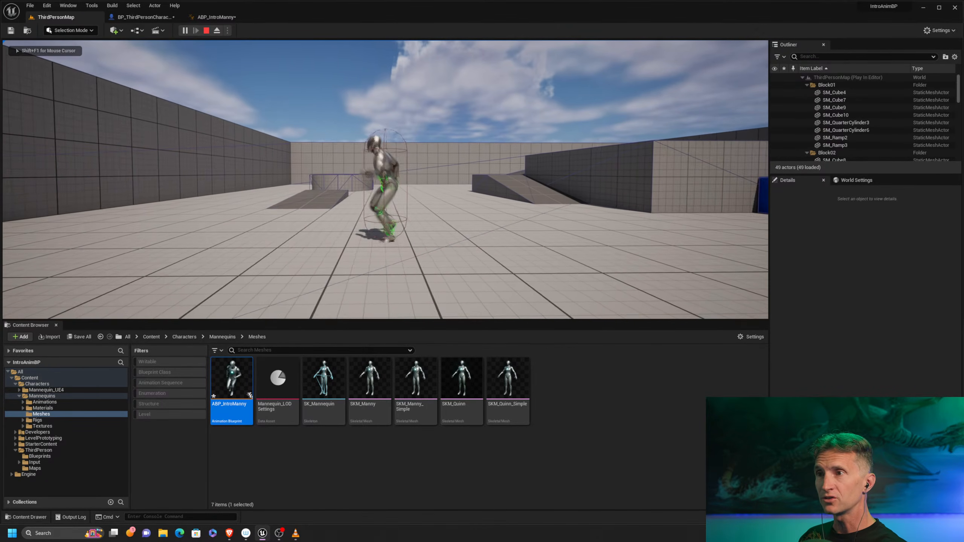
key("d")
key("space")
key("a")
key("space")
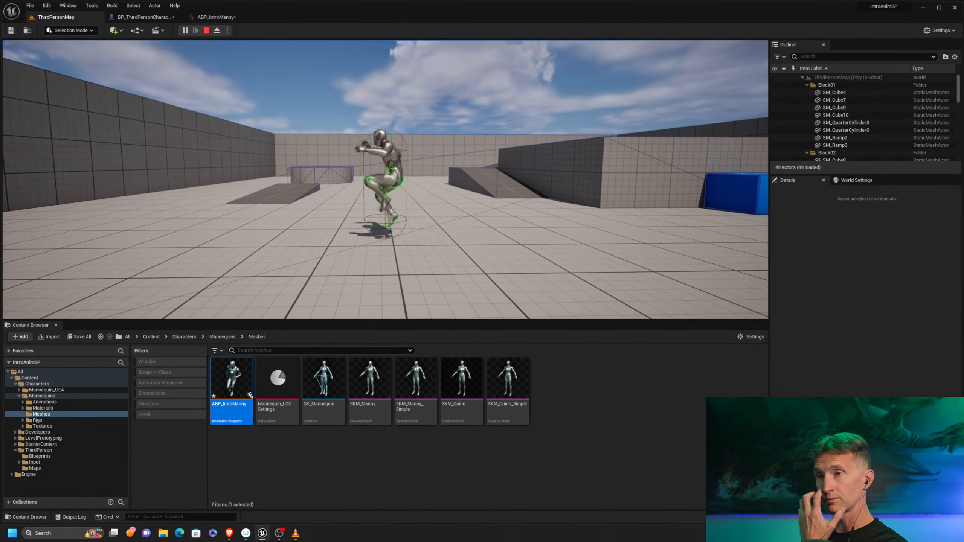
key("Escape")
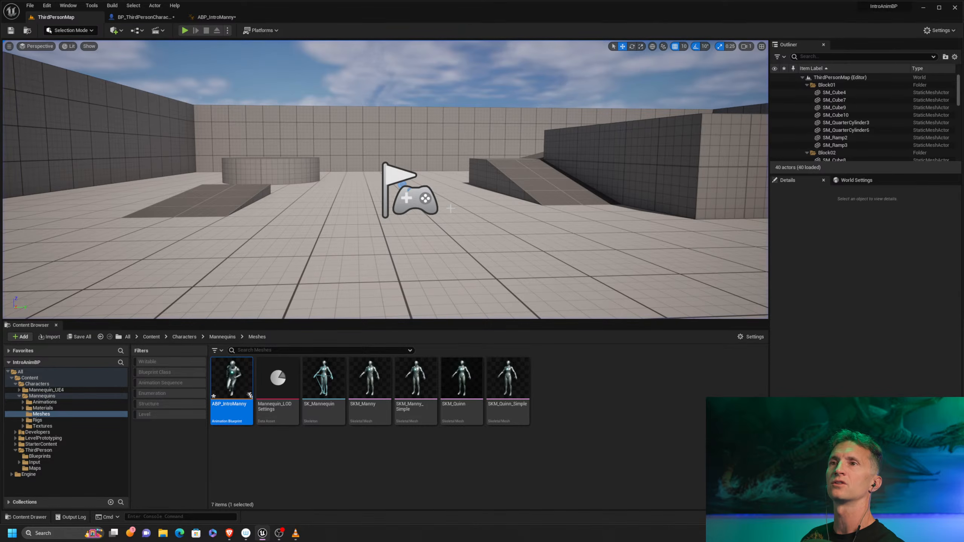
In ABP_IntroManny's AnimGraph, move MM_Jump lower and MM_Walk_Fwd slightly higher to spread the two nodes apart
left_click(217, 17)
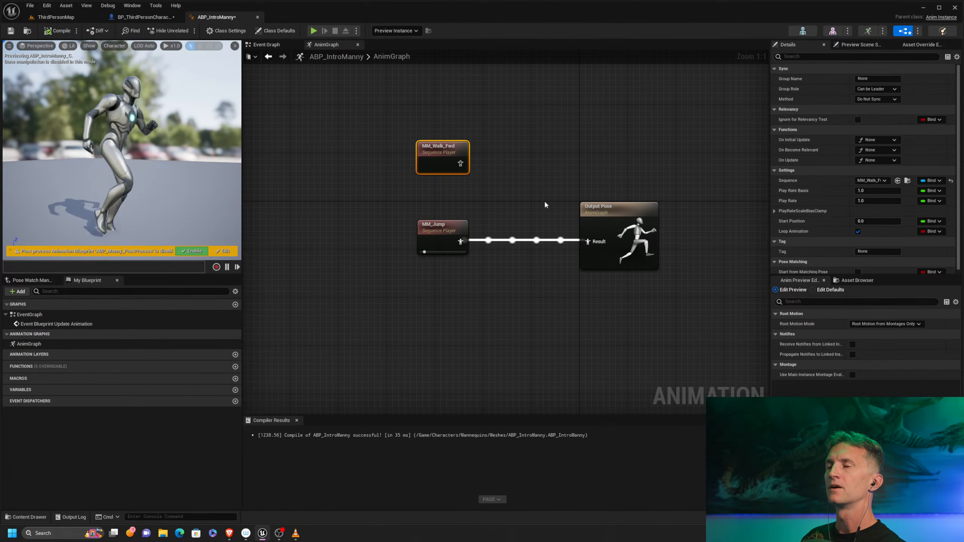
left_click_drag(419, 283, 419, 289)
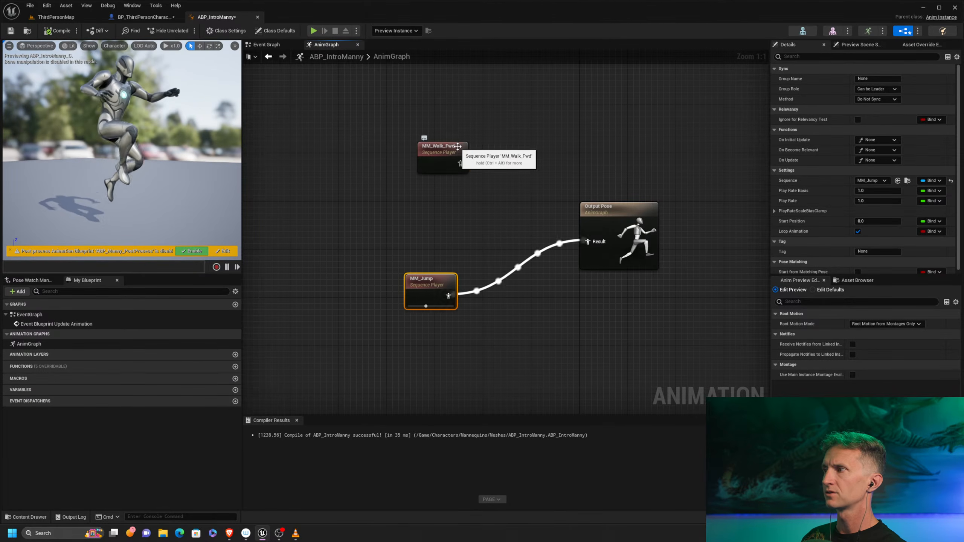
left_click_drag(457, 146, 444, 140)
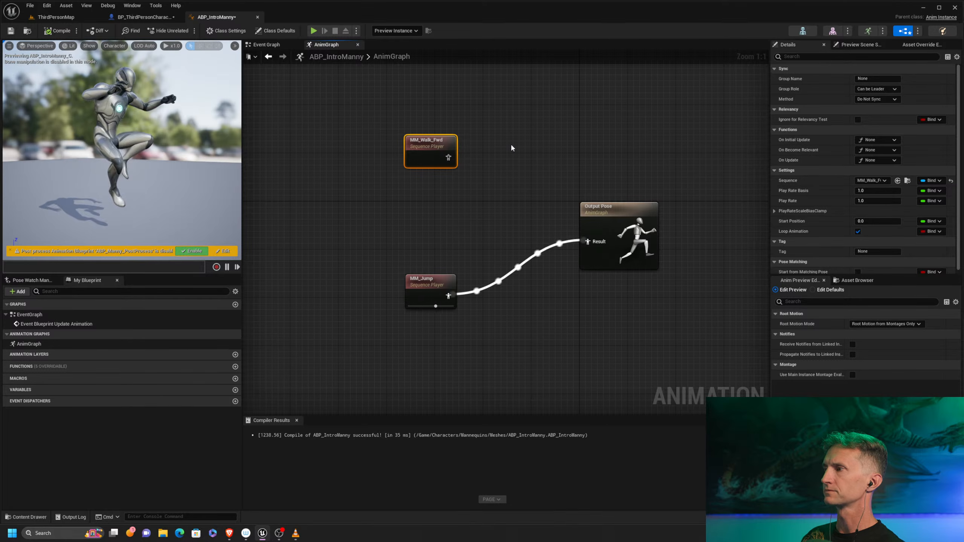
right_click_drag(448, 202, 481, 254)
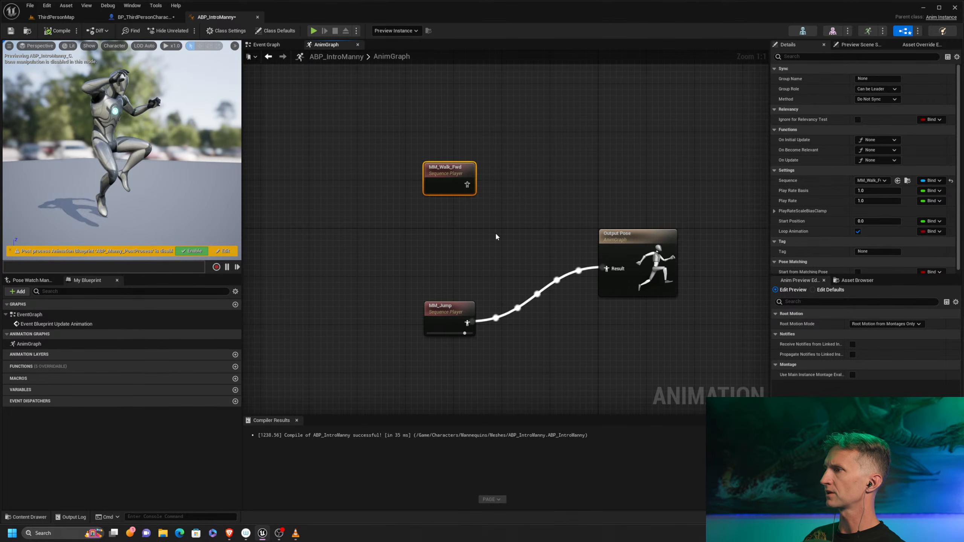
right_click_drag(485, 218, 503, 237)
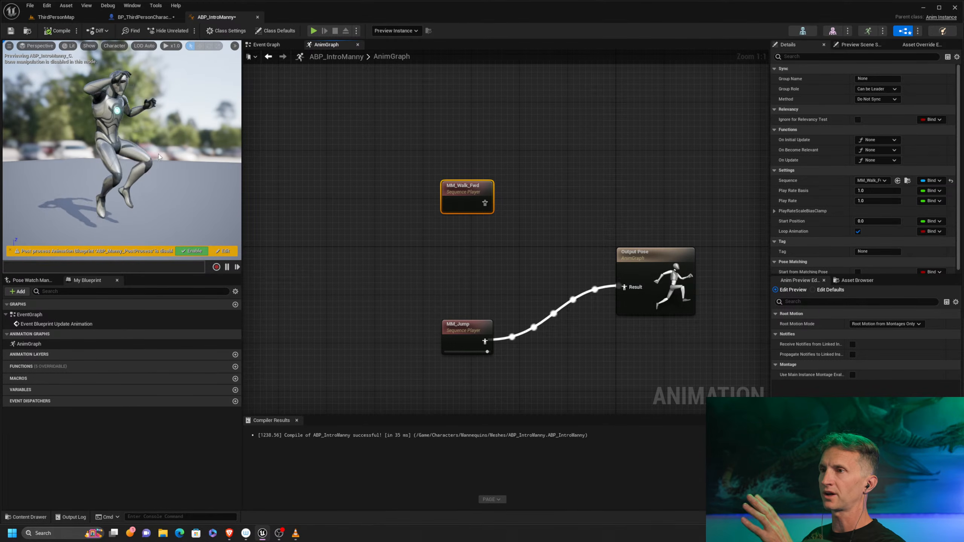
Move MM_Walk_Fwd and MM_Jump farther from Output Pose and align them vertically with a wide gap between them
left_click(470, 330)
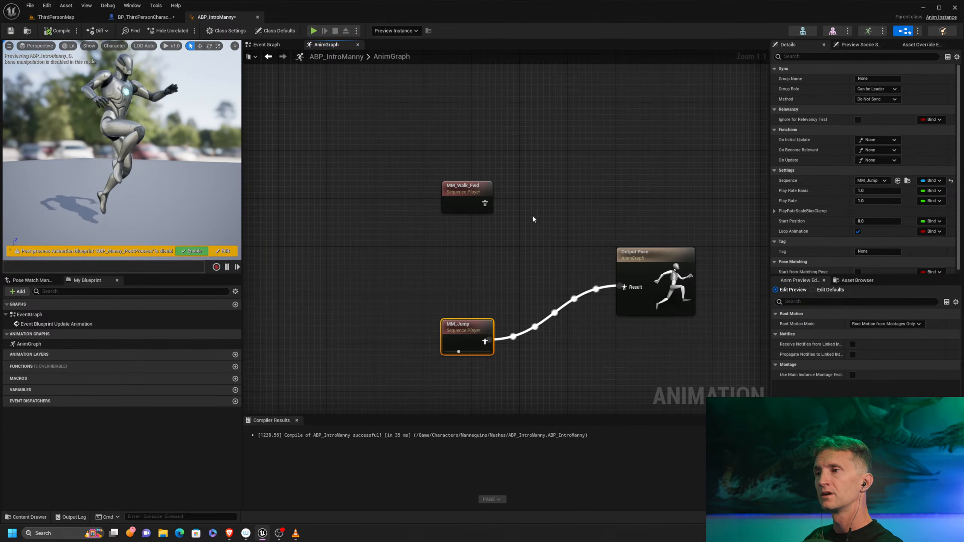
left_click_drag(471, 197, 453, 179)
left_click_drag(463, 337, 429, 308)
left_click_drag(444, 170, 430, 186)
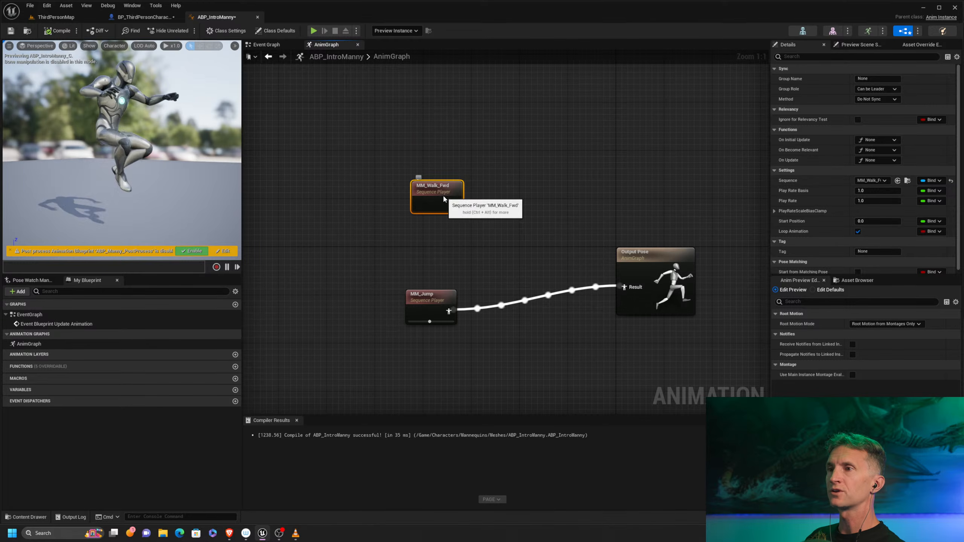
left_click_drag(444, 198, 413, 163)
left_click_drag(434, 295, 414, 307)
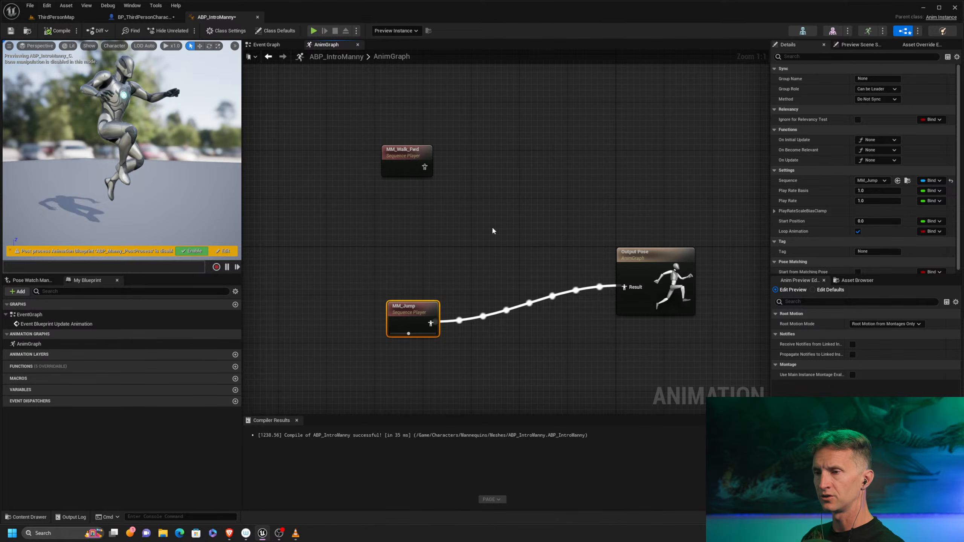
right_click_drag(427, 222, 425, 229)
left_click_drag(414, 167, 424, 144)
right_click_drag(440, 242, 471, 232)
mouse_move(436, 124)
left_mouse_down()
mouse_move(412, 118)
mouse_move(448, 131)
left_mouse_up()
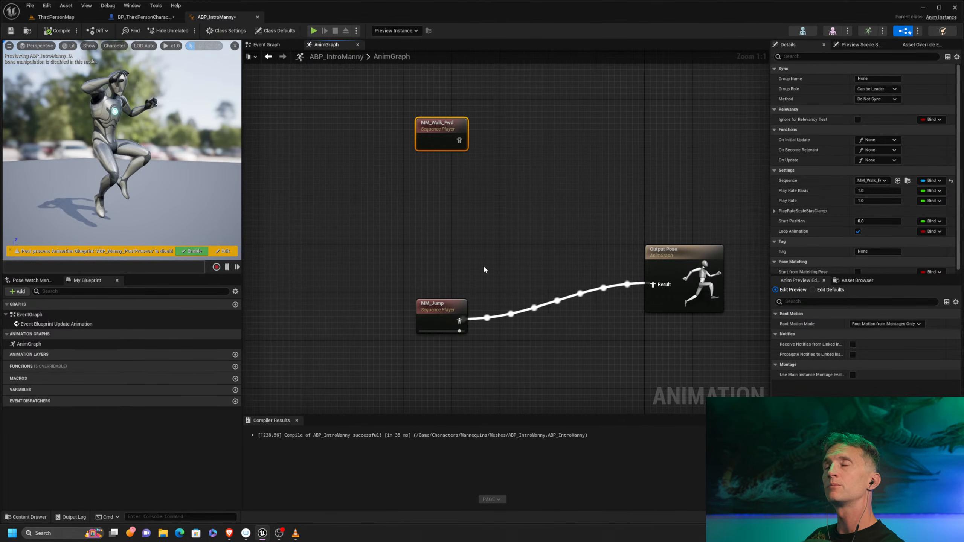
left_click_drag(456, 270, 433, 320)
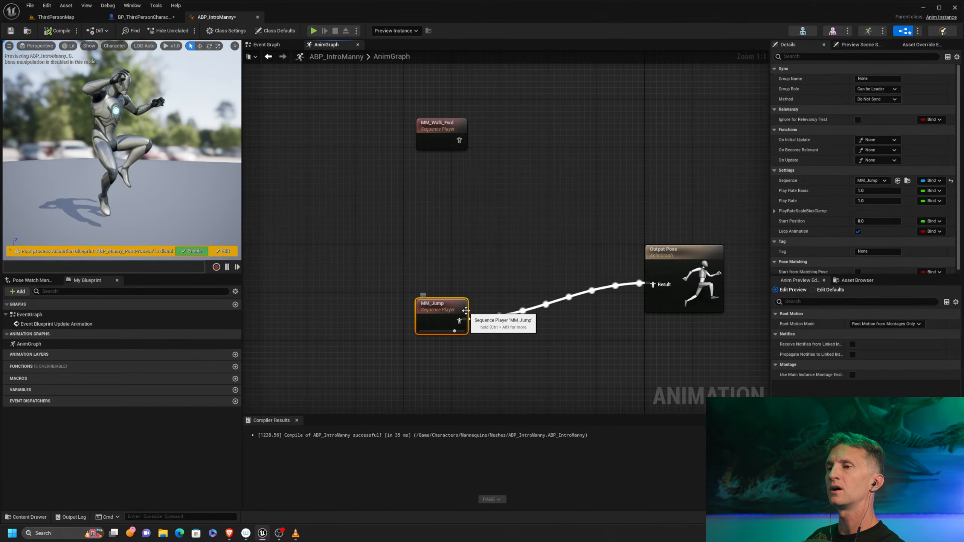
Add a Play MM_Idle node between MM_Walk_Fwd and MM_Jump, connect it to the Output Pose Result, and compile
right_click(427, 245)
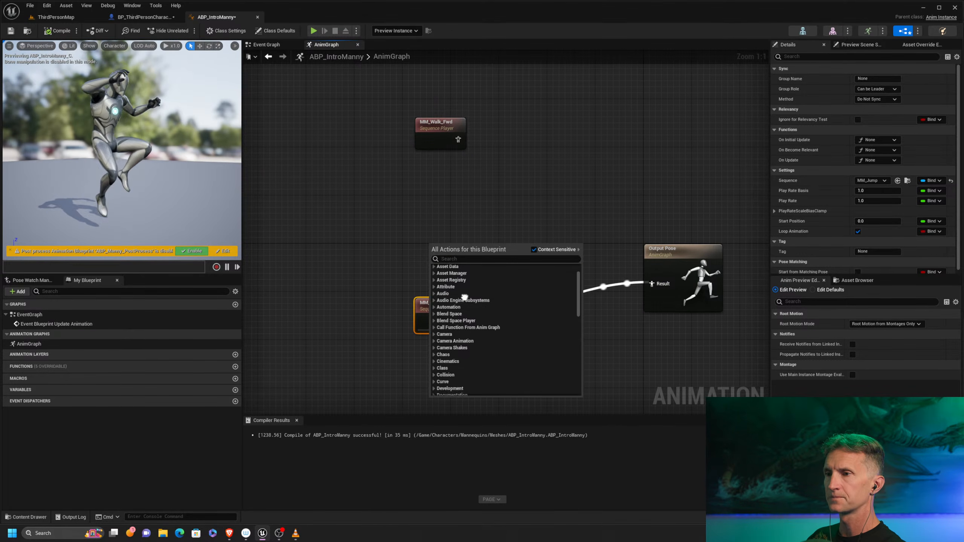
right_click_drag(465, 297, 465, 296)
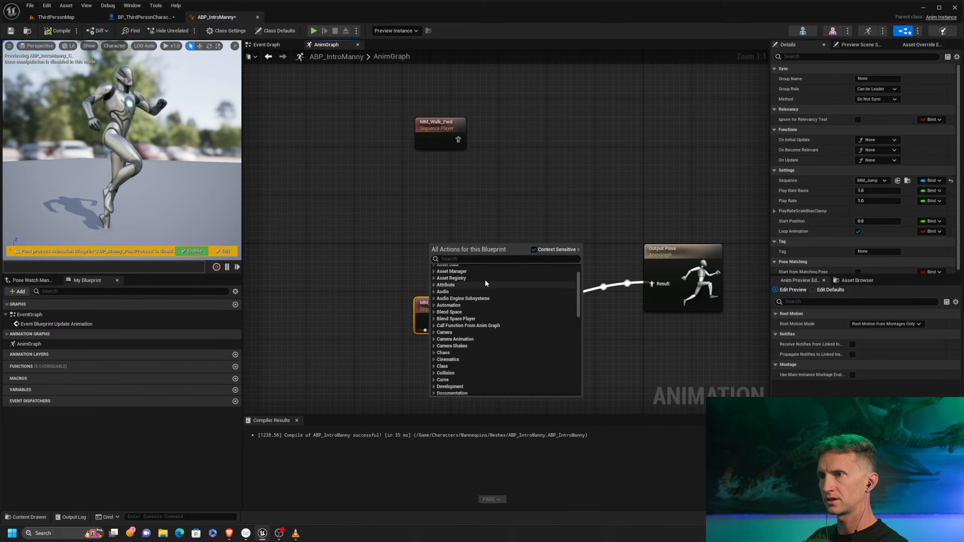
left_click(478, 260)
type("play mm")
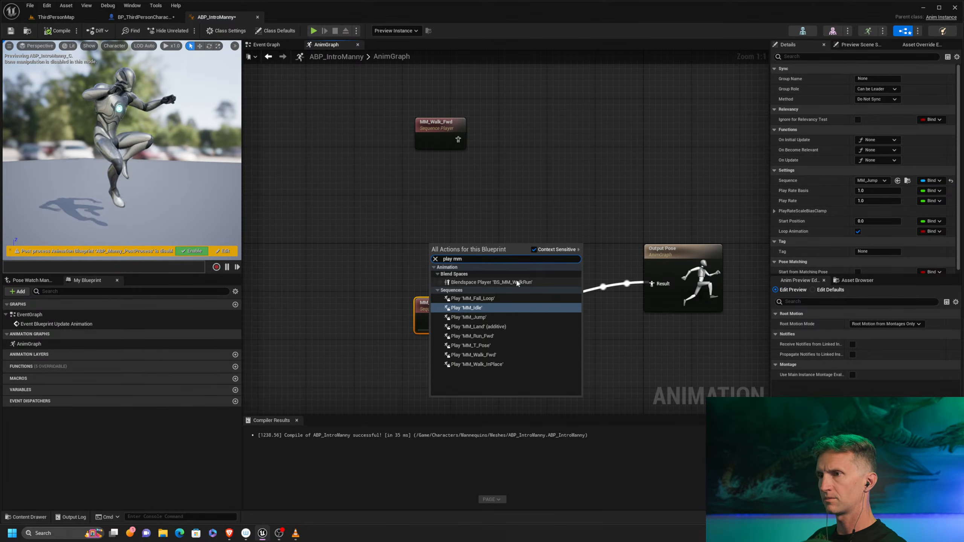
left_click(494, 308)
left_click_drag(471, 327, 653, 287)
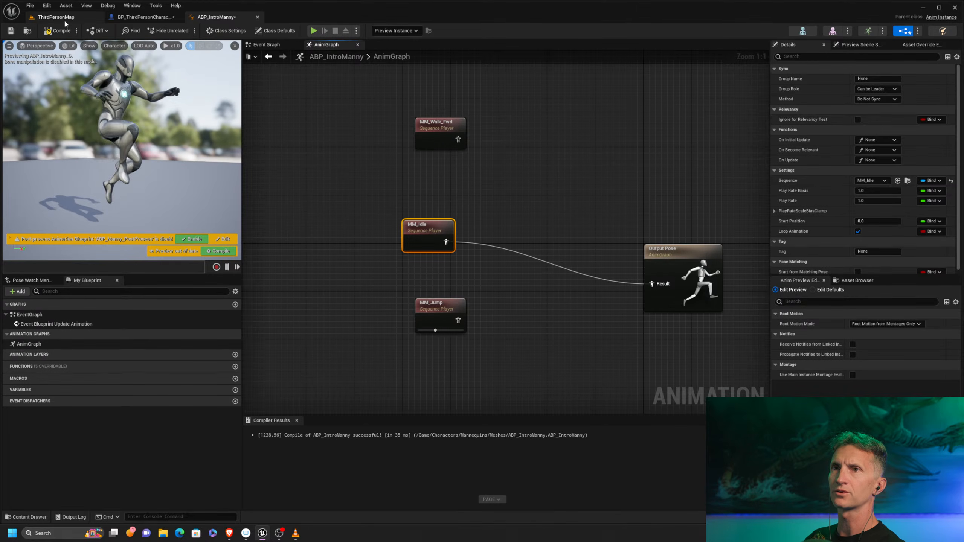
left_click(57, 30)
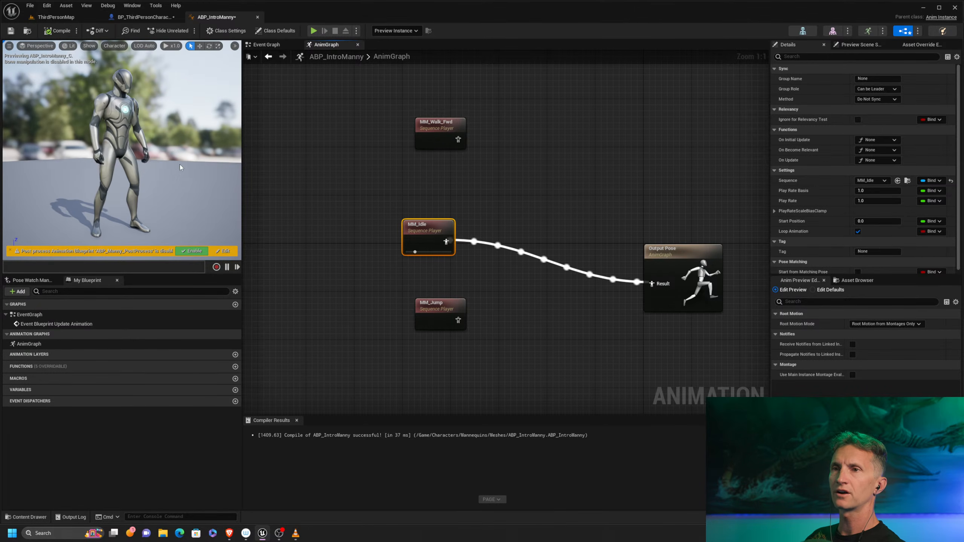
mouse_move(159, 114)
left_mouse_down("alt")
mouse_move(101, 111)
mouse_move(151, 115)
left_mouse_up("alt")
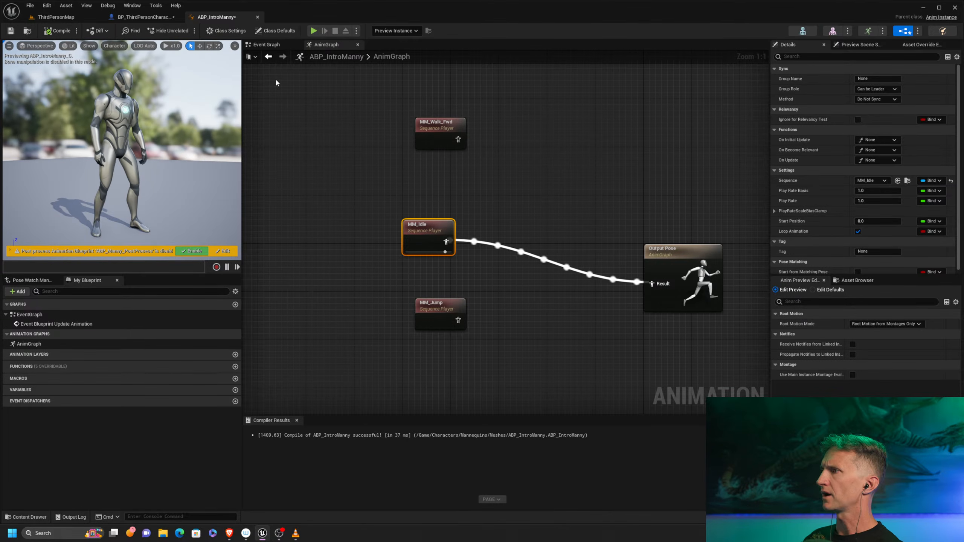
Open ABP_Manny from the Mannequins Animations folder to view its Event Graph, close it, and return to ABP_IntroManny
left_click(56, 17)
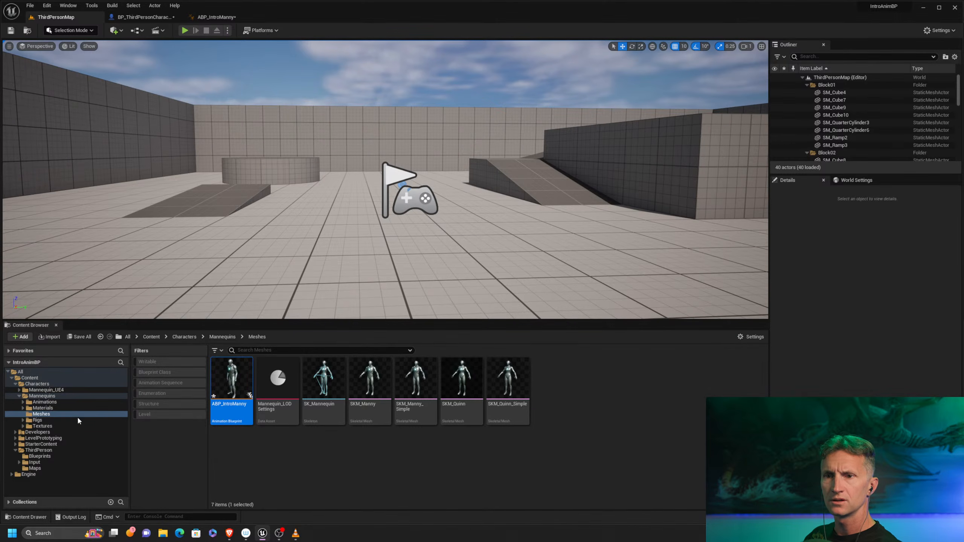
left_click(61, 401)
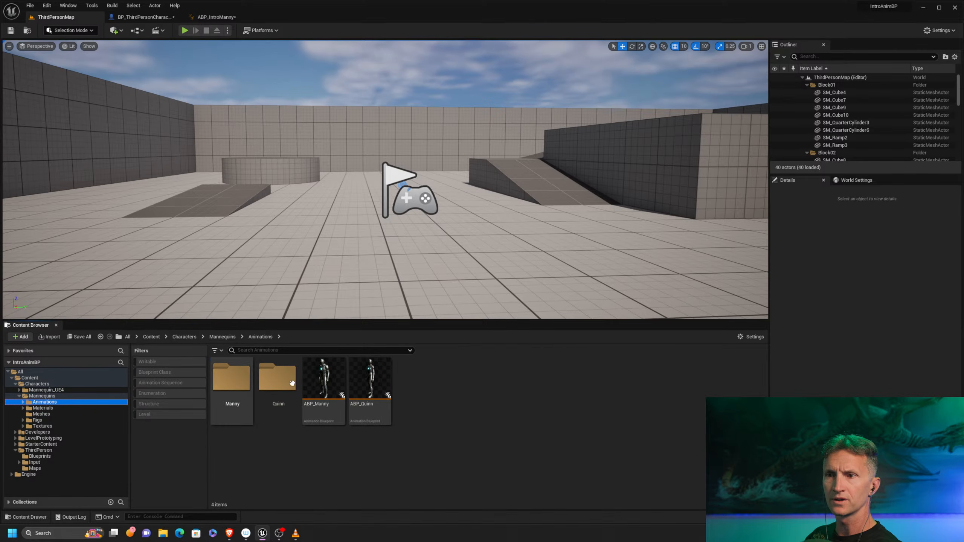
double_click(331, 366)
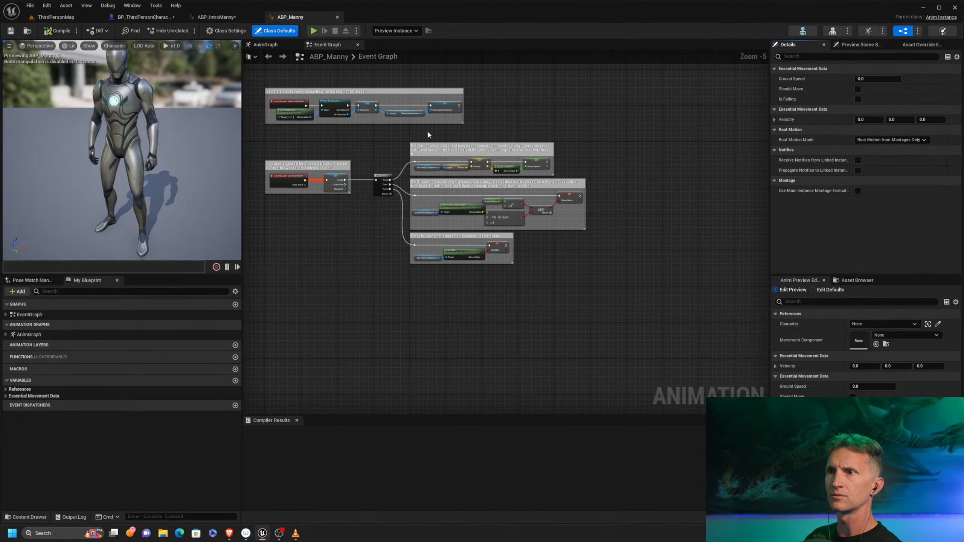
middle_click(306, 15)
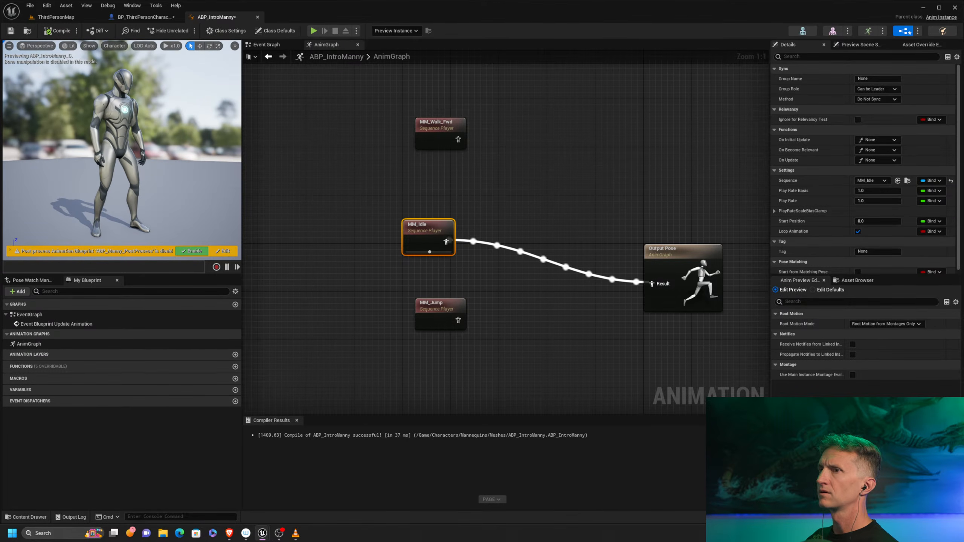
right_click_drag(494, 191, 476, 198)
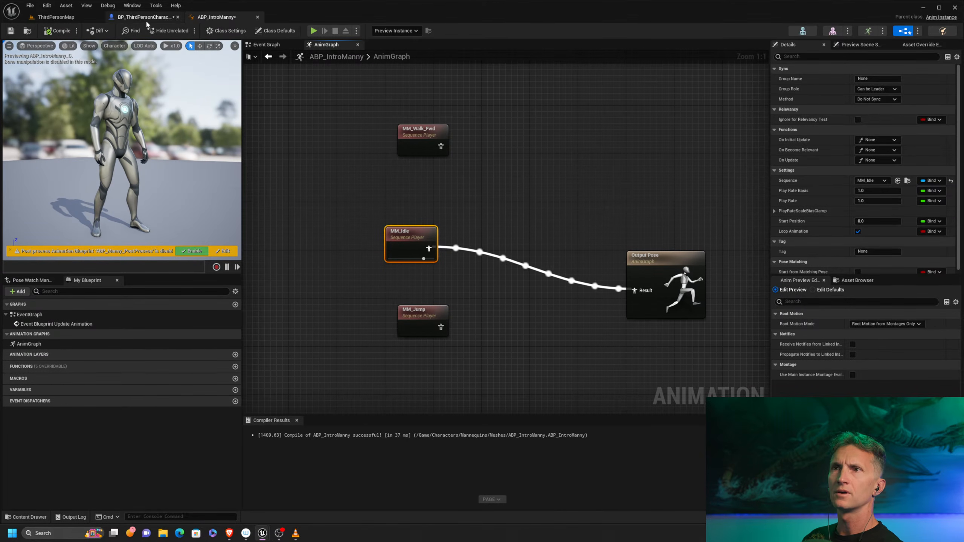
In ABP_IntroManny's Event Graph, add an Event Blueprint Initialize Animation node and place it above the Update Animation event
left_click(272, 46)
right_click_drag(513, 133, 469, 175)
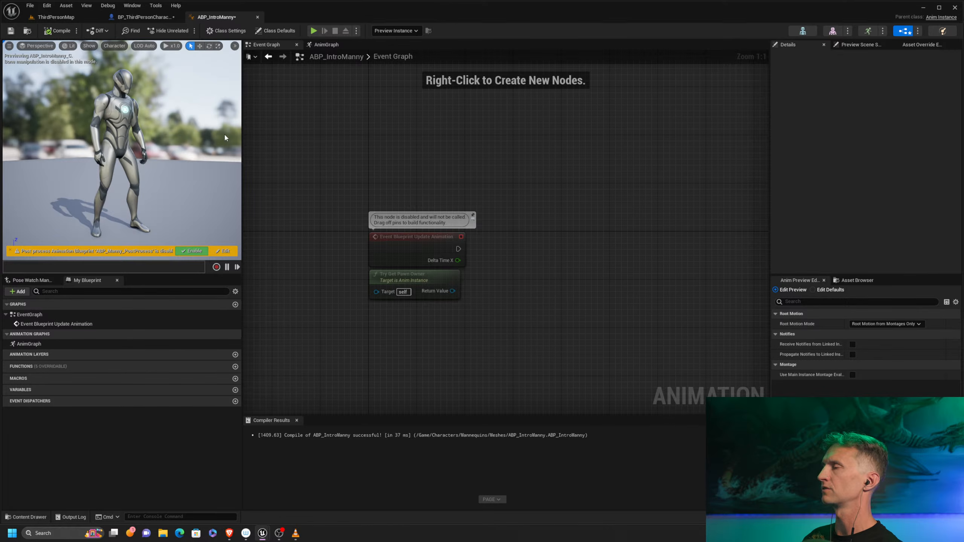
right_click_drag(416, 183, 376, 210)
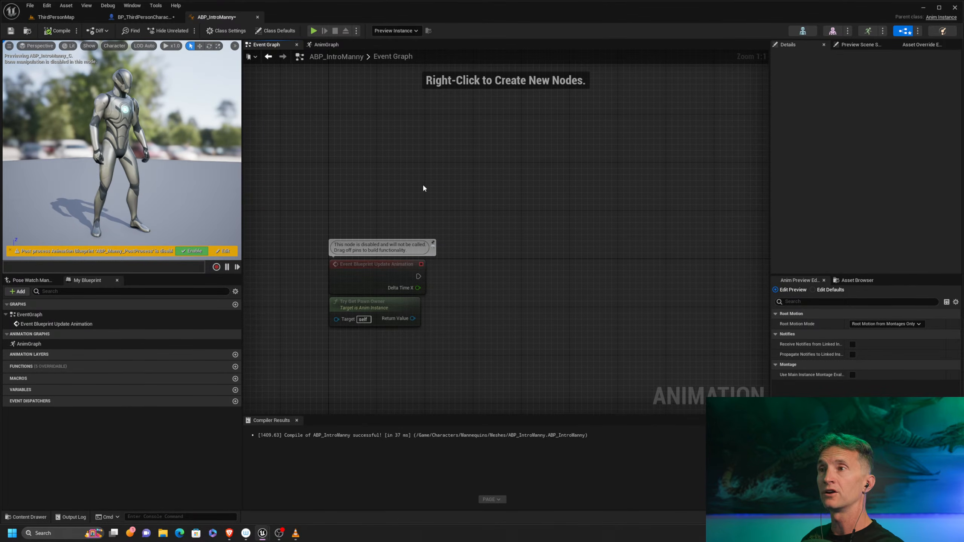
right_click(352, 157)
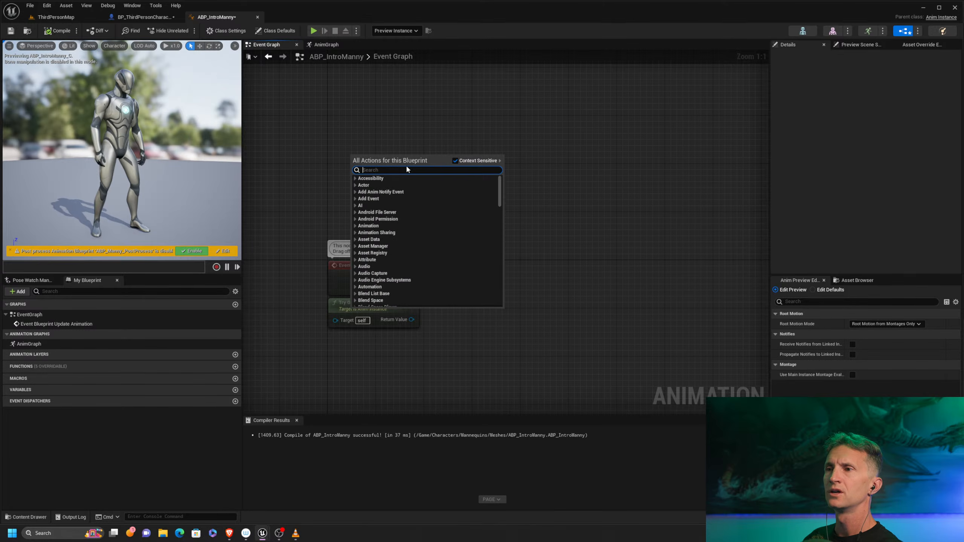
left_click(368, 198)
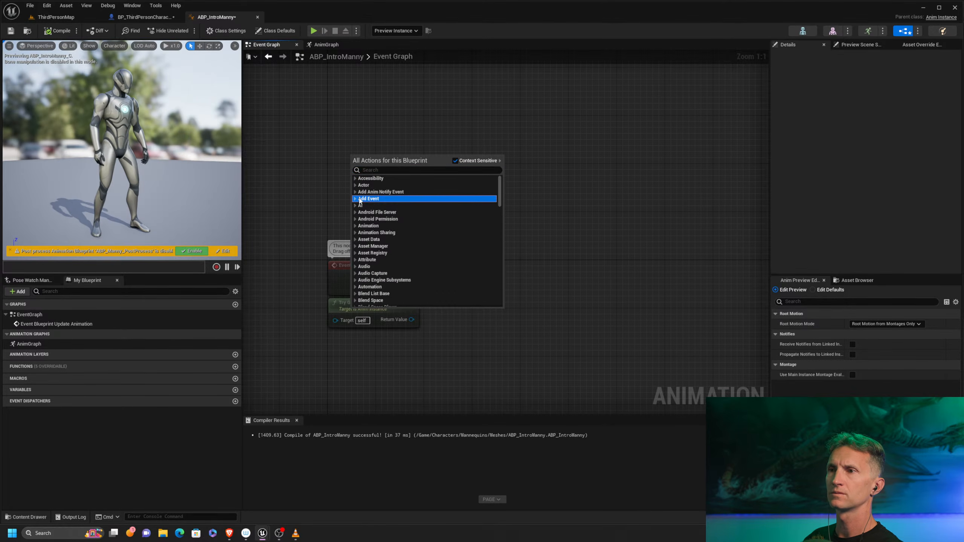
left_click(390, 199)
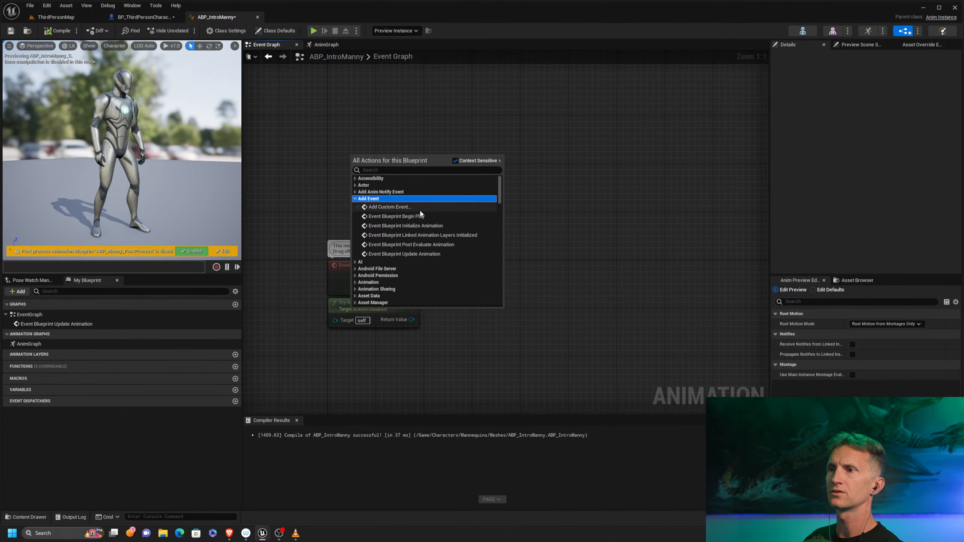
left_click(413, 227)
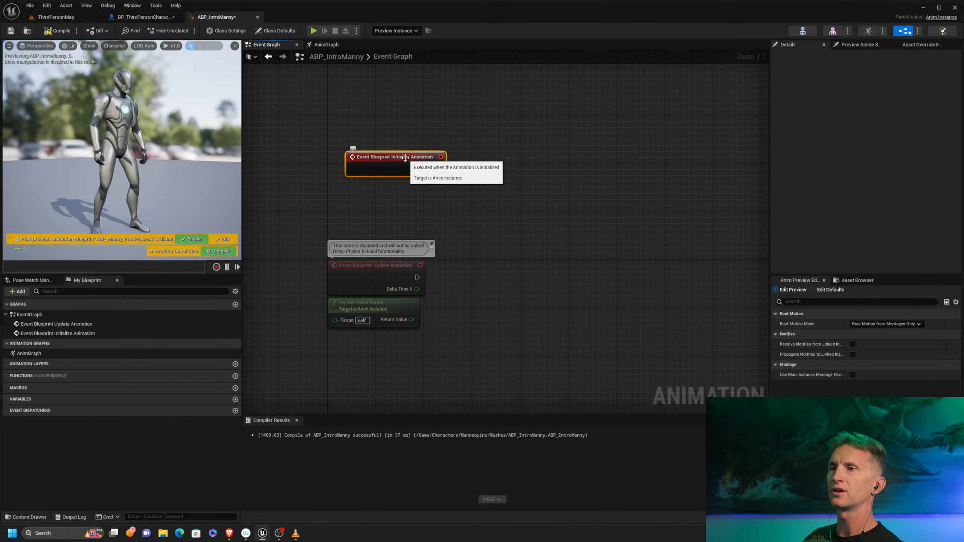
left_click_drag(401, 156, 376, 127)
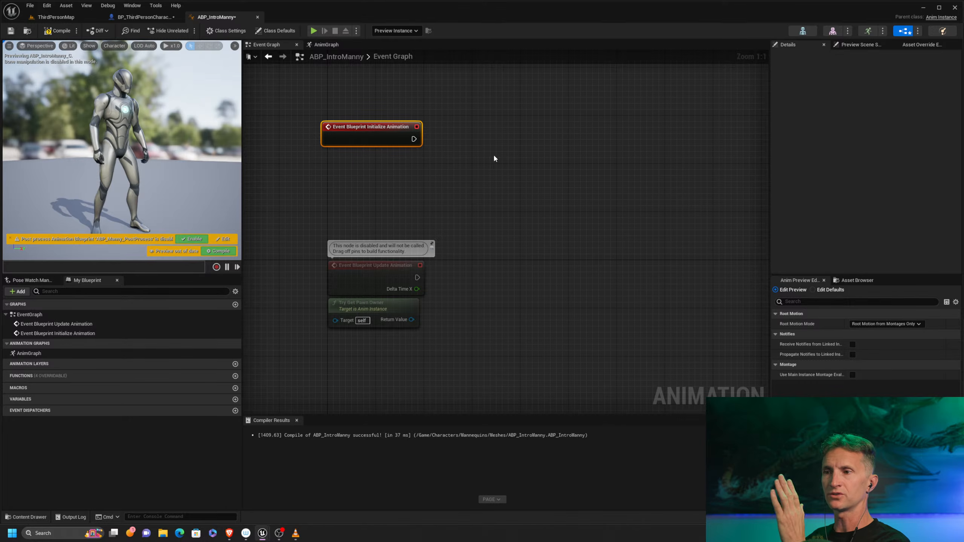
Add a Get Owning Actor node just below the Event Blueprint Initialize Animation node
right_click_drag(456, 161, 428, 156)
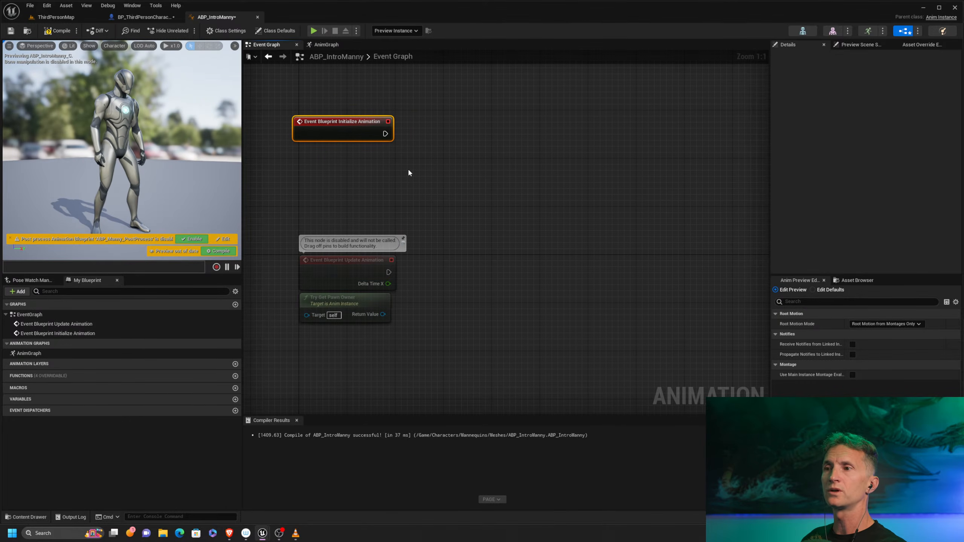
left_click_drag(448, 301, 410, 312)
left_click(483, 197)
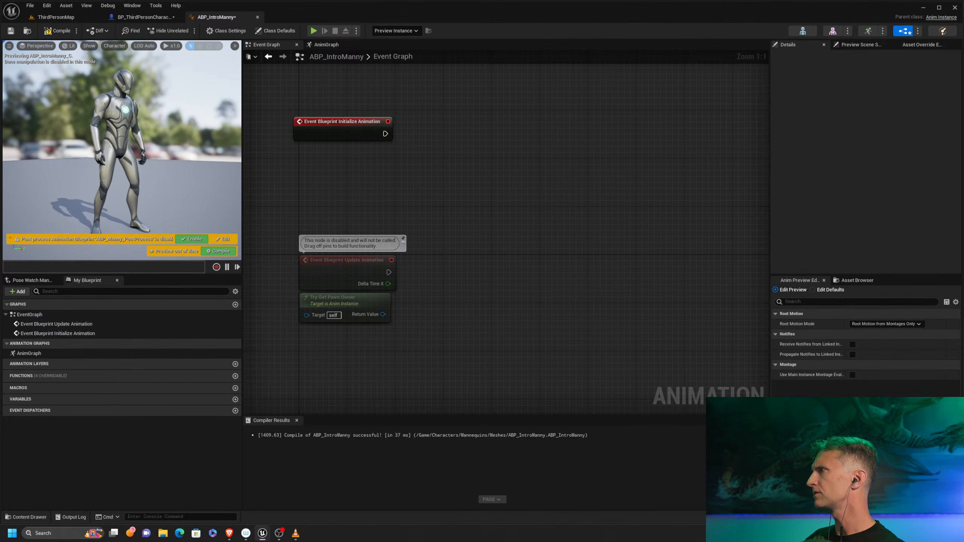
right_click(327, 168)
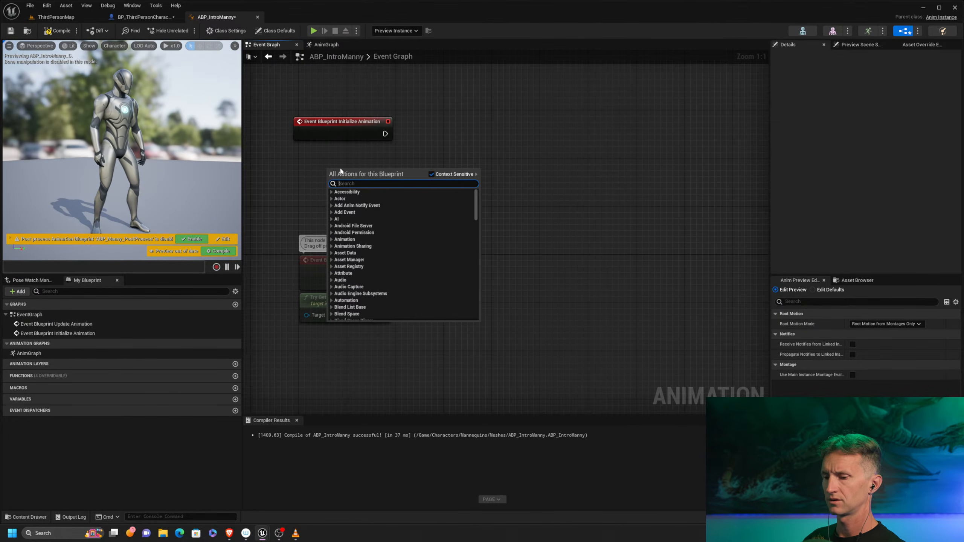
type("get")
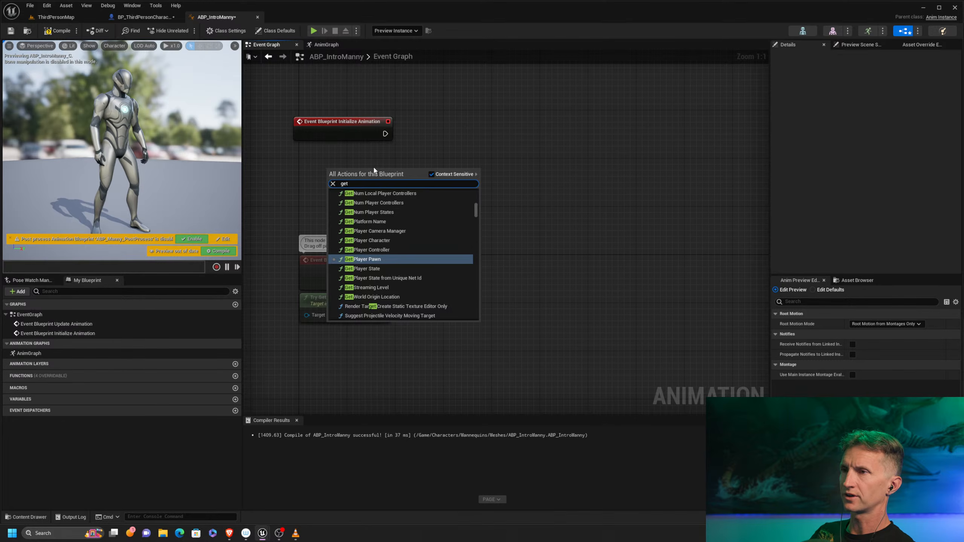
type(" owning")
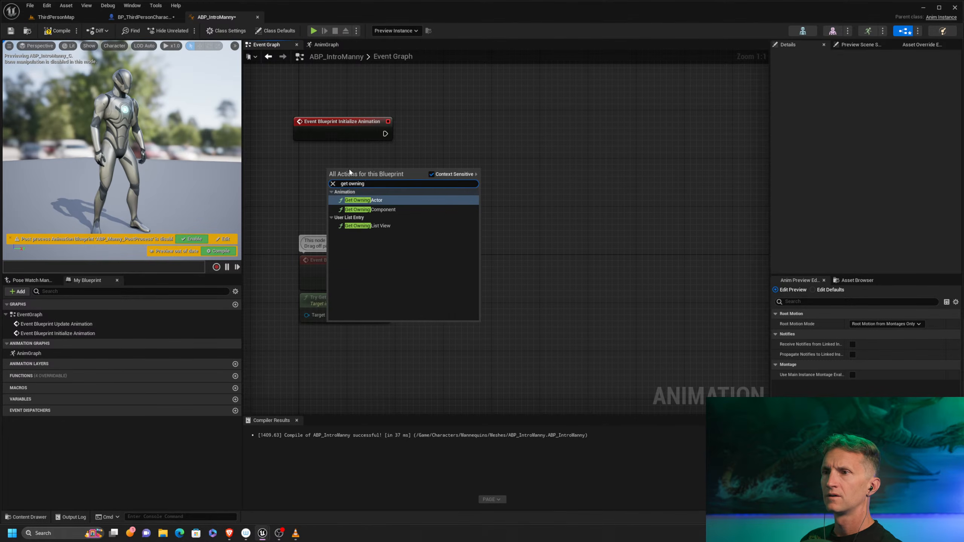
left_click(361, 204)
Cast Get Owning Actor's Return Value to Character, run the cast from Event Blueprint Initialize Animation, and align the nodes closely
left_click_drag(384, 170, 454, 127)
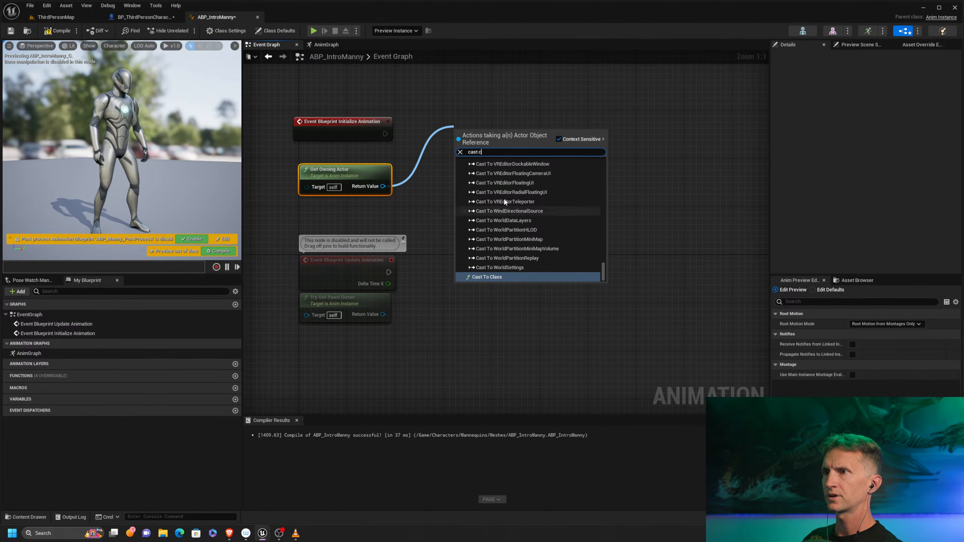
type("harac")
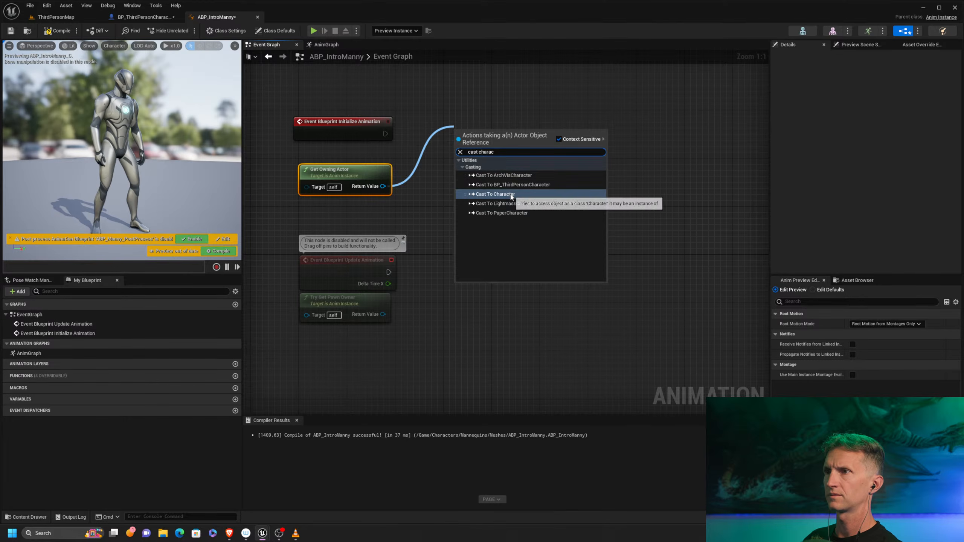
left_click(510, 195)
left_click_drag(477, 138, 471, 126)
left_click_drag(384, 134, 450, 133)
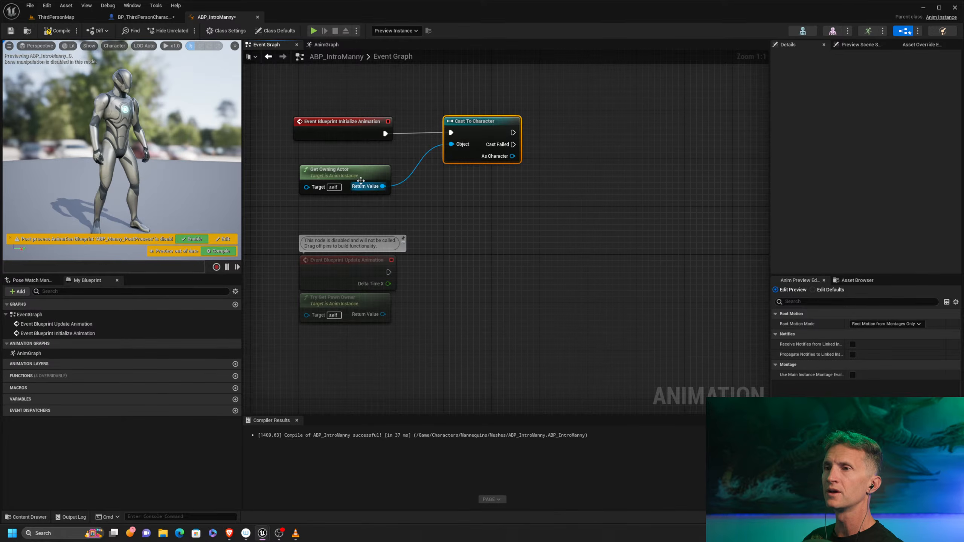
left_click_drag(360, 178, 360, 172)
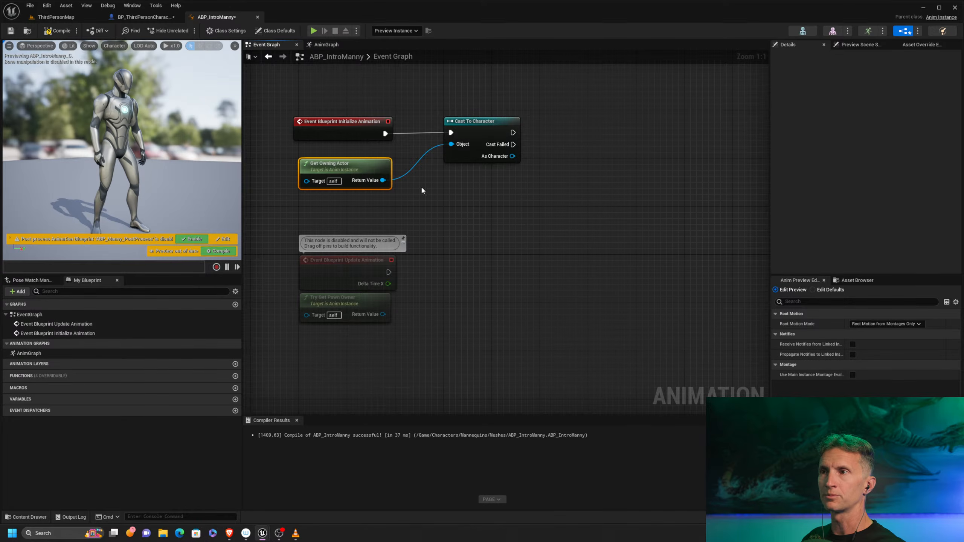
mouse_move(474, 122)
left_mouse_down()
mouse_move(486, 124)
mouse_move(471, 126)
left_mouse_up()
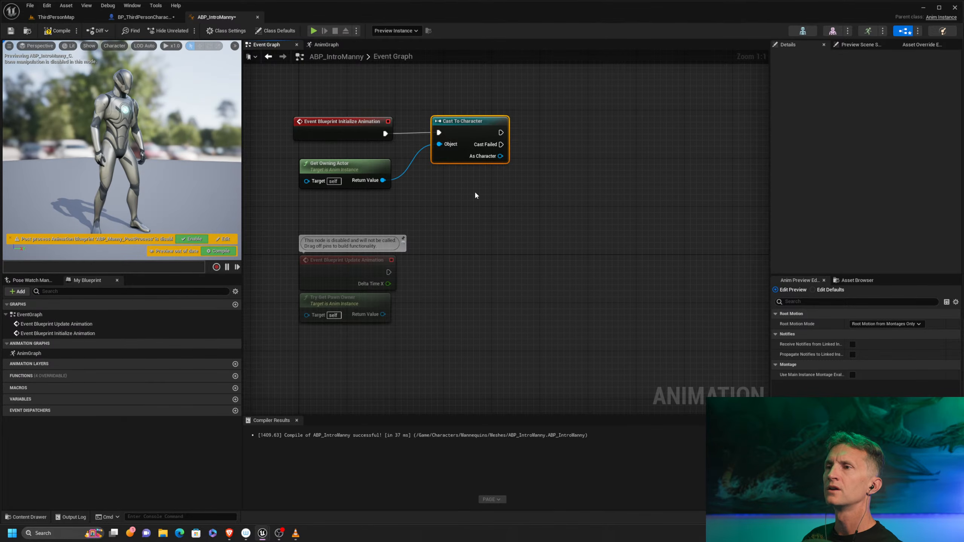
Promote the cast's As Character output to a variable named Character, with its SET node placed close after Cast To Character
right_click_drag(475, 192, 479, 194)
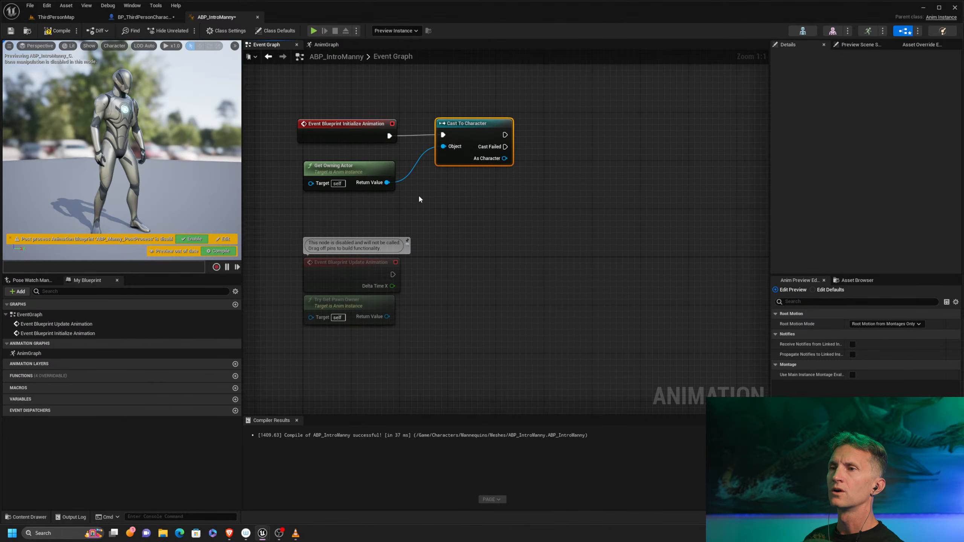
right_click(504, 159)
left_click(550, 173)
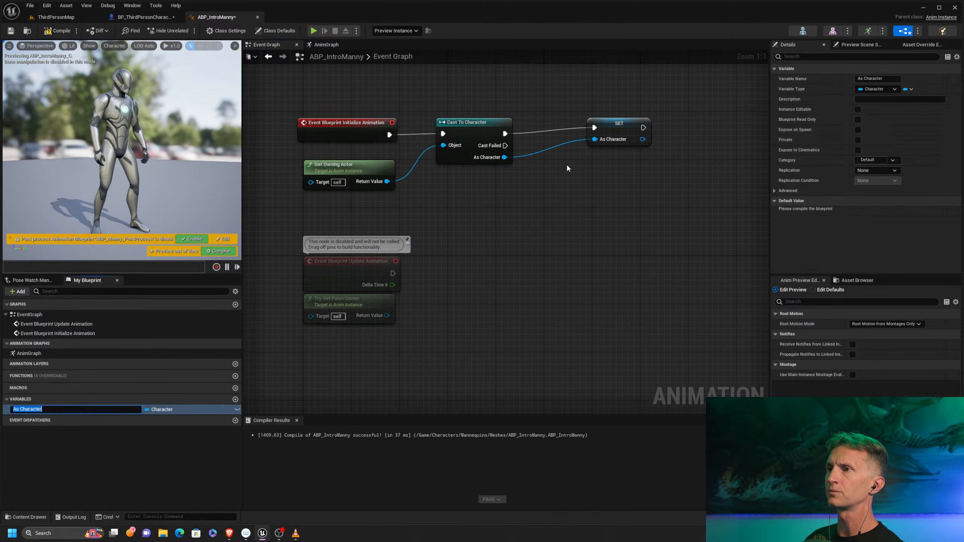
left_click_drag(612, 122, 570, 128)
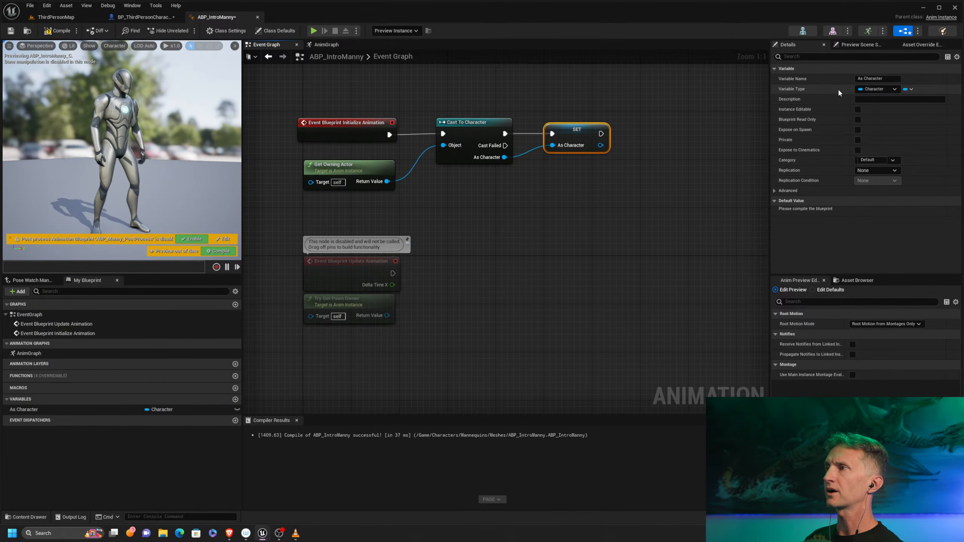
double_click(861, 78)
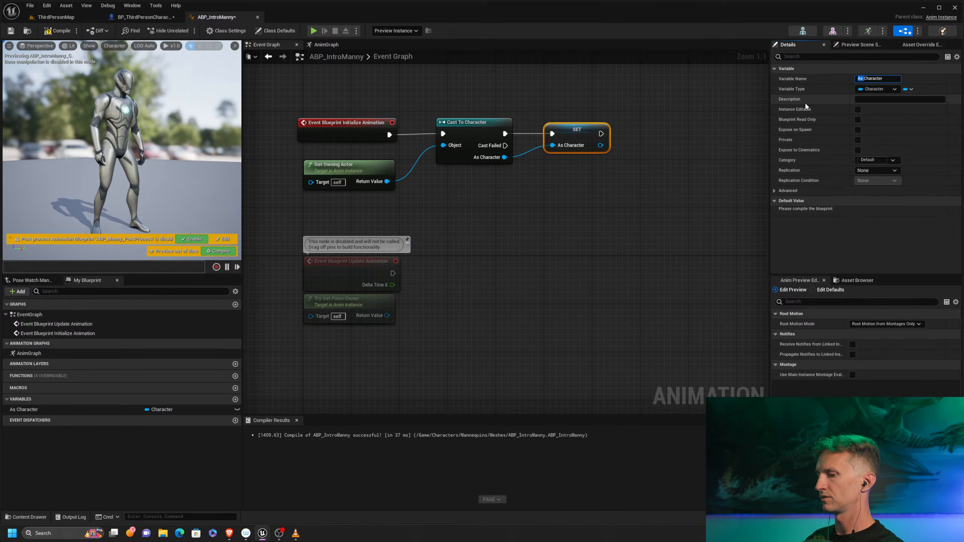
key("Delete")
key("Delete")
key("Return")
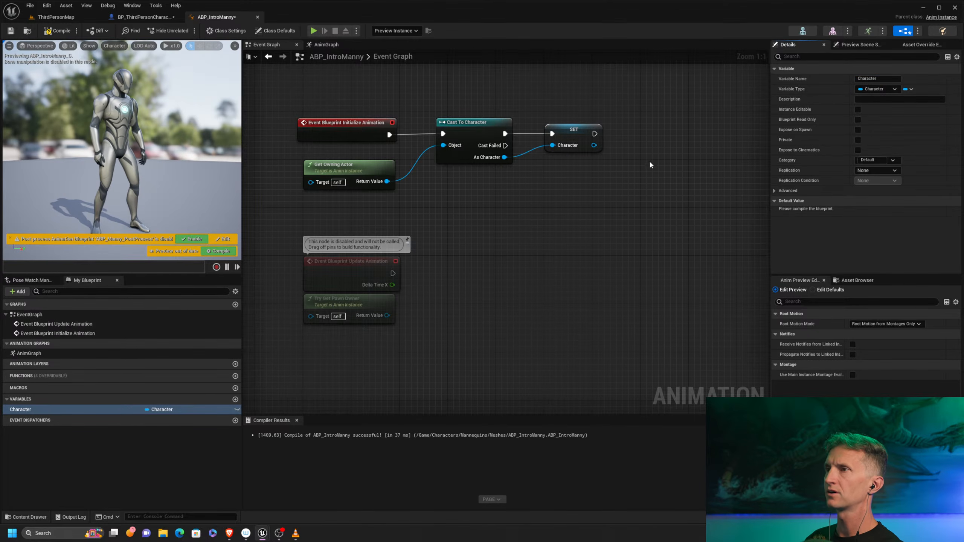
right_click_drag(649, 165, 549, 169)
left_click_drag(566, 153, 577, 196)
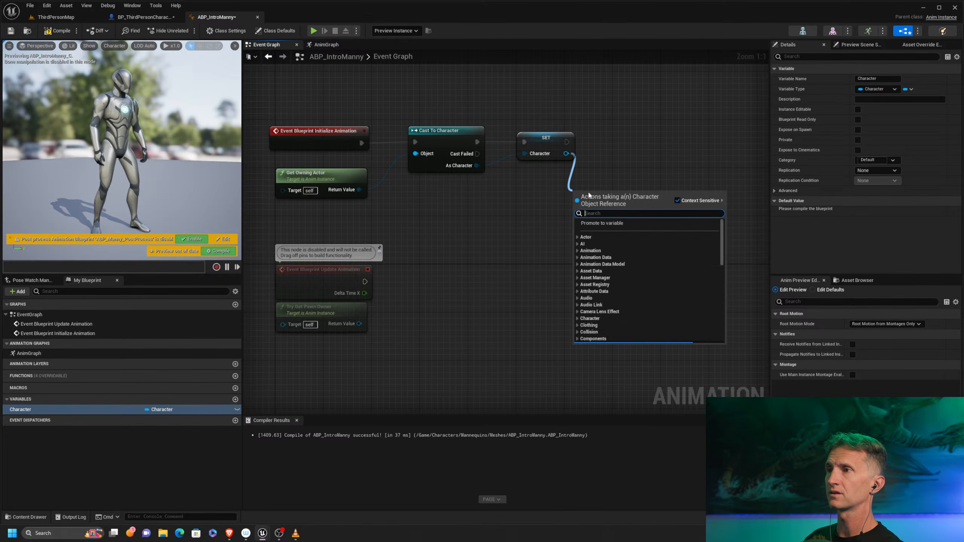
type("get move")
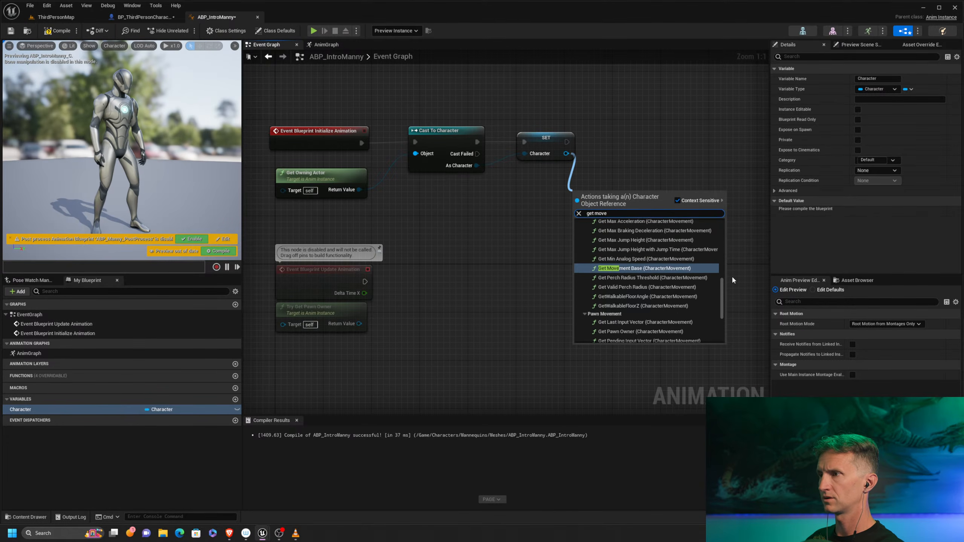
scroll(721, 323, "down", 5)
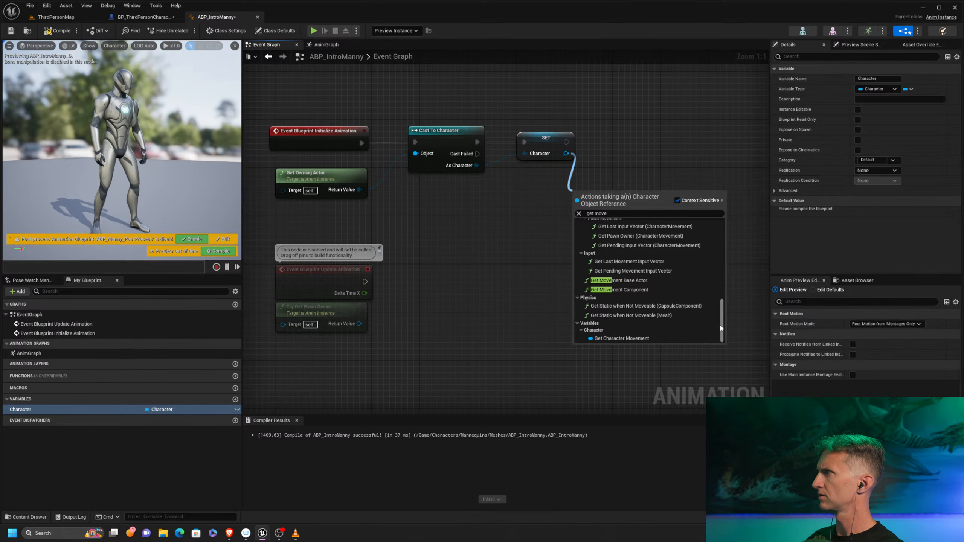
key("Escape")
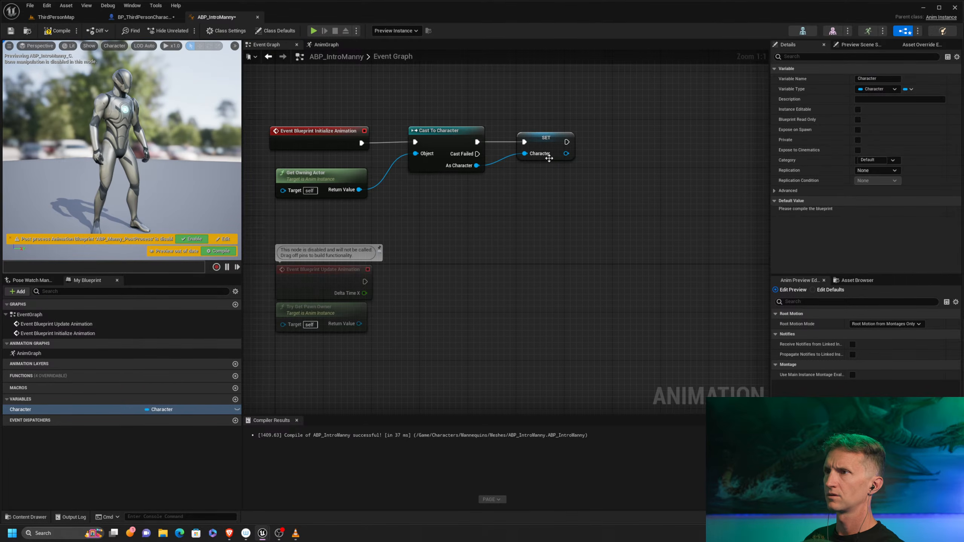
Add a Get Character Movement node fed by the Character output of the SET node
left_click_drag(565, 153, 619, 175)
key("Escape")
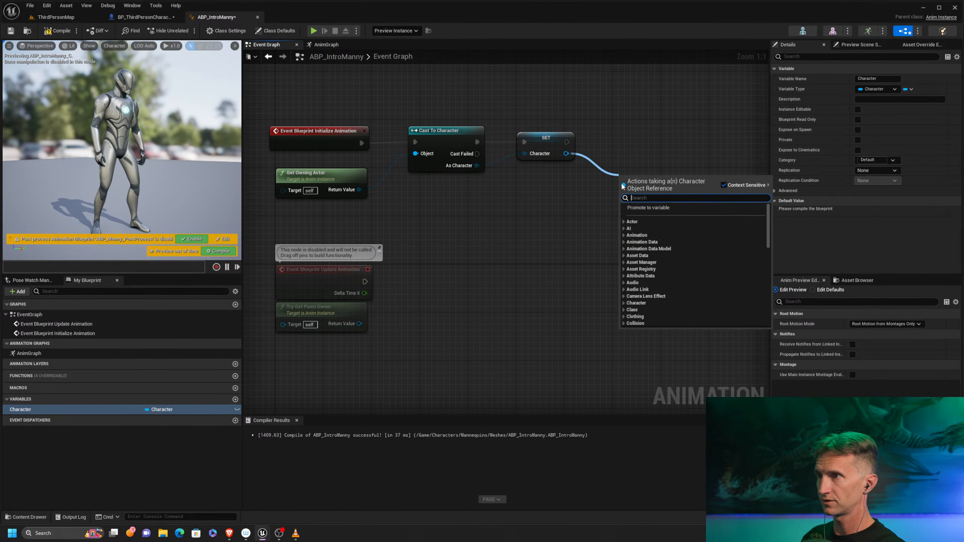
type("character movem")
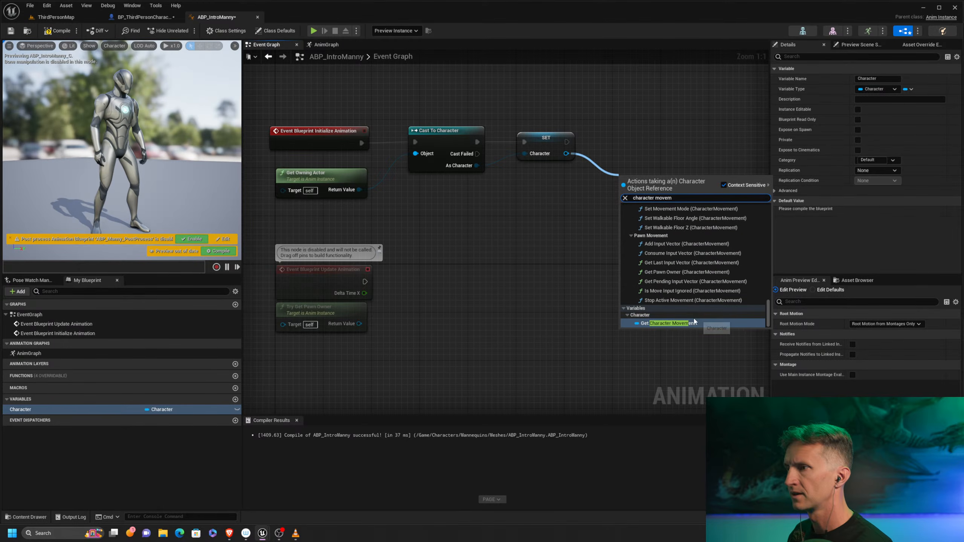
left_click(668, 323)
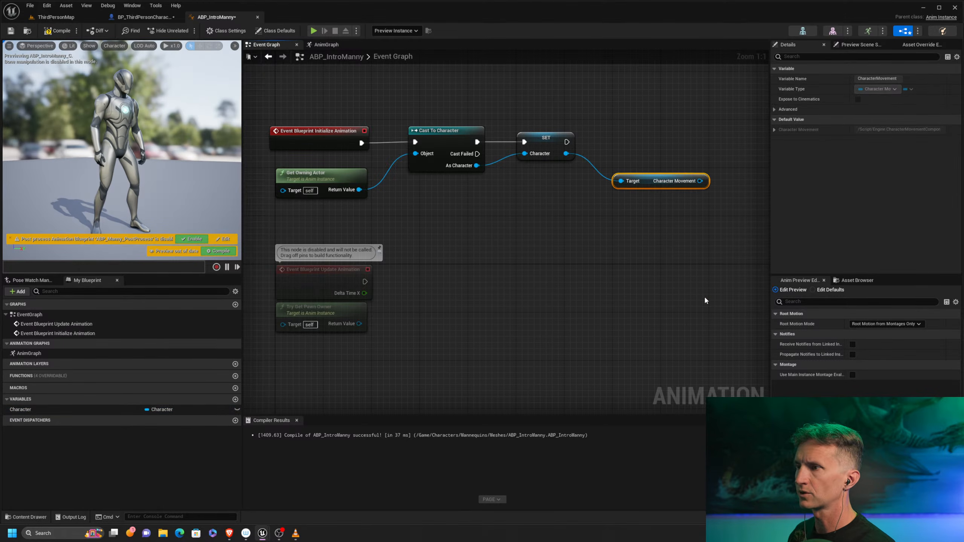
right_click_drag(687, 158, 575, 167)
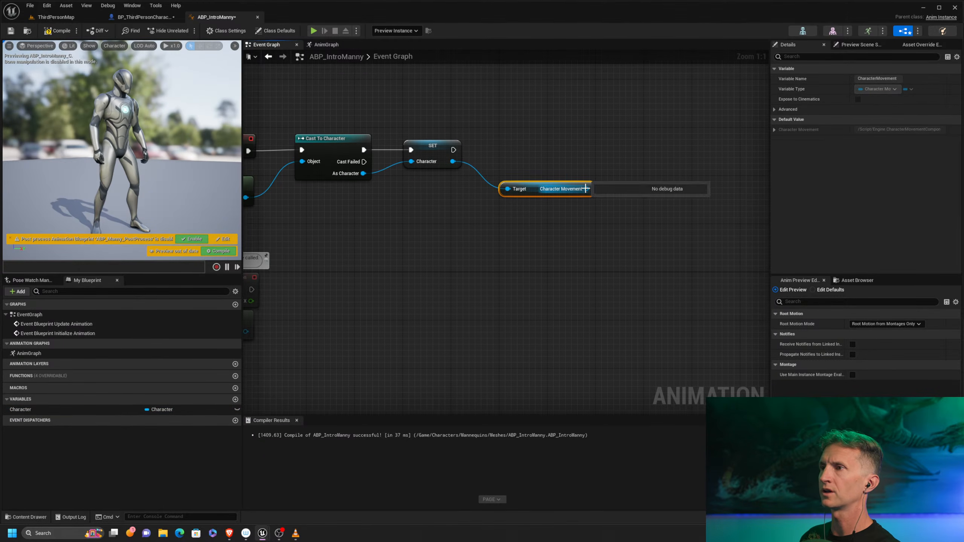
Promote the Character Movement output to a variable, level its SET node with the Character SET node, and run it from that node
right_click(587, 188)
left_click(616, 205)
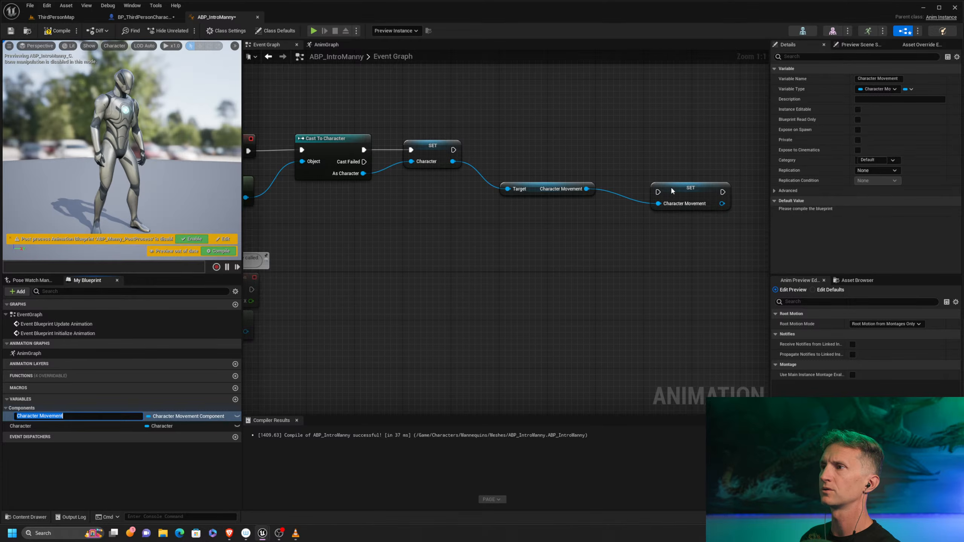
left_click_drag(671, 191, 641, 148)
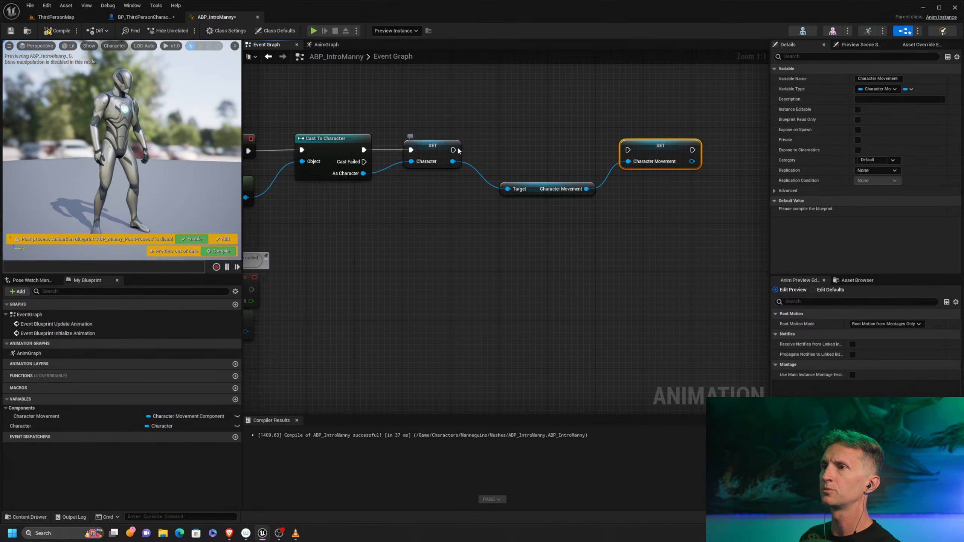
left_click_drag(458, 150, 628, 149)
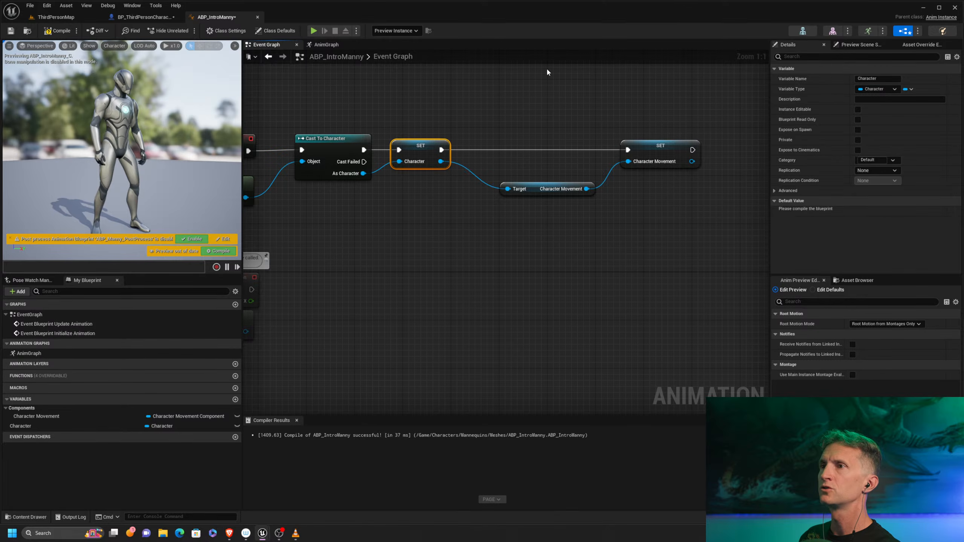
Review the AnimGraph's animations and the Event Graph chain from Event Blueprint Initialize Animation to the Character Movement SET node
left_click(326, 45)
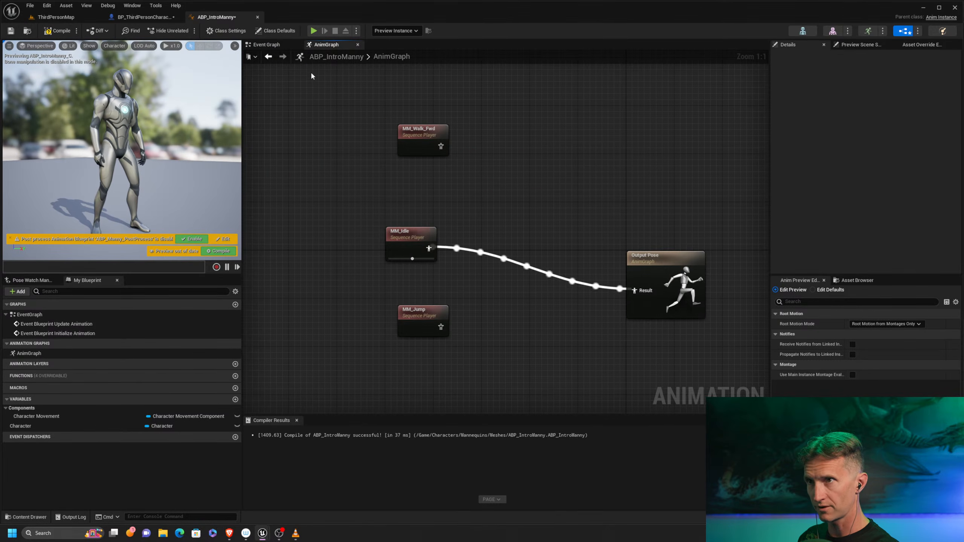
left_click(268, 56)
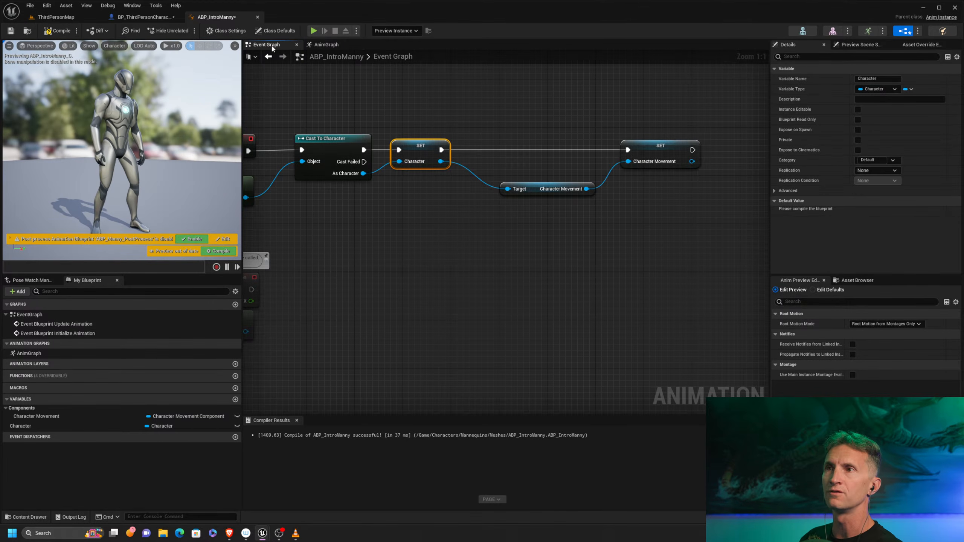
right_click_drag(588, 137, 548, 135)
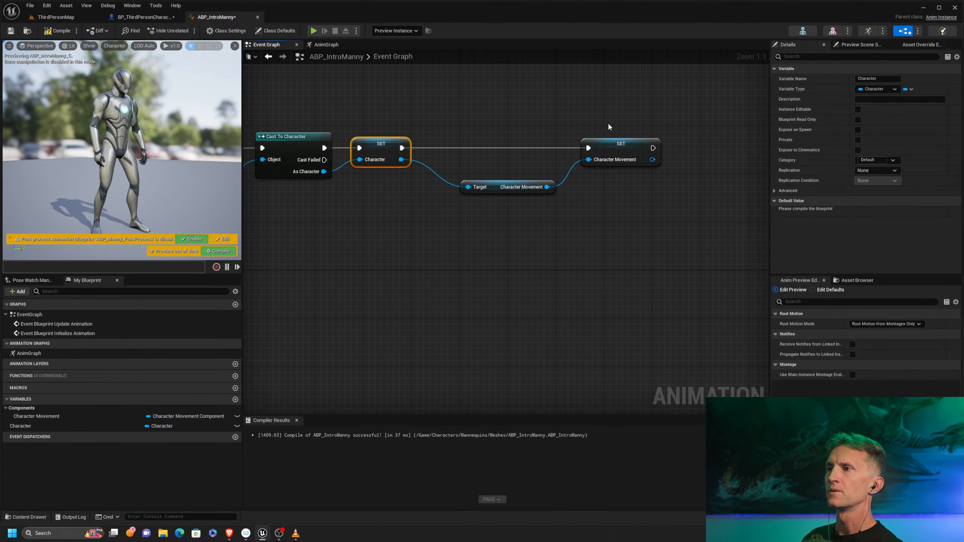
right_click_drag(439, 118, 537, 133)
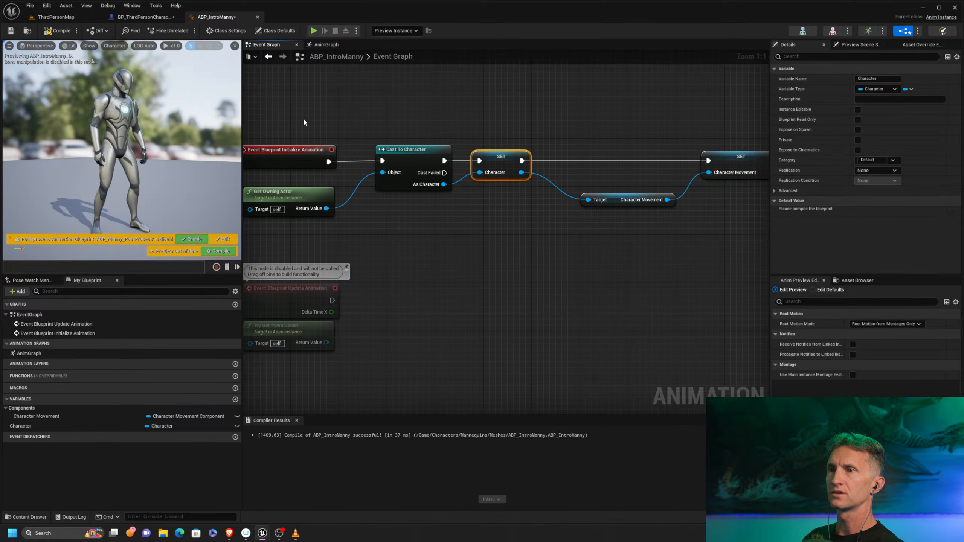
right_click_drag(319, 117, 357, 116)
left_click(326, 156)
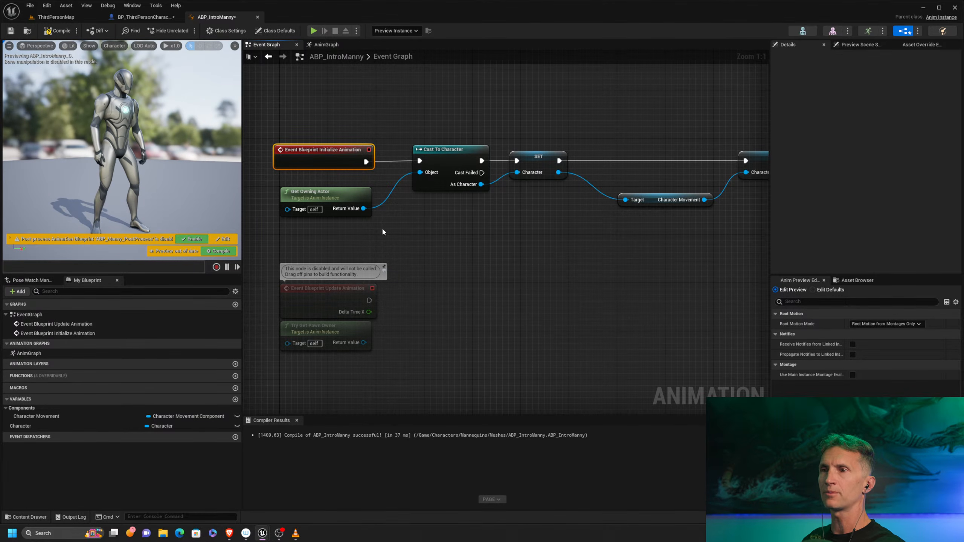
right_click_drag(606, 123, 482, 125)
left_click(627, 160)
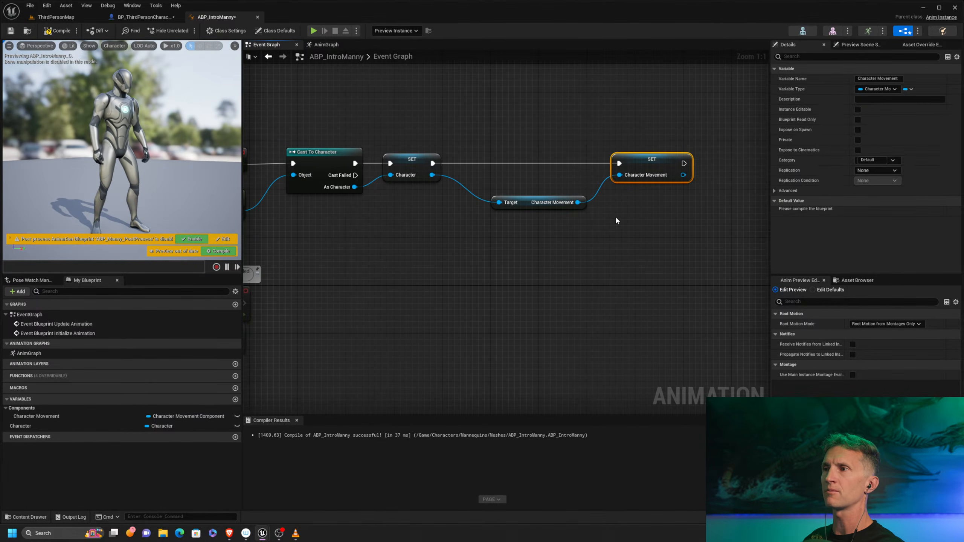
Place a getter for the Character Movement variable below Event Blueprint Update Animation and delete the Try Get Pawn Owner node
right_click_drag(386, 245, 663, 163)
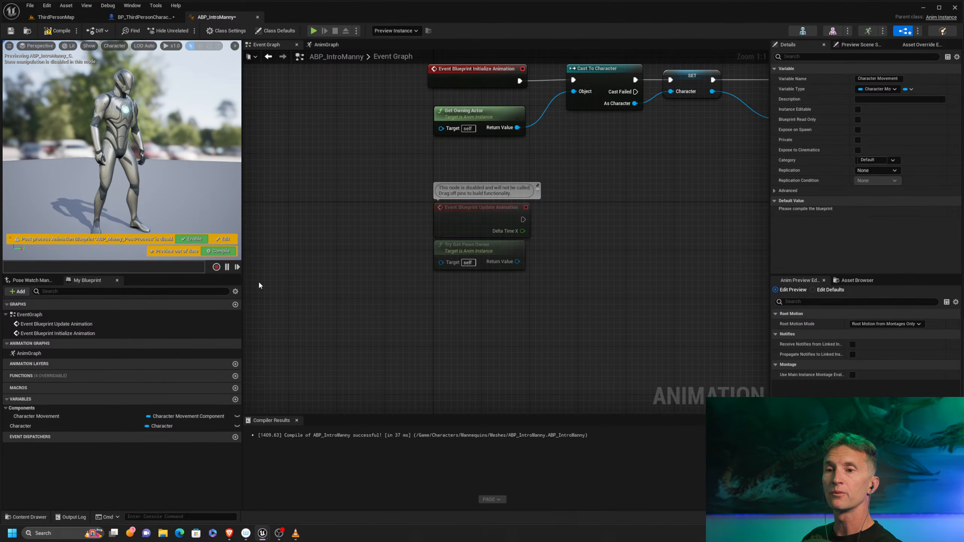
left_click_drag(56, 415, 471, 302)
left_click(493, 324)
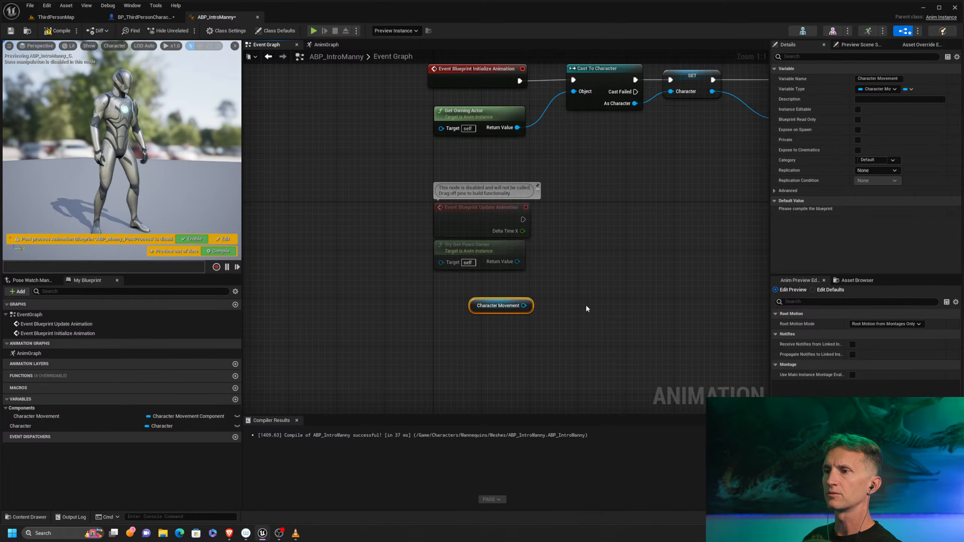
right_click_drag(586, 308, 459, 320)
left_click_drag(345, 318, 363, 305)
left_click_drag(383, 262, 369, 292)
key("Delete")
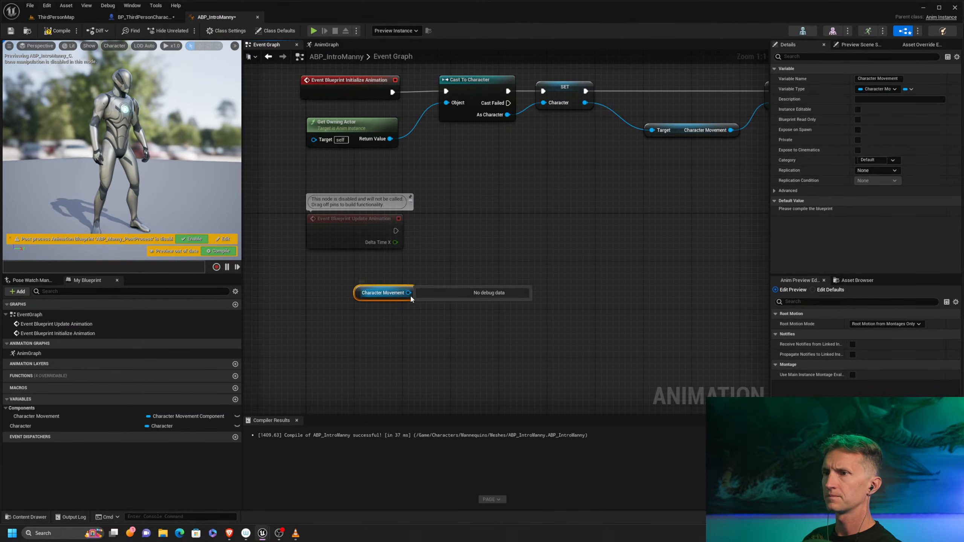
Add a Get Velocity node fed by the Character Movement getter and straighten the connection between them
left_click_drag(408, 293, 440, 269)
type("get acce")
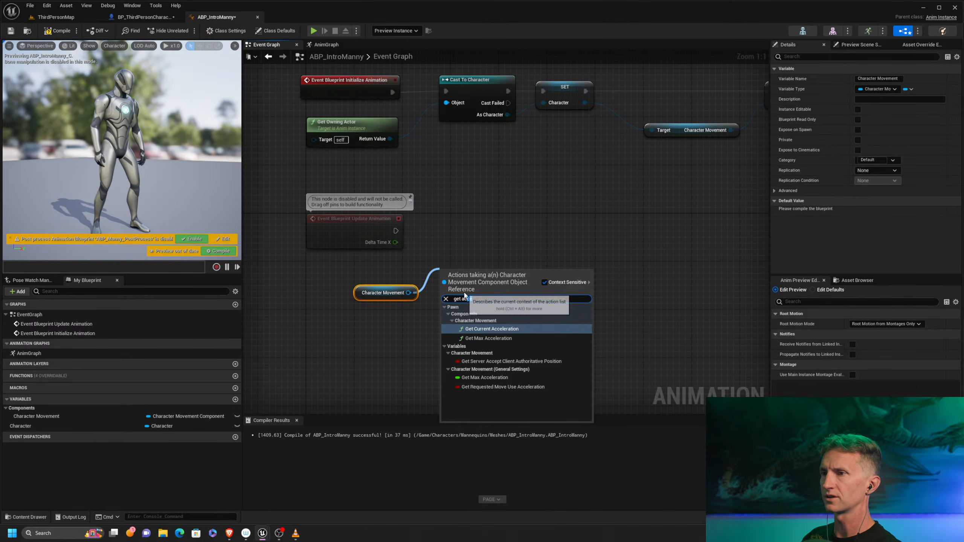
key("BackSpace")
key("BackSpace")
key("BackSpace")
type("v")
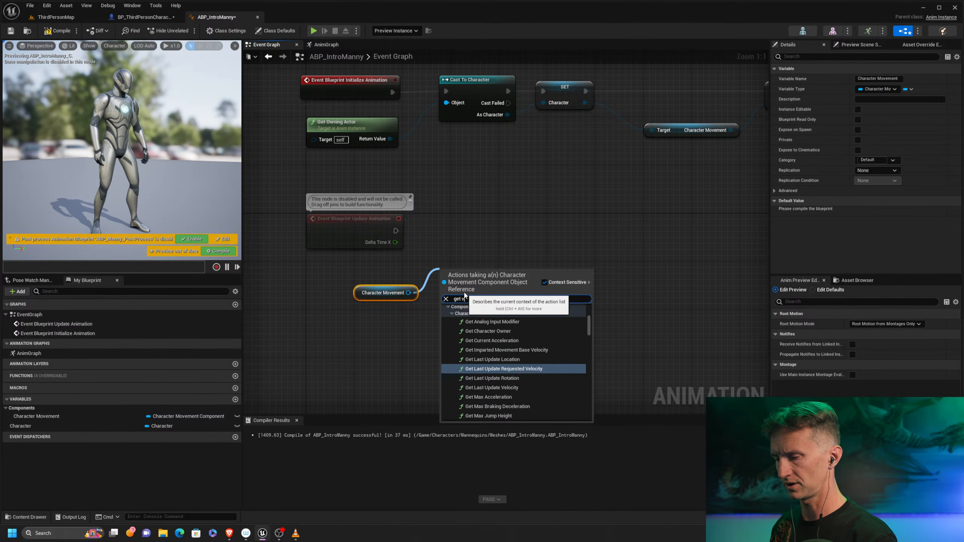
type("el")
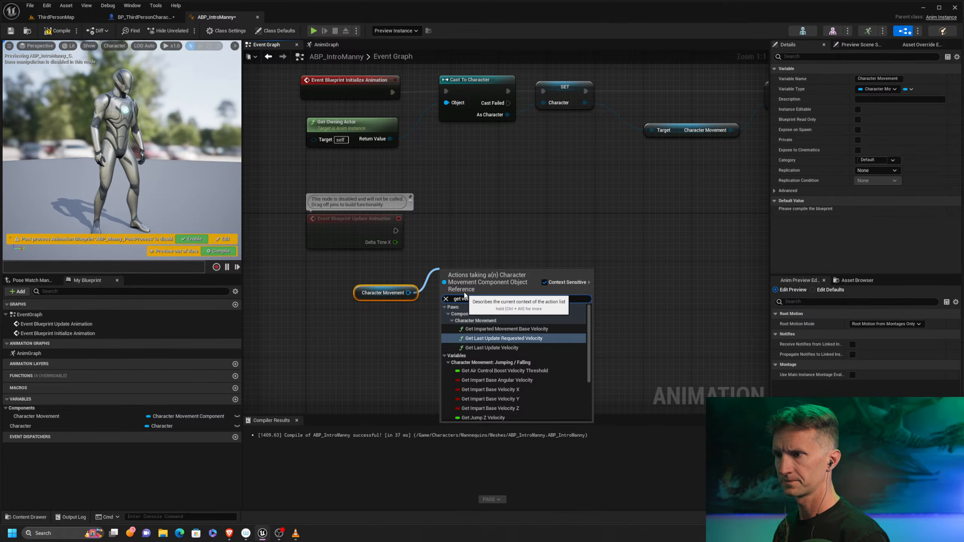
type("oc")
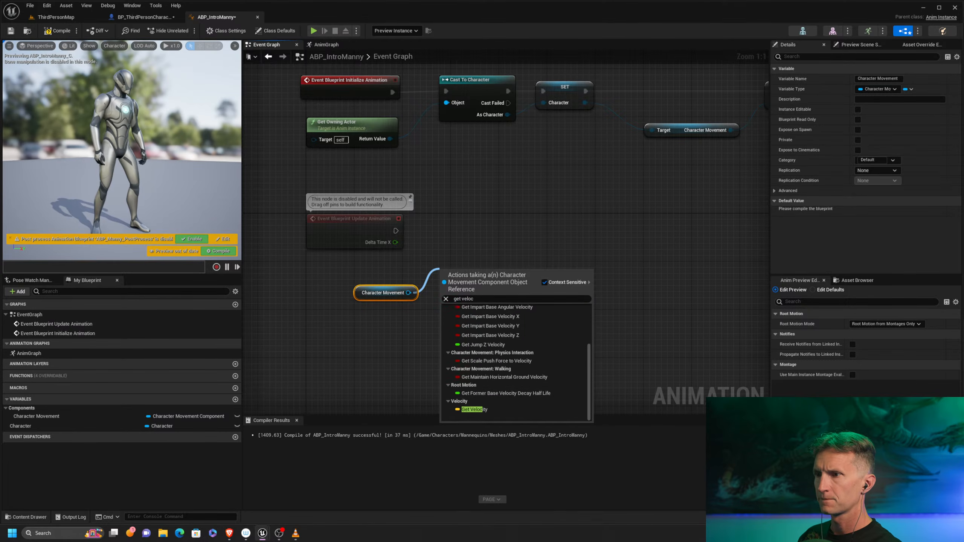
key("Return")
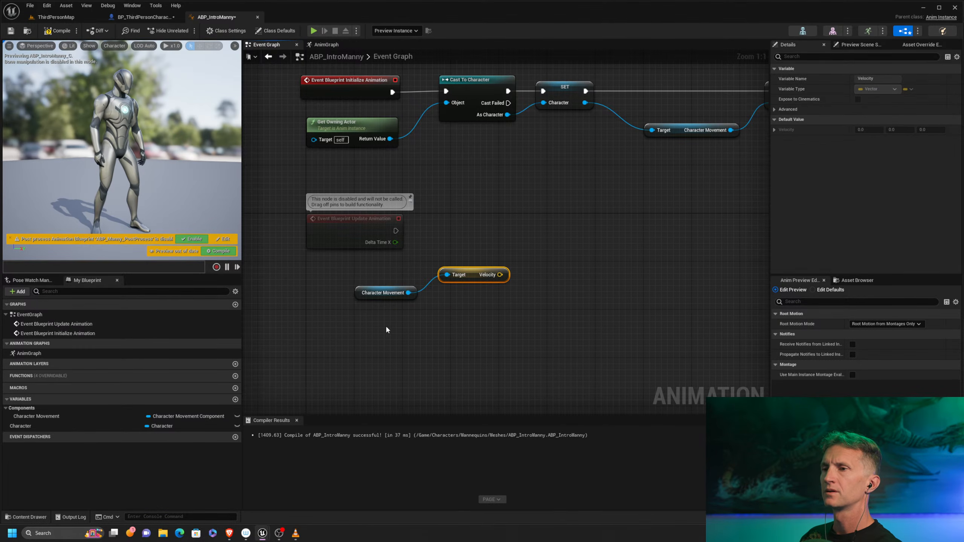
key("q")
Feed Velocity into a Vector Length XY node and straighten it in one row with the Character Movement and Velocity nodes
left_click_drag(387, 329, 548, 224)
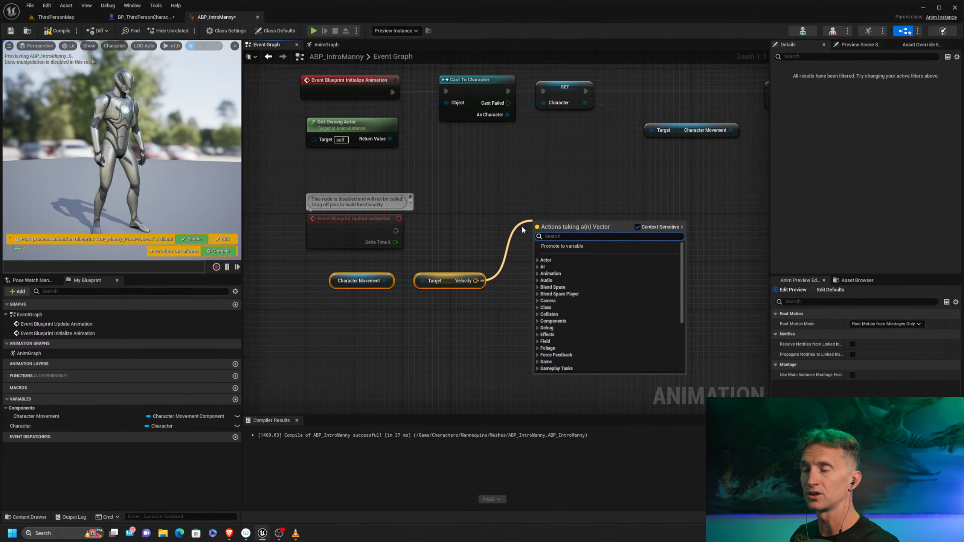
type("length")
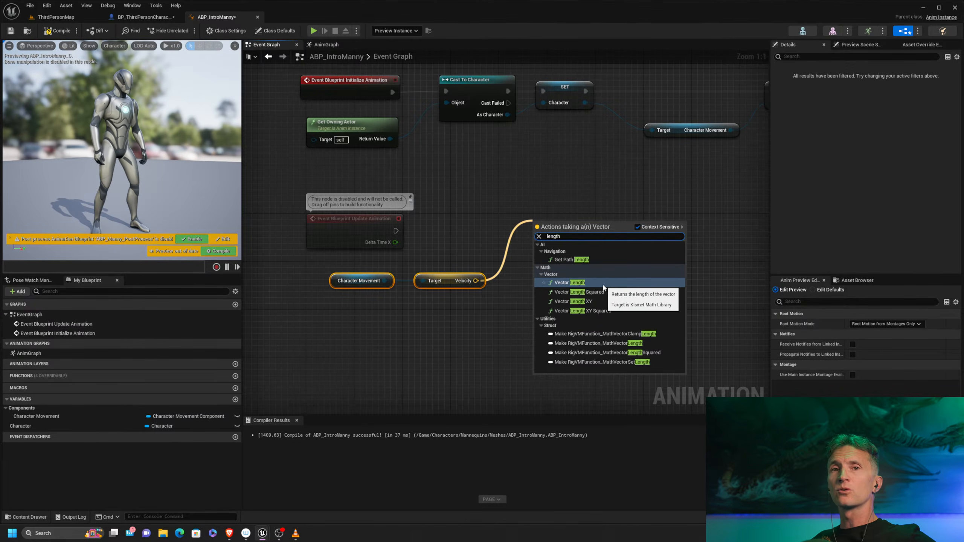
left_click(589, 303)
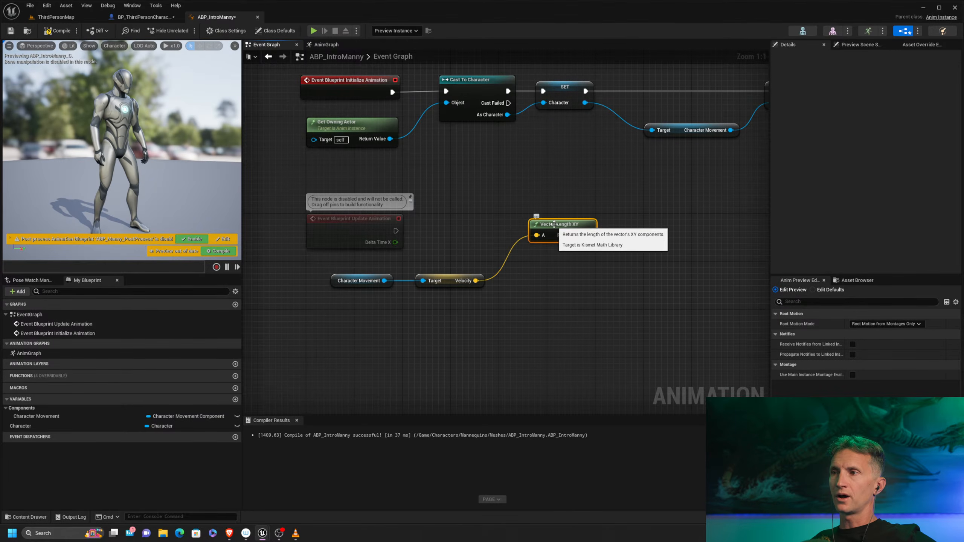
left_click_drag(537, 225, 532, 265)
left_click_drag(357, 303, 546, 269)
key("q")
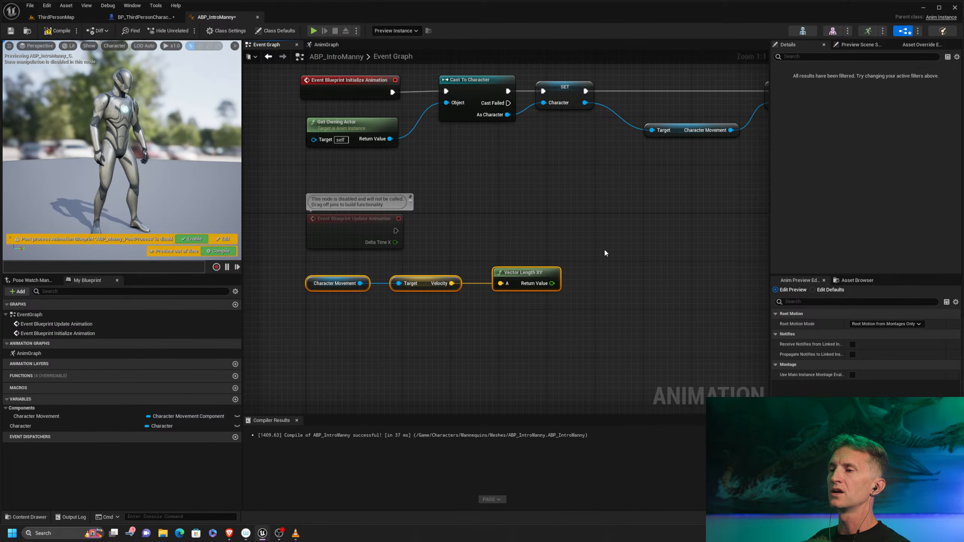
Promote Vector Length XY's Return Value to a variable named GroundSpeed and run its SET node from Event Blueprint Update Animation
left_click_drag(604, 249, 546, 293)
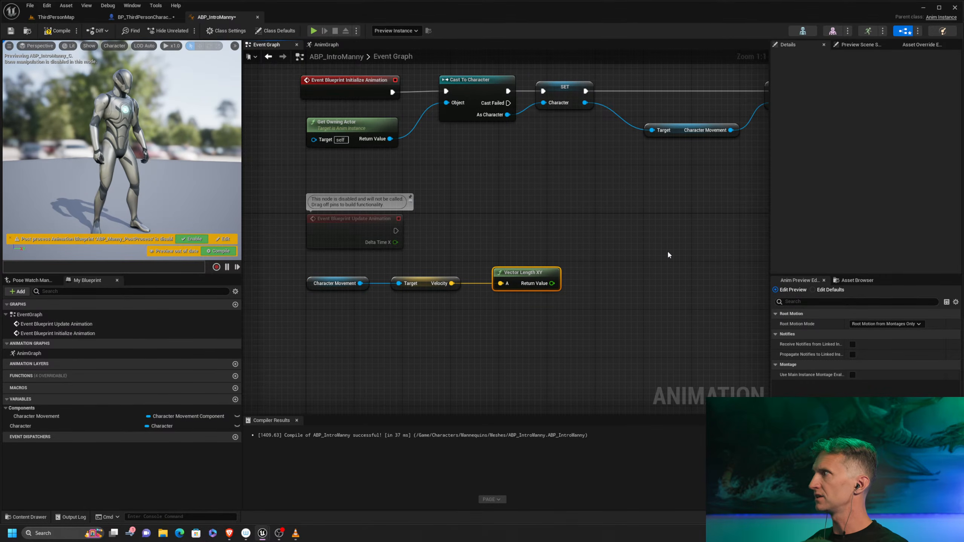
right_click(553, 284)
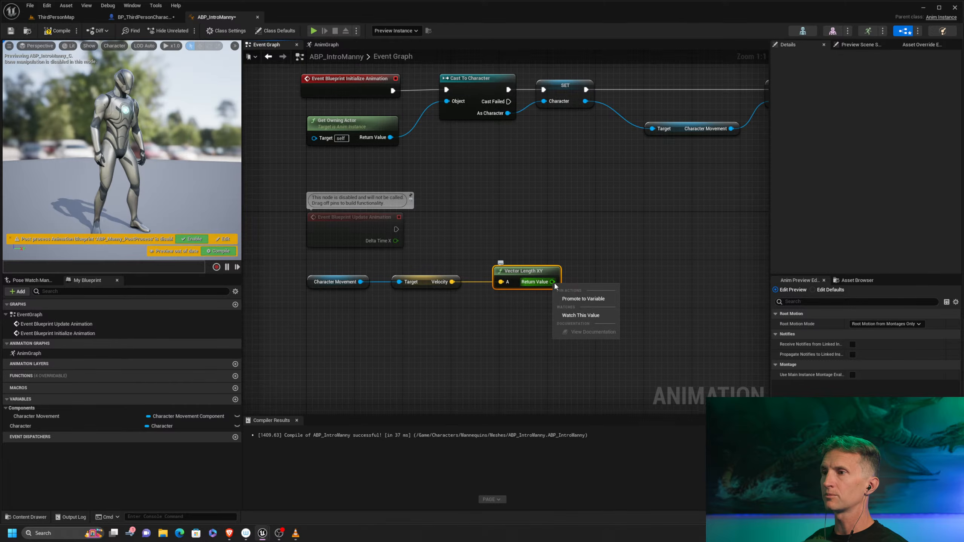
left_click(582, 299)
left_click_drag(654, 269, 630, 219)
left_click(867, 79)
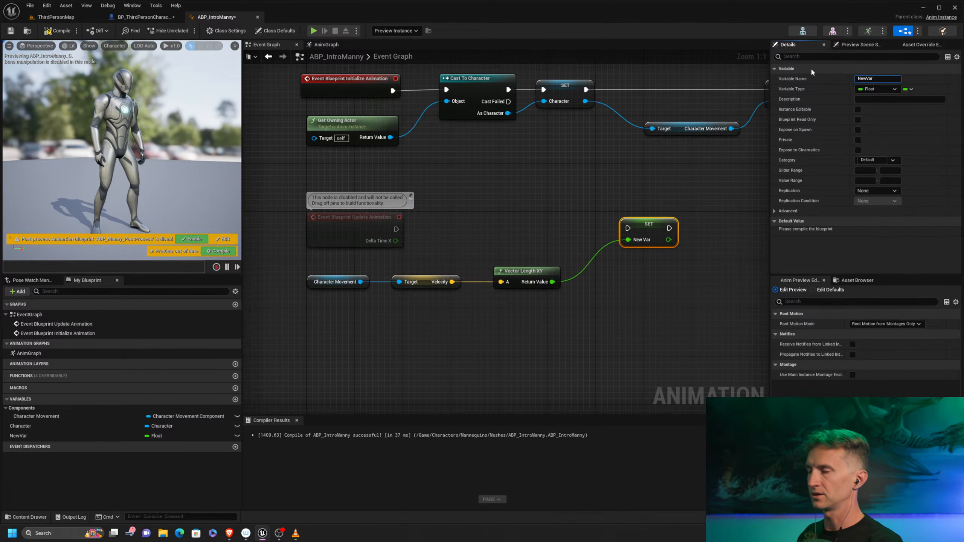
type("Ground")
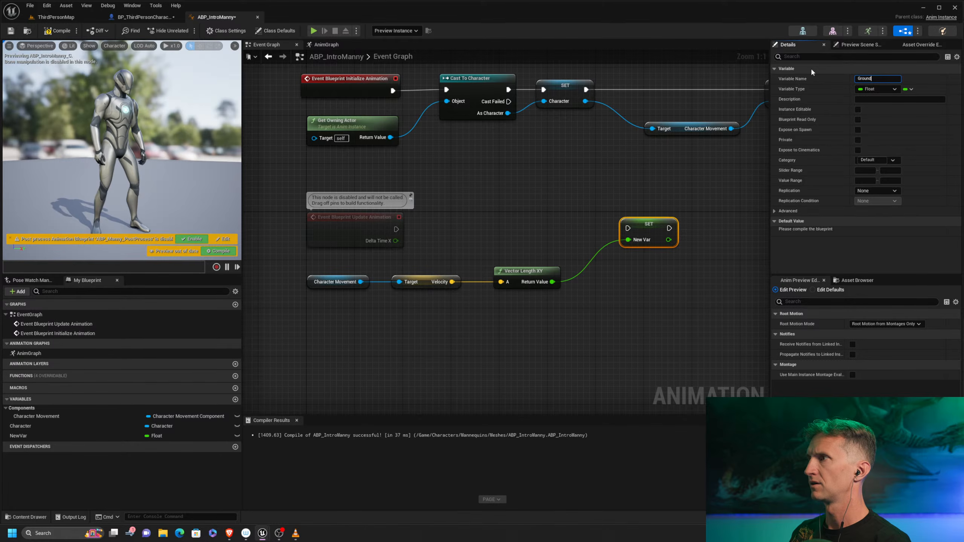
type("Speed")
key("Return")
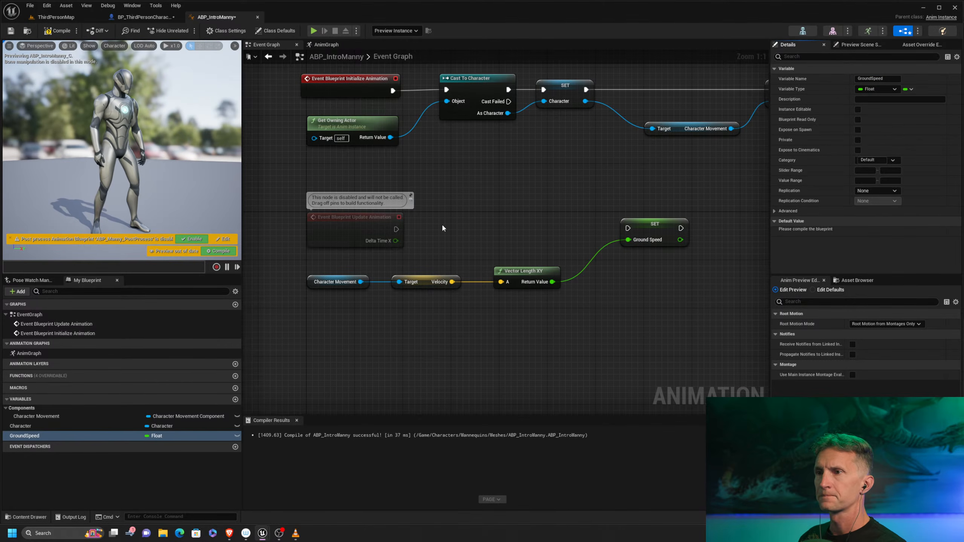
left_click_drag(394, 228, 424, 233)
left_click_drag(622, 227, 647, 225)
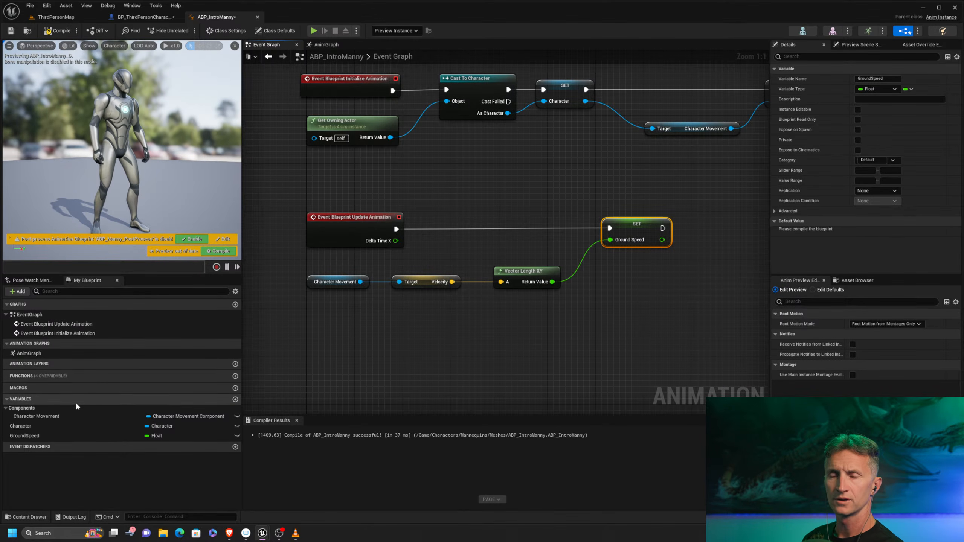
Place another Character Movement getter below the Vector Length XY node
left_click_drag(51, 416, 574, 323)
left_click(377, 355)
right_click_drag(589, 326, 529, 330)
left_click_drag(530, 325, 583, 286)
type("falling")
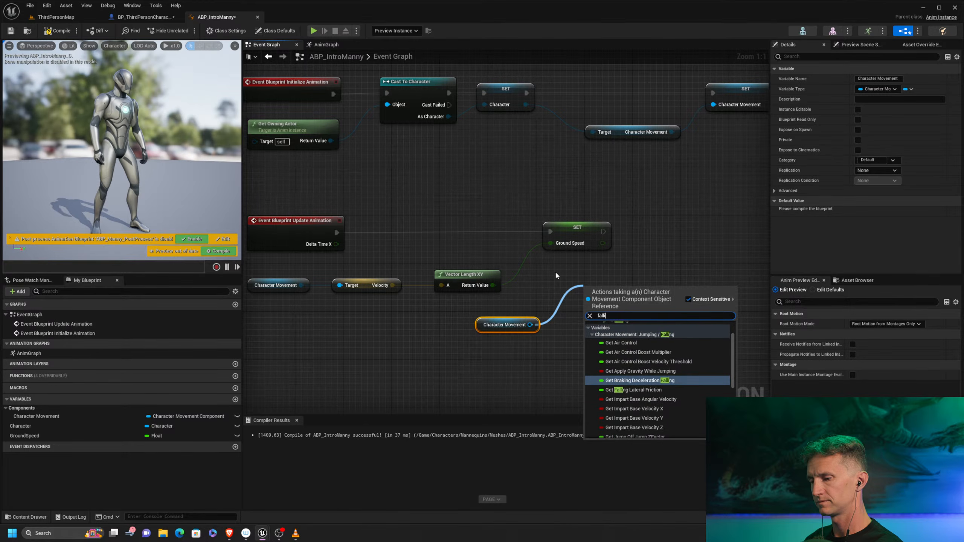
left_click(702, 381)
key("Delete")
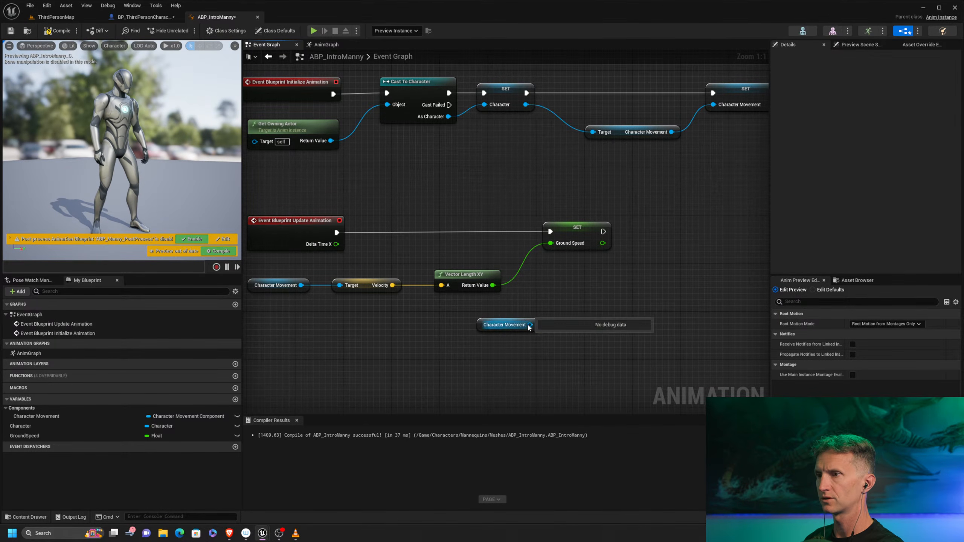
Add an Is Falling node fed by the new Character Movement getter and straighten the connection between them
left_click_drag(530, 325, 598, 300)
type("is")
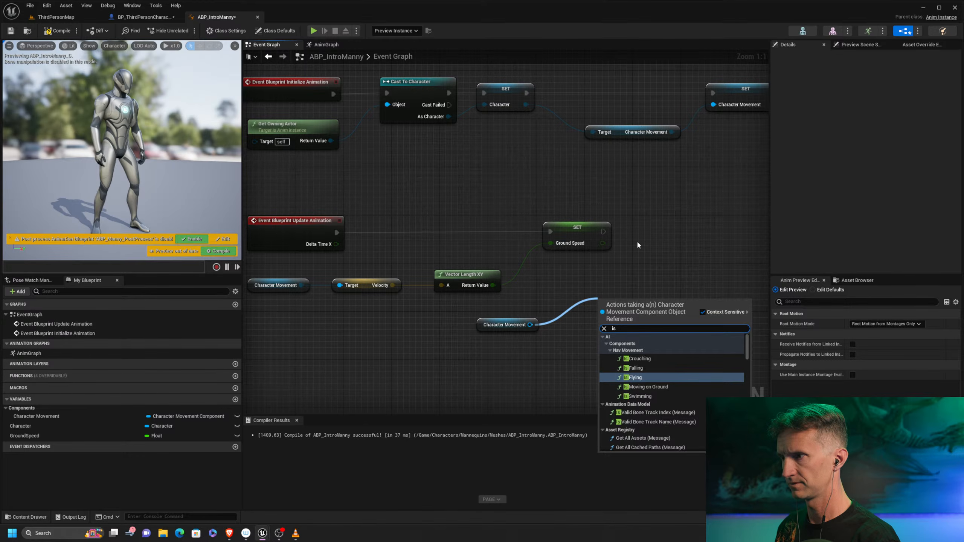
type(" fall")
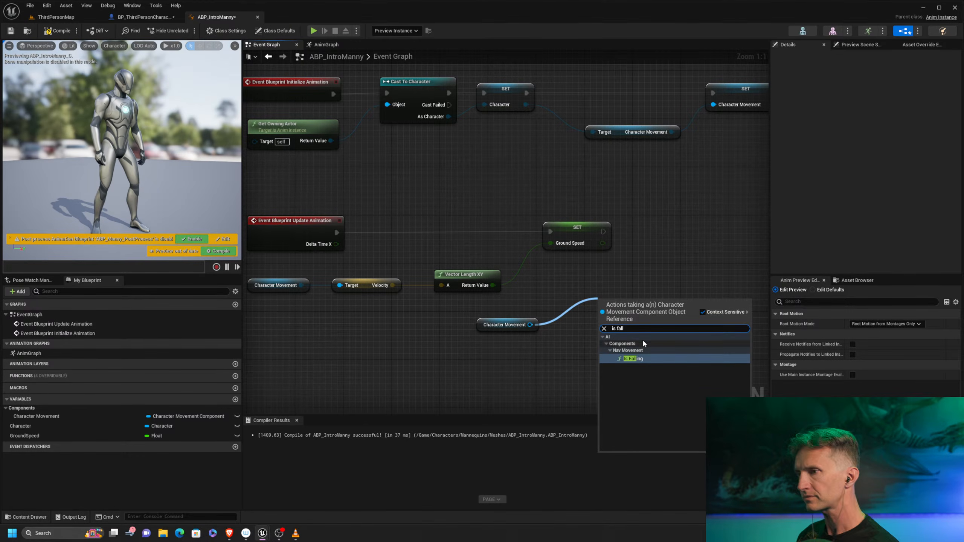
left_click(636, 359)
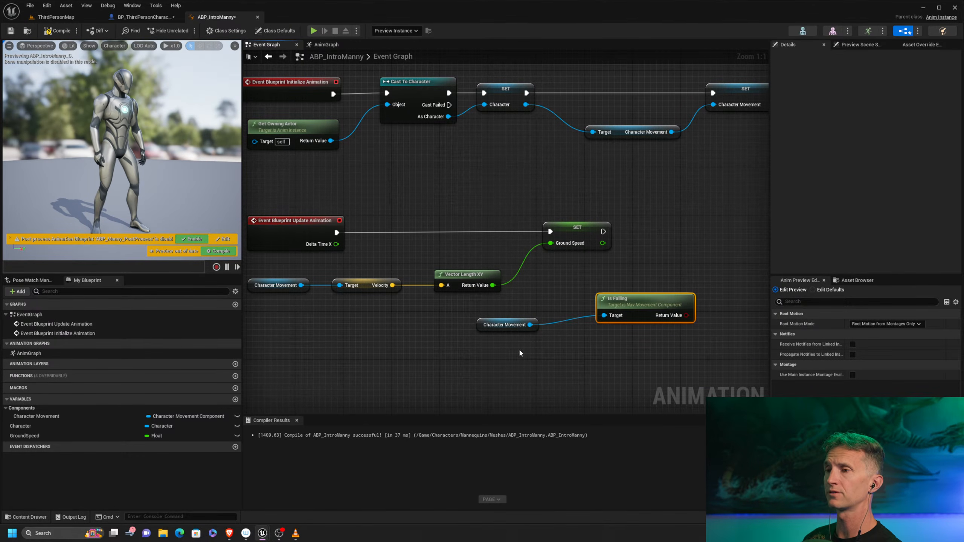
left_click_drag(530, 325, 559, 314)
left_click(459, 361)
left_click(479, 325)
left_click_drag(479, 325, 582, 329)
key("q")
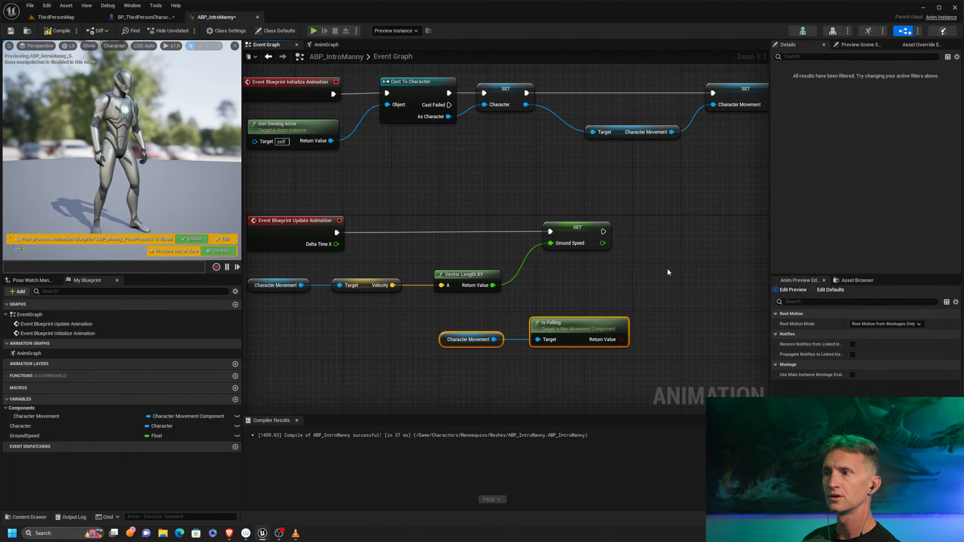
Promote Is Falling's Return Value to a variable and place its SET node in line after the Ground Speed SET node
right_click_drag(668, 272, 600, 256)
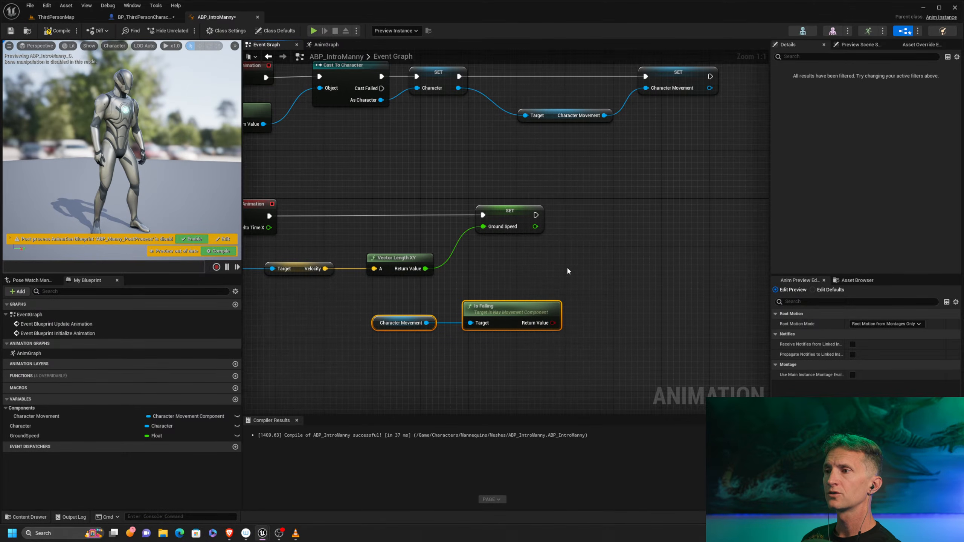
right_click(553, 325)
left_click(583, 336)
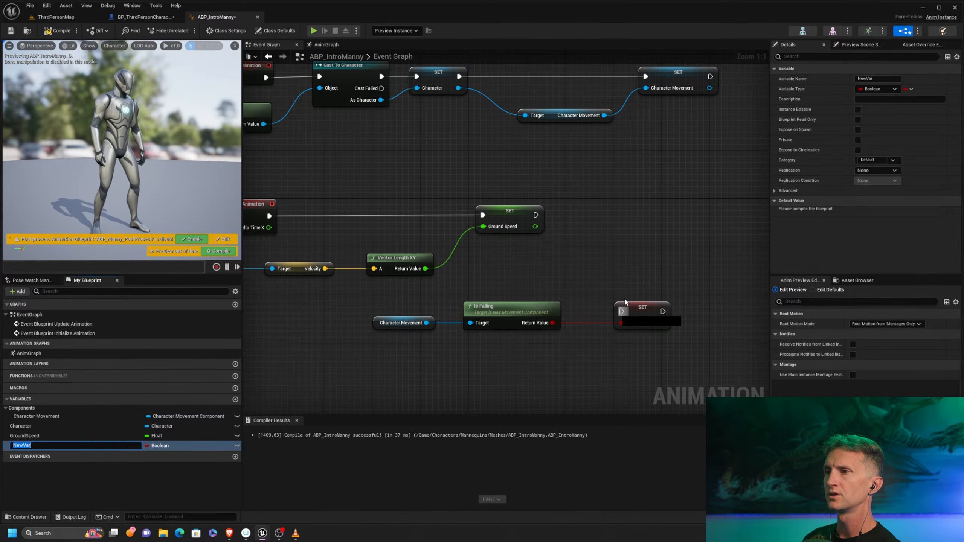
left_click_drag(621, 311, 624, 222)
left_click(565, 260)
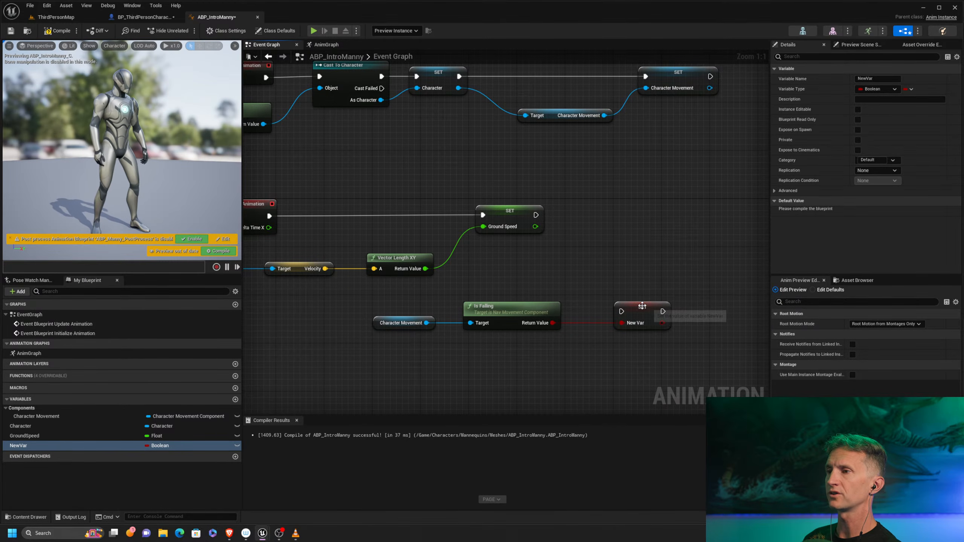
left_click(642, 308)
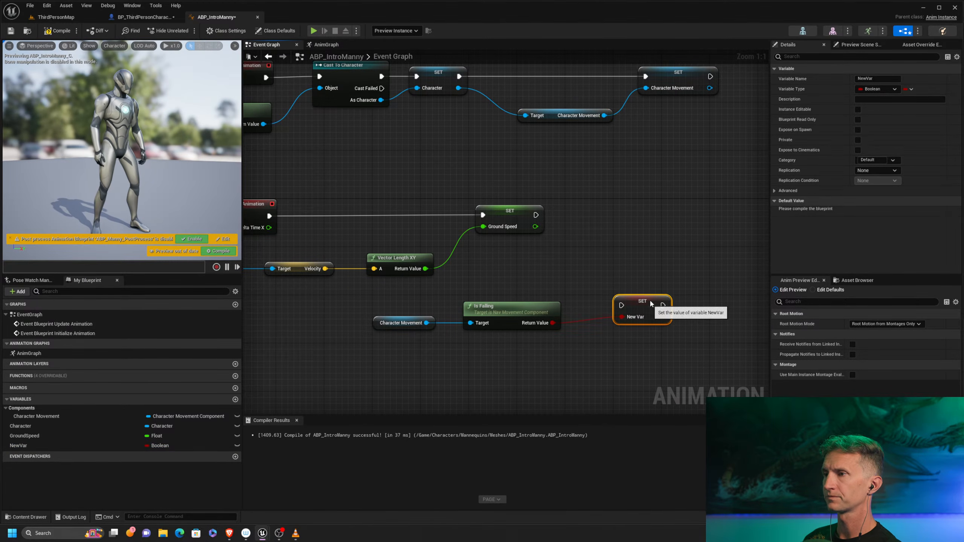
left_click_drag(649, 307, 644, 217)
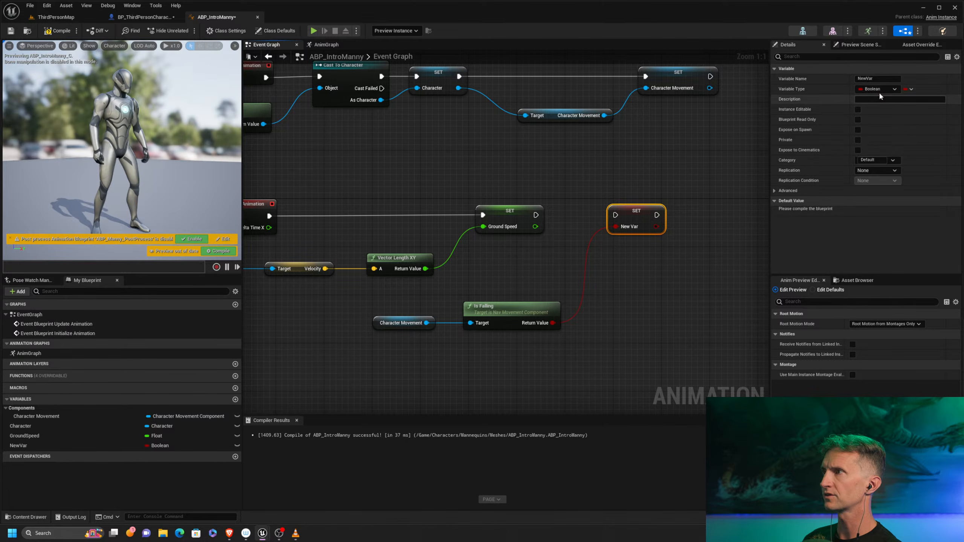
Rename the new Boolean variable to bIsFalling and run its SET node from the Ground Speed SET node
left_click(876, 79)
type("bls")
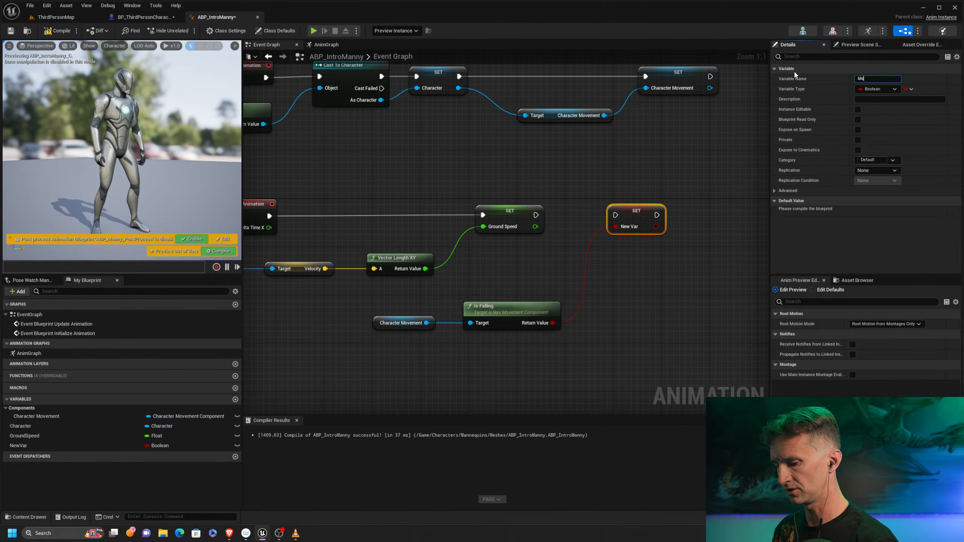
type("Falling")
key("Return")
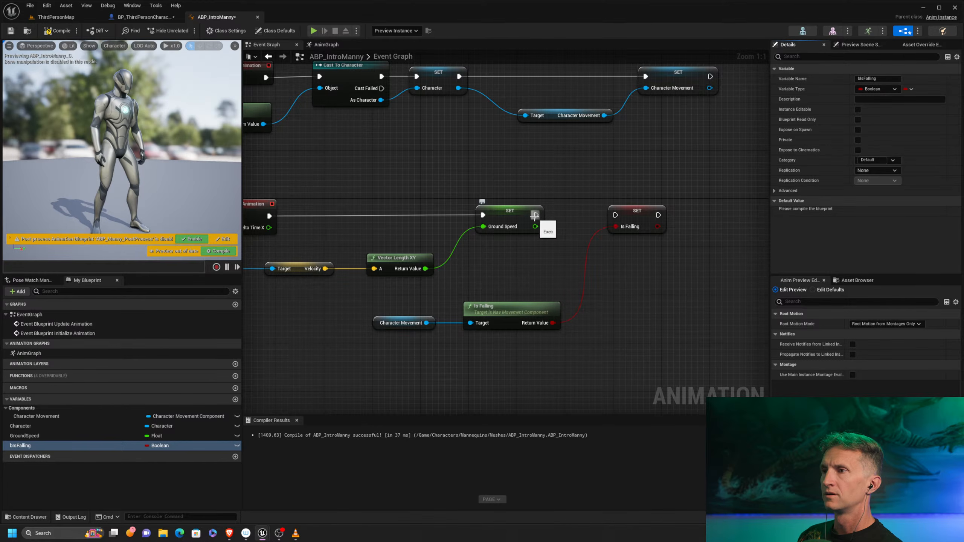
left_click_drag(535, 215, 614, 215)
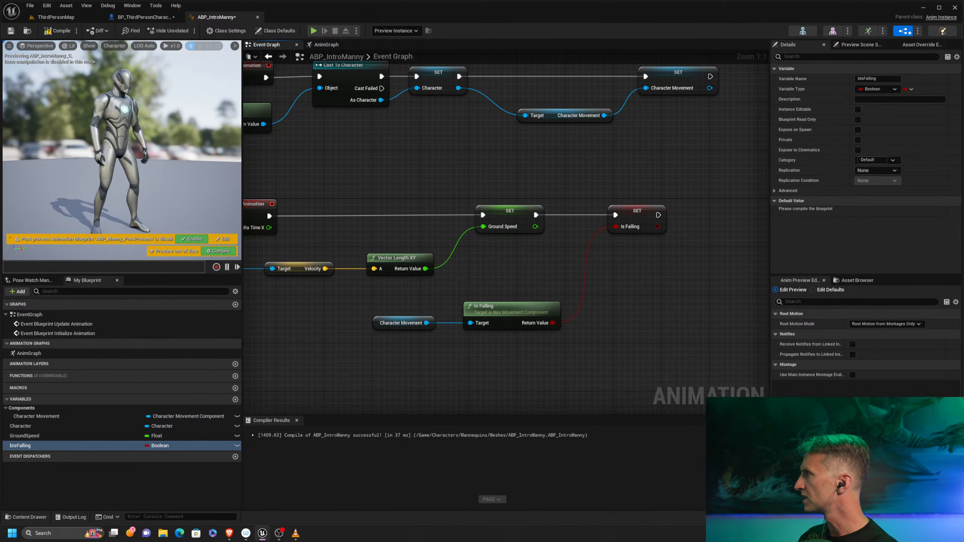
Open the AnimGraph and spread the MM_Idle, MM_Walk_Fwd and MM_Jump sequence players apart to make room between them
left_click(329, 45)
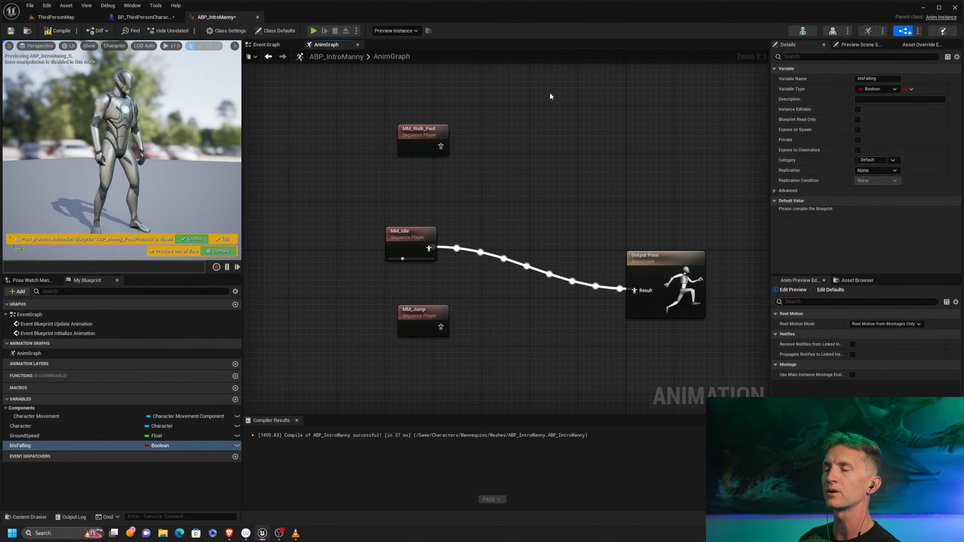
left_click_drag(444, 309, 438, 314)
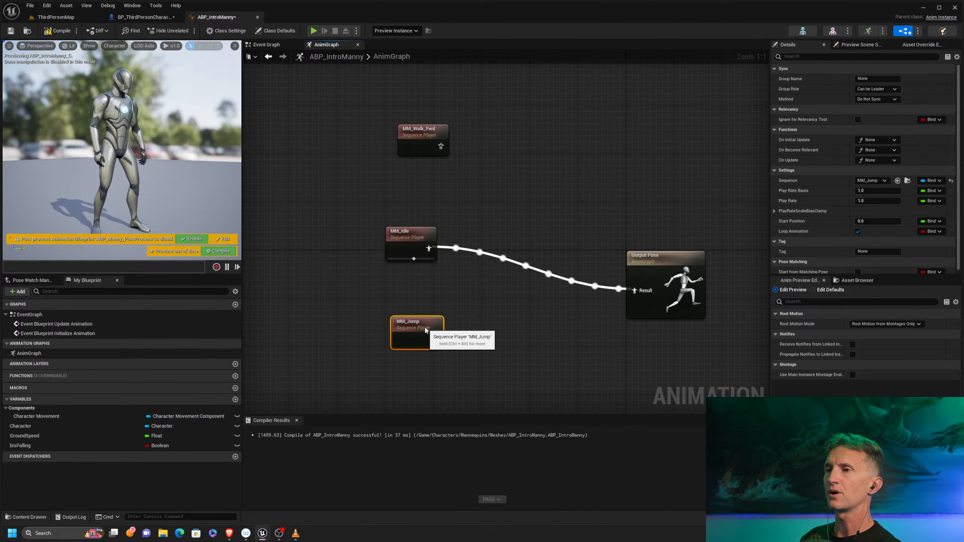
left_click_drag(422, 237, 374, 217)
left_click(418, 317)
left_click_drag(440, 132, 531, 138)
left_click_drag(377, 216, 352, 155)
left_click(421, 318)
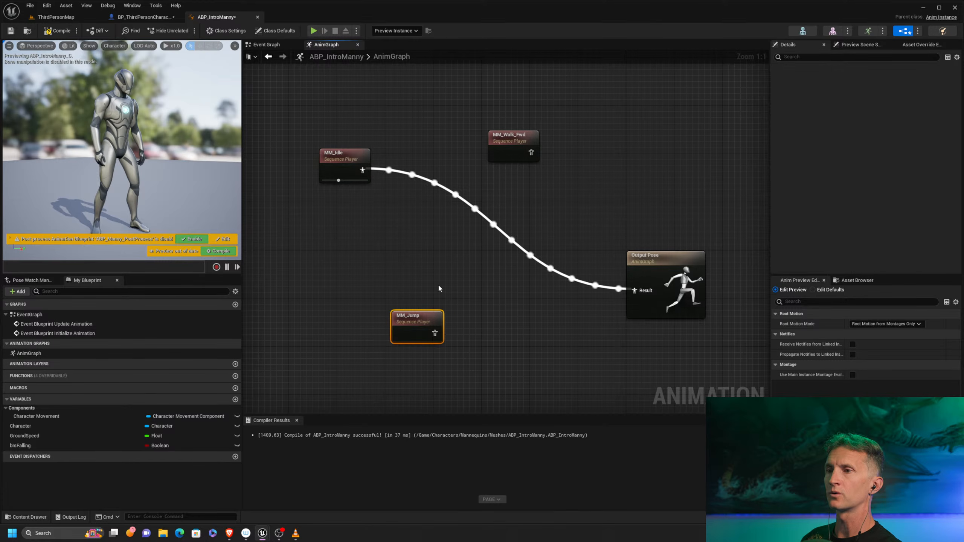
left_click_drag(421, 318, 445, 282)
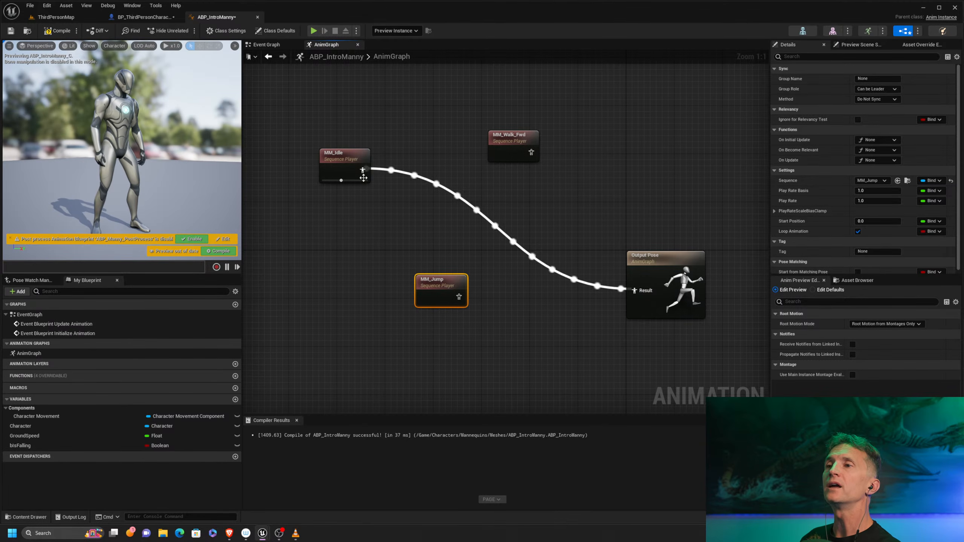
left_click(345, 154)
left_click(508, 138)
left_click(443, 280)
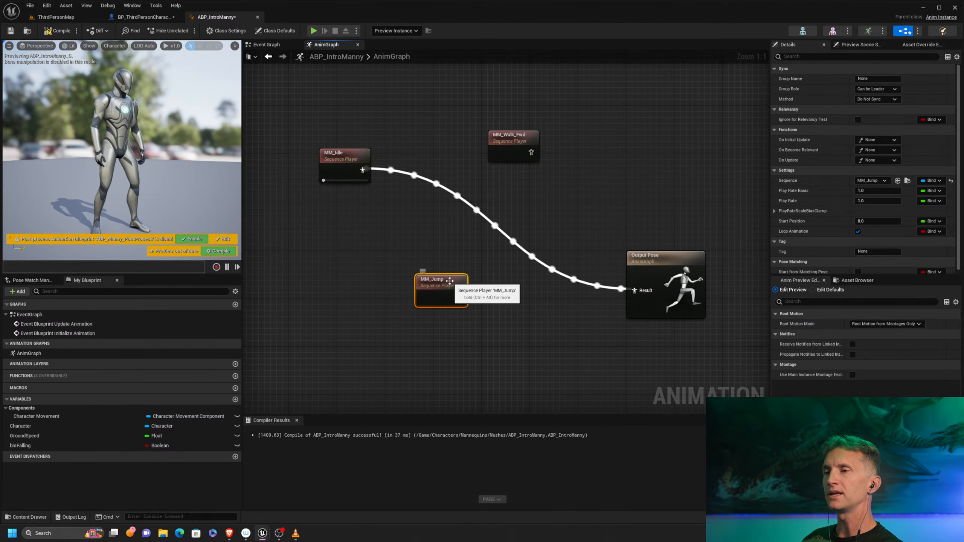
left_click_drag(441, 279, 423, 291)
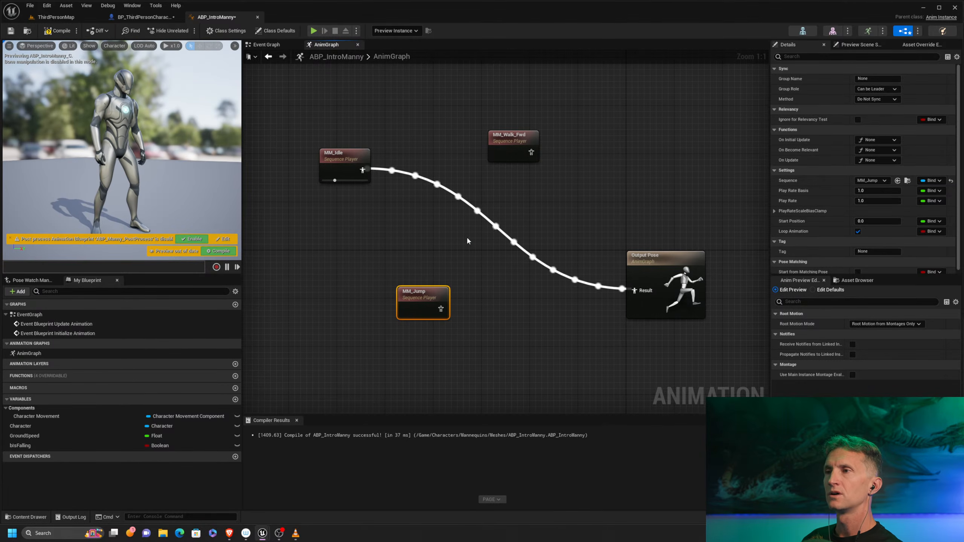
Add a Layered blend per bone node to the AnimGraph, placed below MM_Walk_Fwd
right_click(441, 259)
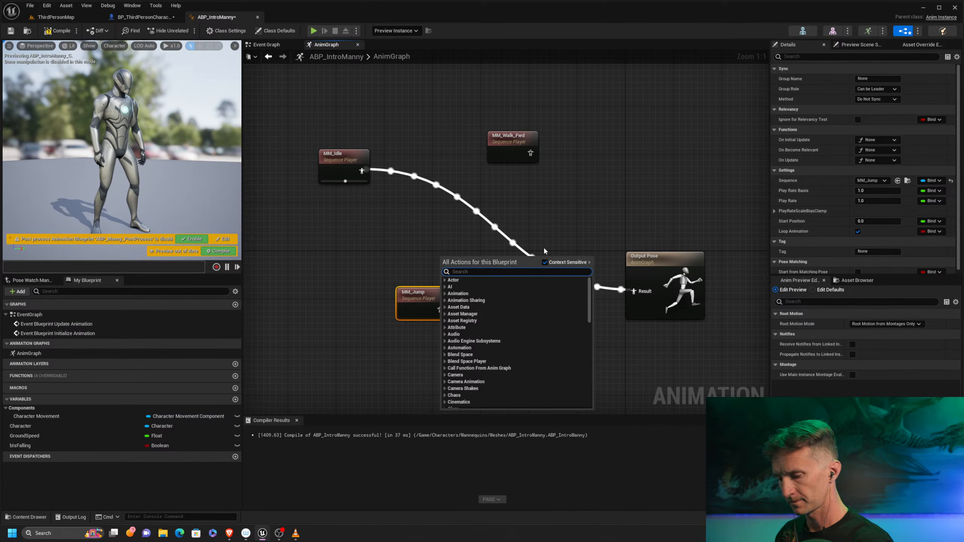
type("ble")
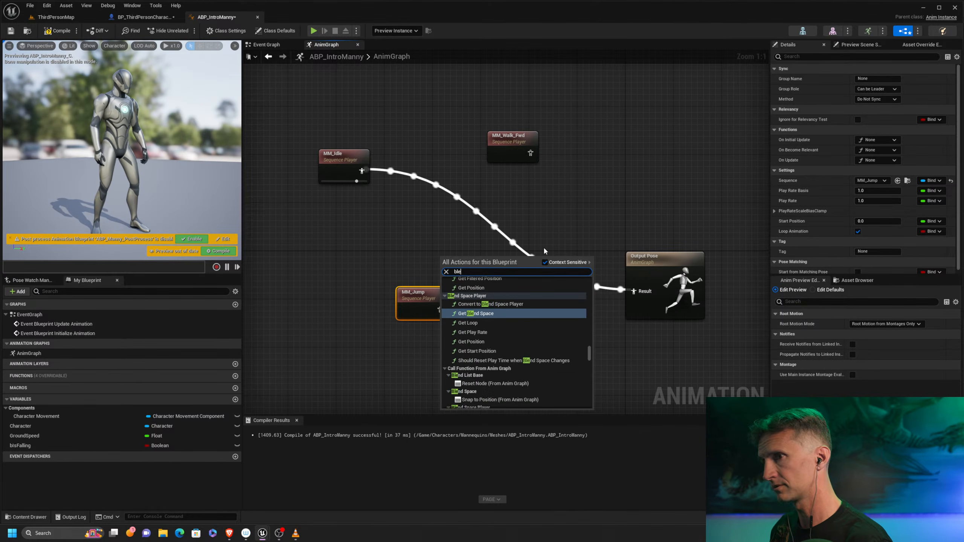
type("nd perble")
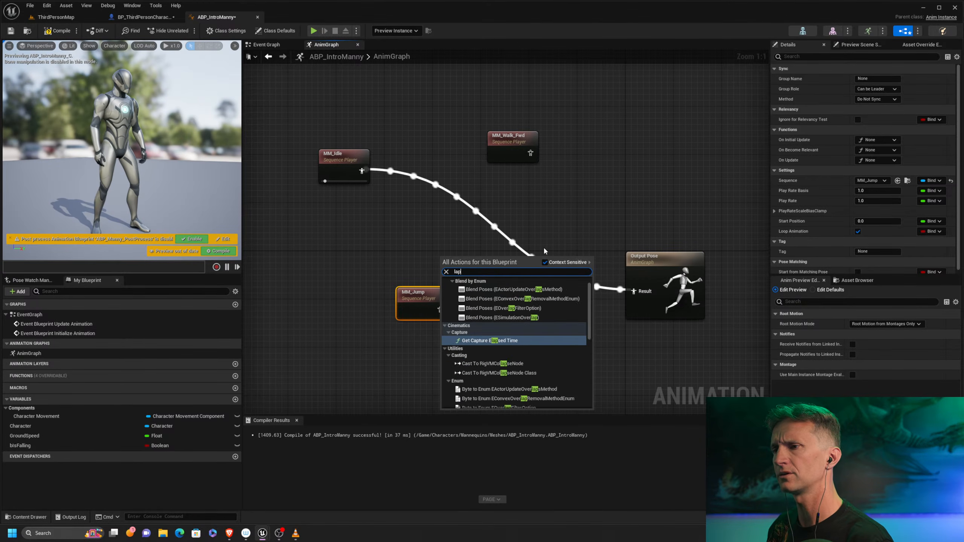
type("nd p")
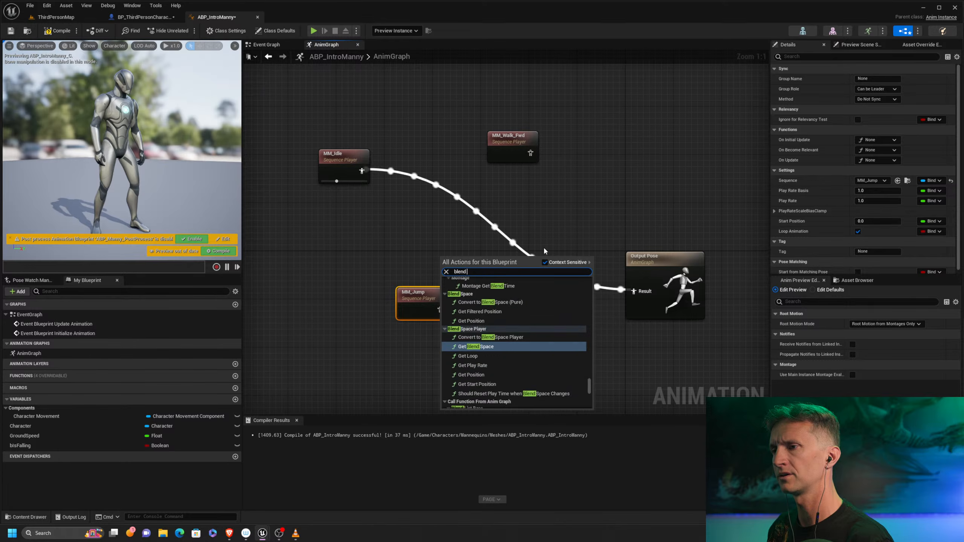
key("BackSpace")
key("BackSpace")
key("BackSpace")
key("BackSpace")
key("BackSpace")
key("BackSpace")
key("BackSpace")
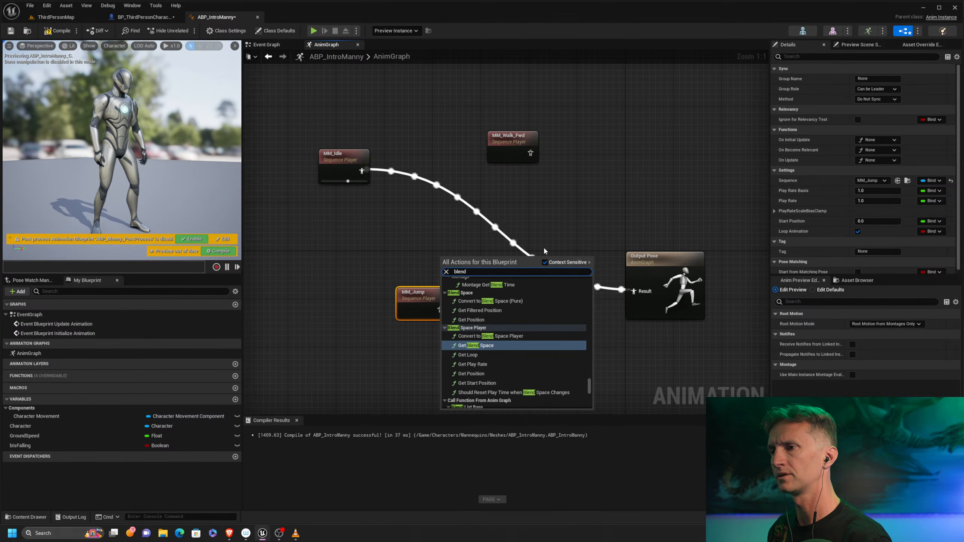
type("layered blend")
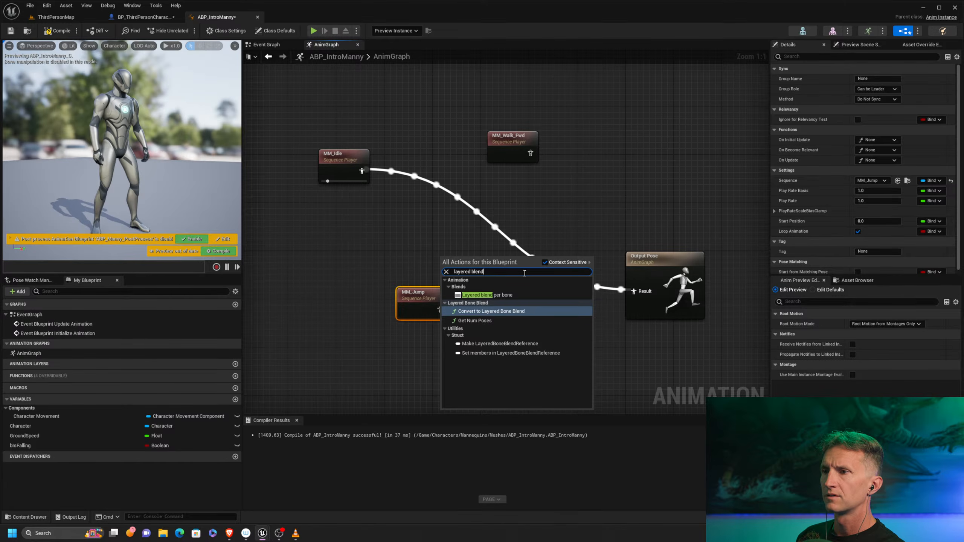
left_click(486, 295)
left_click_drag(447, 267, 614, 190)
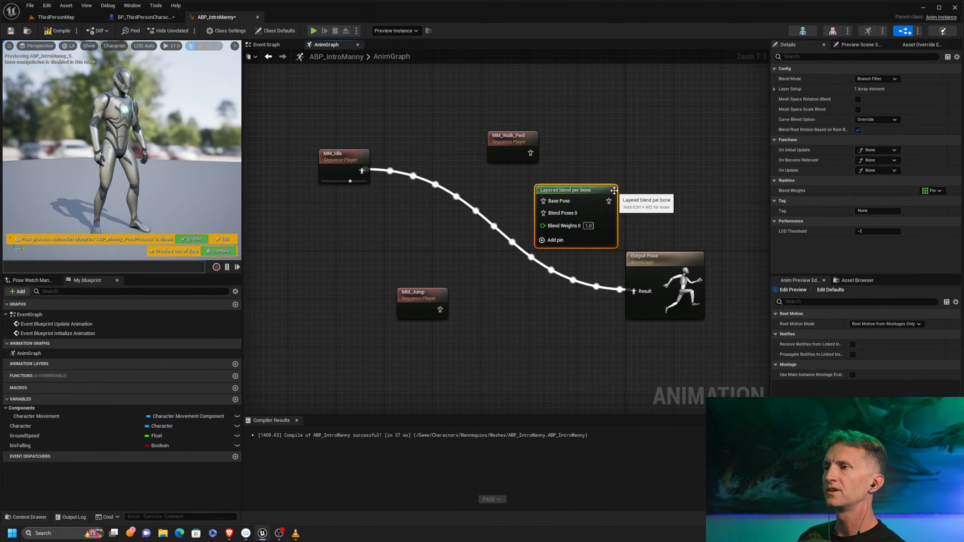
Move MM_Idle out of the way and wire MM_Walk_Fwd to Base Pose and MM_Jump to Blend Poses 0 of the layered blend
left_click_drag(342, 160, 306, 226)
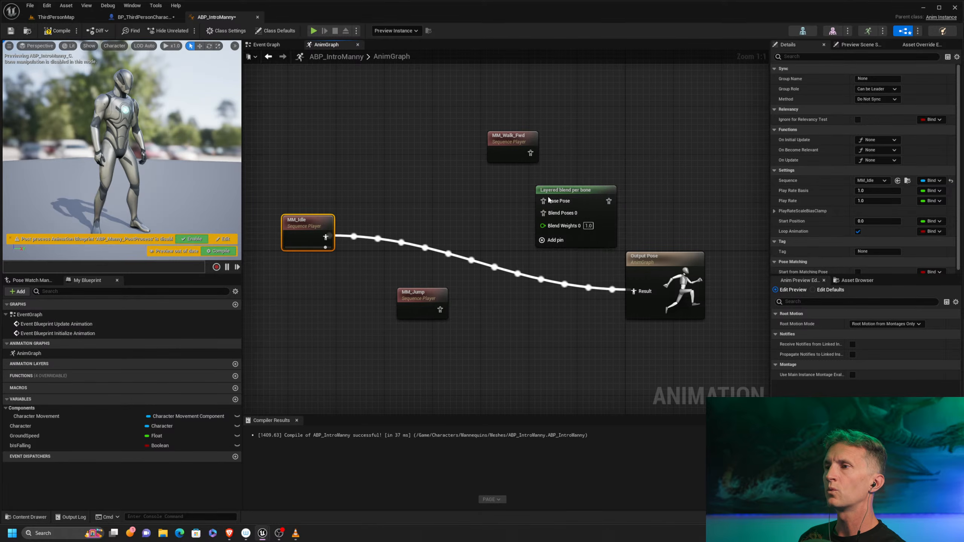
left_click_drag(575, 187, 503, 193)
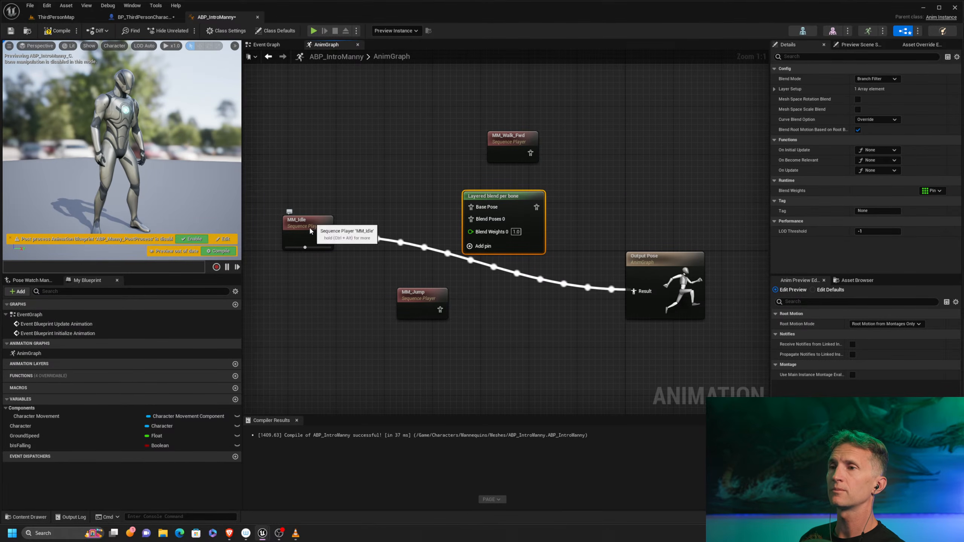
left_click_drag(306, 227, 300, 348)
left_click_drag(534, 155, 474, 212)
left_click_drag(418, 295, 473, 221)
left_click_drag(366, 276, 365, 264)
Connect the layered blend's output to the Output Pose Result and compile the blueprint
left_click(536, 208)
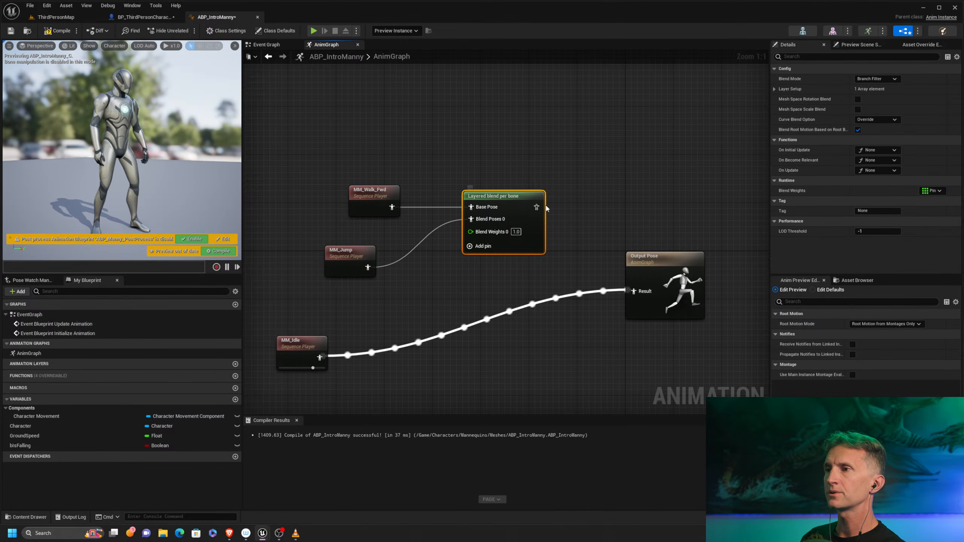
left_click_drag(536, 207, 703, 290)
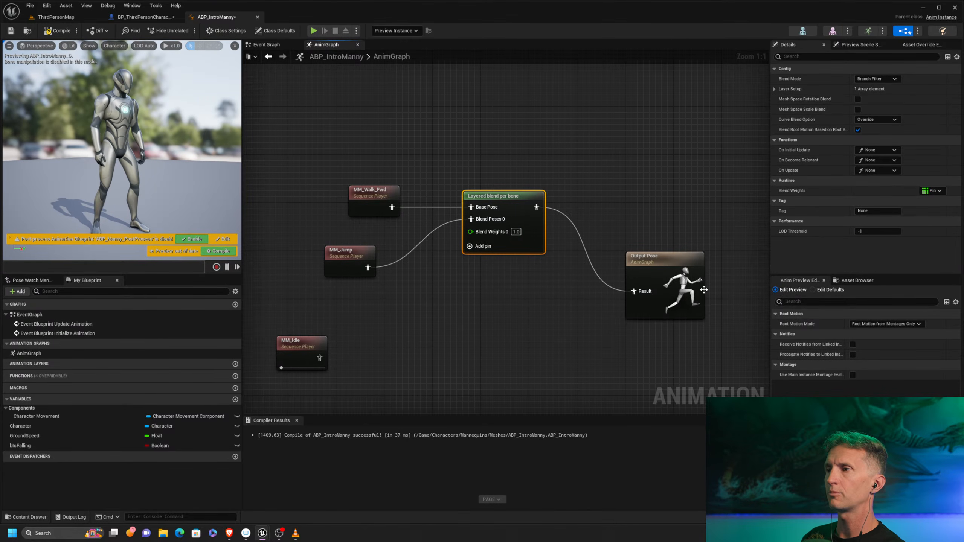
left_click(63, 32)
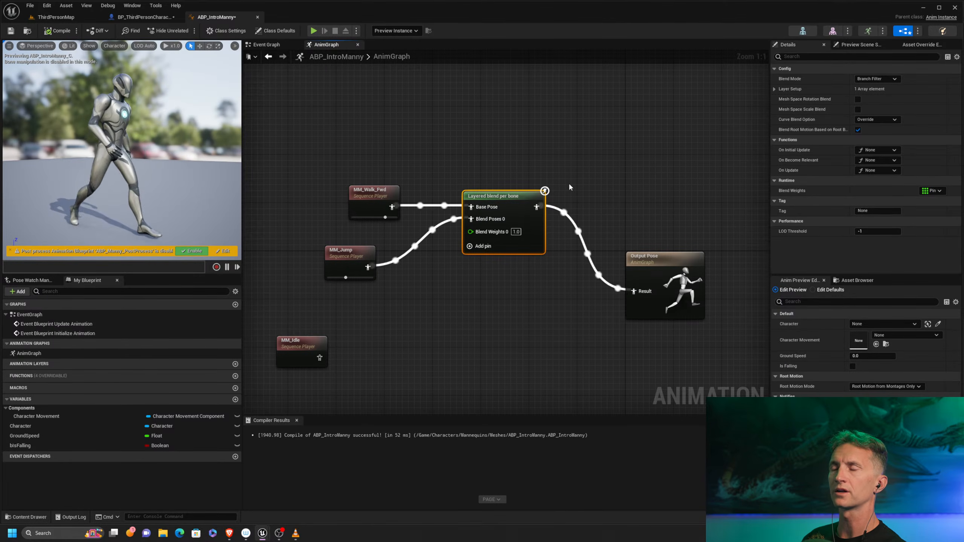
Set Blend Weights 0 of the layered blend to 0 and compile the blueprint
left_click(516, 232)
type("0")
key("Return")
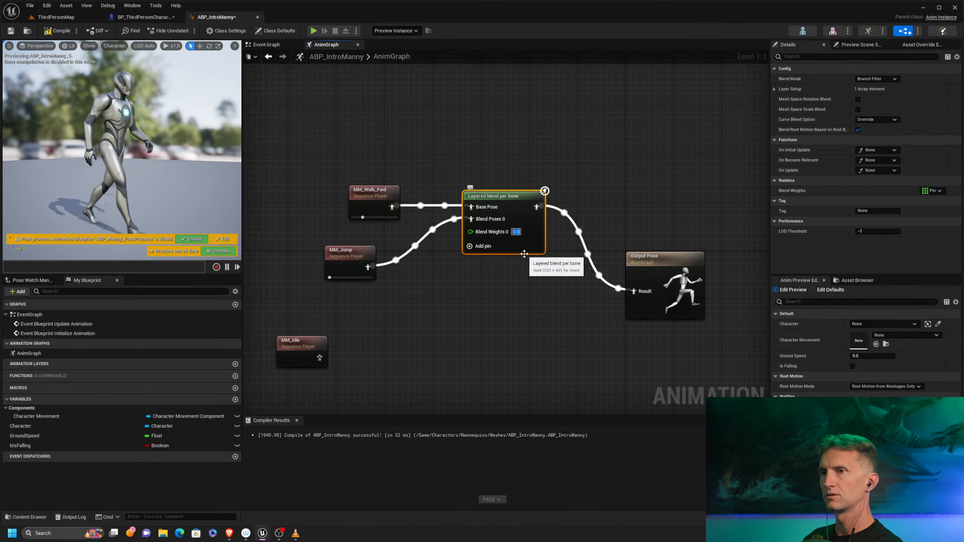
left_click(60, 32)
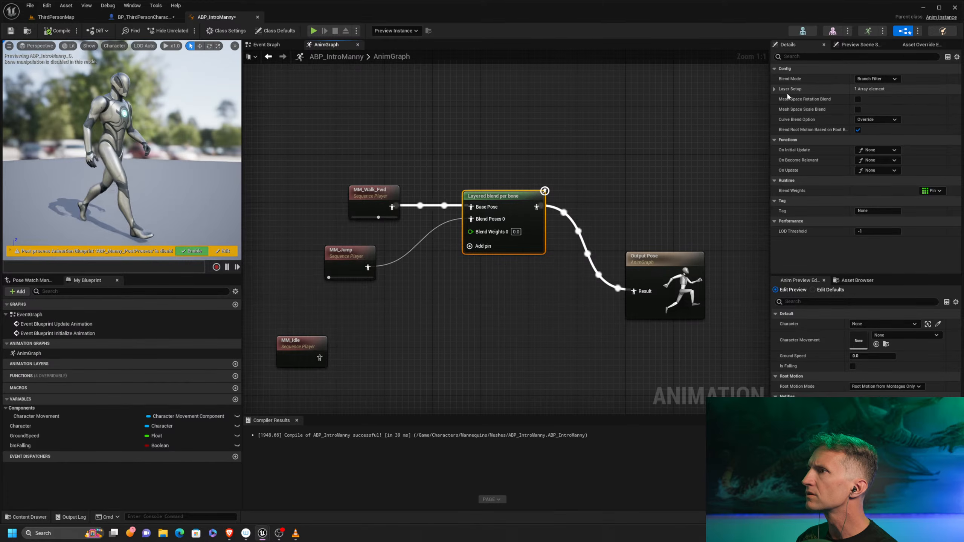
Add a branch filter to the layered blend's Layer Setup with bone name root and blend depth 100, and compile
left_click(774, 89)
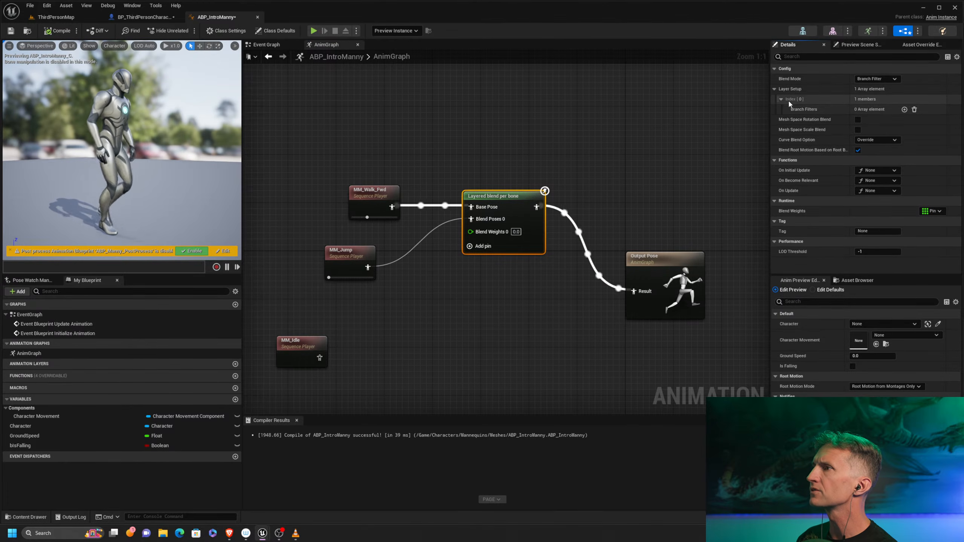
left_click(782, 99)
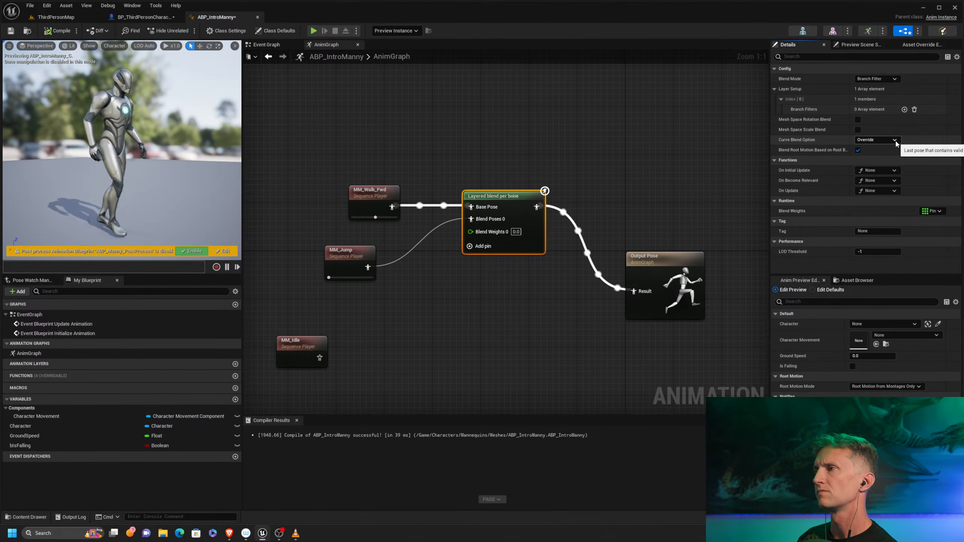
left_click(904, 109)
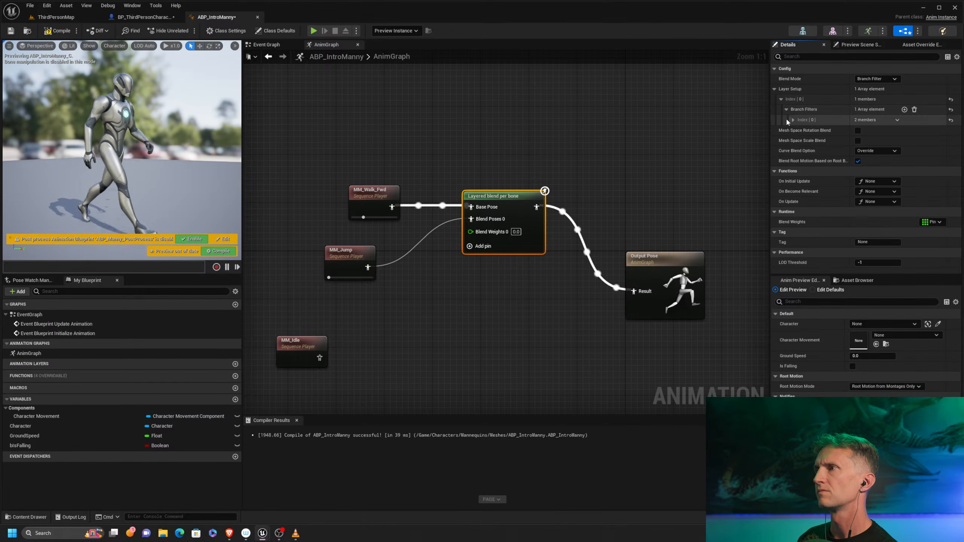
left_click(793, 119)
left_click(866, 130)
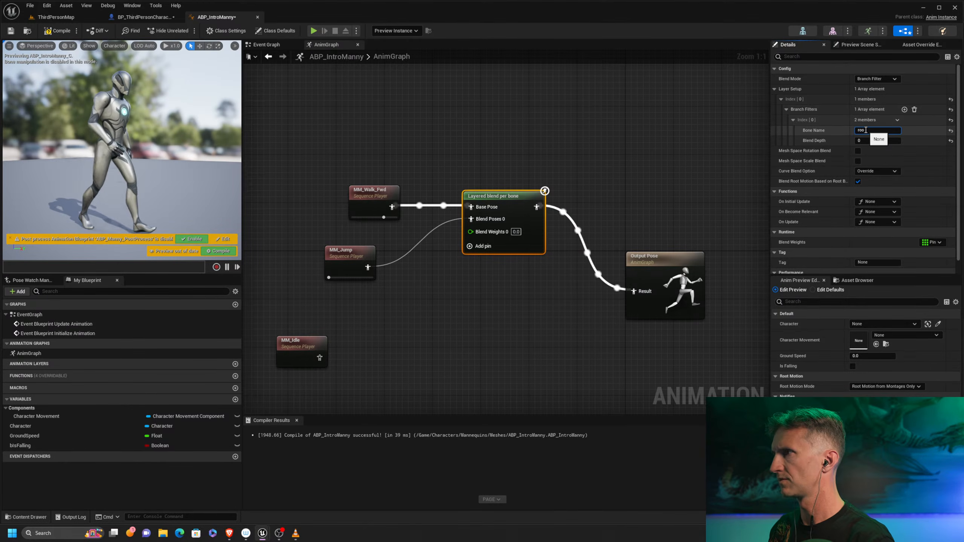
left_click(888, 140)
type("100")
key("Return")
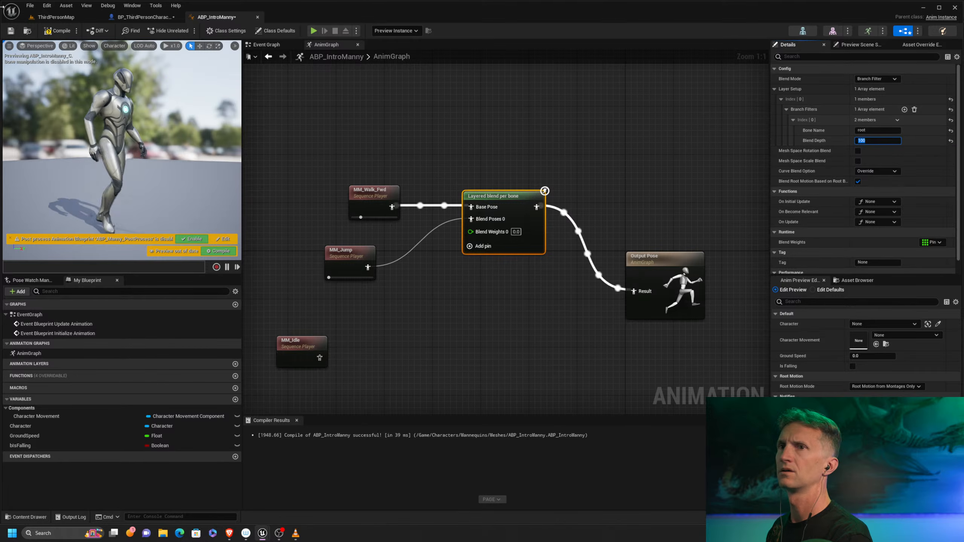
left_click(60, 33)
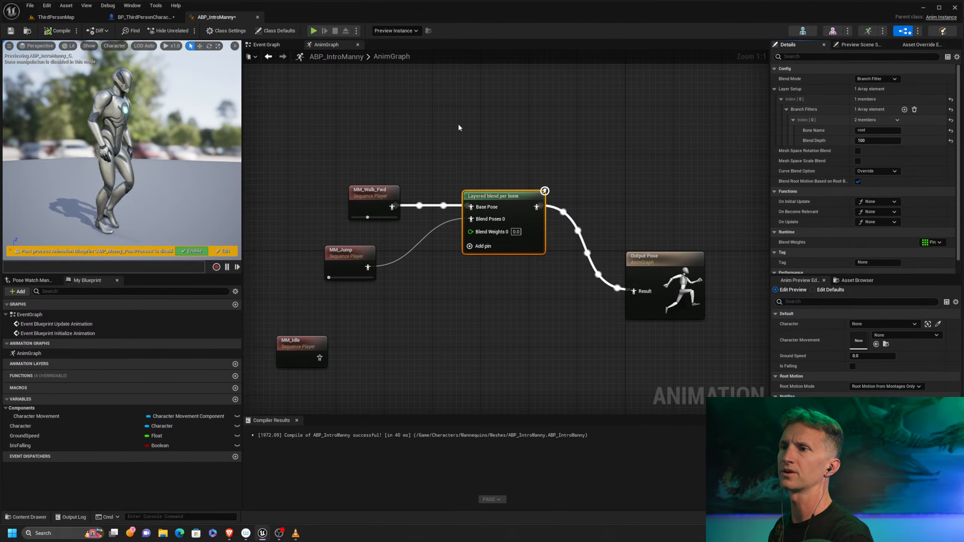
Set Blend Weights 0 of the layered blend to 0.01
left_click(517, 233)
type("0.01")
key("Return")
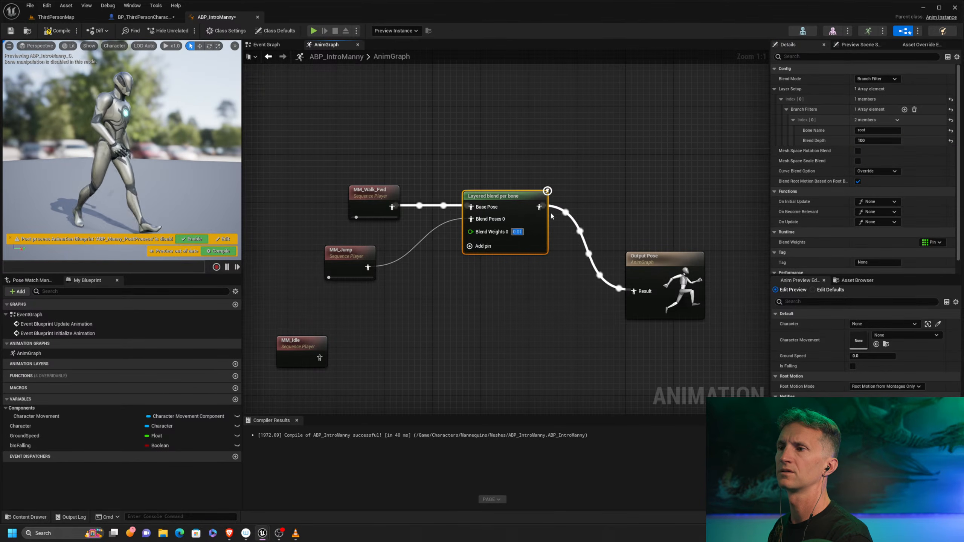
Set Blend Weights 0 of the layered blend to 1 and compile the blueprint
type("1")
key("Return")
left_click(58, 31)
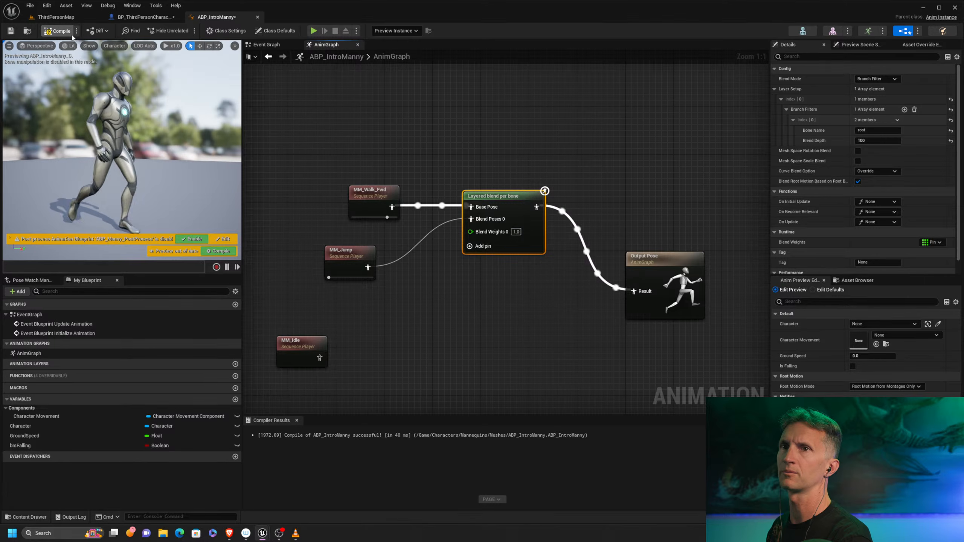
Delete the Layered blend per bone node and reposition the MM_Walk_Fwd sequence player
key("Delete")
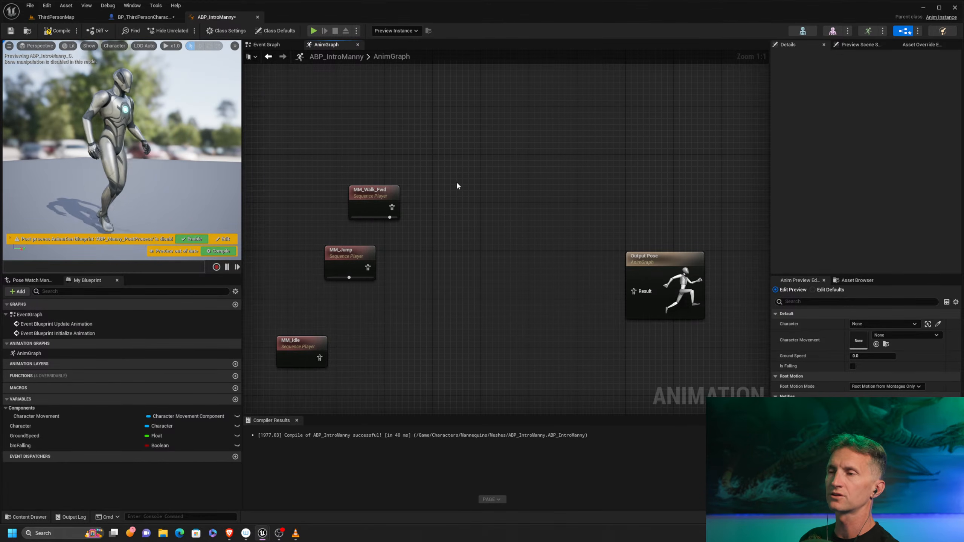
left_click_drag(389, 194, 371, 189)
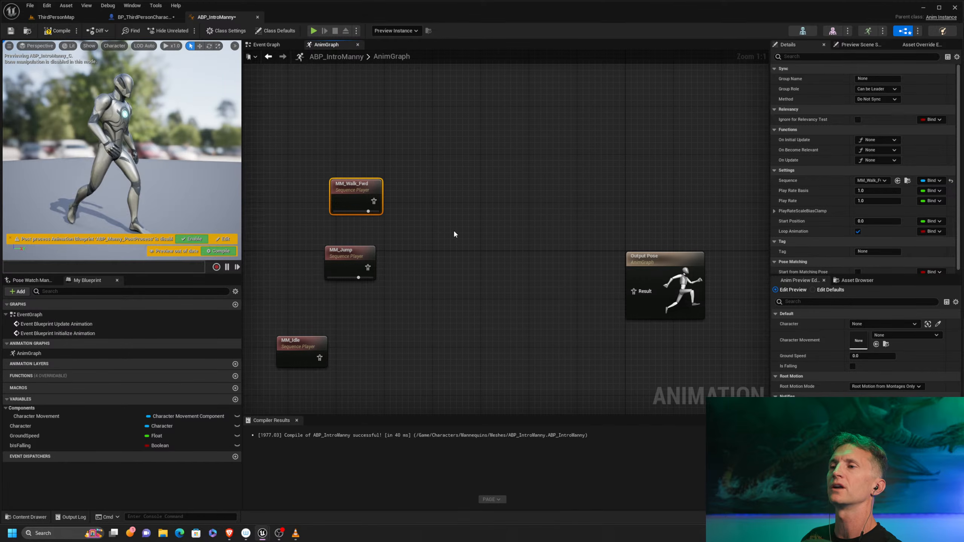
right_click_drag(459, 201, 495, 189)
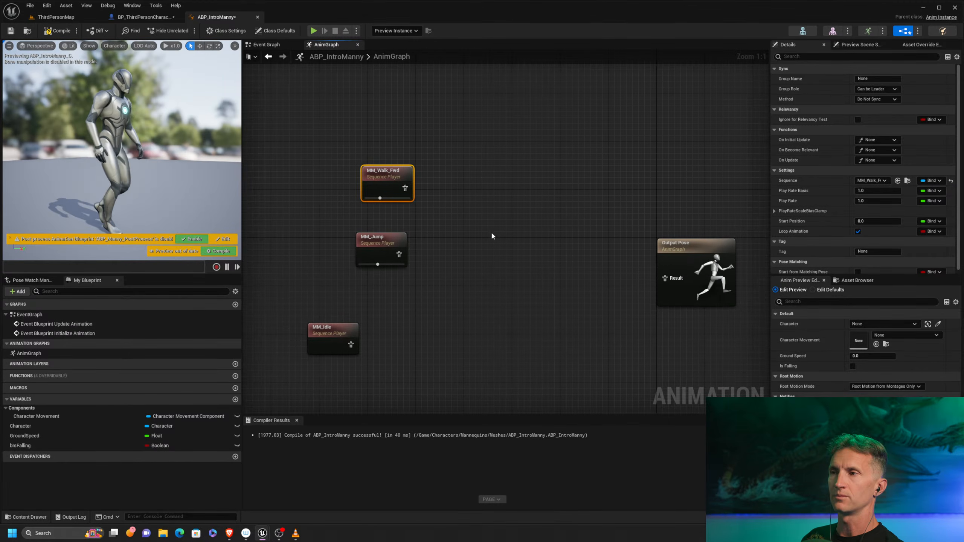
right_click(483, 190)
type("state")
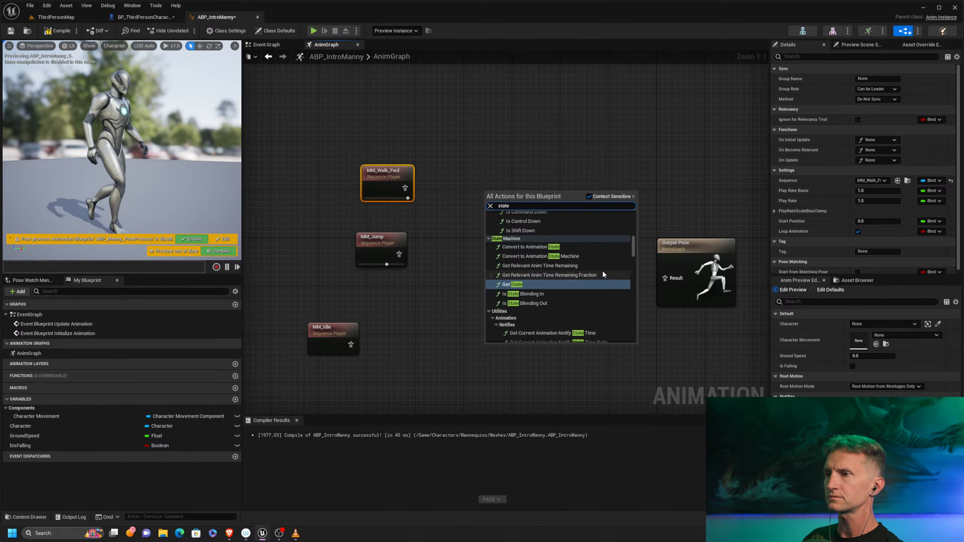
left_click(630, 247)
left_click(507, 220)
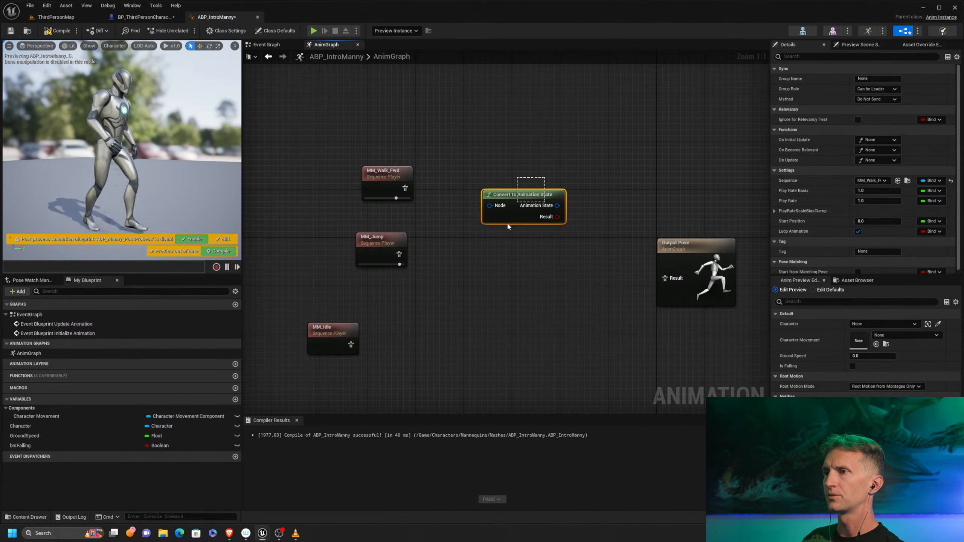
key("Delete")
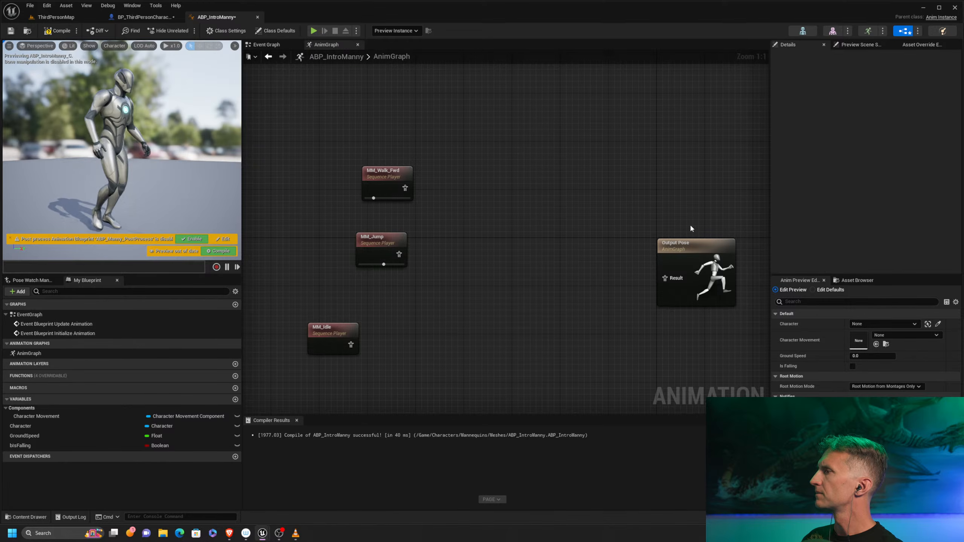
Add a State Machine node to the AnimGraph and connect its output to the Output Pose Result
right_click(448, 177)
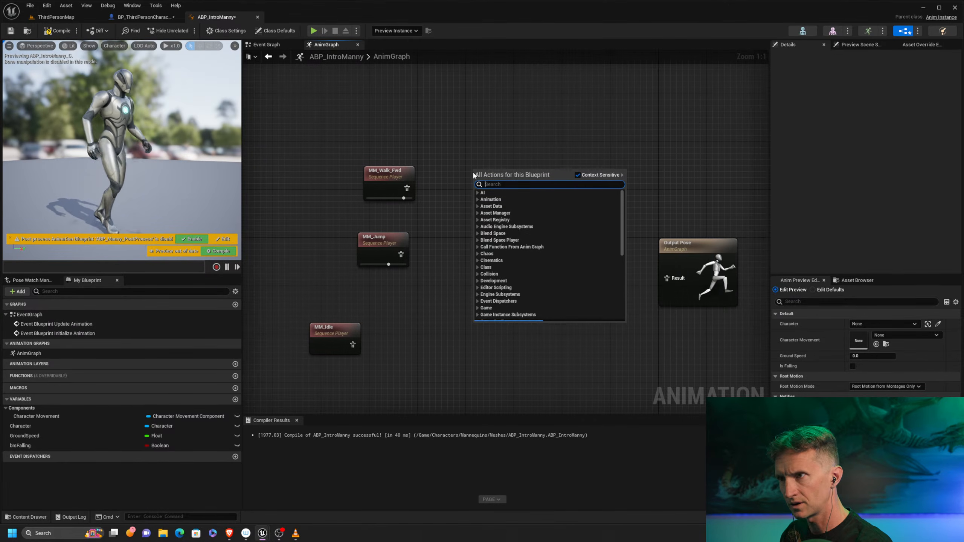
type("state machine")
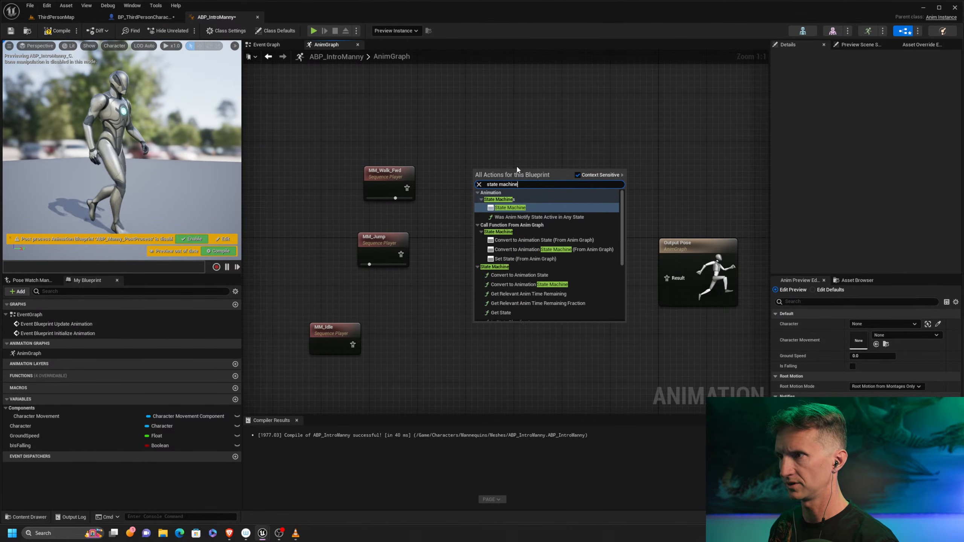
left_click(548, 207)
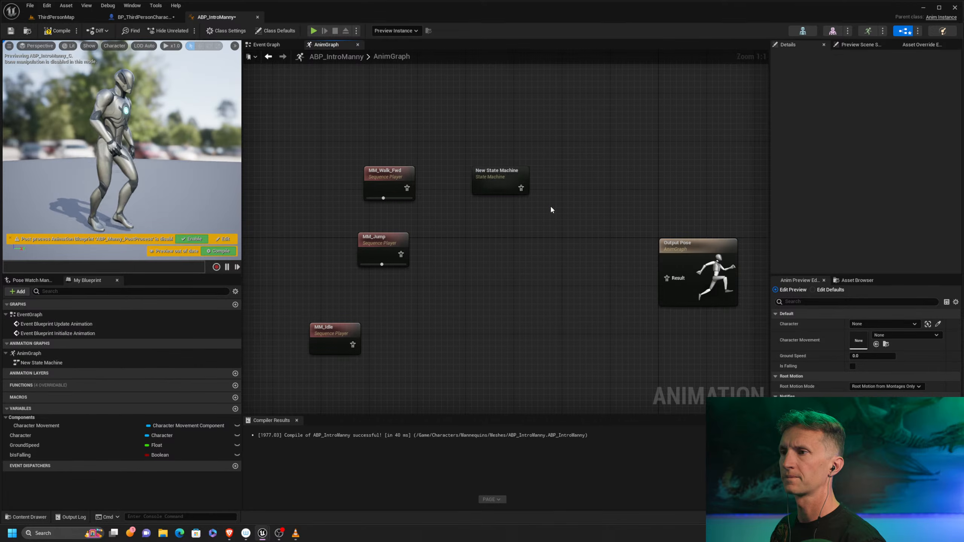
left_click_drag(499, 178, 667, 278)
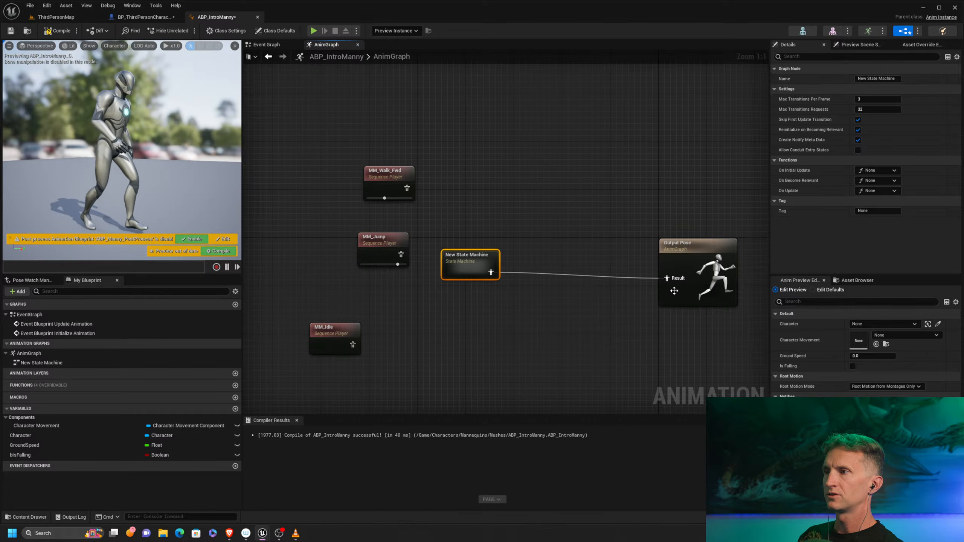
left_click(574, 247)
left_click_drag(482, 266, 524, 272)
Delete the MM_Walk_Fwd, MM_Jump and MM_Idle sequence players from the AnimGraph
left_click_drag(443, 148, 312, 355)
key("Delete")
right_click_drag(500, 220, 397, 208)
right_click_drag(477, 219, 467, 198)
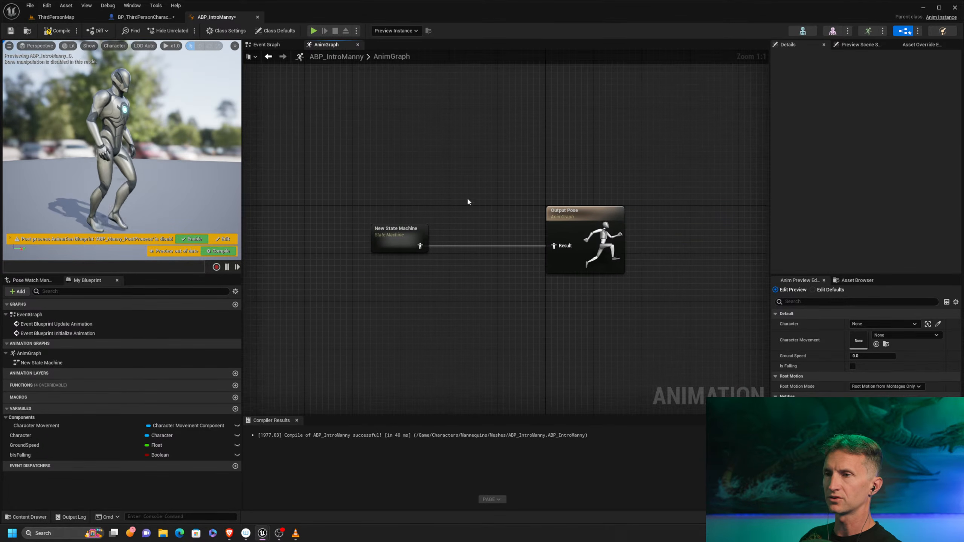
Align the state machine node with the Output Pose and compile the blueprint
mouse_move(394, 239)
left_mouse_down()
mouse_move(365, 178)
mouse_move(393, 226)
left_mouse_up()
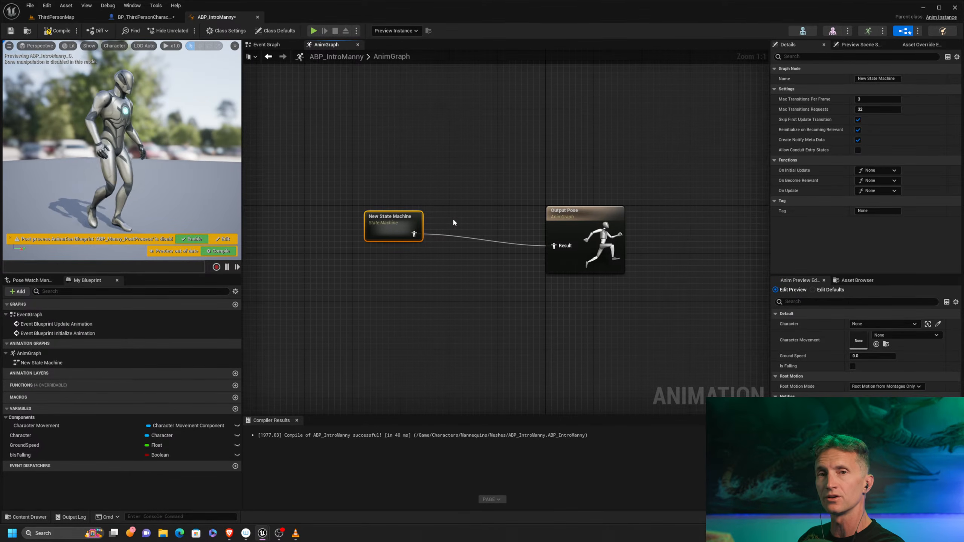
left_click_drag(404, 228, 426, 245)
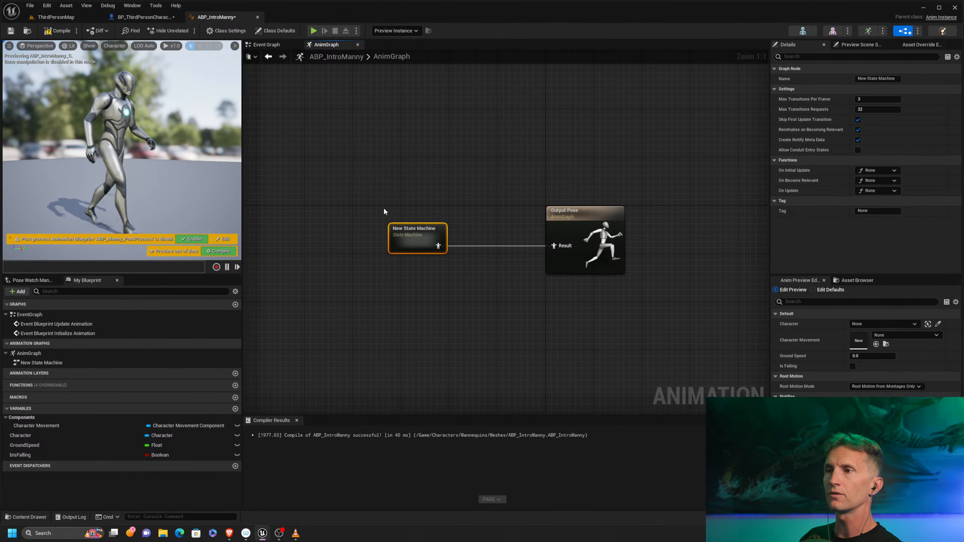
key("F7")
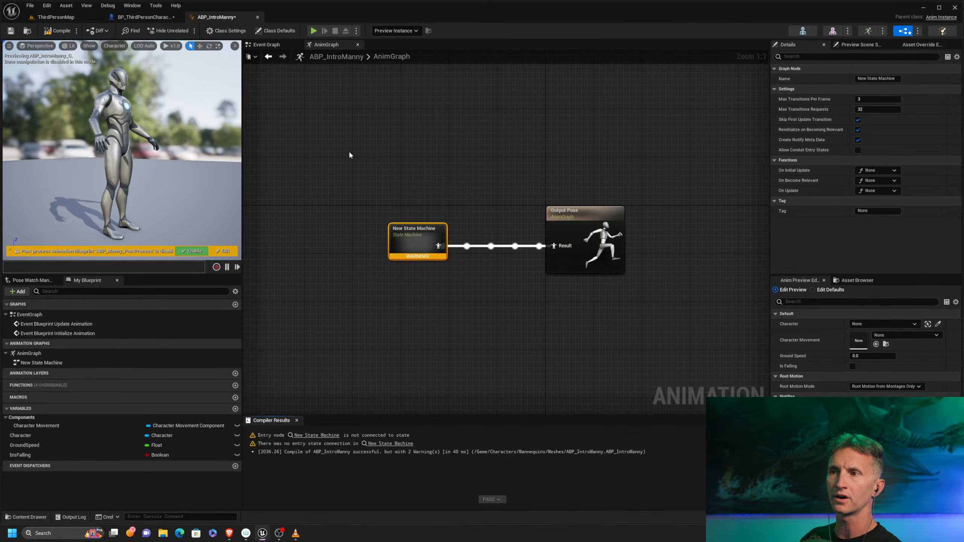
Inside the new state machine, add a state named Walk connected from Entry and line it up with Entry
double_click(421, 241)
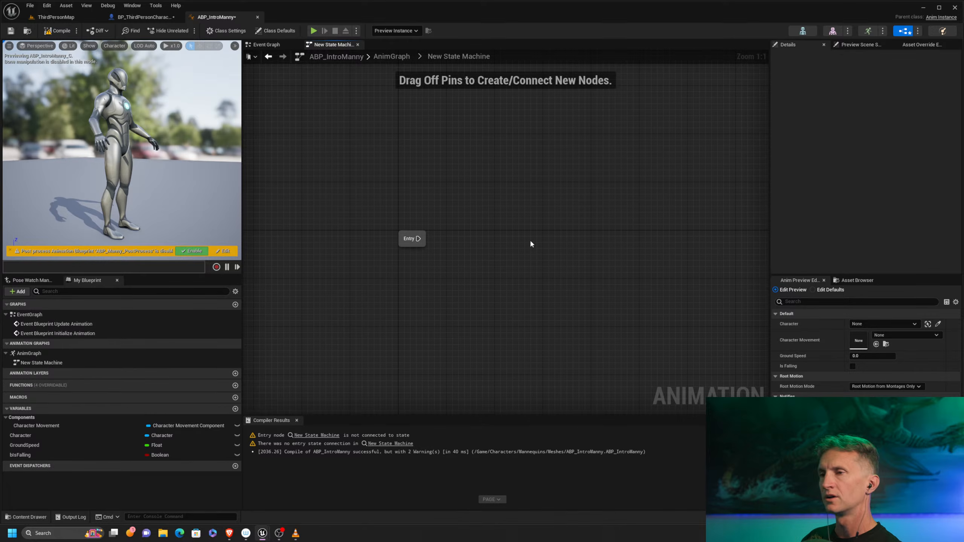
right_click_drag(512, 246, 415, 204)
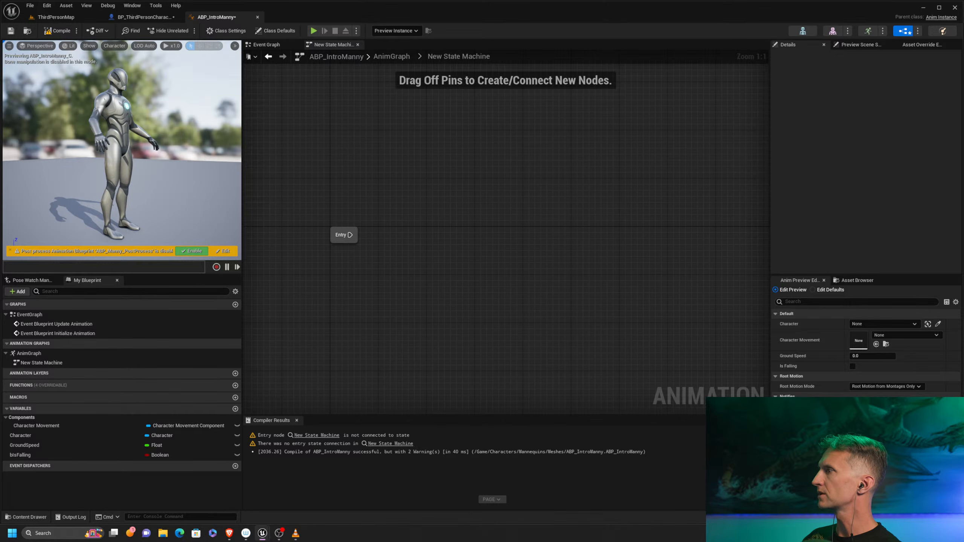
right_click_drag(460, 229, 453, 228)
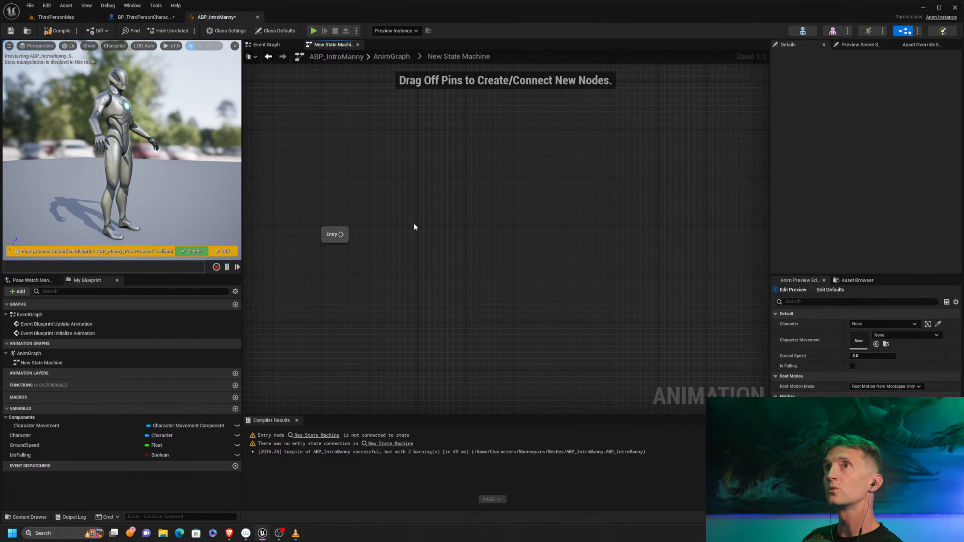
left_click_drag(339, 234, 425, 202)
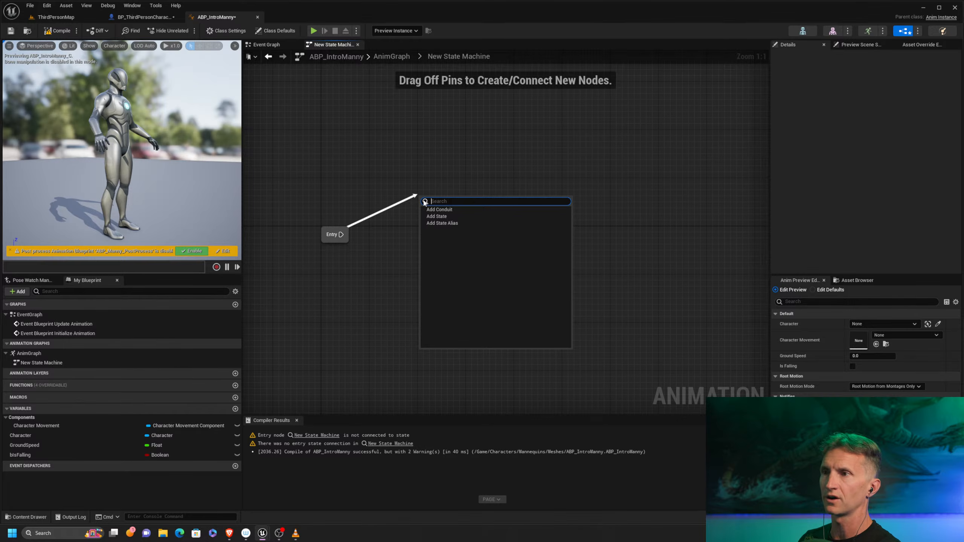
left_click(474, 216)
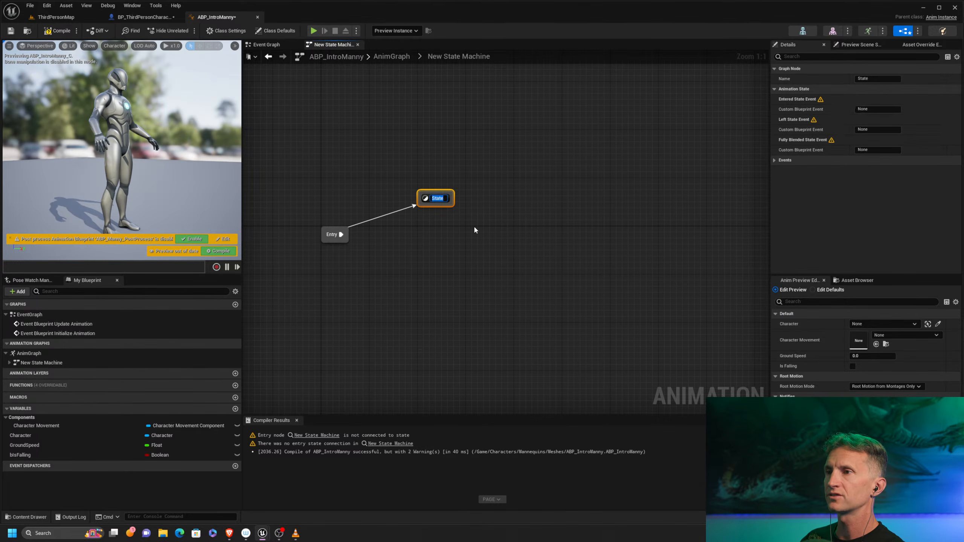
type("Walk")
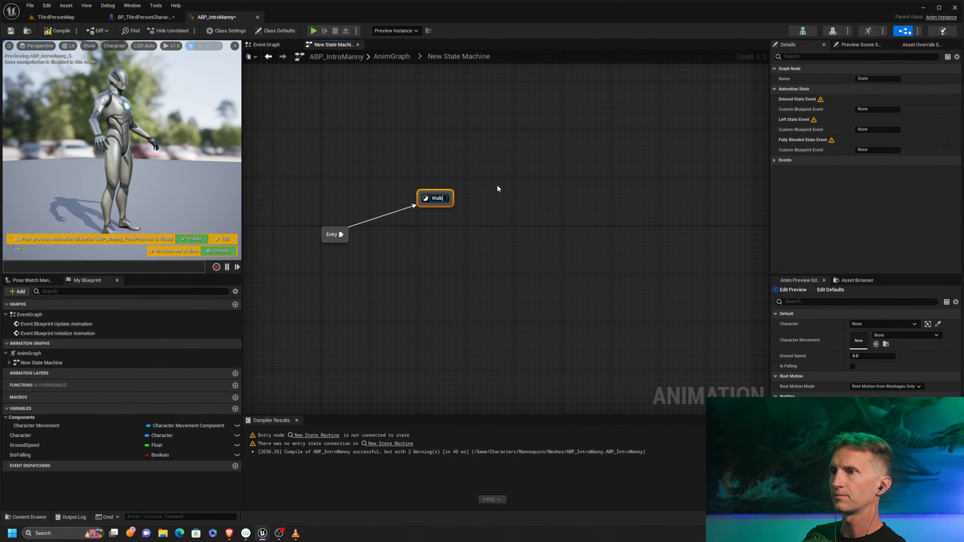
key("Return")
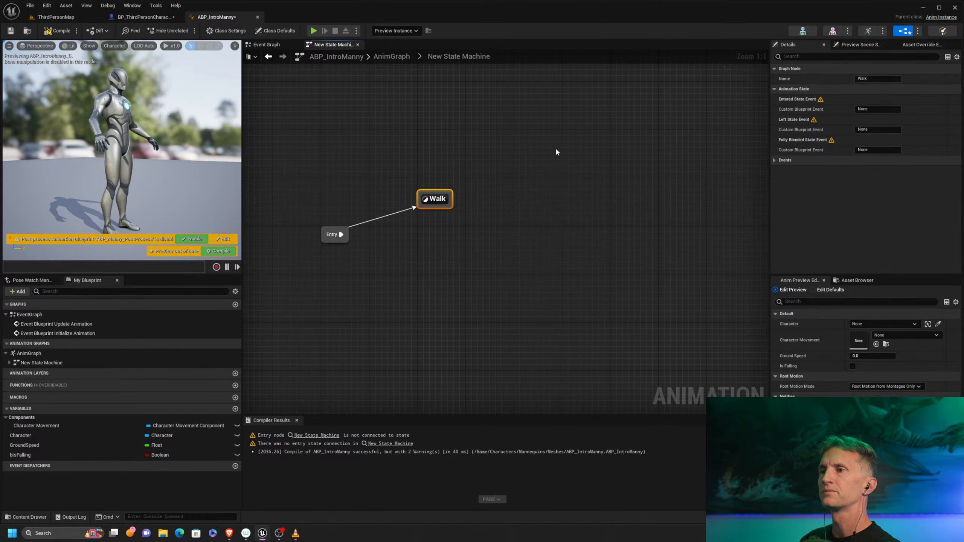
left_click_drag(438, 199, 444, 231)
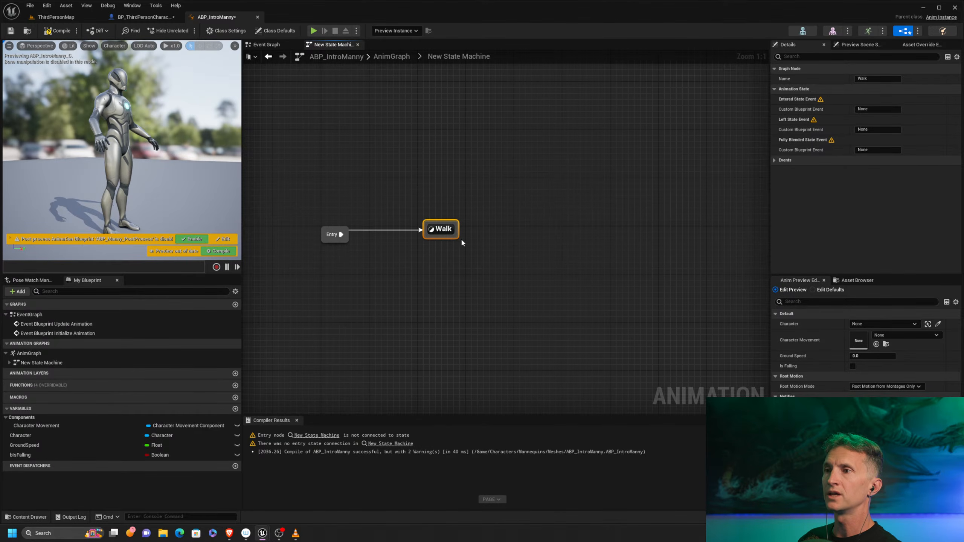
Feed a MM_Walk_Fwd sequence player into the Walk state's Output Animation Pose Result and compile the blueprint
double_click(443, 229)
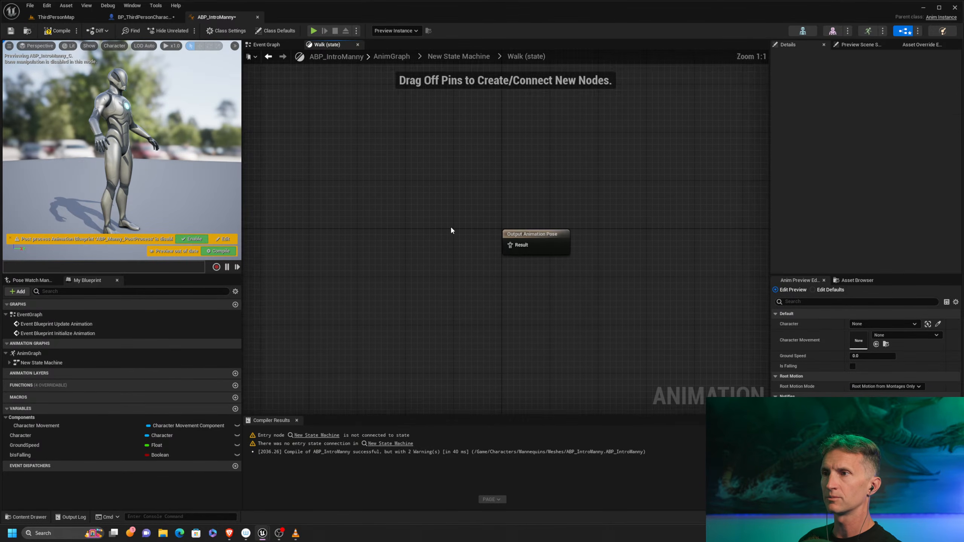
right_click(413, 232)
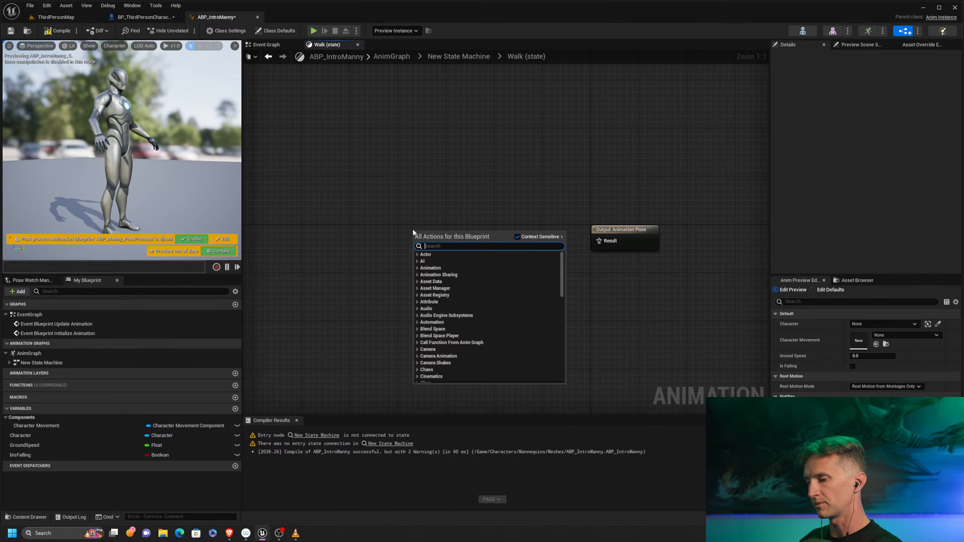
type("play")
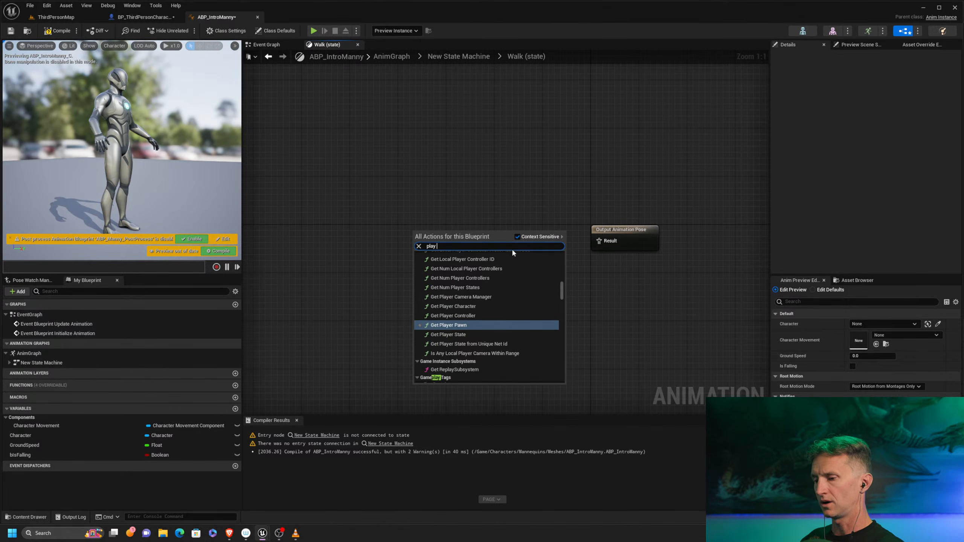
type(" mm_")
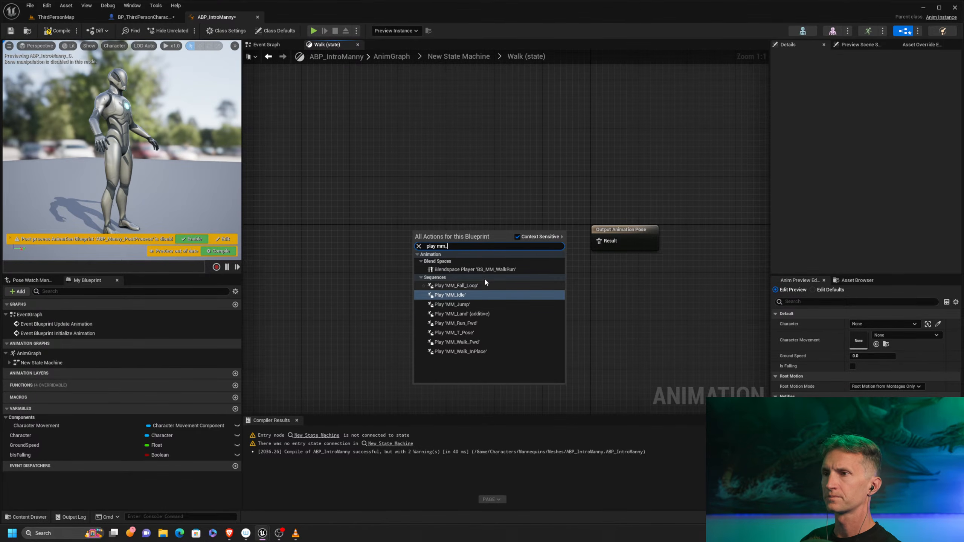
left_click(480, 344)
left_click_drag(452, 252, 599, 240)
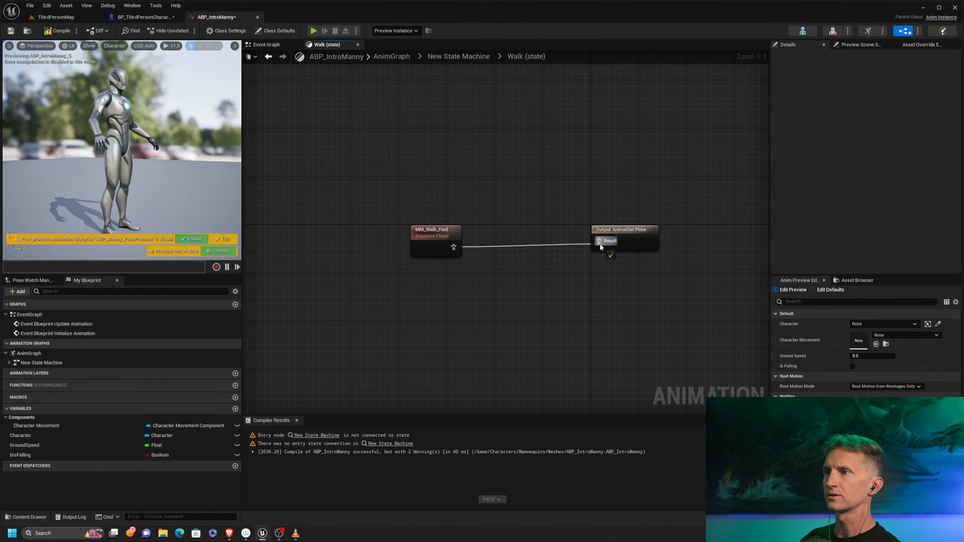
left_click_drag(447, 235, 477, 229)
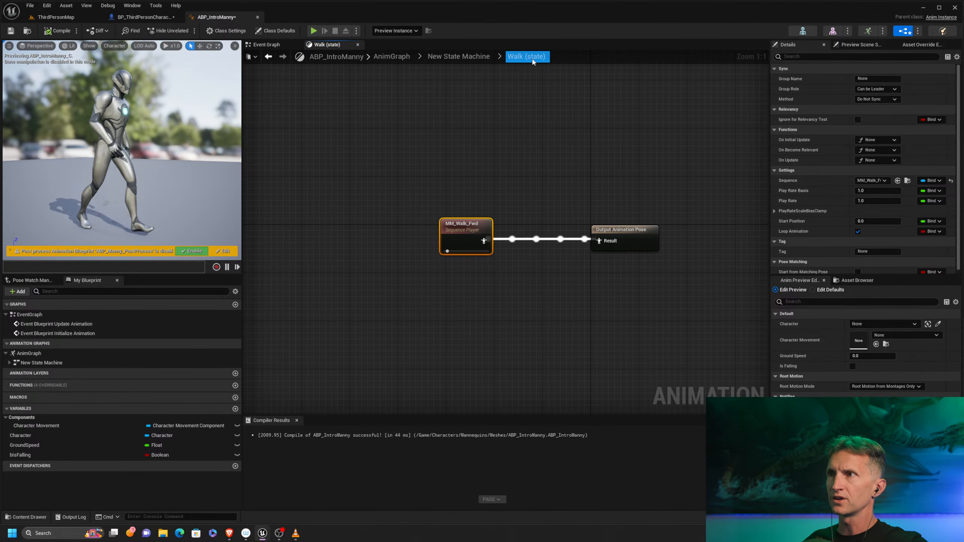
Return to the AnimGraph and rename the state machine to Locomotion
left_click(459, 56)
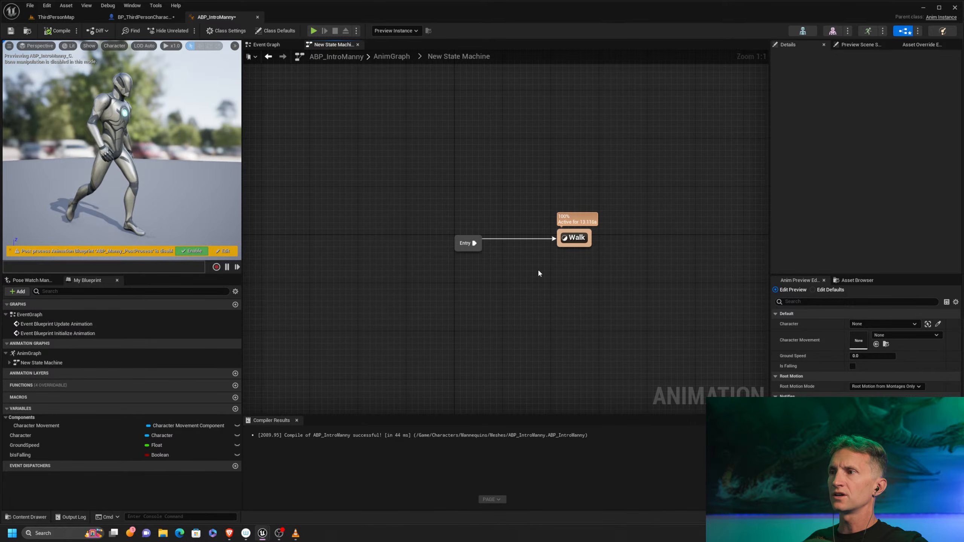
left_click(395, 56)
left_click(457, 254)
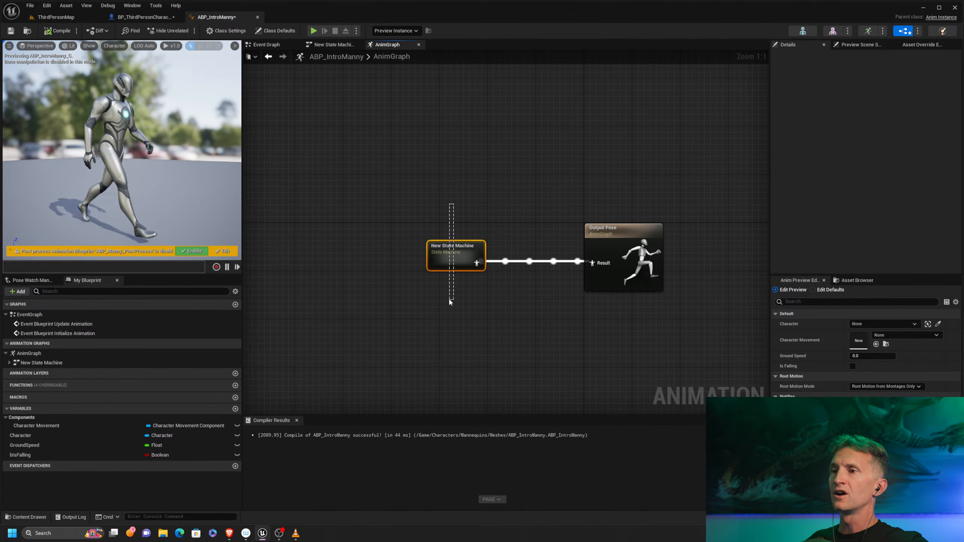
left_click(886, 79)
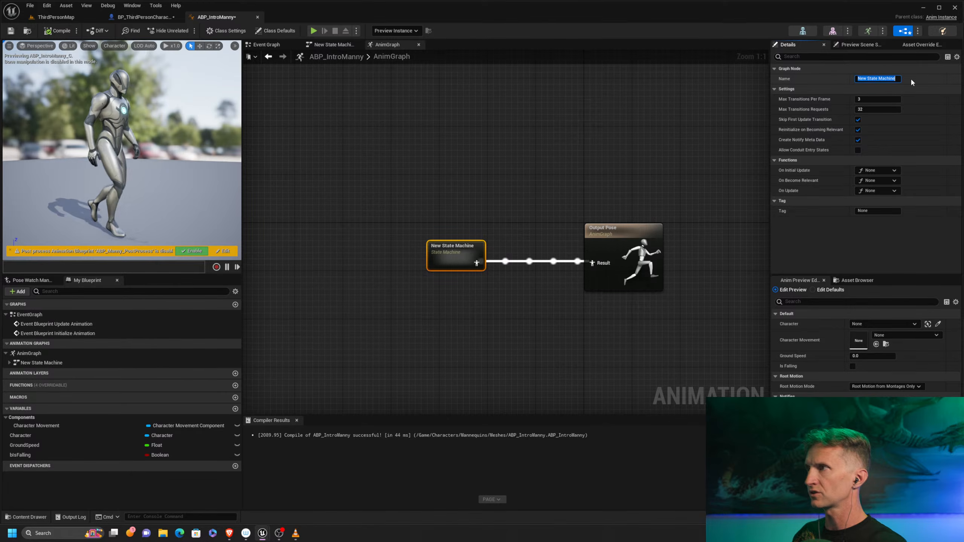
type("Locom")
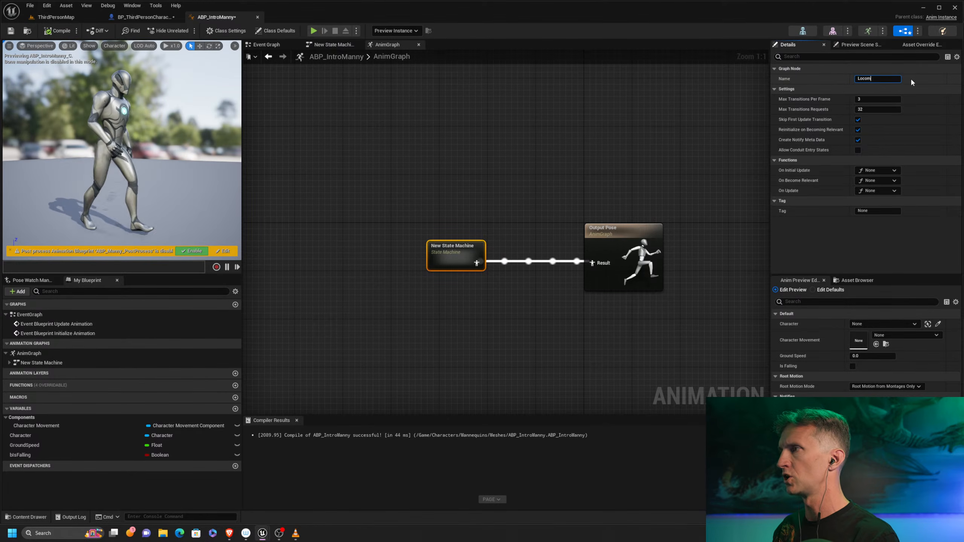
type("otion")
key("Return")
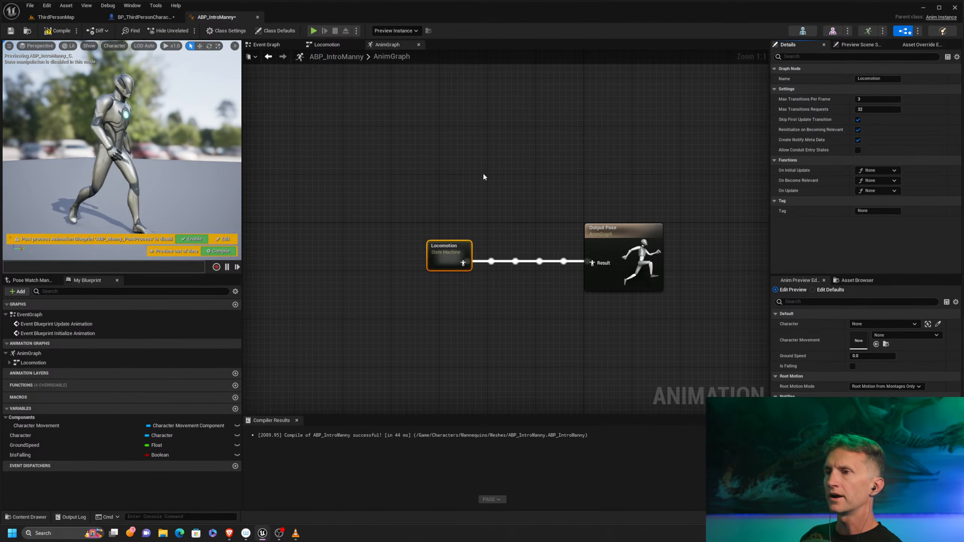
right_click_drag(466, 172, 399, 168)
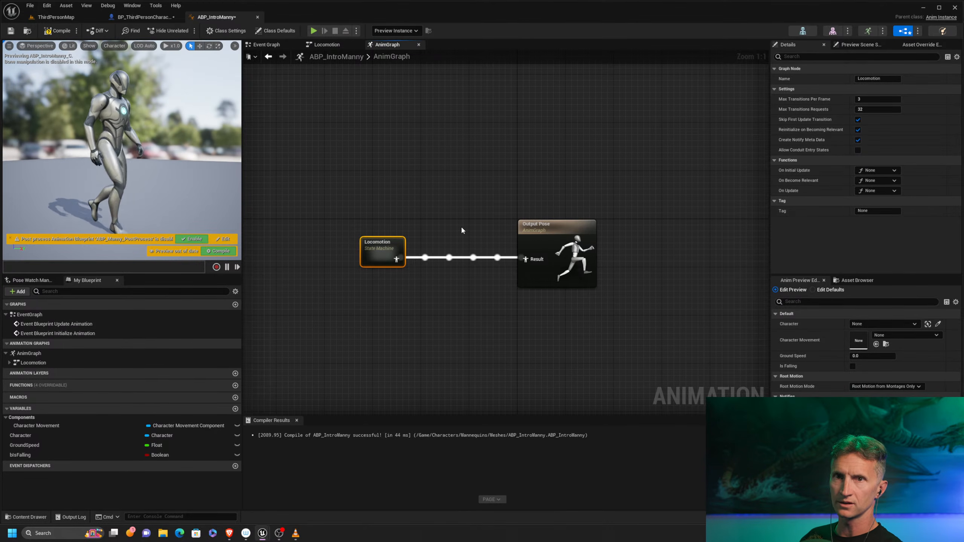
Inside the Locomotion state machine, add a state named Jump with a transition from Walk and line it up with Walk
double_click(381, 254)
right_click_drag(488, 274, 420, 259)
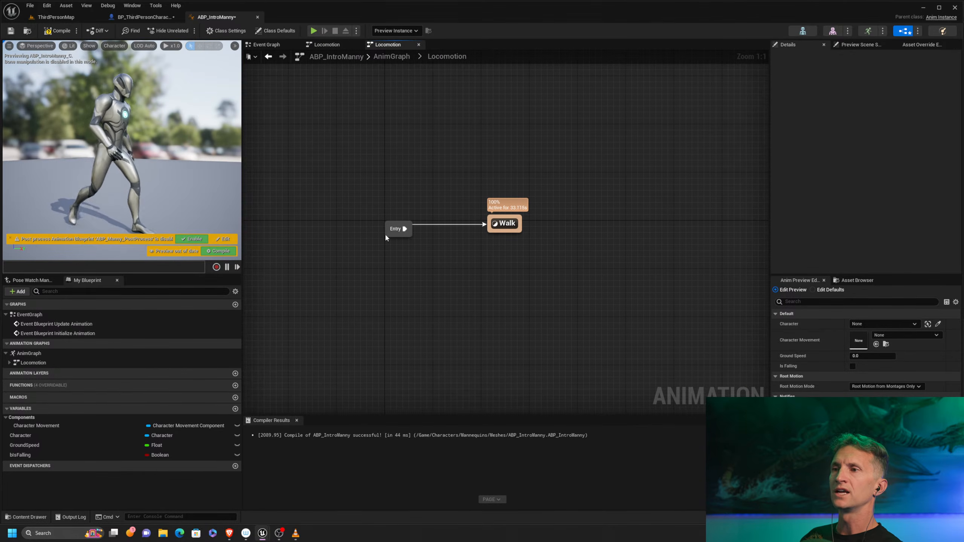
left_click_drag(389, 230, 375, 189)
left_click(375, 254)
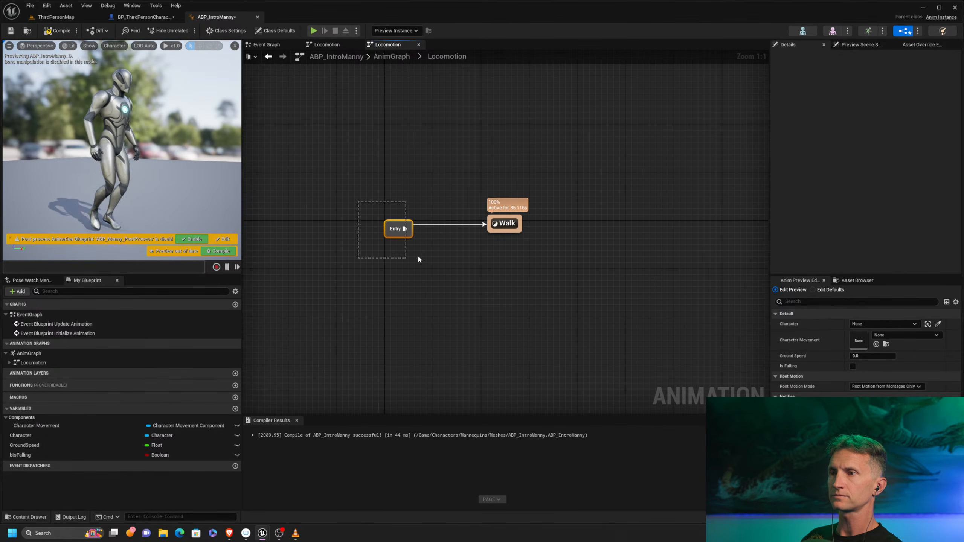
left_click_drag(418, 259, 408, 247)
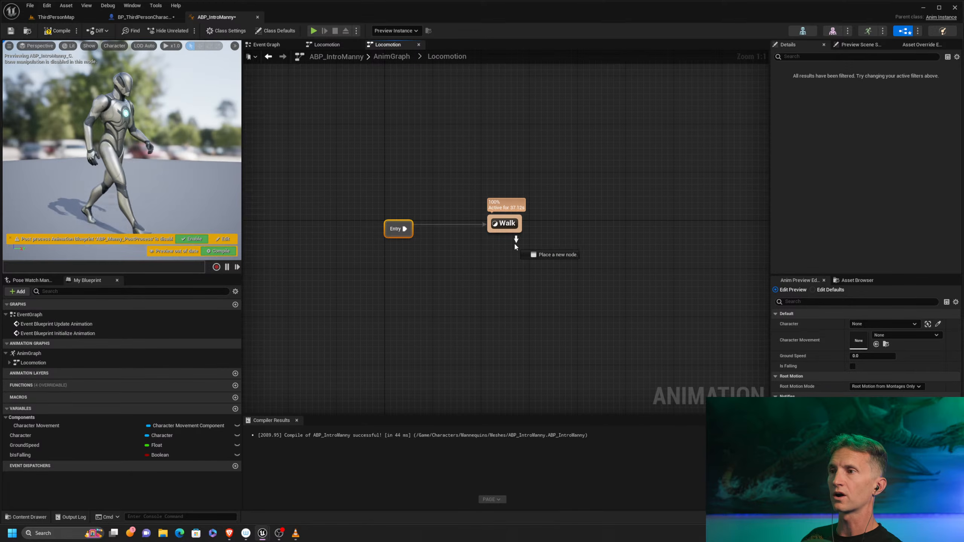
left_click(550, 219)
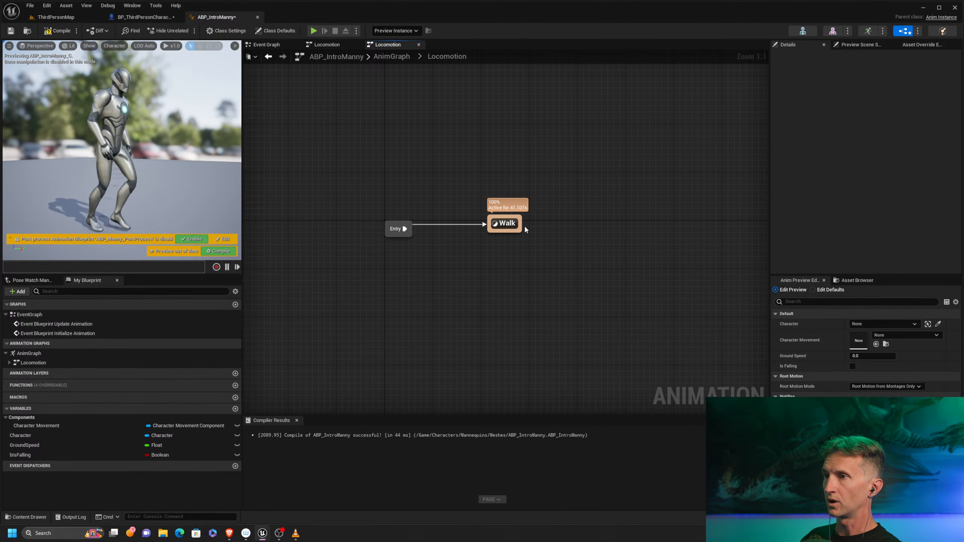
left_click_drag(523, 226, 648, 225)
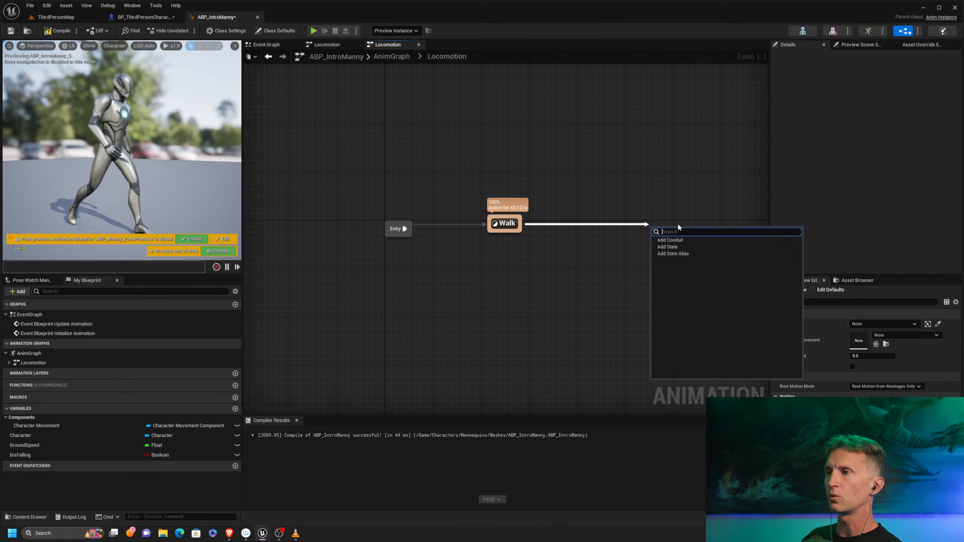
left_click(677, 247)
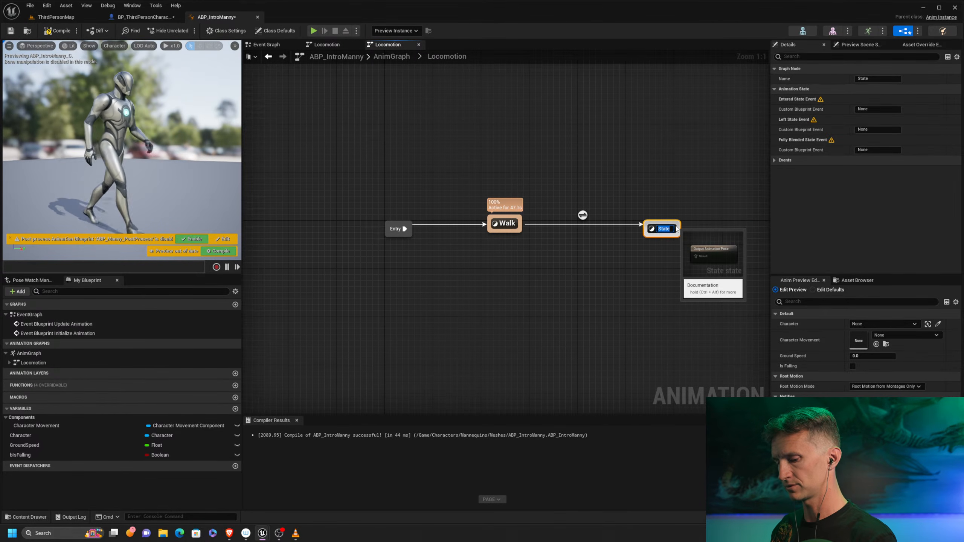
type("Jump")
key("Return")
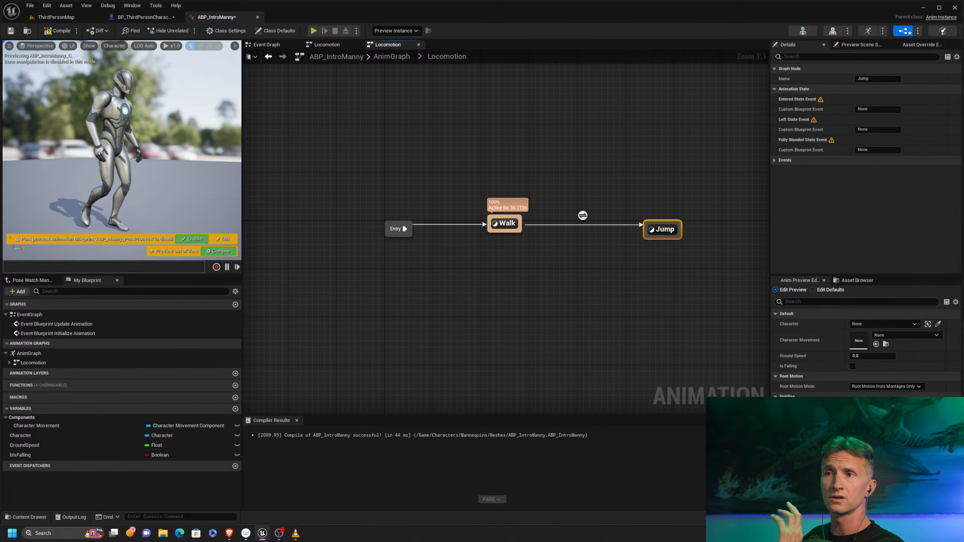
right_click_drag(669, 258, 619, 255)
mouse_move(632, 233)
left_mouse_down()
mouse_move(627, 216)
mouse_move(621, 224)
left_mouse_up()
left_click(650, 216)
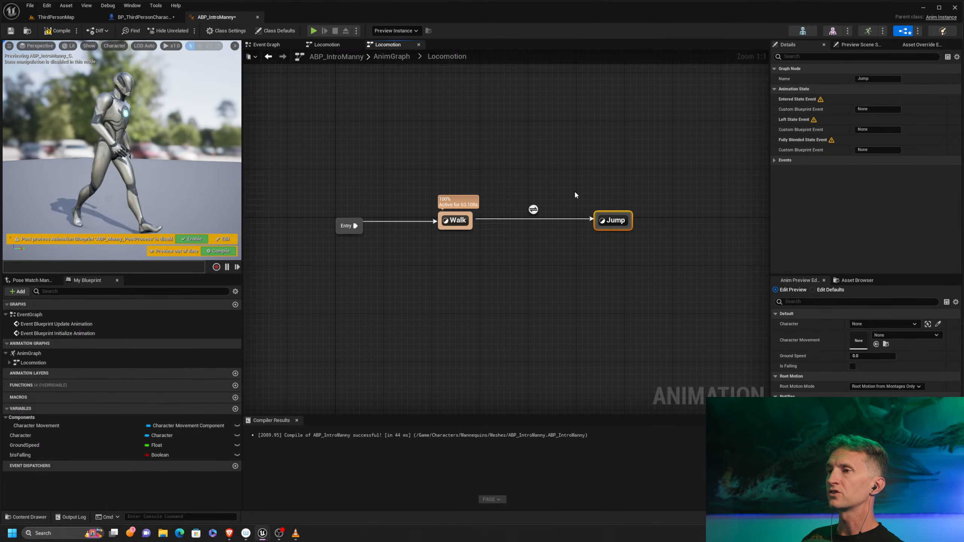
left_click(533, 209)
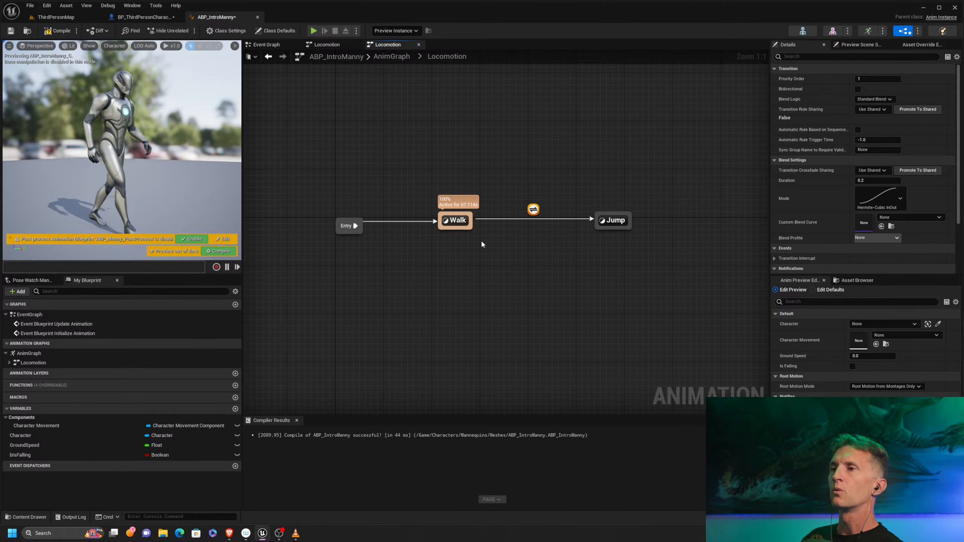
left_click_drag(460, 135, 451, 247)
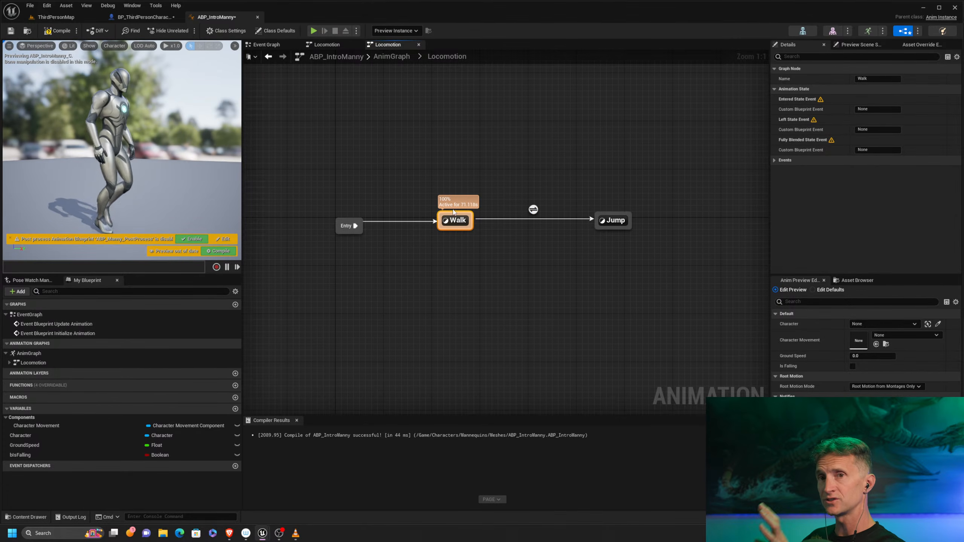
left_click_drag(606, 170, 629, 265)
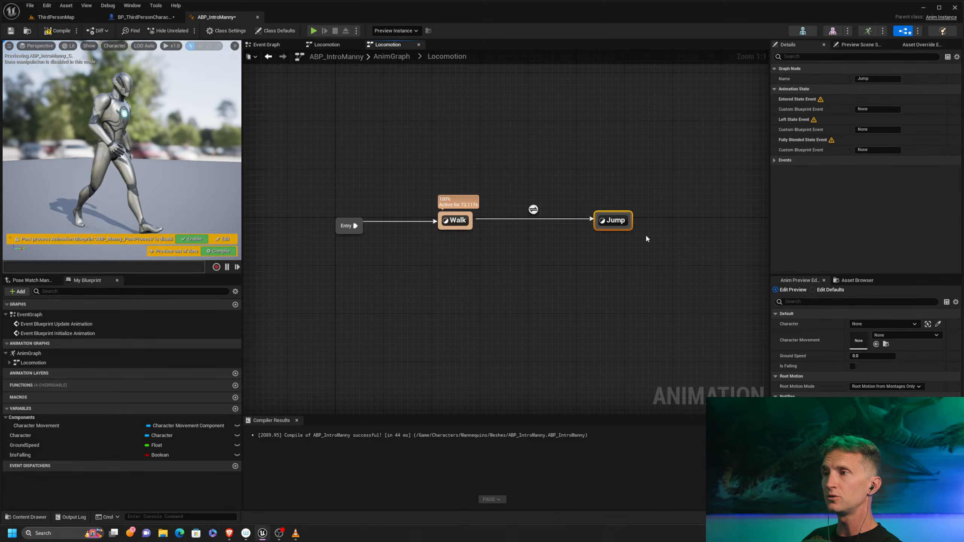
Feed an MM_Jump sequence player into the Jump state's Output Animation Pose Result, align it, and compile the blueprint
double_click(612, 220)
left_click_drag(539, 236, 609, 234)
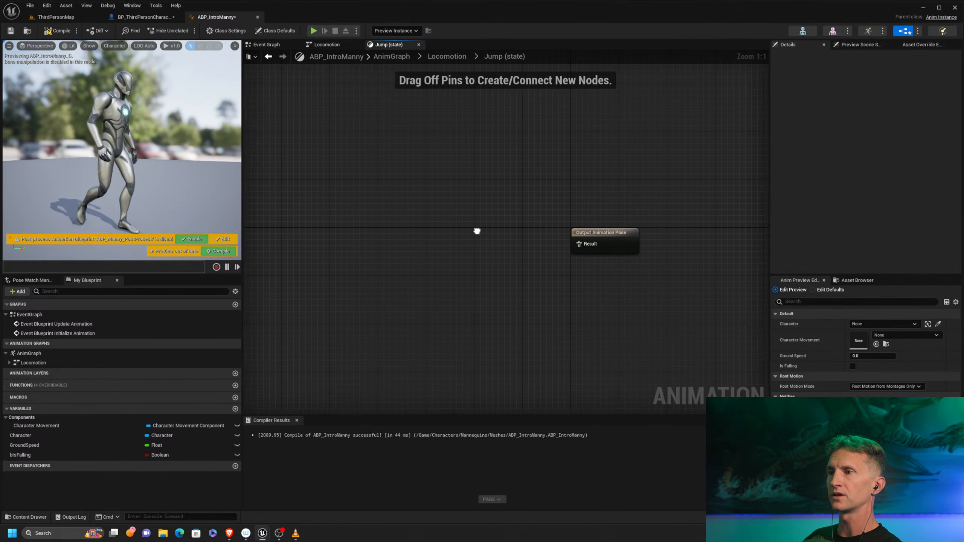
right_click(432, 232)
type("jump")
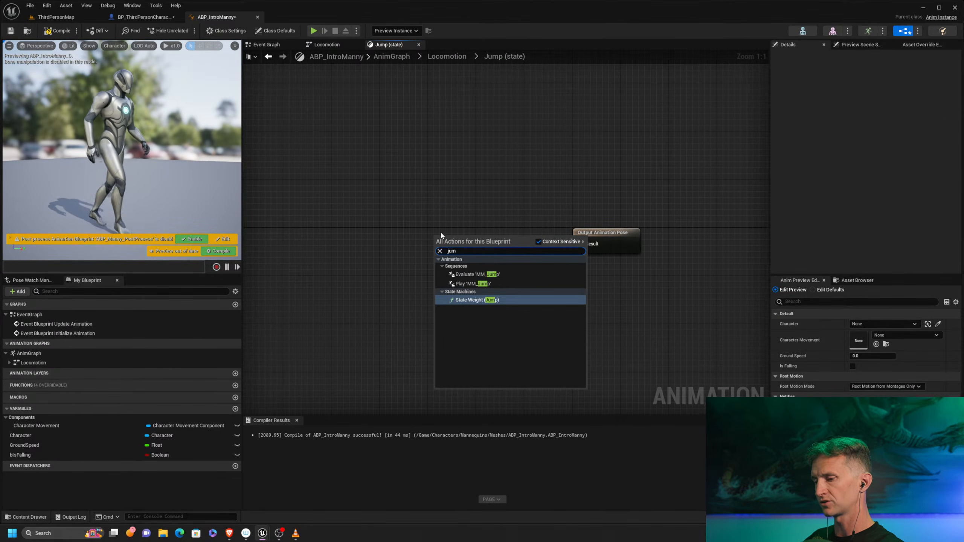
left_click(470, 285)
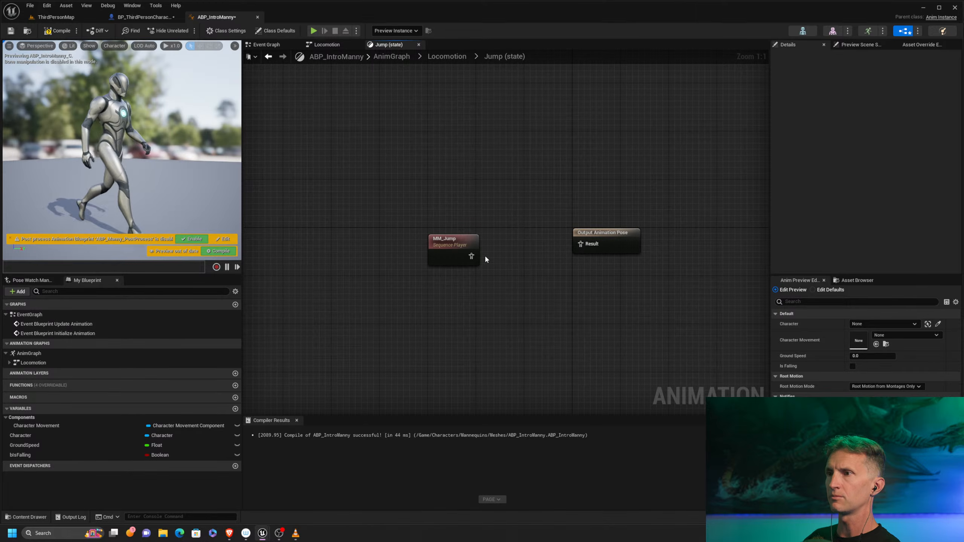
left_click_drag(471, 256, 580, 243)
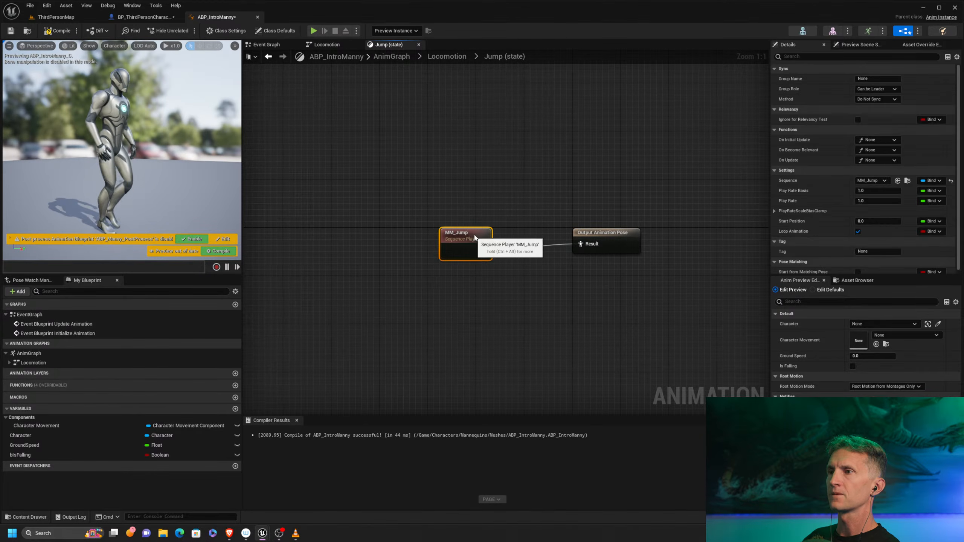
left_click_drag(451, 243, 476, 230)
left_click(67, 32)
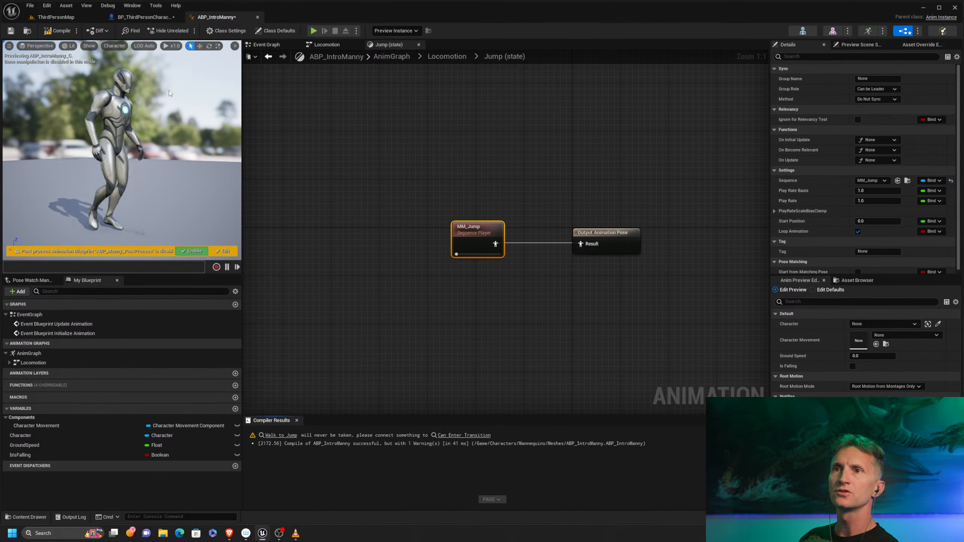
Return to the Locomotion state machine and open the Walk to Jump transition rule
left_click(458, 59)
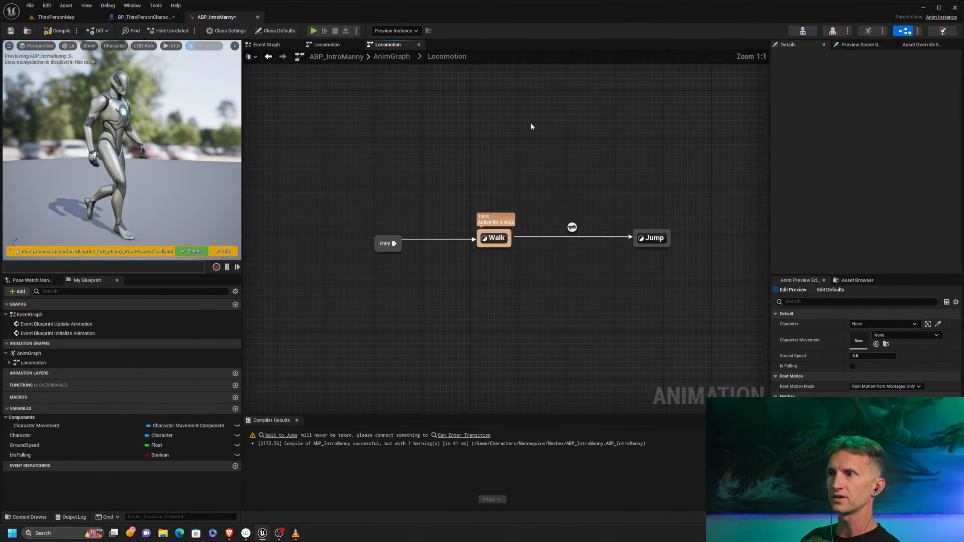
right_click_drag(548, 164, 466, 147)
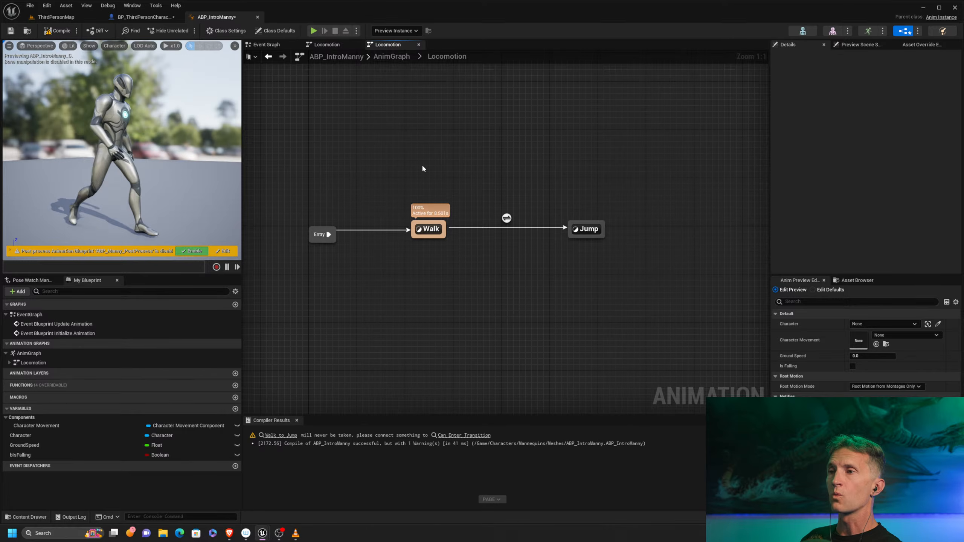
left_click_drag(423, 168, 417, 265)
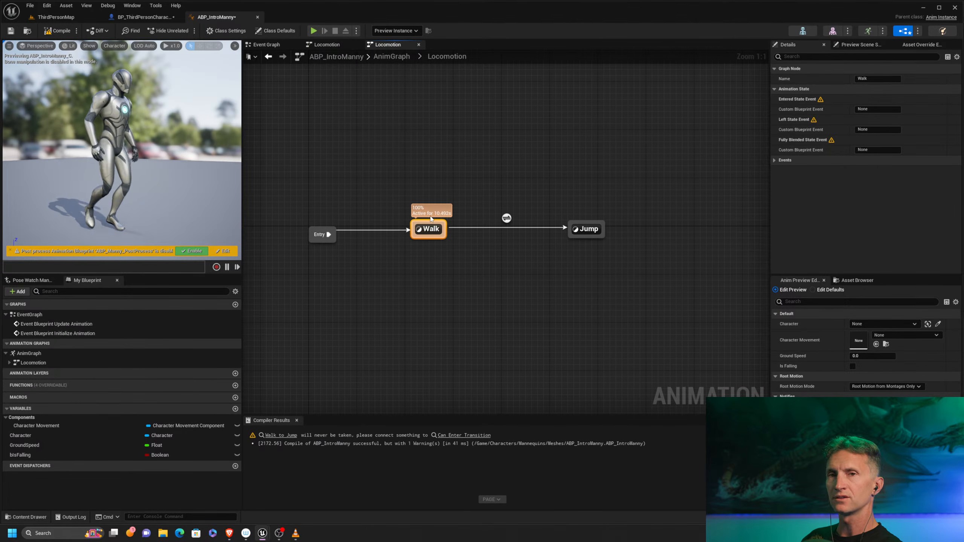
left_click_drag(593, 209, 590, 262)
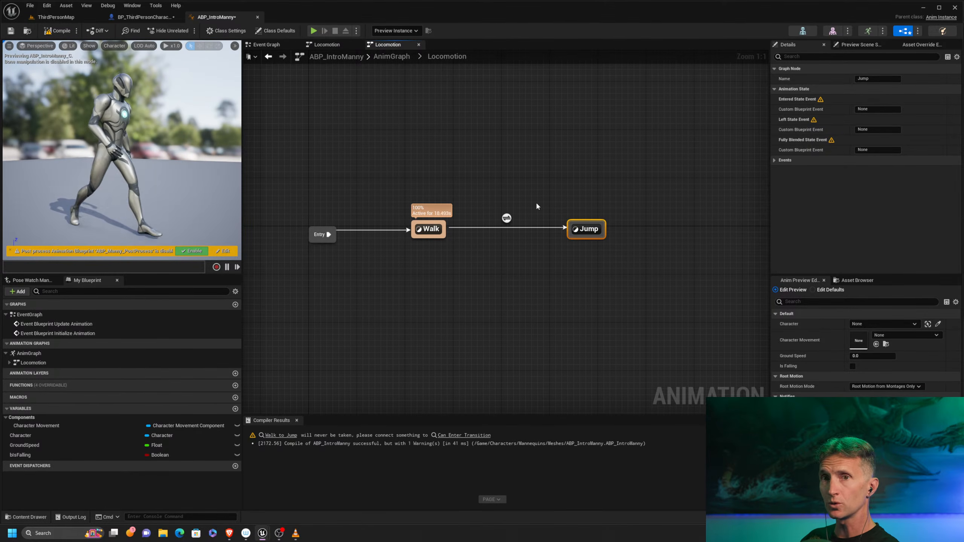
left_click(507, 218)
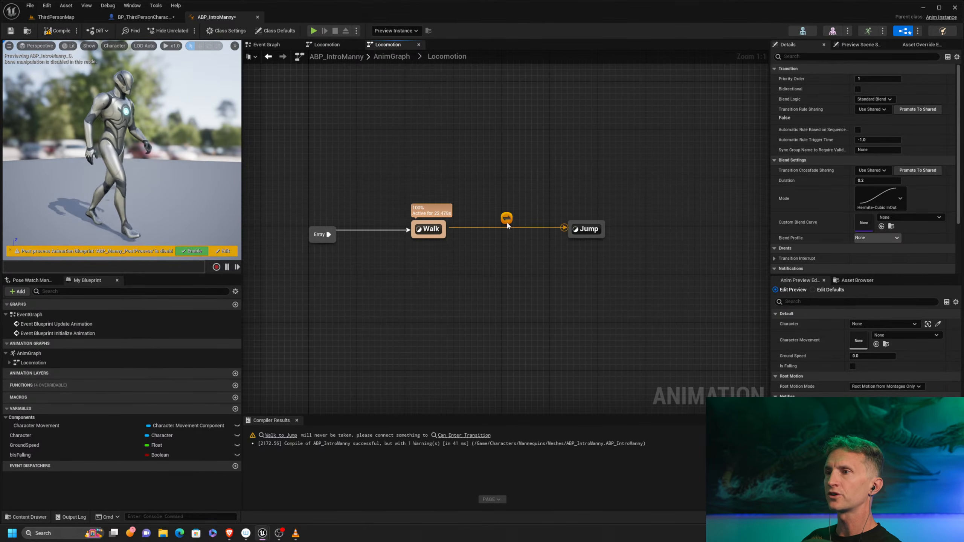
double_click(507, 219)
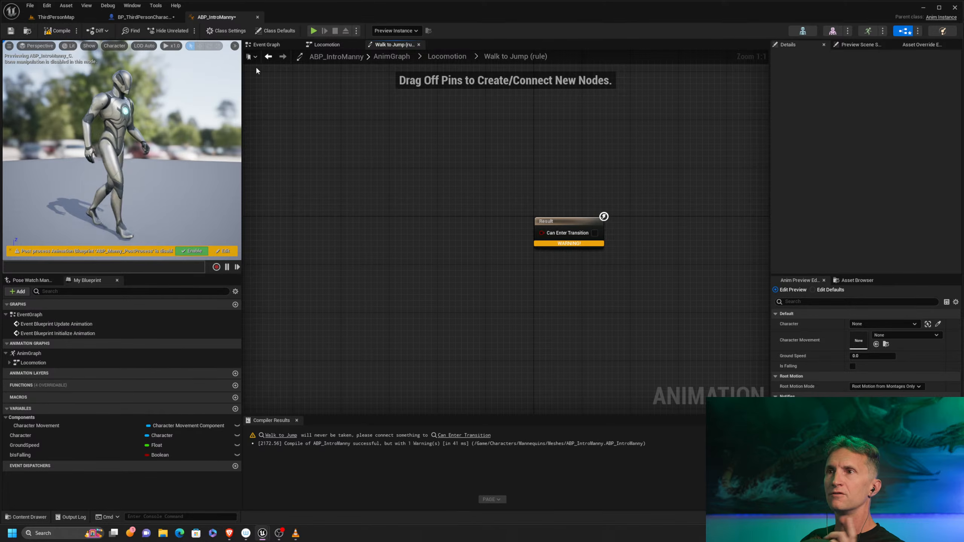
Review how the Event Graph sets Is Falling on each animation update, and return to the Walk to Jump rule
left_click(267, 45)
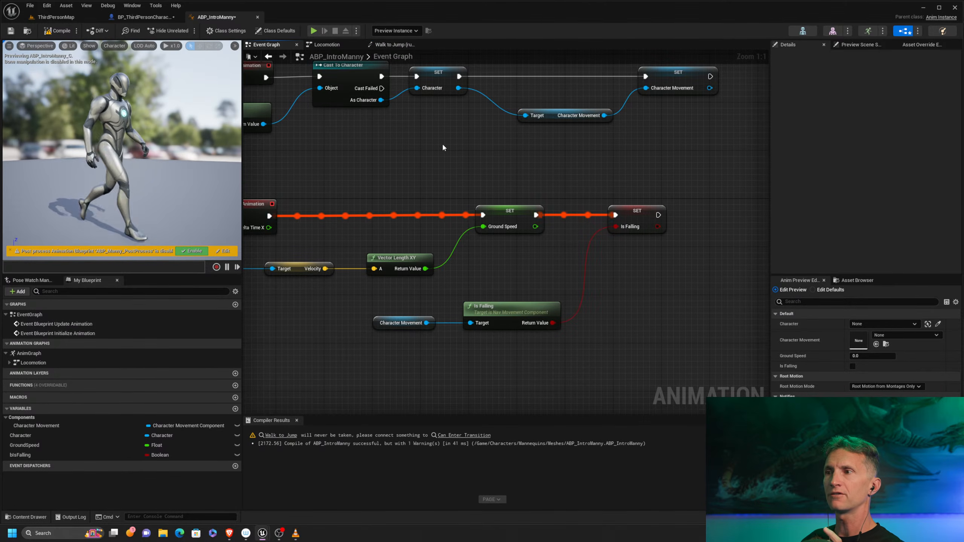
right_click_drag(443, 147, 466, 126)
left_click(687, 198)
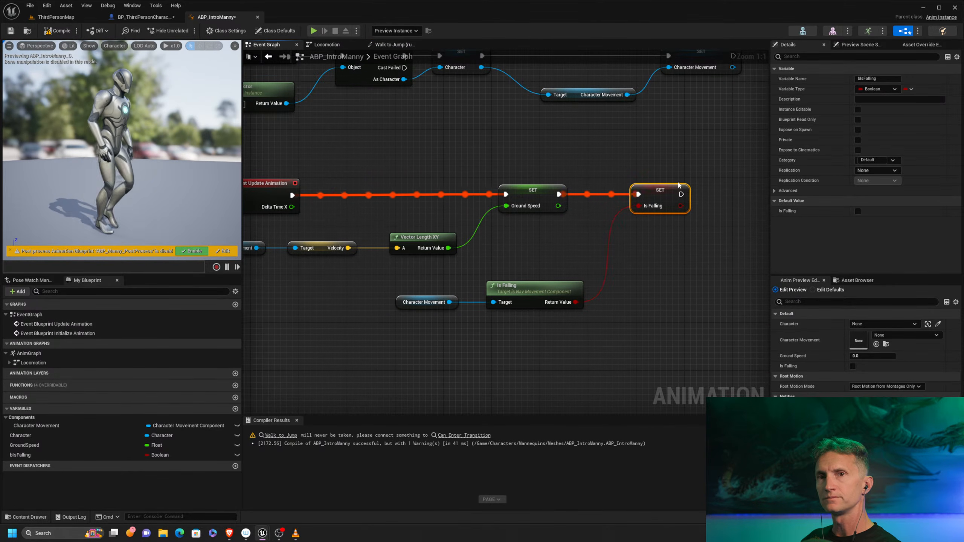
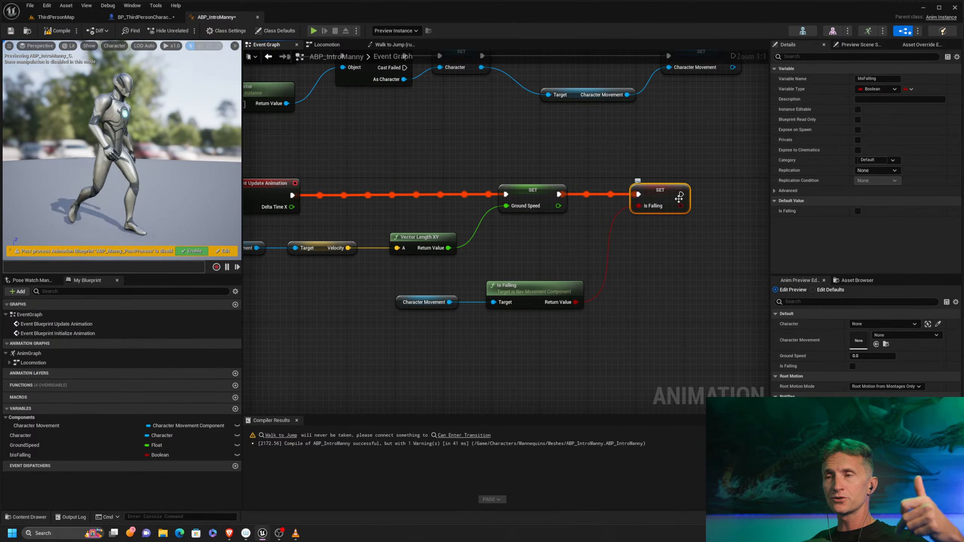
left_click(393, 45)
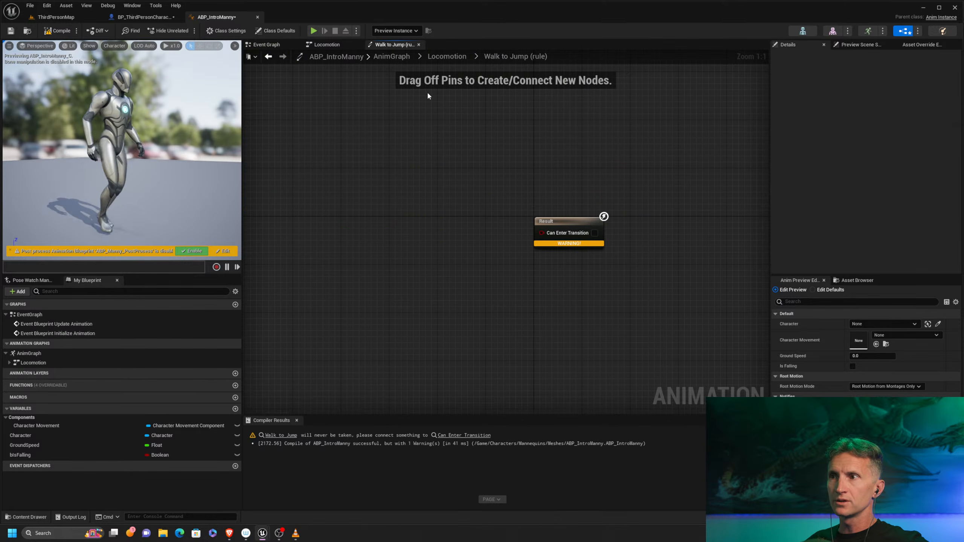
Review the Jump state in the Locomotion state machine and the Output Pose node in the AnimGraph
left_click(442, 56)
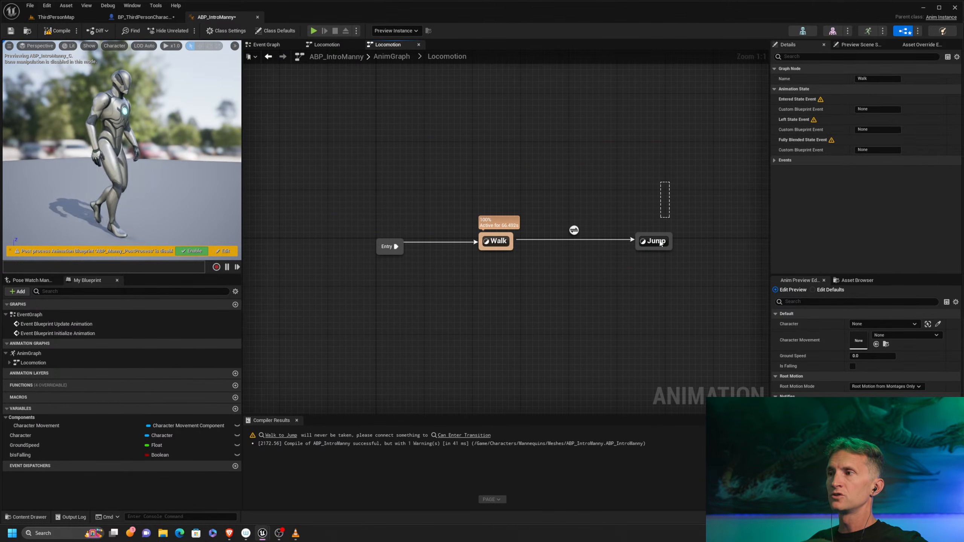
left_click(654, 241)
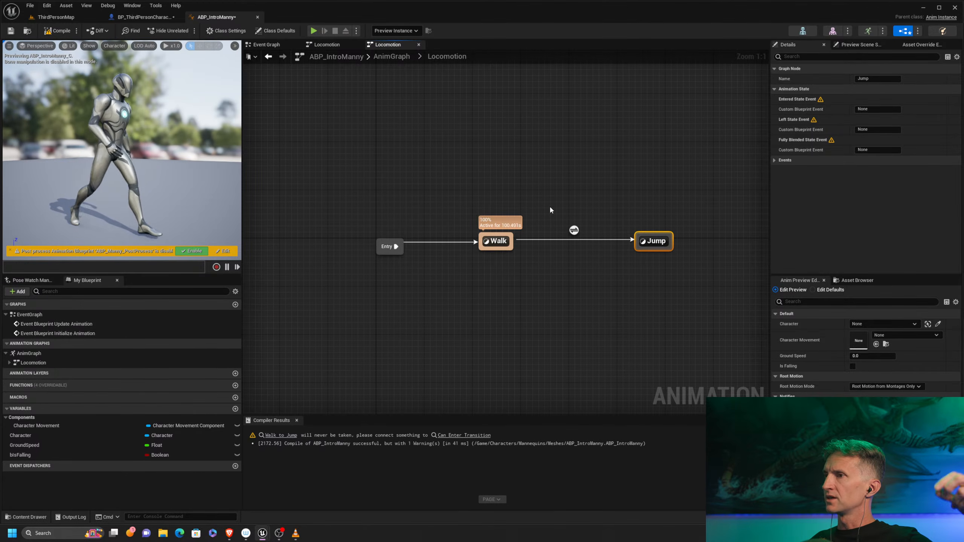
left_click(389, 58)
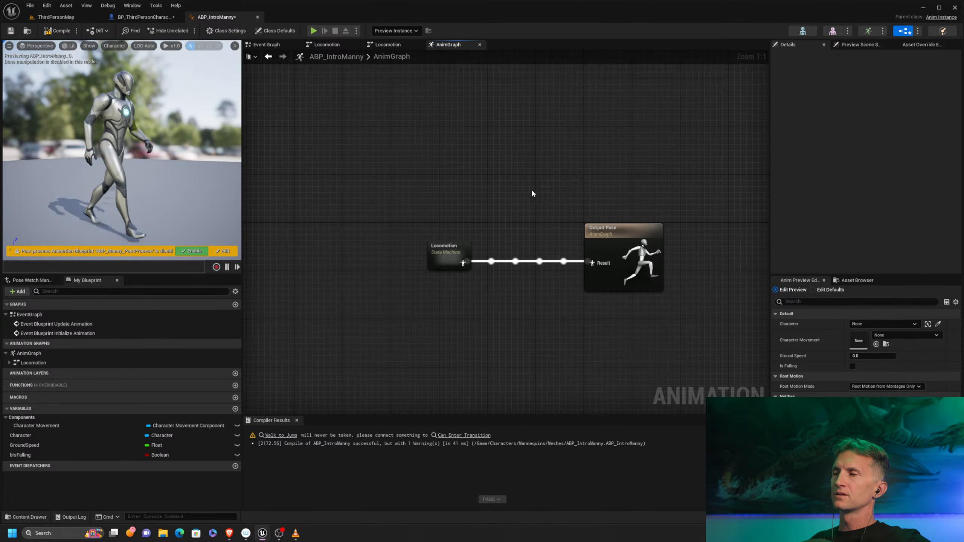
right_click_drag(532, 190, 499, 193)
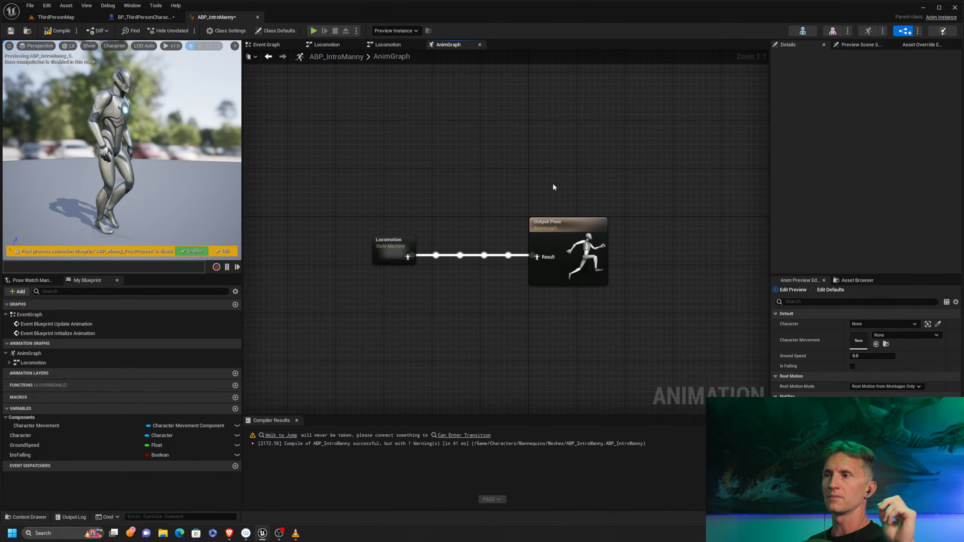
left_click(581, 227)
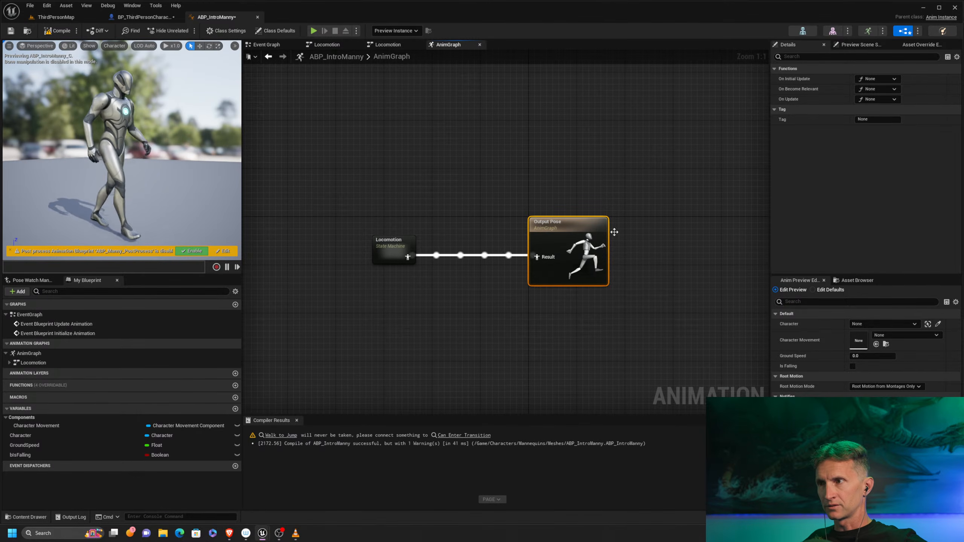
left_click_drag(491, 197, 645, 251)
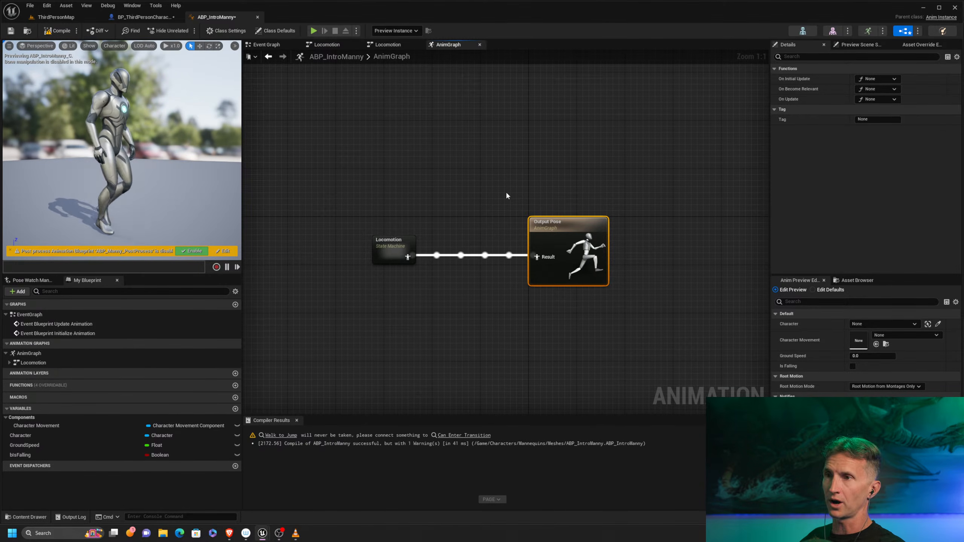
In the Locomotion state machine's Walk to Jump rule, connect the bIsFalling variable to Can Enter Transition and compile the blueprint
double_click(394, 249)
right_click_drag(540, 182, 463, 203)
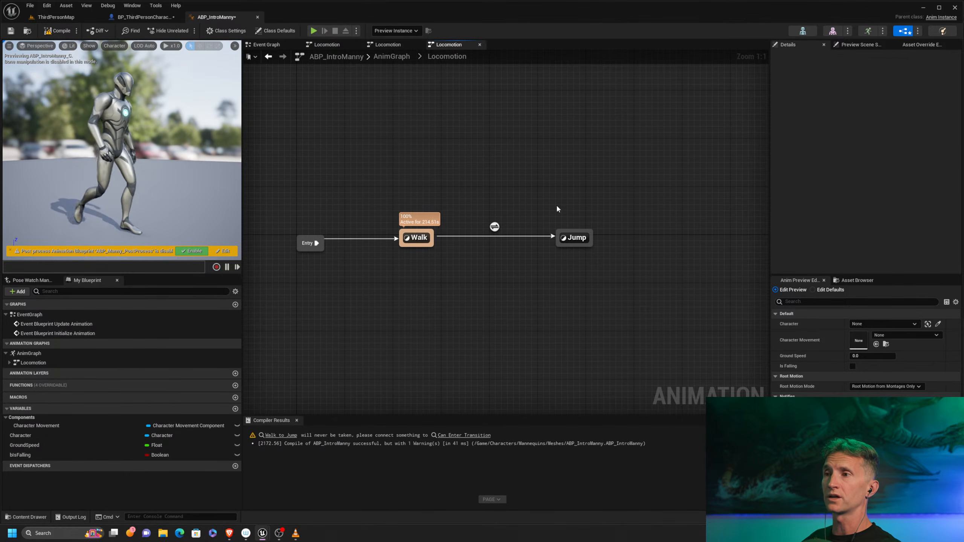
left_click(495, 226)
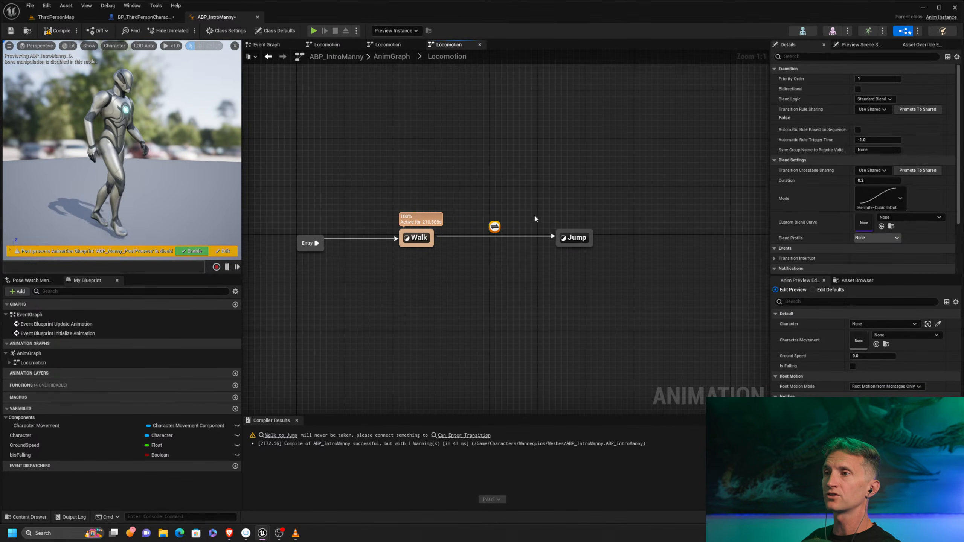
double_click(494, 227)
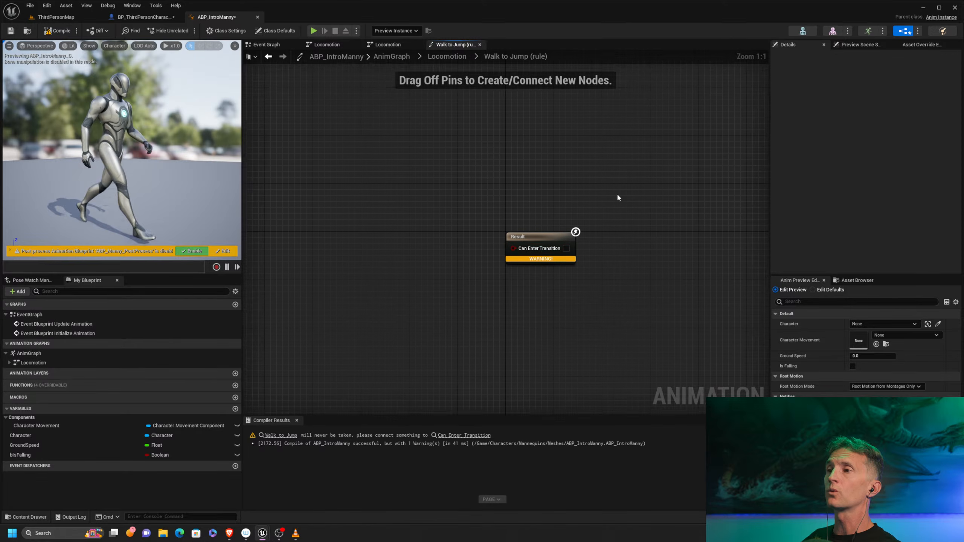
mouse_move(617, 198)
right_mouse_down()
mouse_move(583, 187)
mouse_move(613, 190)
right_mouse_up()
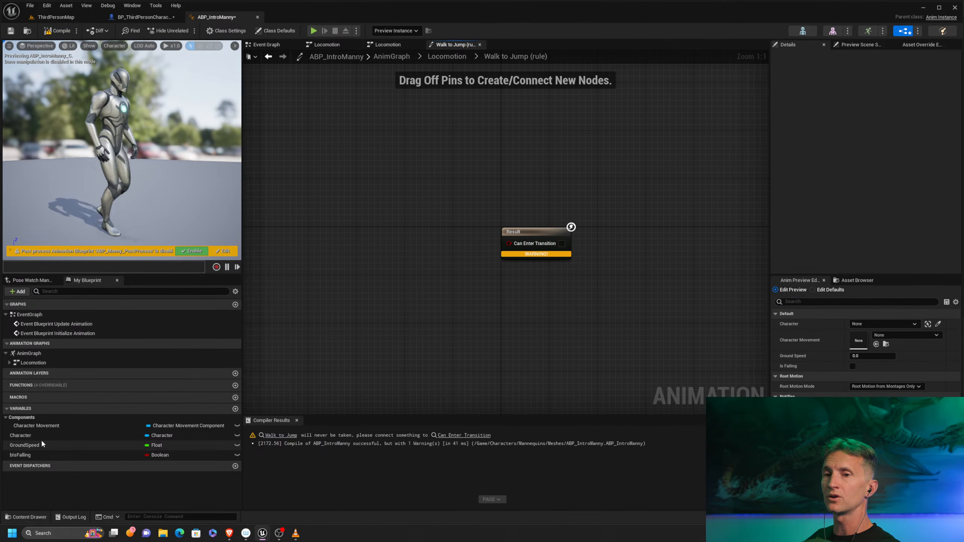
left_click_drag(28, 453, 508, 245)
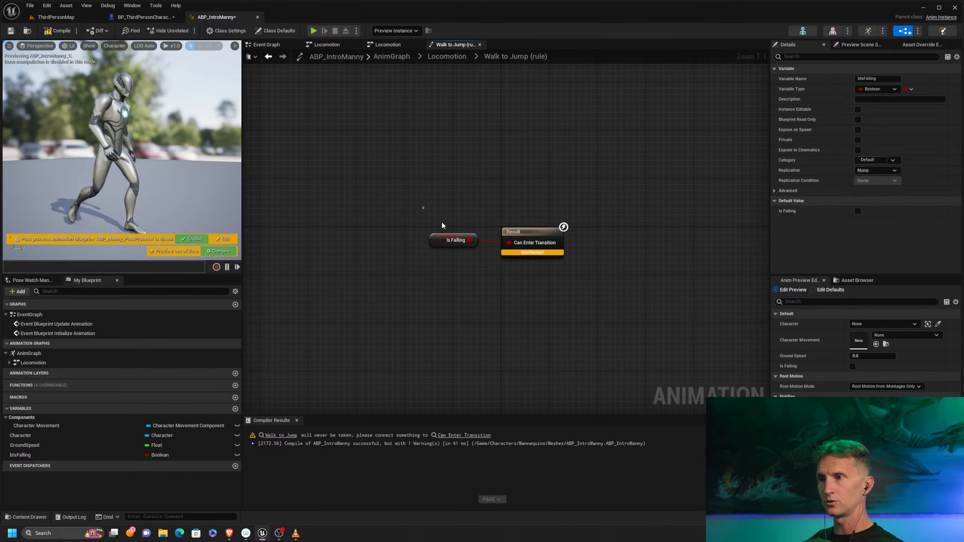
left_click_drag(442, 226, 539, 246)
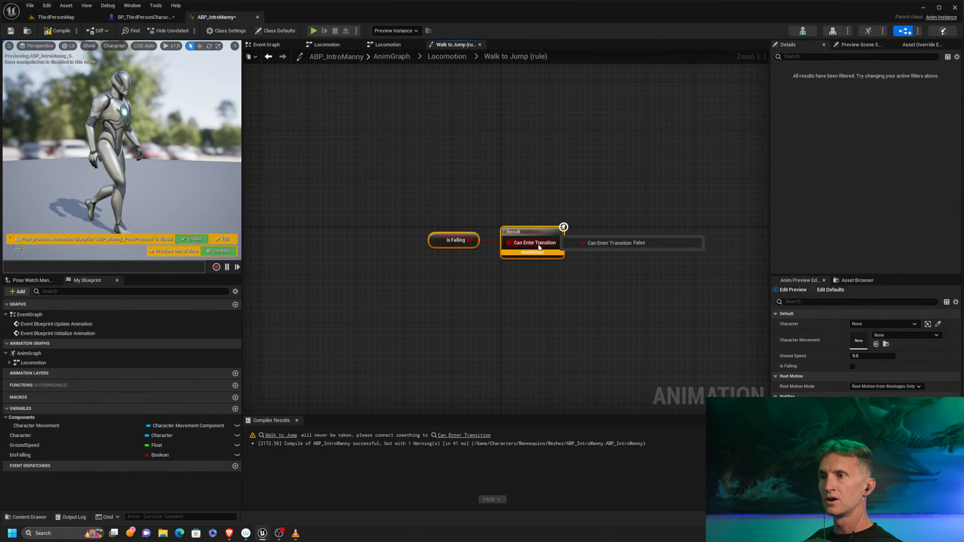
left_click(54, 34)
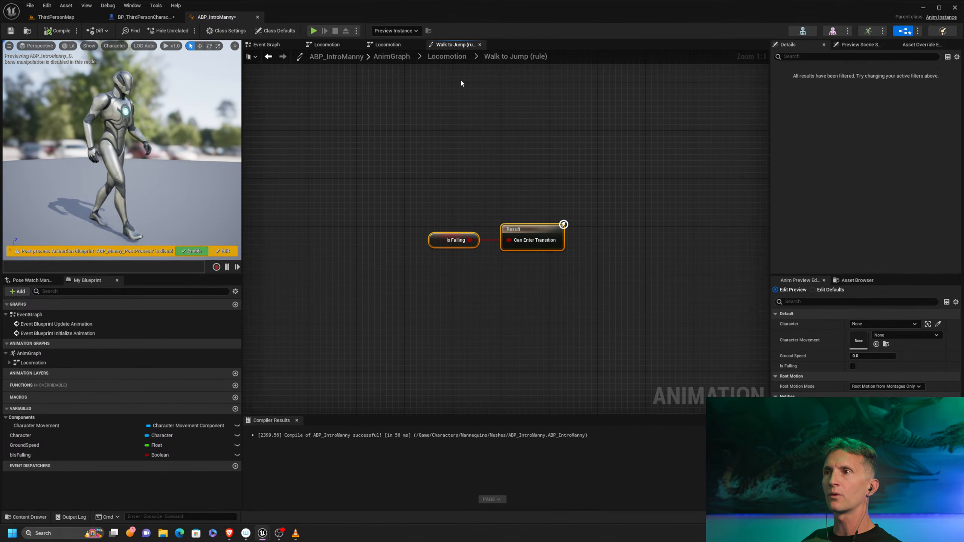
Return to the Locomotion state machine and inspect the transition settings between Walk and Jump
left_click(455, 57)
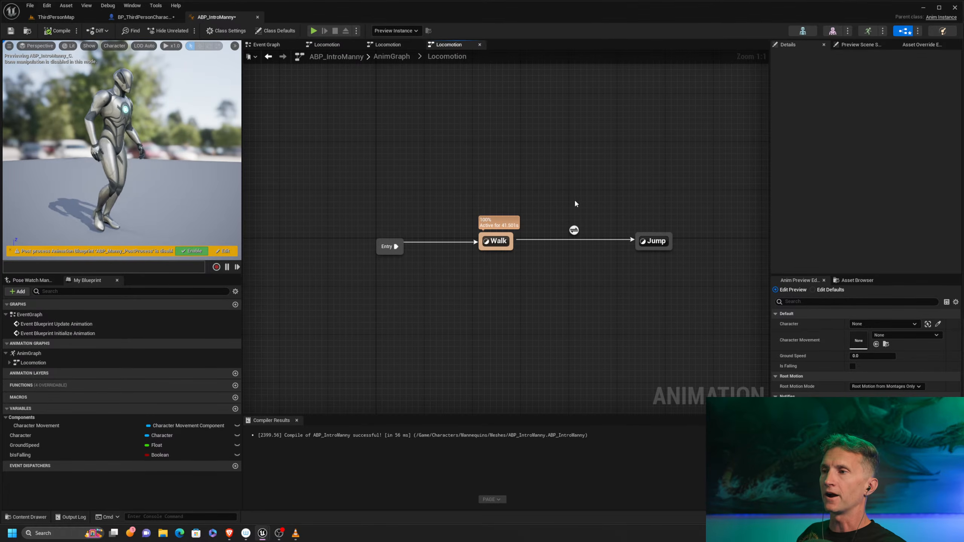
left_click(575, 230)
right_click_drag(585, 182, 524, 186)
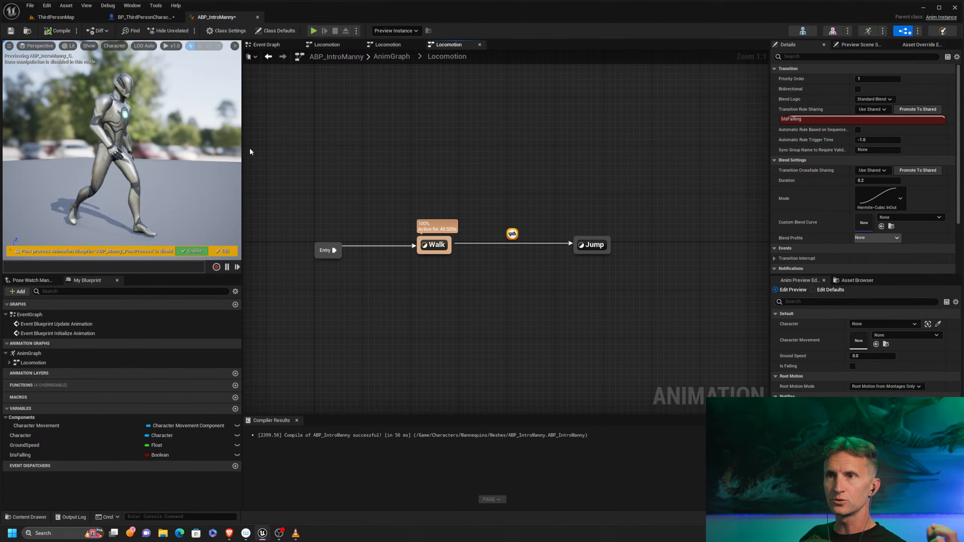
Detach the ABP_IntroManny editor into its own window and size it beside the main editor with the state machine visible
left_click_drag(216, 17, 669, 12)
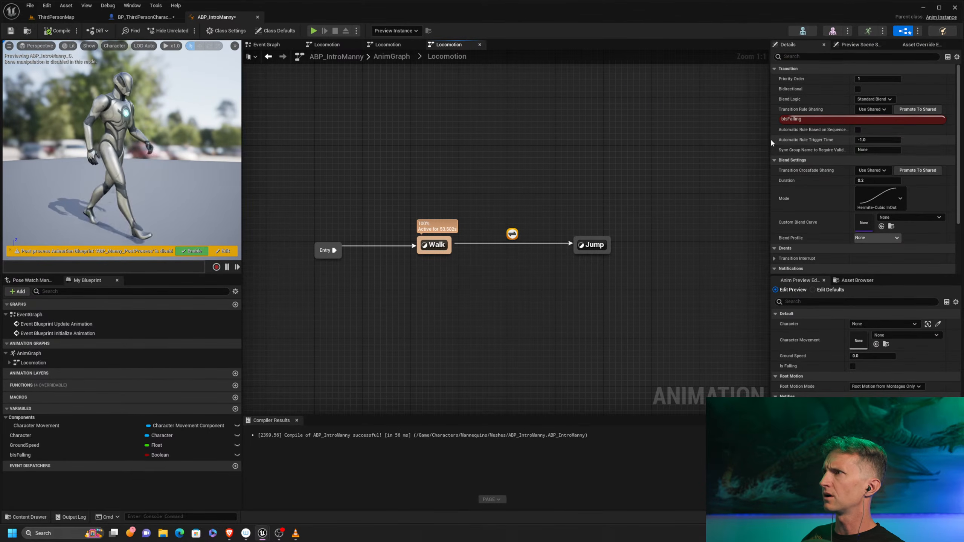
left_click_drag(216, 17, 516, 97)
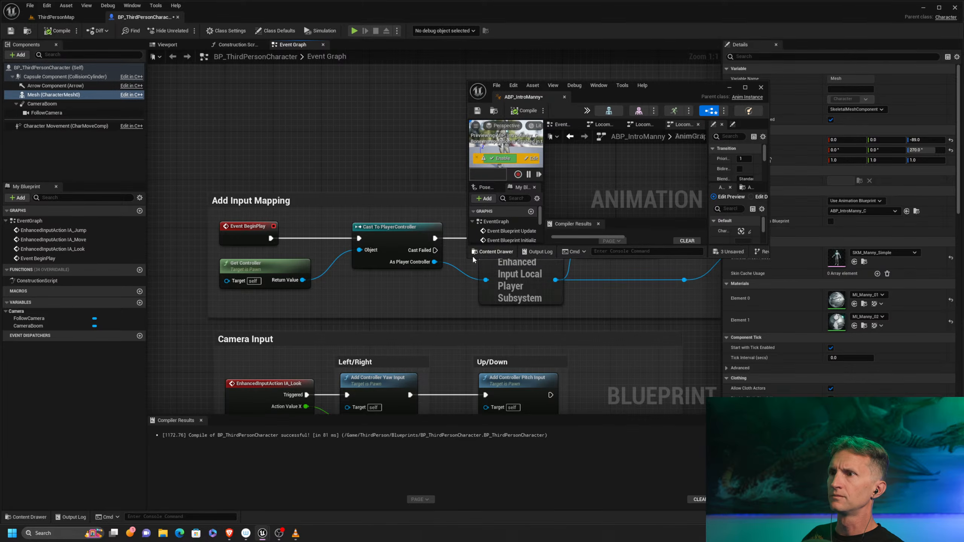
left_click_drag(473, 259, 65, 494)
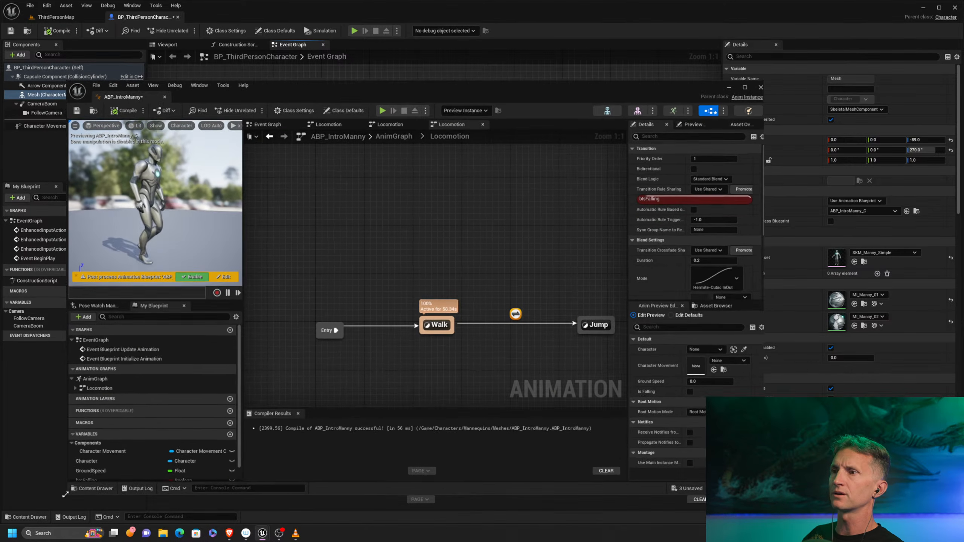
left_click_drag(559, 97, 741, 26)
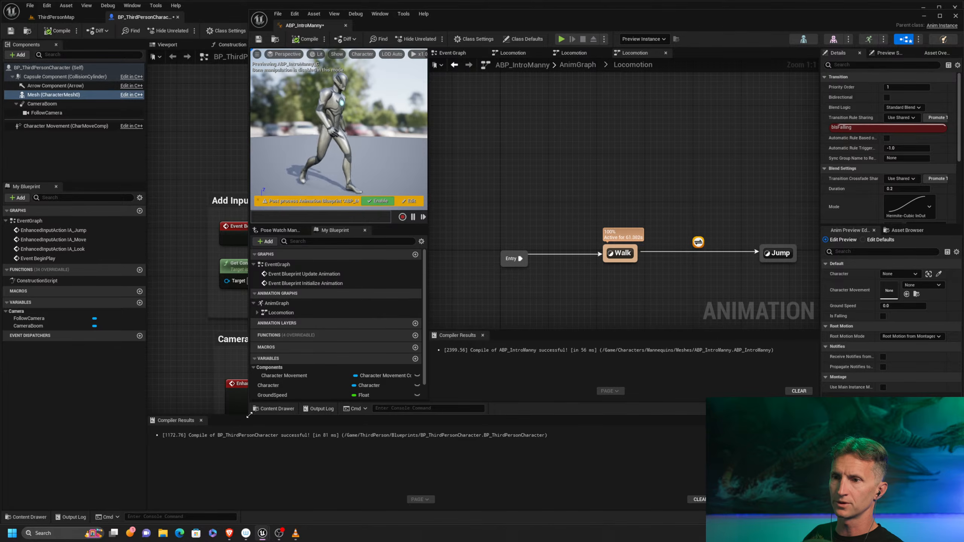
left_click_drag(249, 415, 373, 525)
right_click_drag(681, 326, 626, 316)
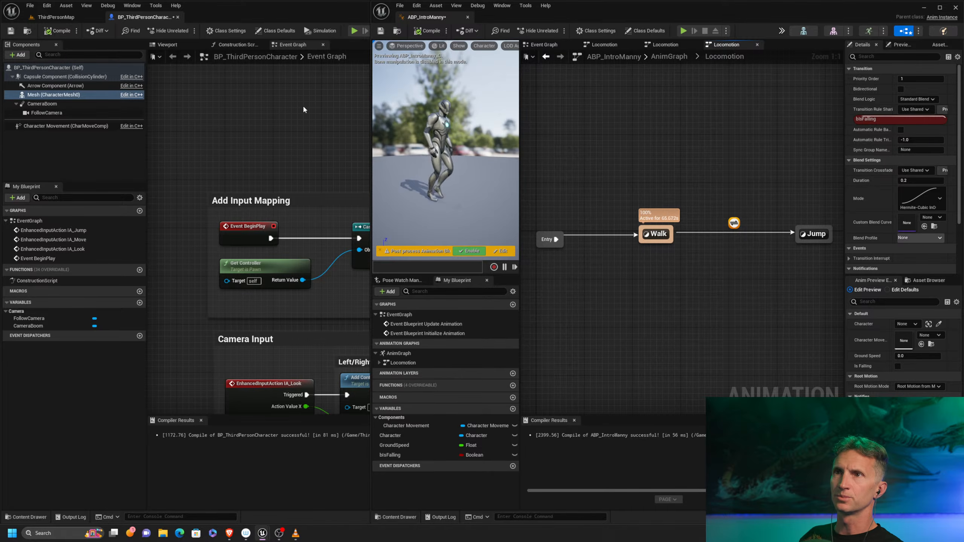
Start playing ThirdPersonMap and shift the ABP_IntroManny window aside so the character is visible
left_click(56, 17)
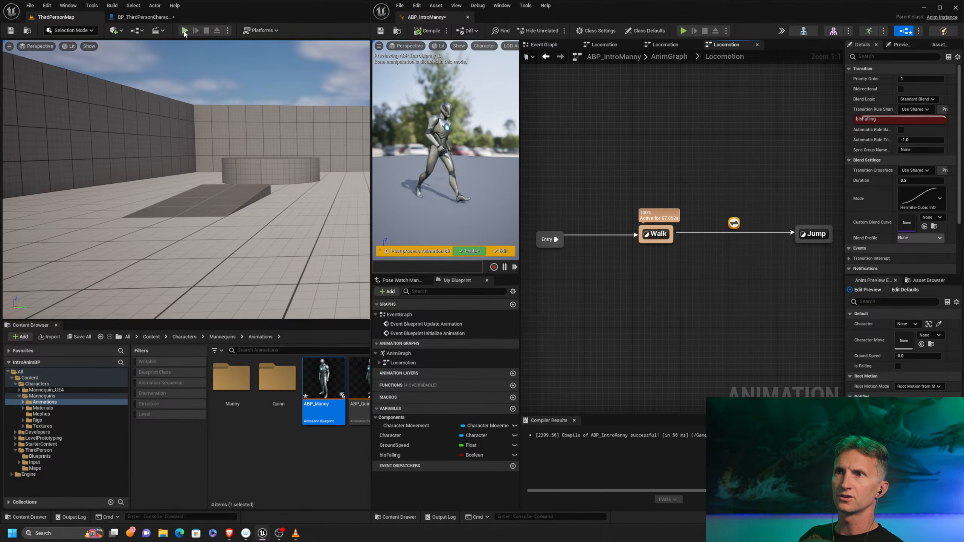
left_click(185, 31)
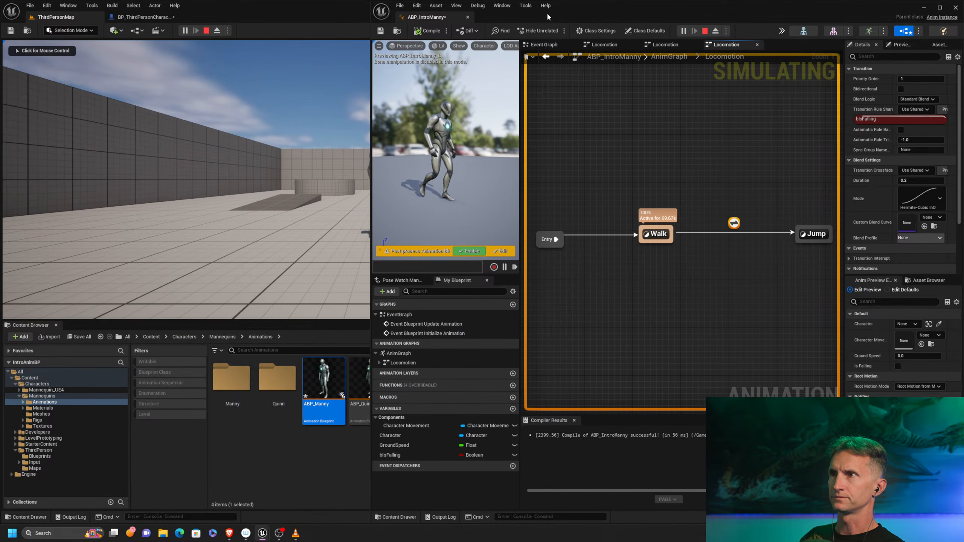
left_click_drag(546, 12, 600, 15)
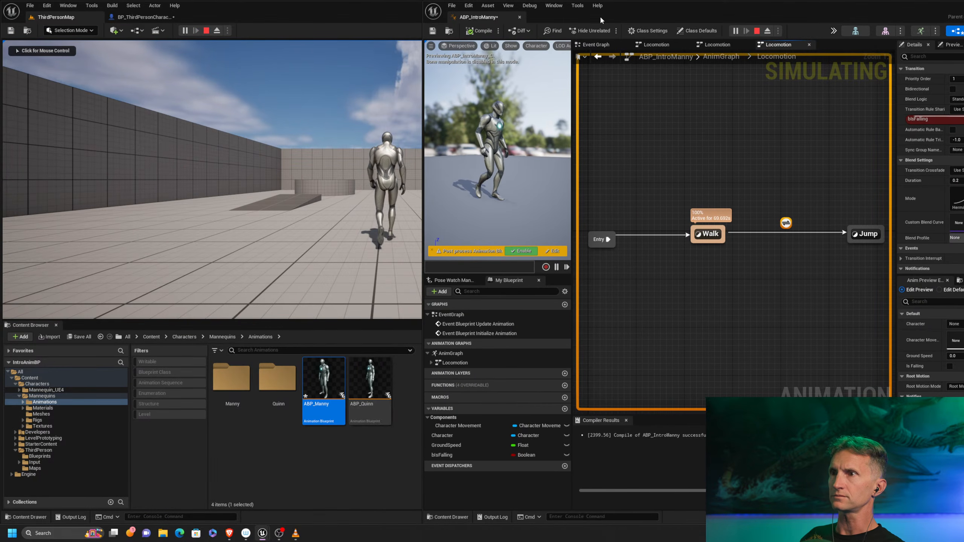
Test the character's movement sideways and forward and its jump in the running level, and end the play session
left_click(370, 160)
key("a")
key("d")
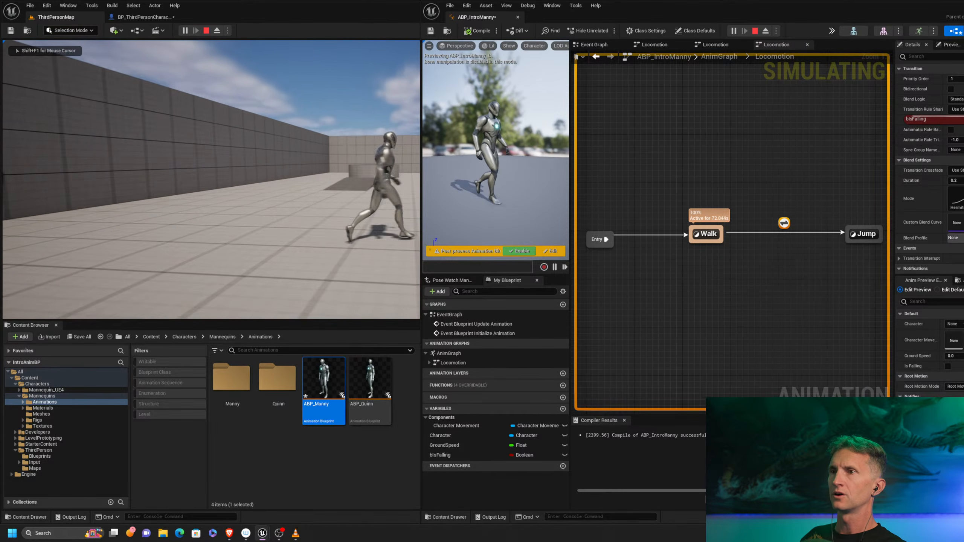
key("a")
key("d")
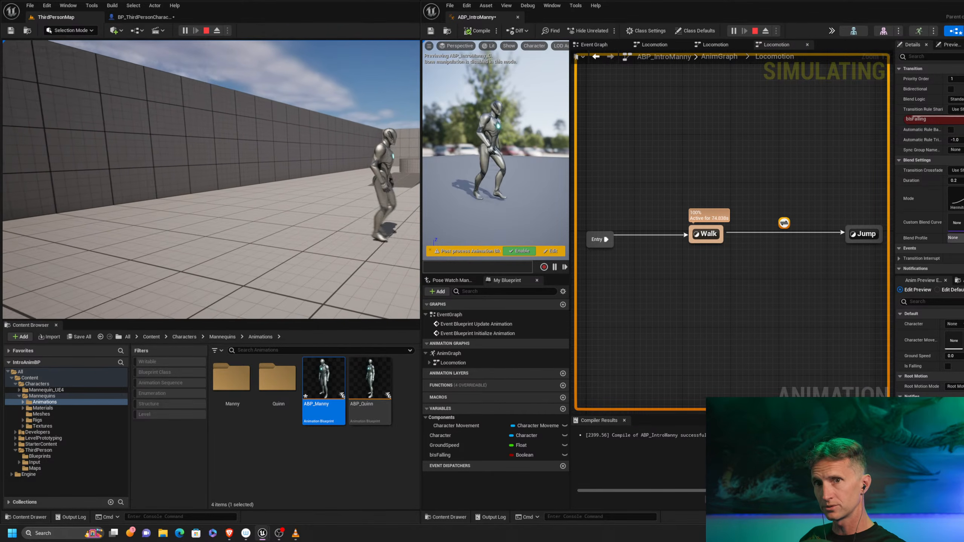
key("d")
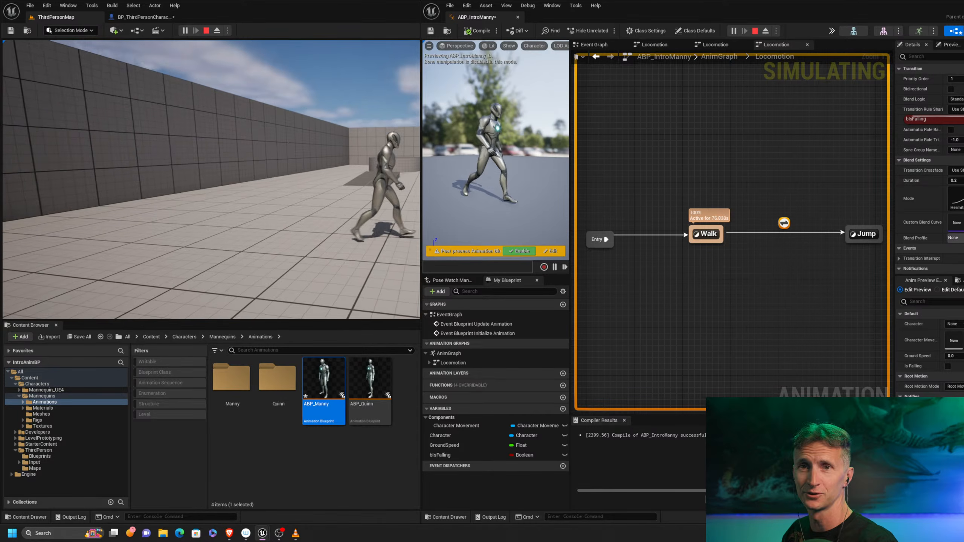
key("d")
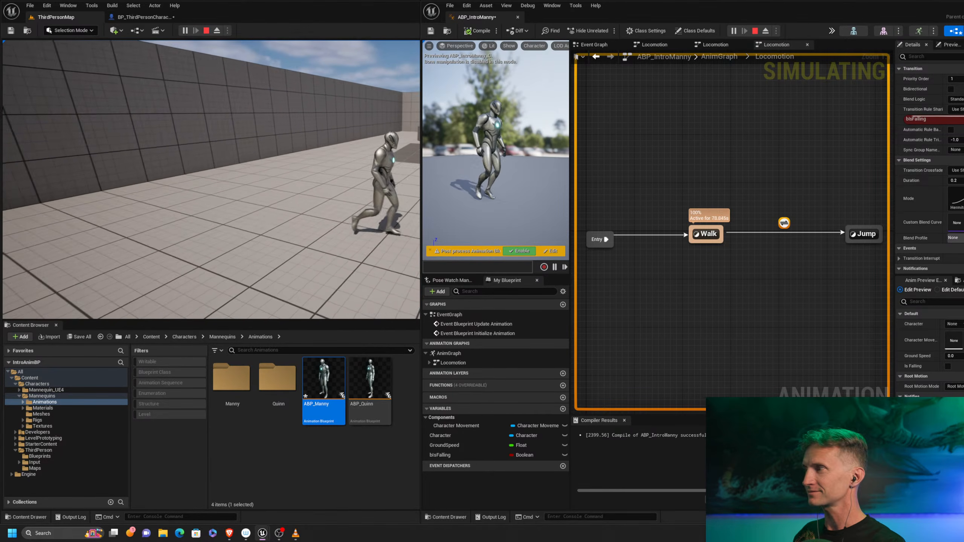
key("d")
key("w")
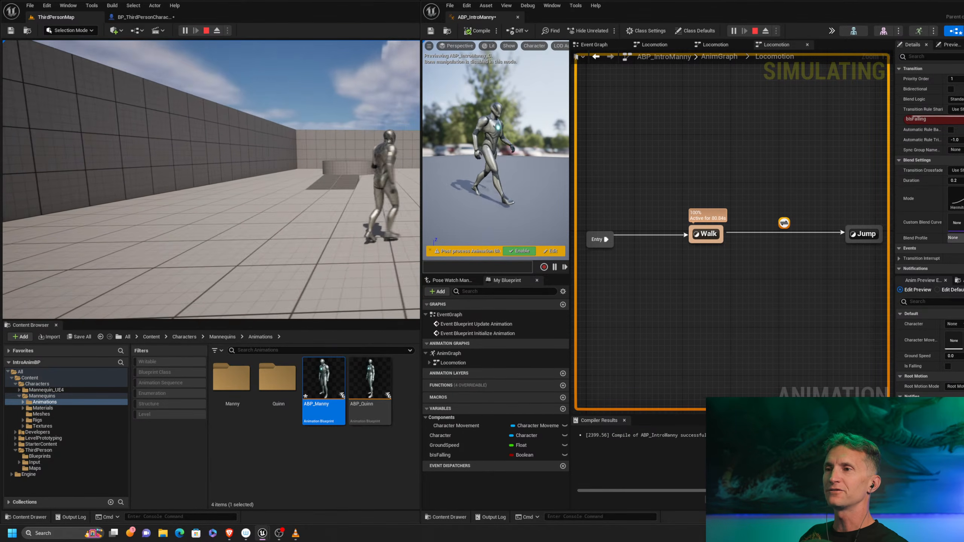
key("d")
key("w")
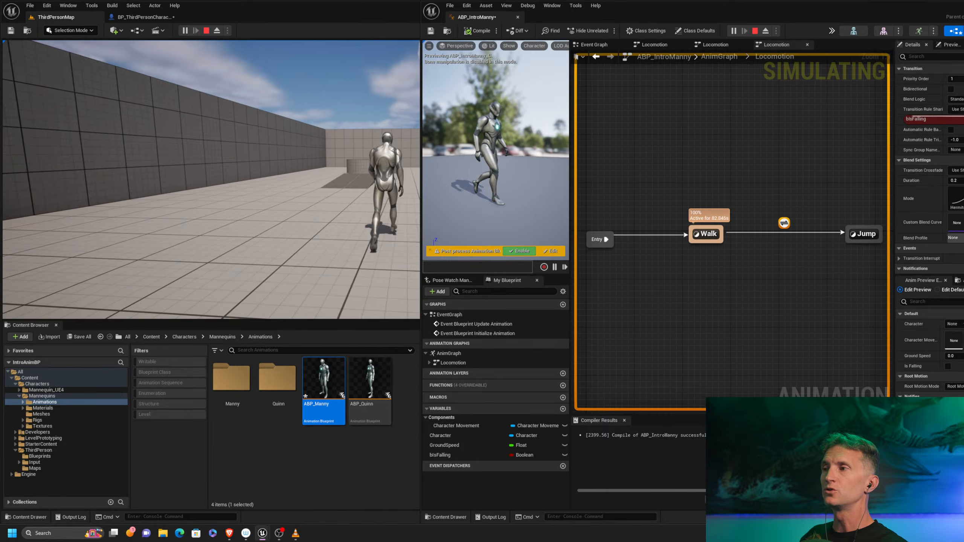
key("space")
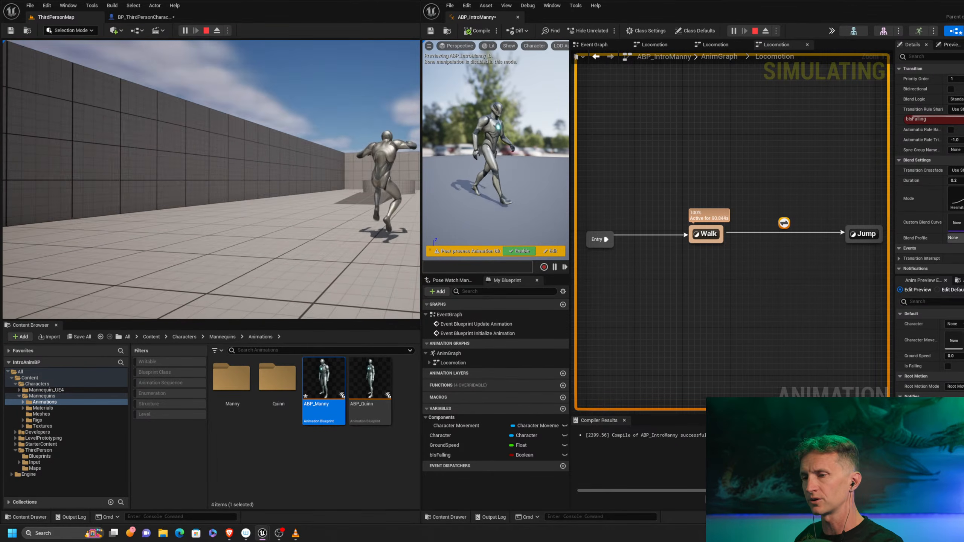
key("Escape")
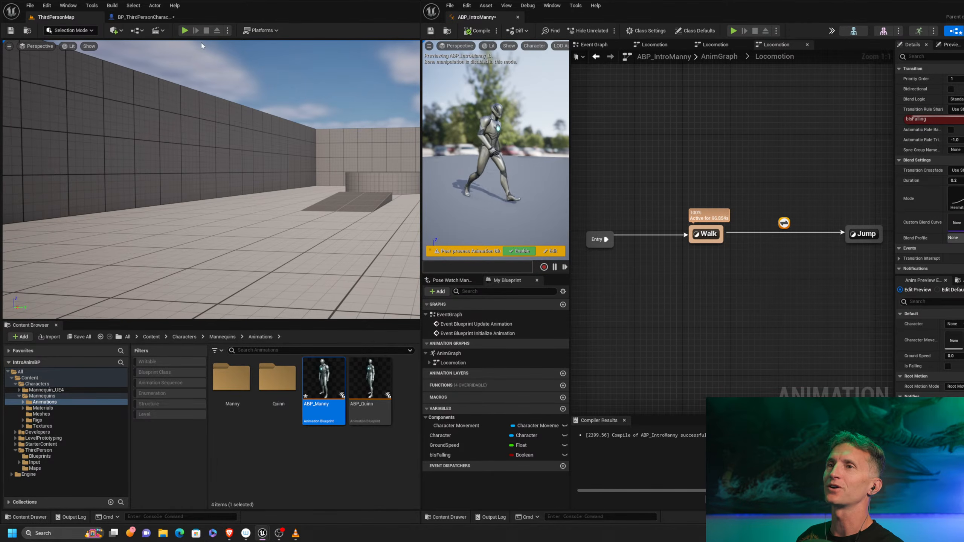
Restart play, set ABP_IntroManny's debug object to ABP_IntroManny_C_0 in BP_ThirdPersonCharacter0 (spawned), and take control of the uncovered character
left_click(184, 30)
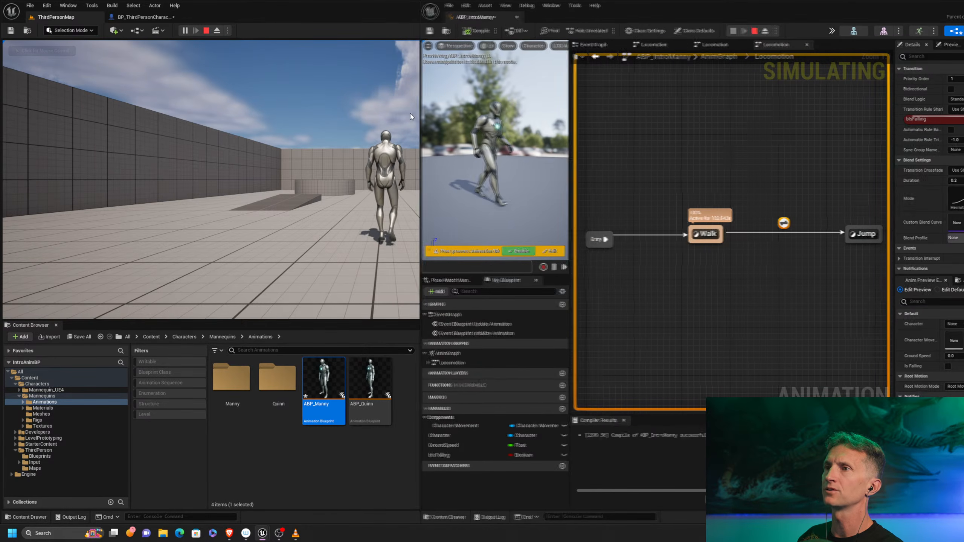
left_click_drag(421, 114, 86, 127)
left_click(504, 30)
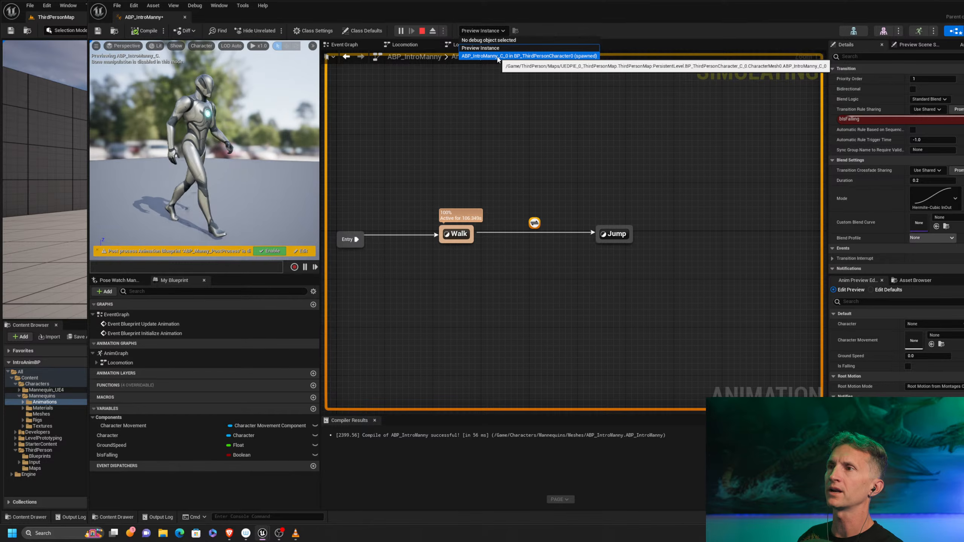
left_click(498, 57)
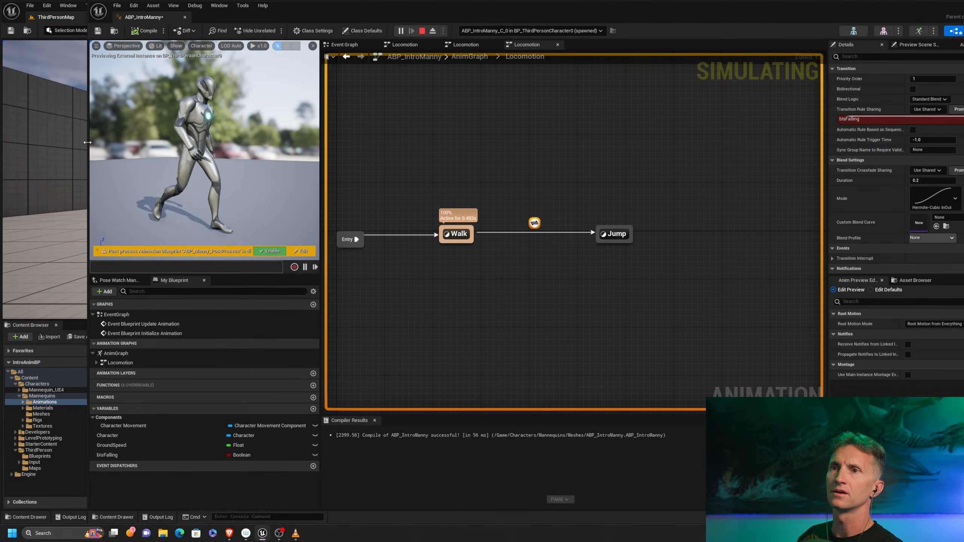
left_click_drag(87, 143, 433, 148)
left_click(364, 169)
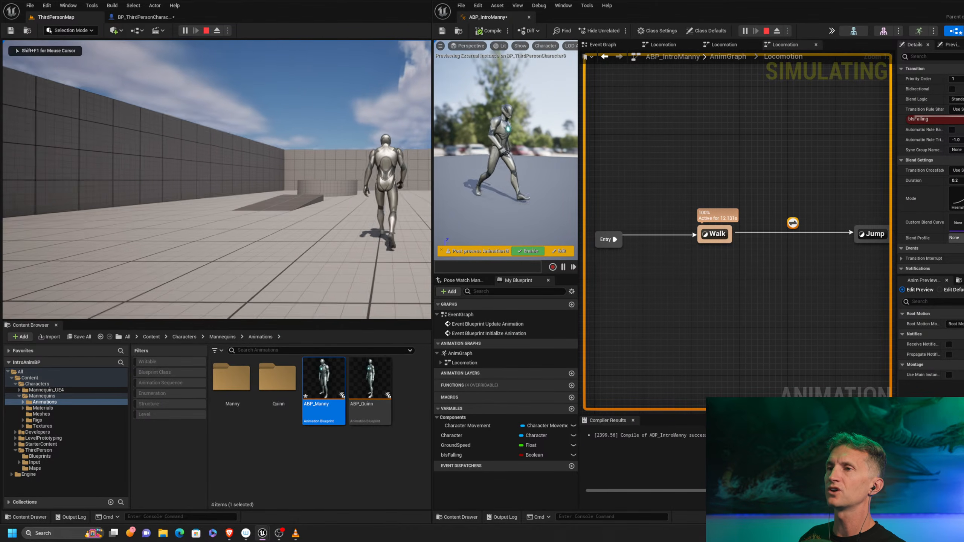
Move the character around the running level and make it jump while watching the active state in the Locomotion state machine
key("s")
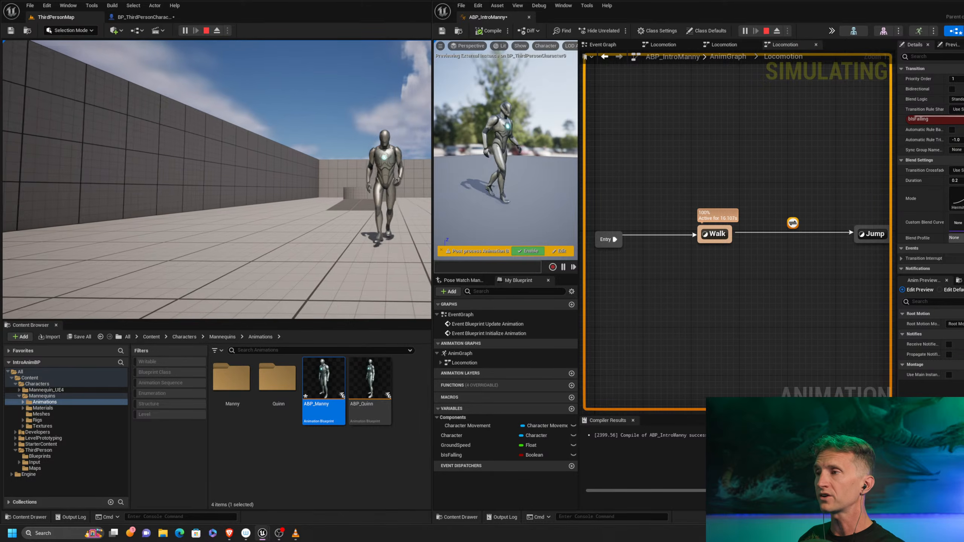
key("d")
key("space")
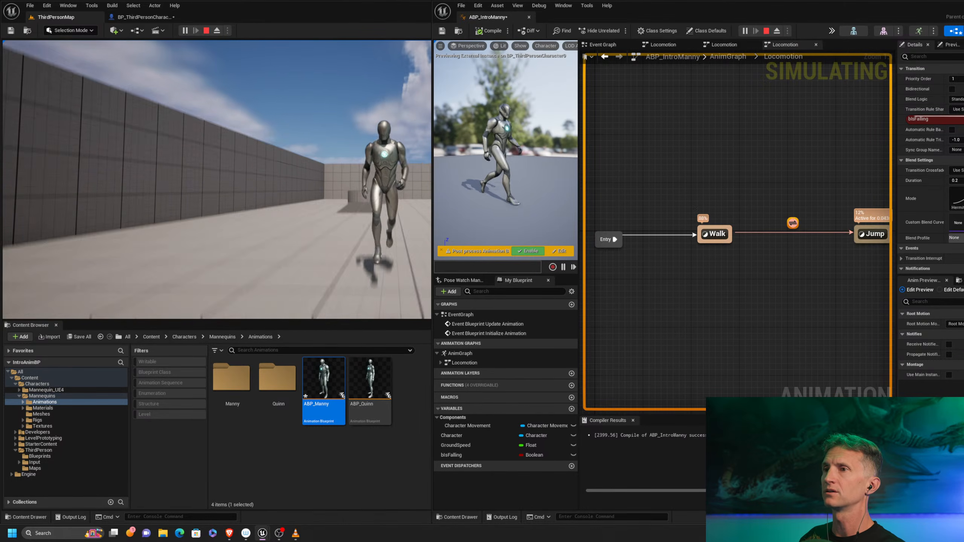
key("d")
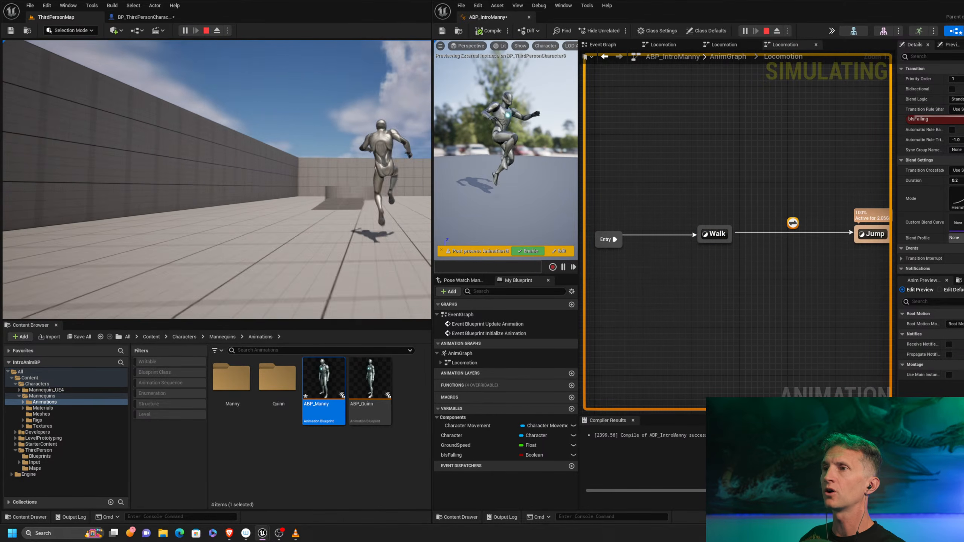
key("w")
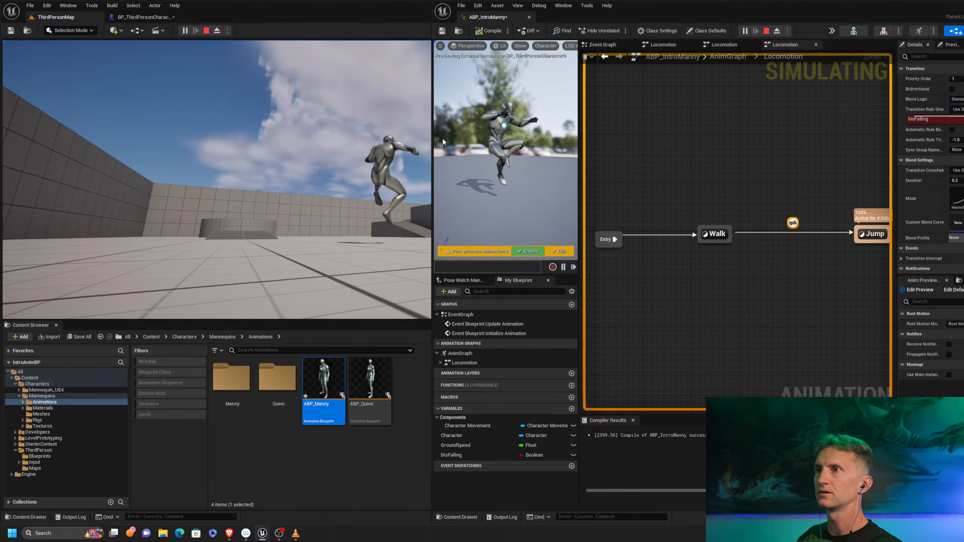
Dock the ABP_IntroManny editor back into the main editor window and end the play session
key("shift+F1")
left_click_drag(493, 16, 402, 18)
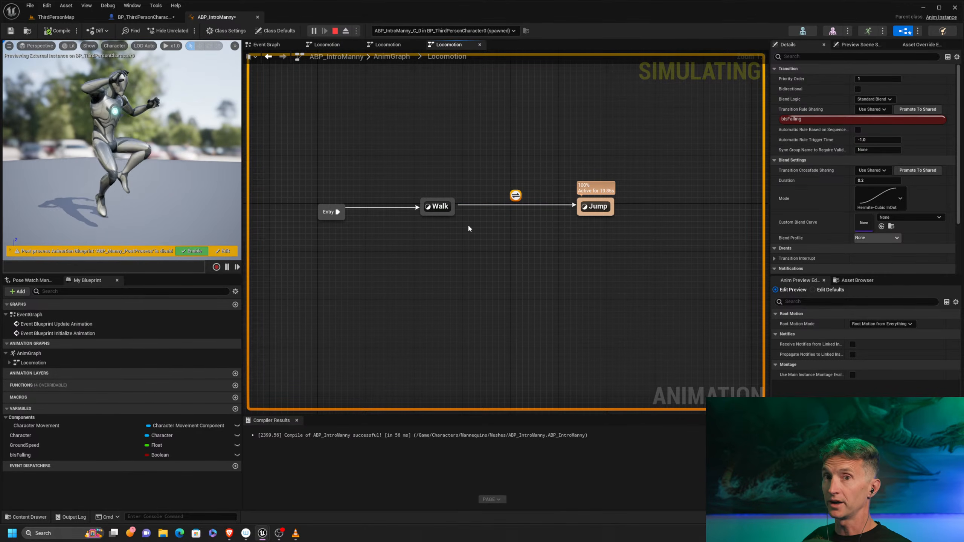
key("Escape")
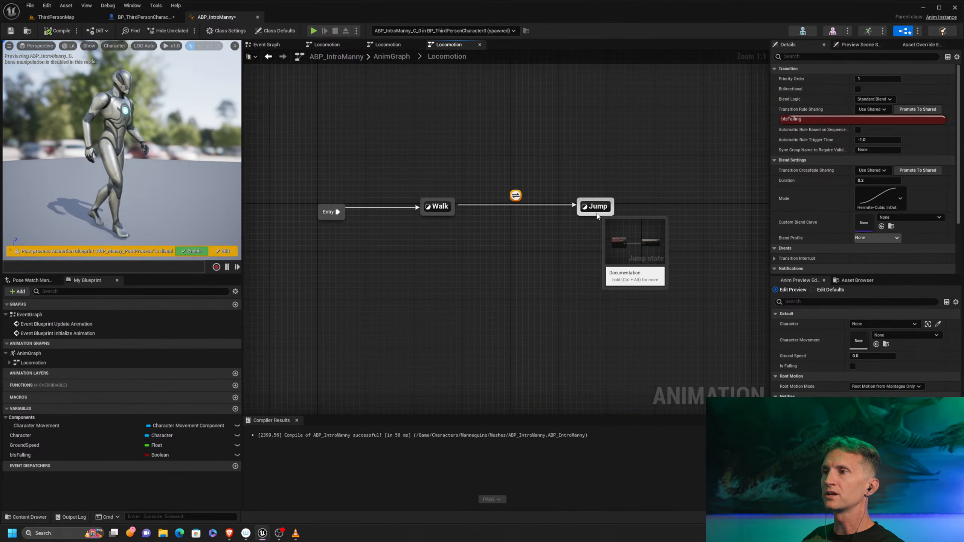
Create a transition from the Jump state back to the Walk state and open its rule graph
left_click_drag(601, 214, 452, 216)
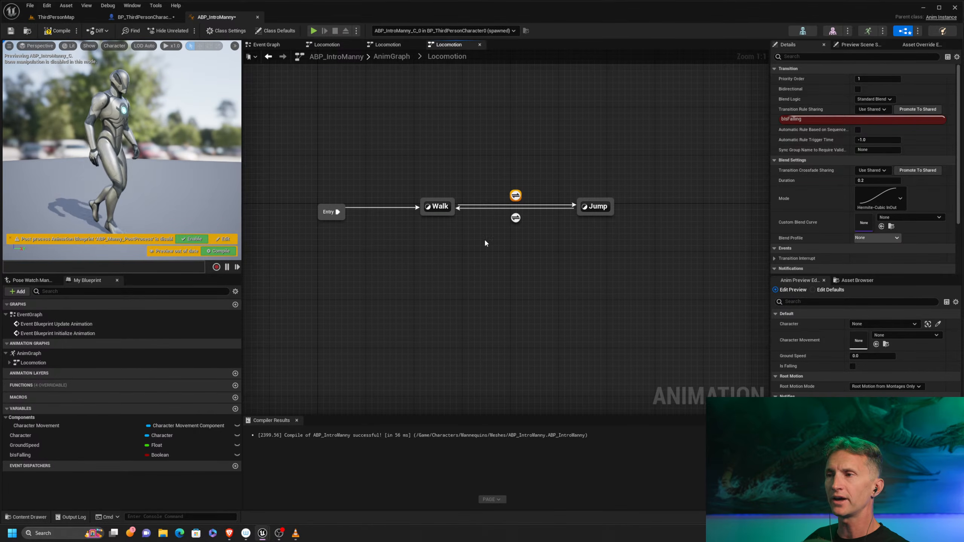
left_click(515, 218)
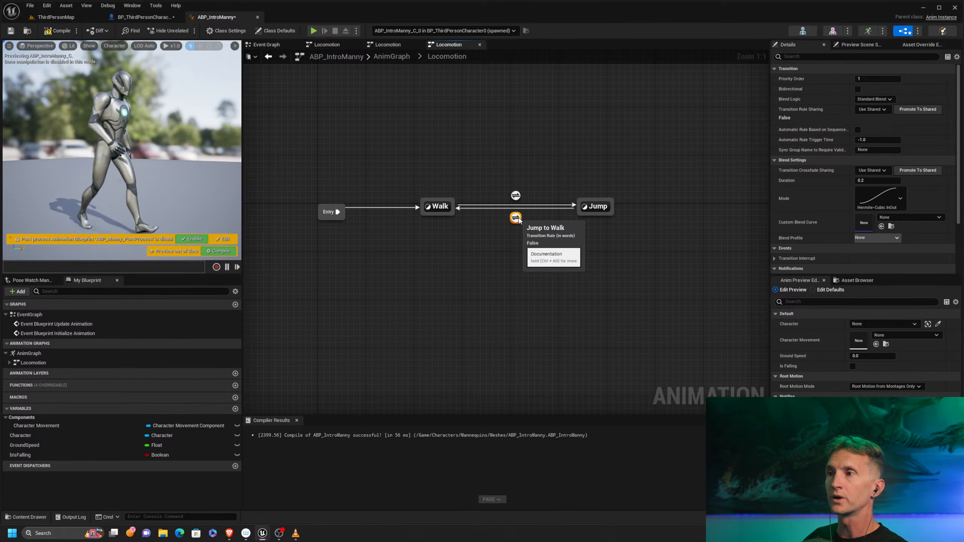
double_click(515, 218)
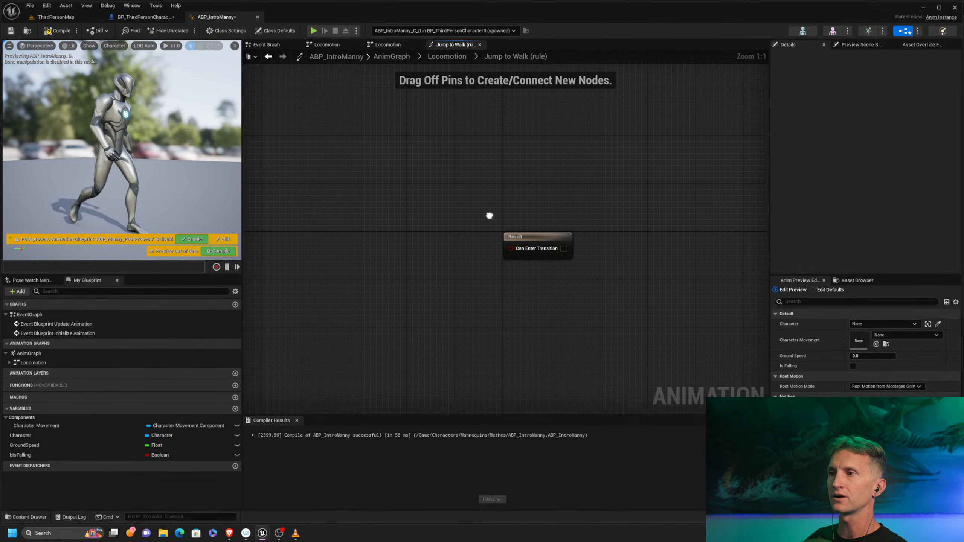
Add a getter for bIsFalling to the Jump to Walk rule and feed it into a NOT Boolean node
left_click_drag(35, 454, 343, 240)
left_click(374, 252)
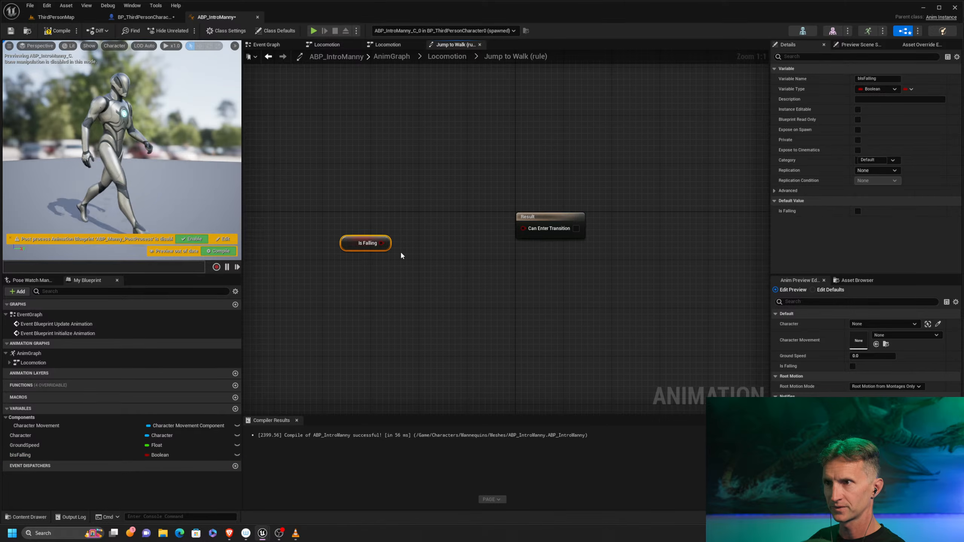
left_click_drag(349, 240, 444, 208)
type("!")
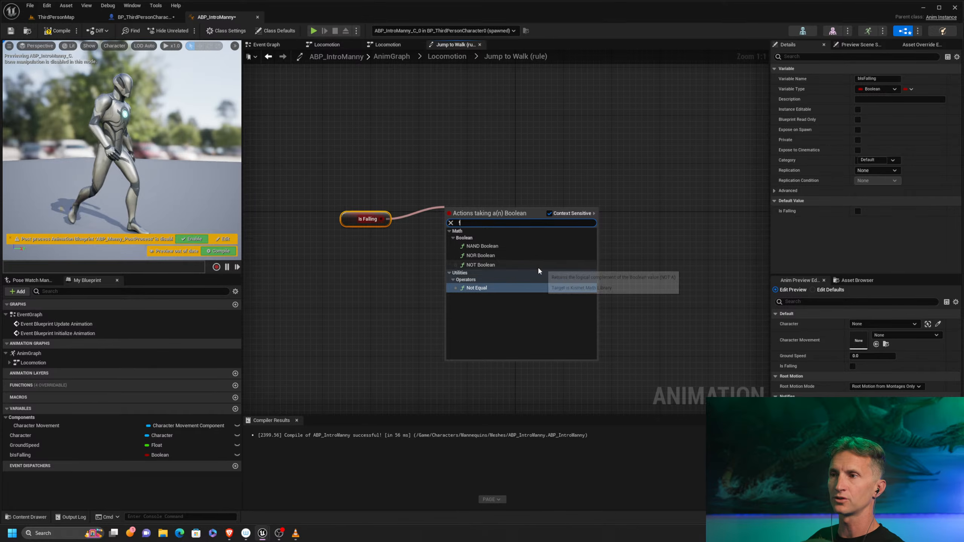
left_click(486, 265)
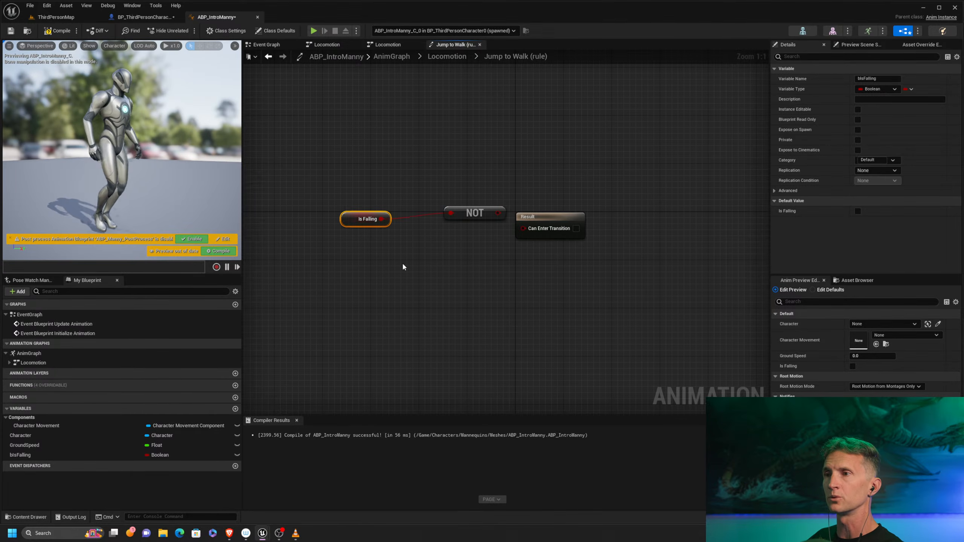
Line up the Is Falling and NOT nodes, connect NOT to the result's Can Enter Transition, and compile ABP_IntroManny
left_click_drag(357, 218, 387, 212)
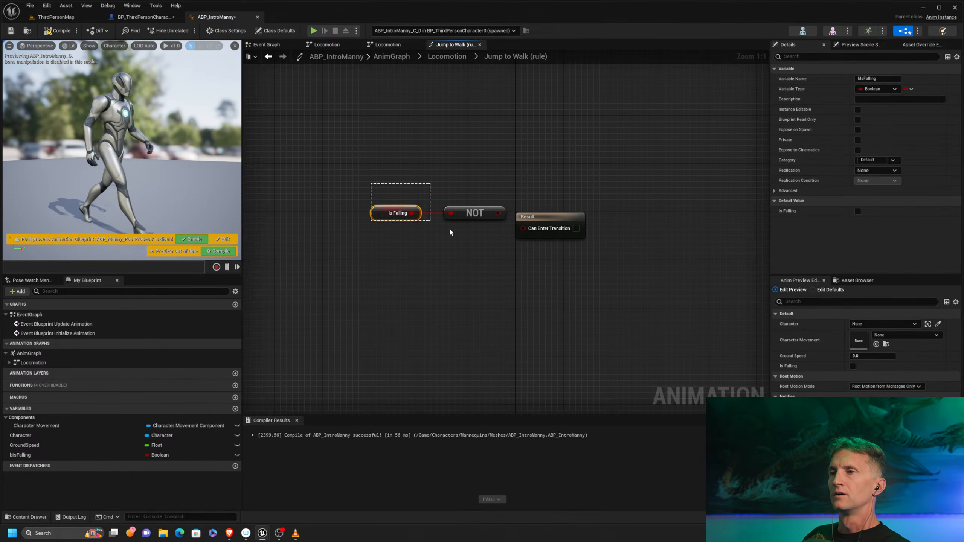
left_click(464, 215)
left_click_drag(464, 215, 417, 229)
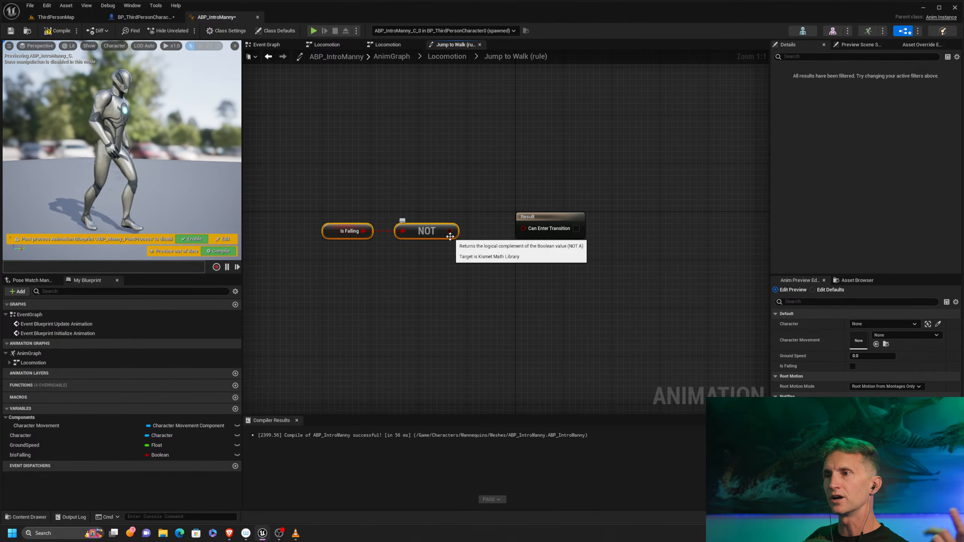
left_click_drag(411, 259, 410, 261)
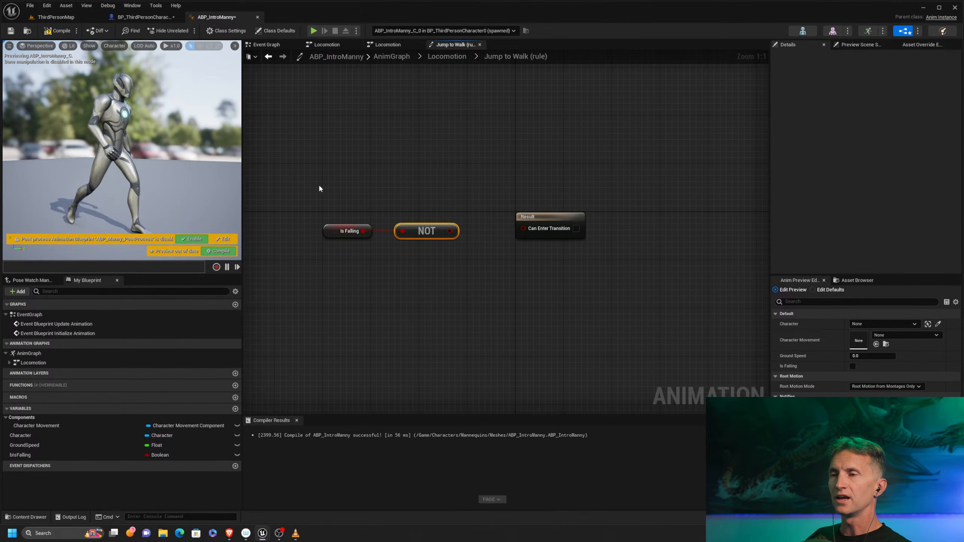
left_click_drag(345, 190, 417, 264)
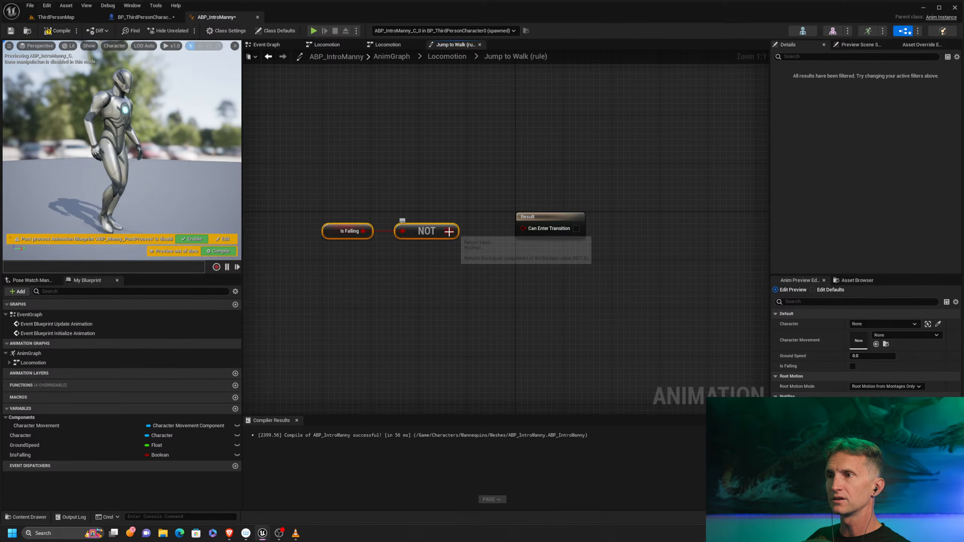
left_click_drag(450, 231, 523, 228)
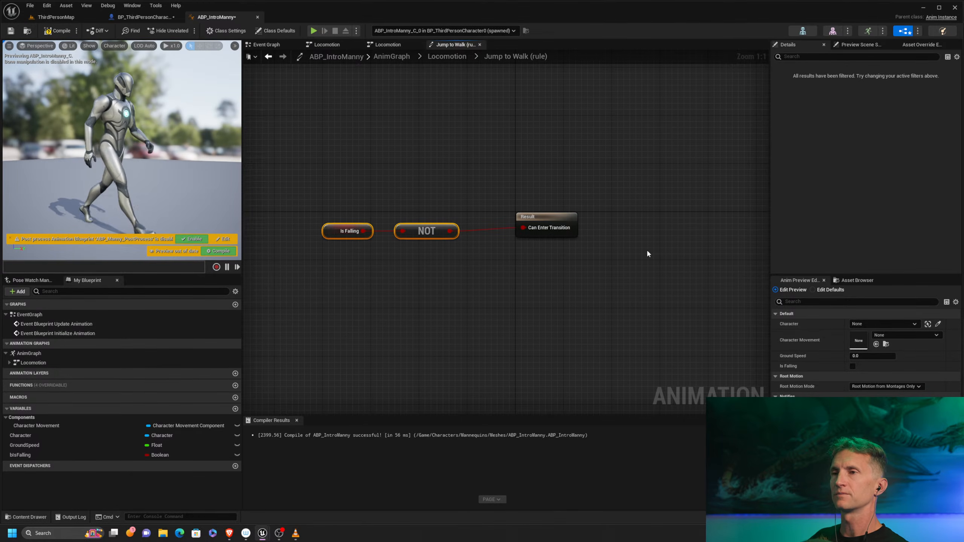
left_click(57, 30)
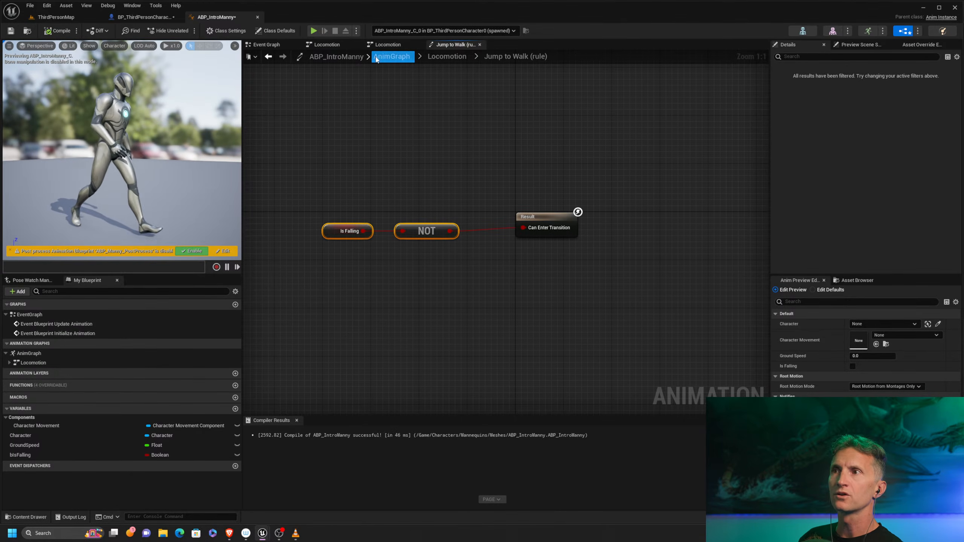
Review how the Locomotion state machine feeds Output Pose in the AnimGraph, and inspect its Walk and Jump states
left_click(431, 58)
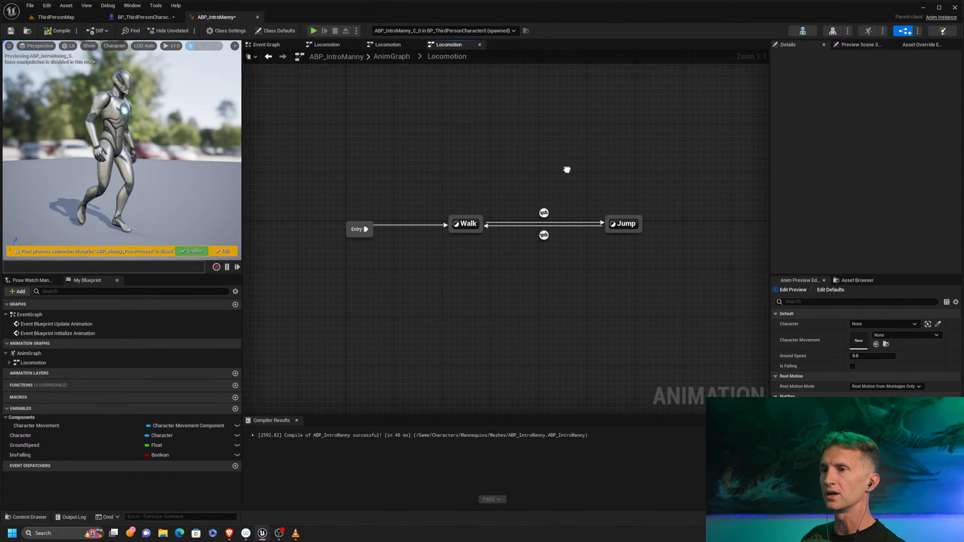
left_click(389, 58)
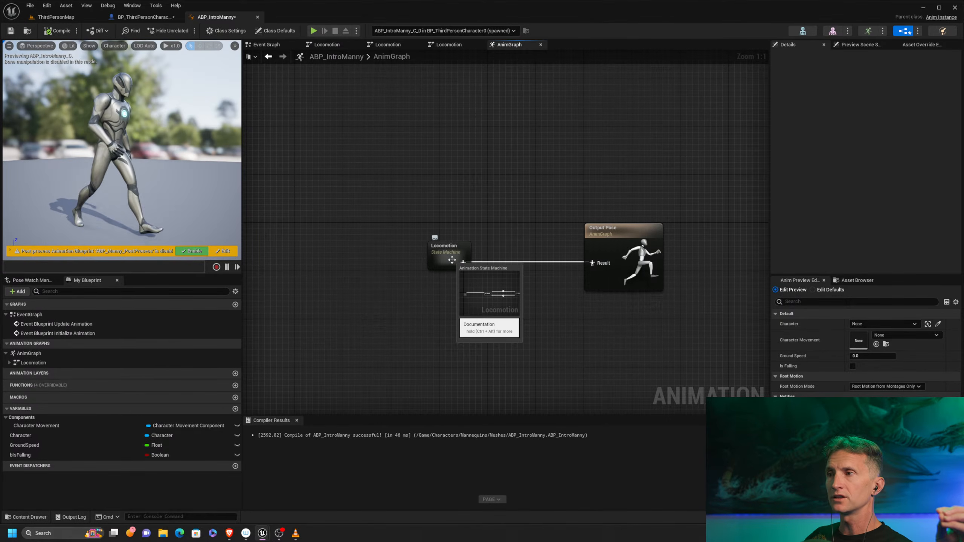
left_click_drag(501, 212, 387, 301)
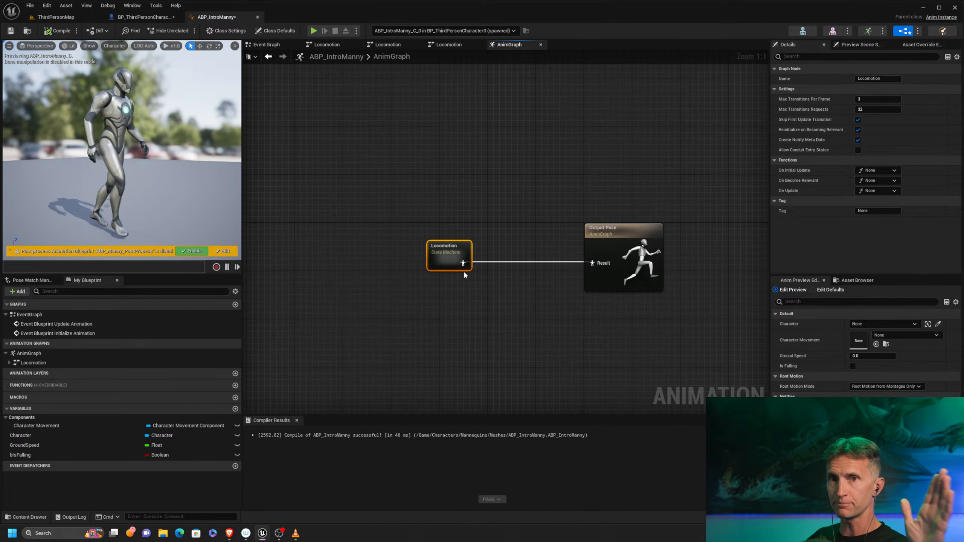
left_click(625, 249)
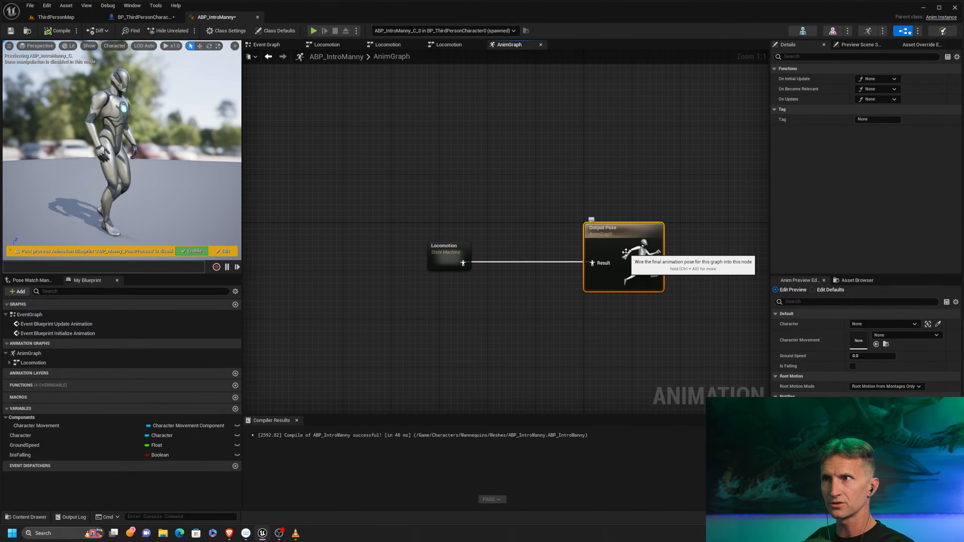
double_click(446, 258)
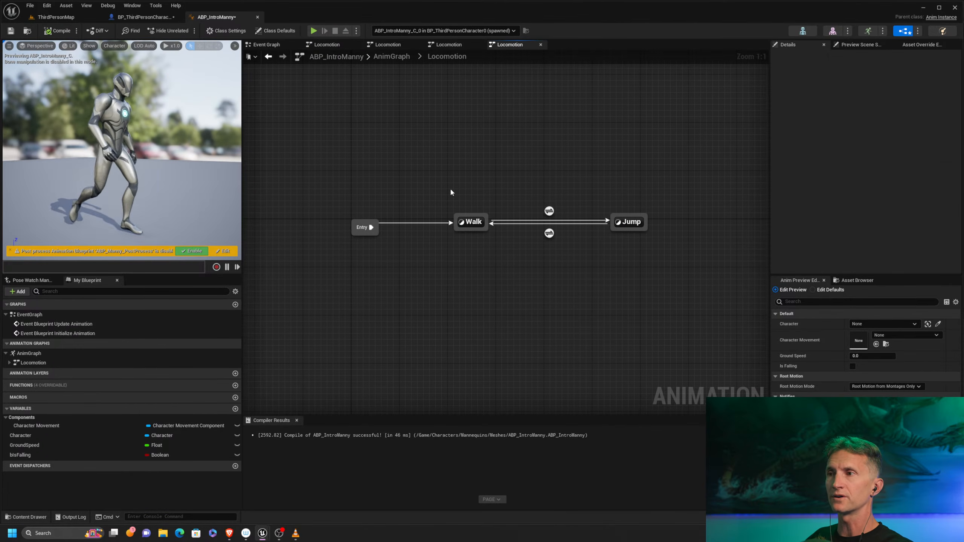
left_click(464, 222)
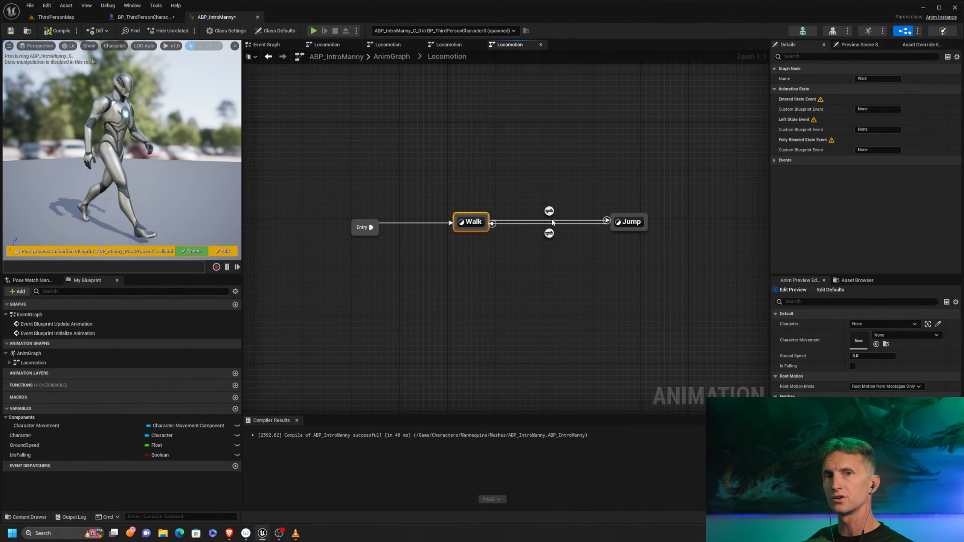
left_click(629, 224)
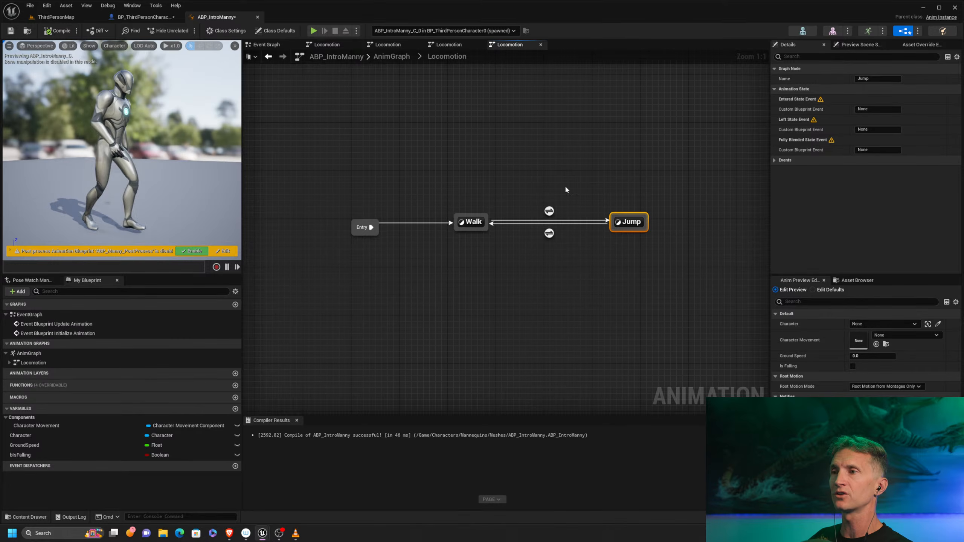
left_click_drag(488, 178, 463, 266)
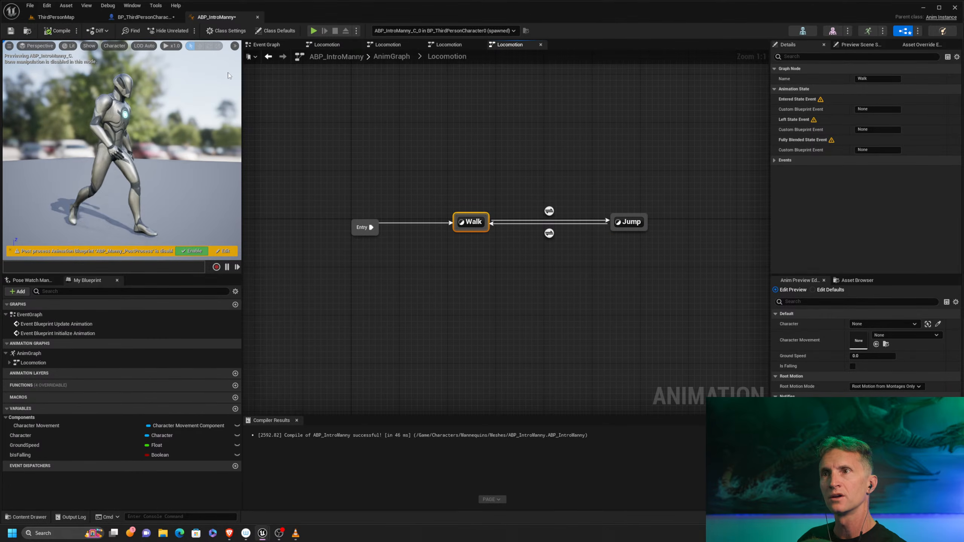
Start playing ThirdPersonMap and run the character in all directions to check the walk animation
left_click(55, 19)
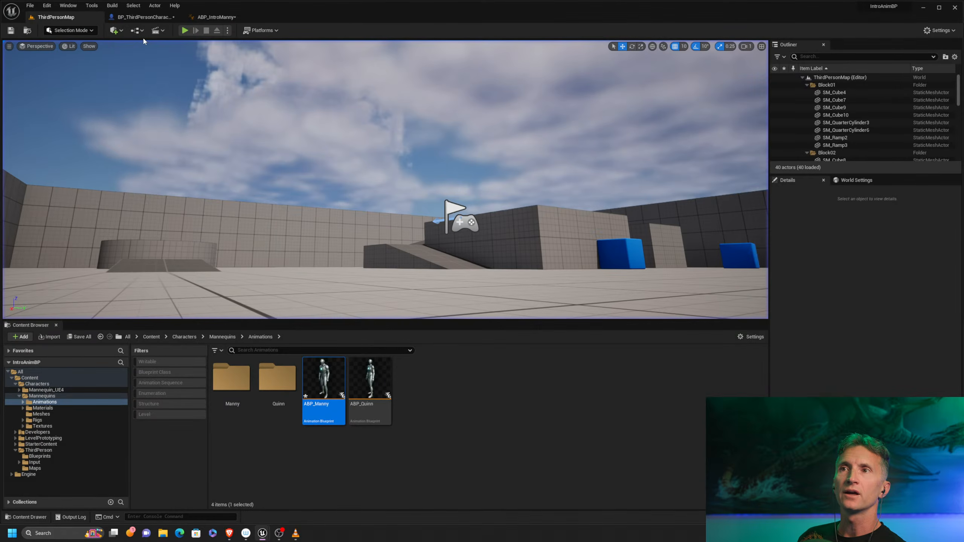
left_click(184, 30)
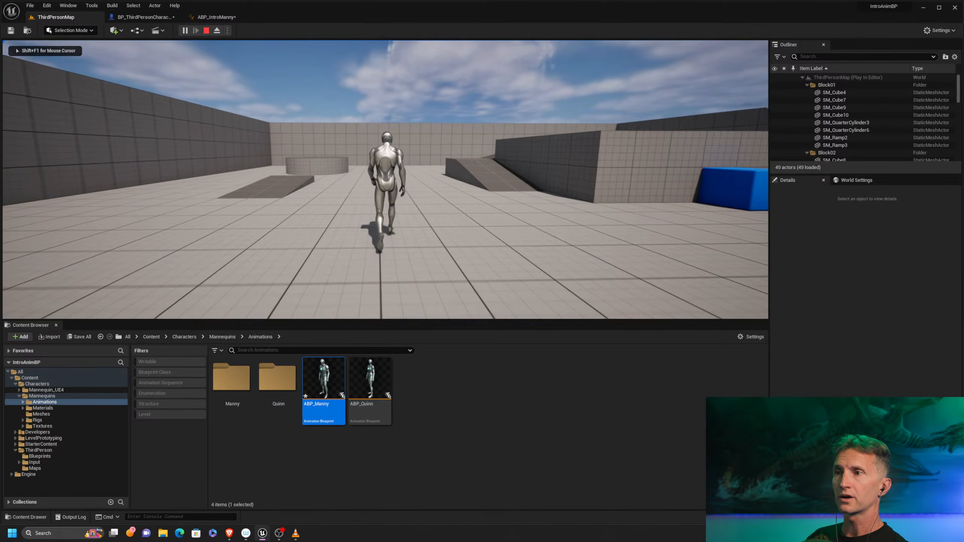
key("a")
key("s")
key("d")
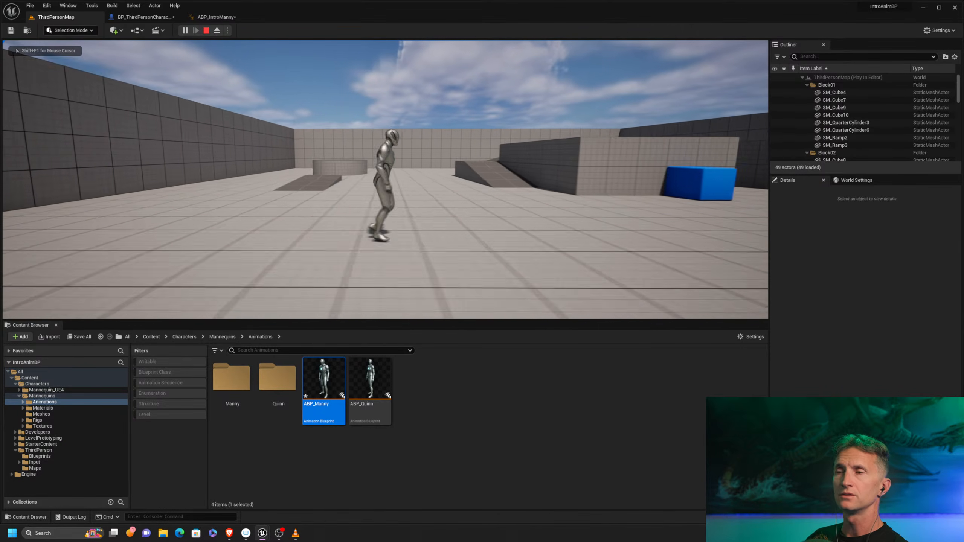
key("w")
key("a")
key("s")
key("d")
key("w")
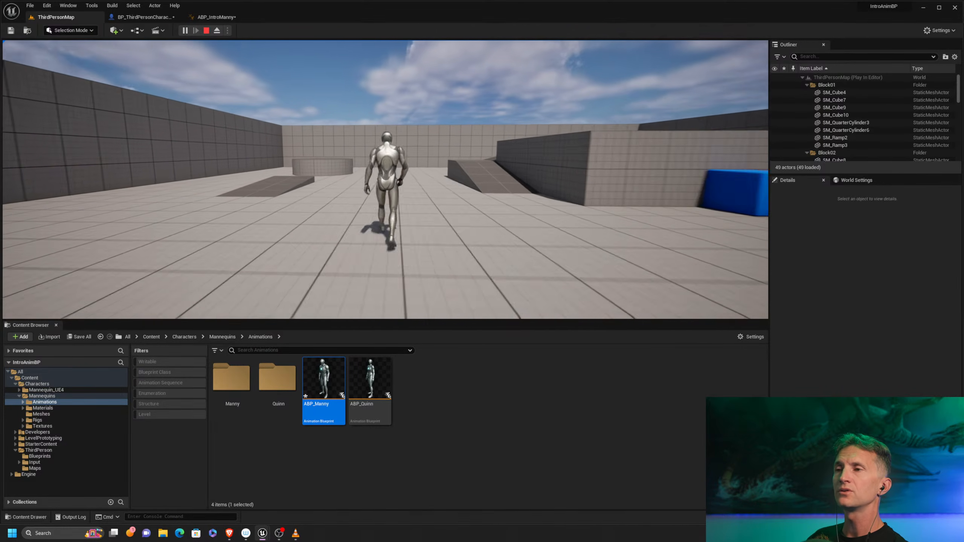
Make the character jump repeatedly between movements to check that it switches between the Walk and Jump states
key("space")
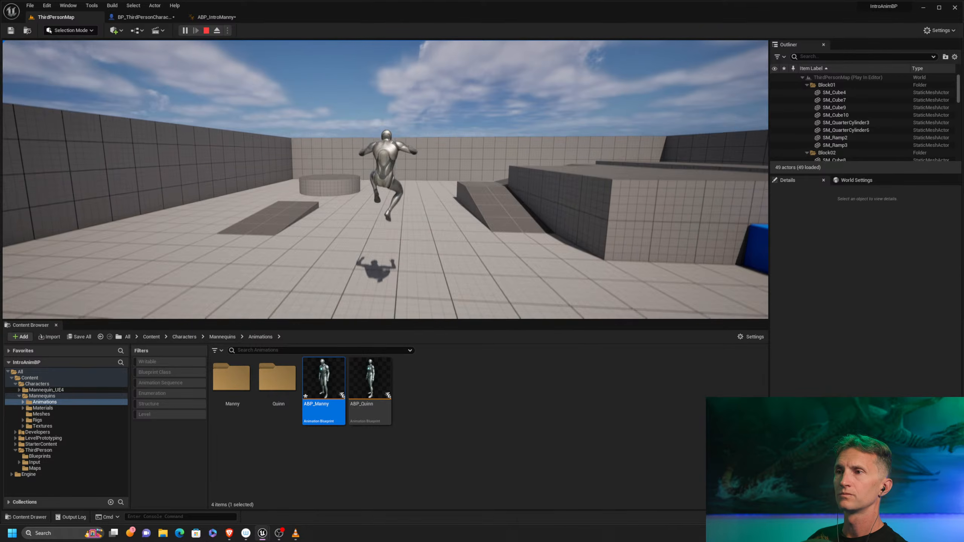
key("w")
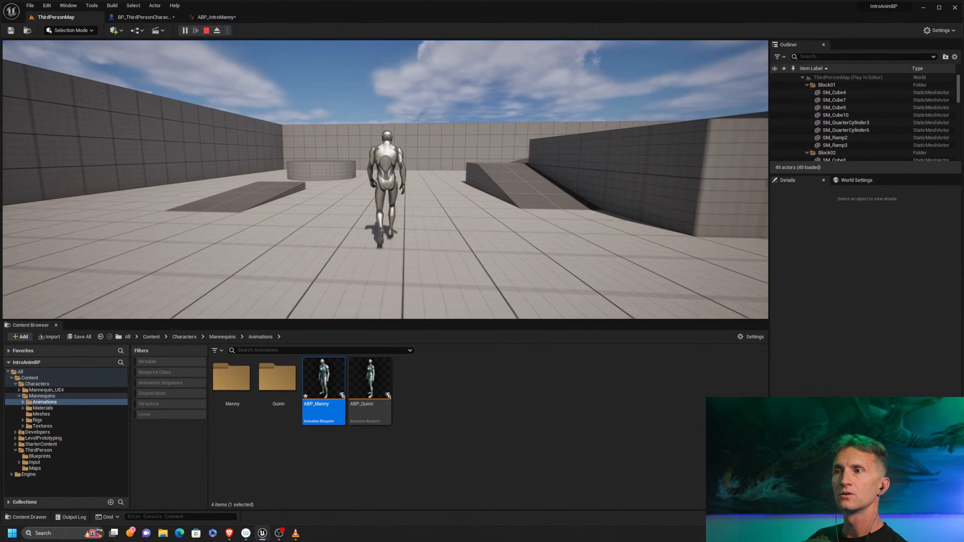
key("a")
key("s")
key("d")
key("w")
key("space")
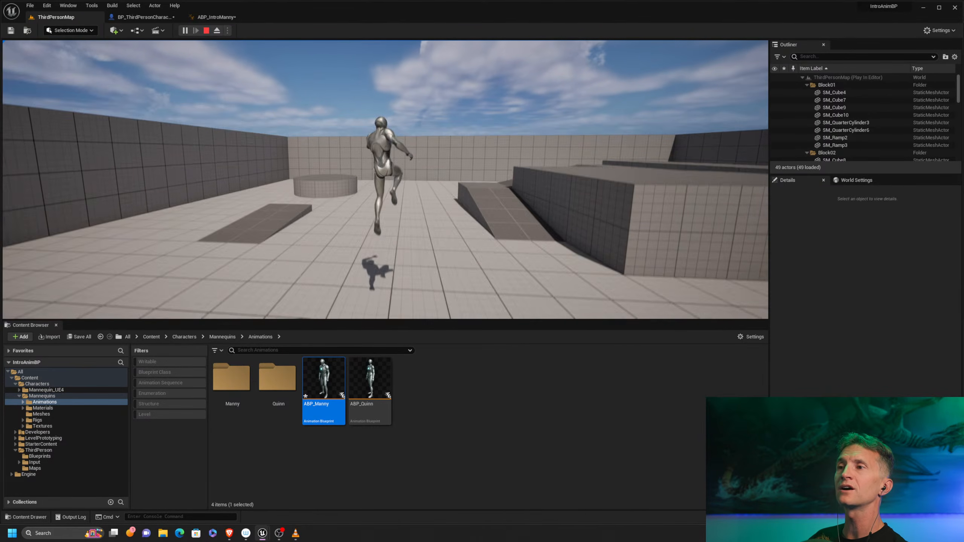
key("space")
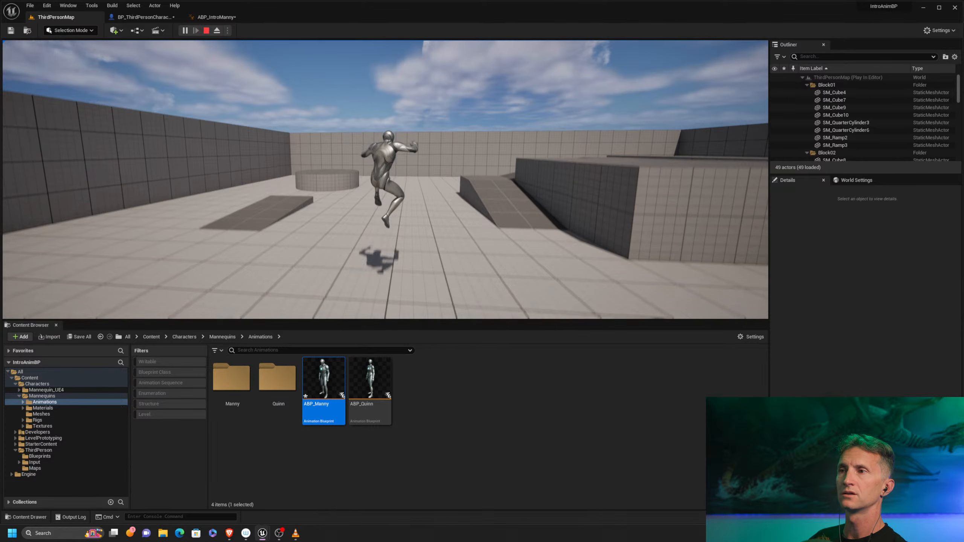
key("space")
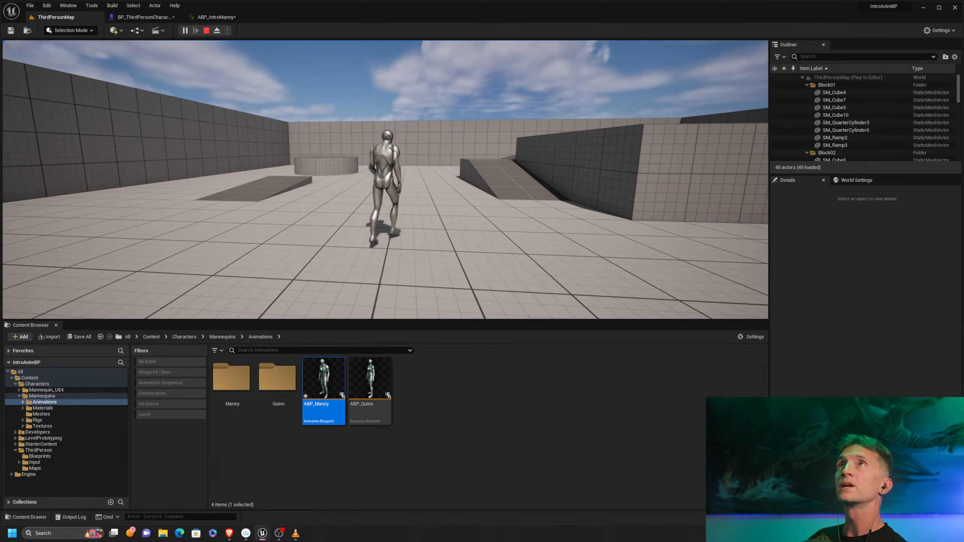
Jump and walk the character around ThirdPersonMap once more to watch its animation, and stop the play session
key("space")
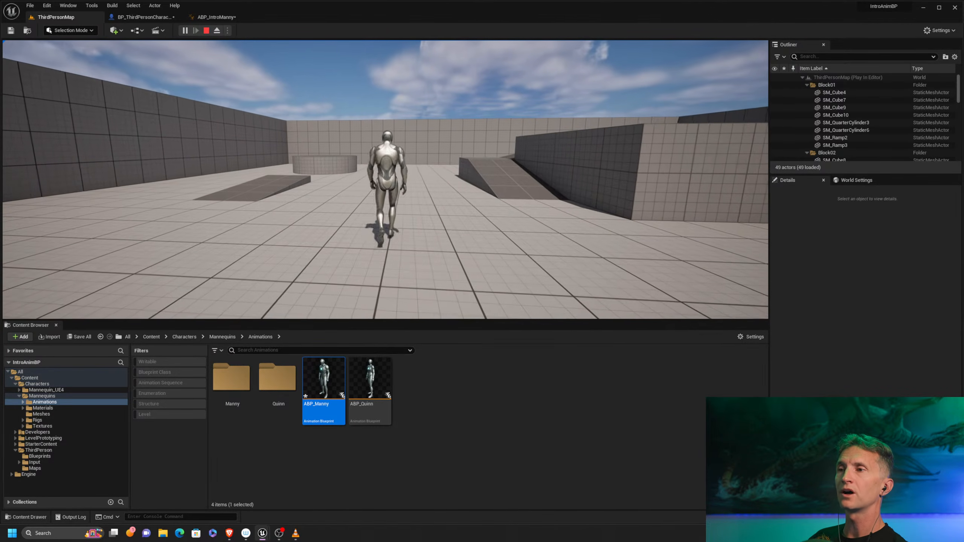
key("a")
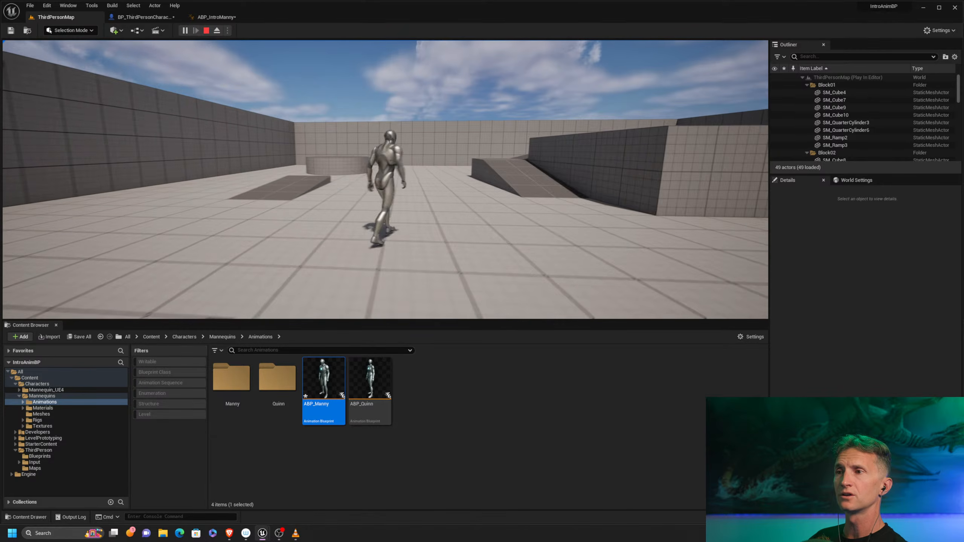
key("w")
key("d")
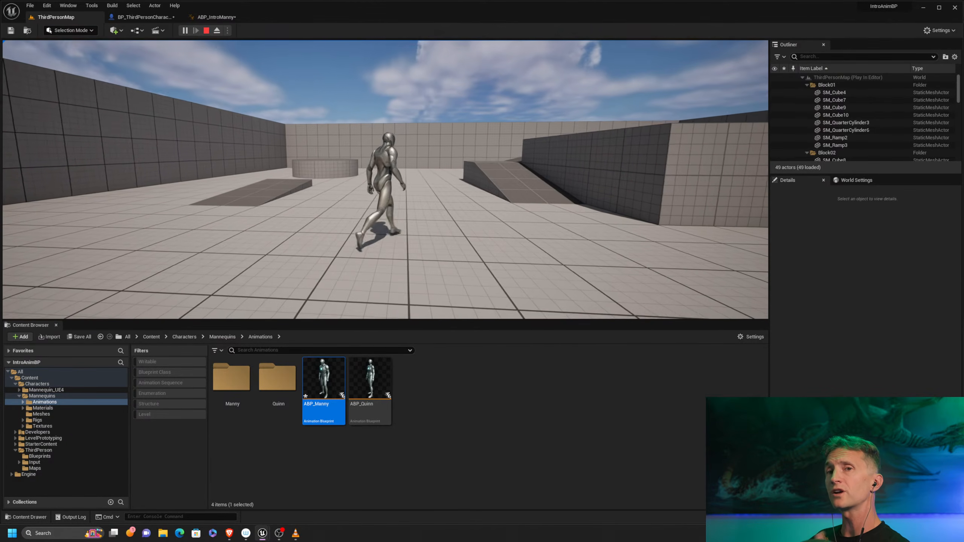
key("w")
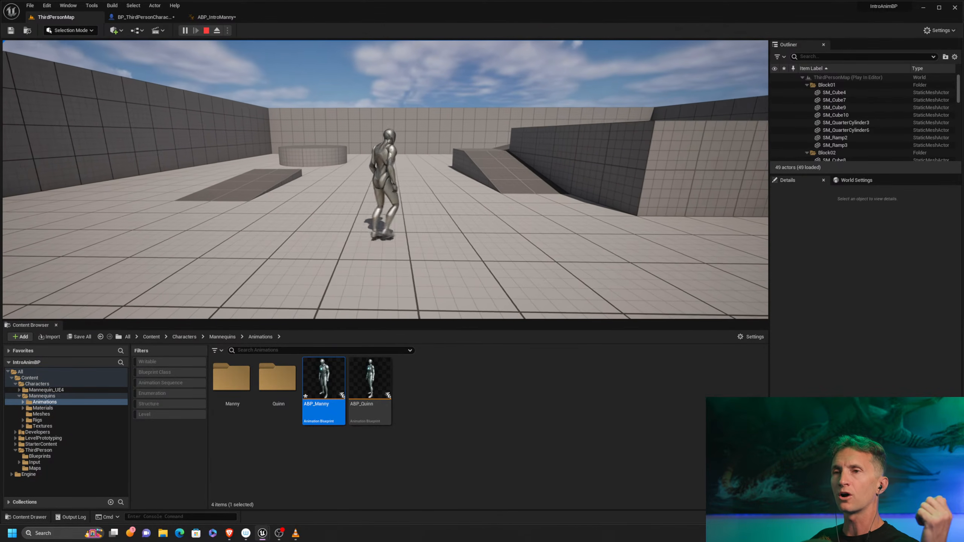
key("w")
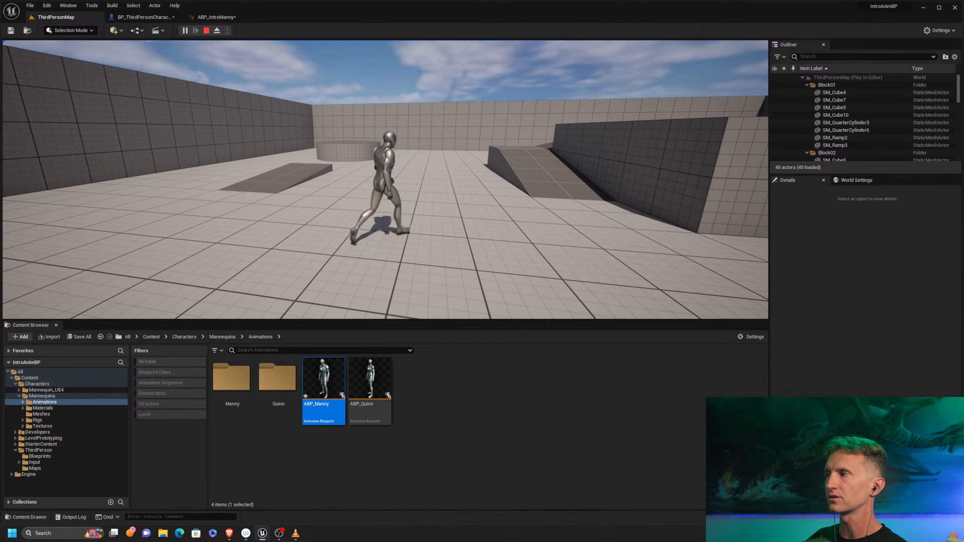
key("Escape")
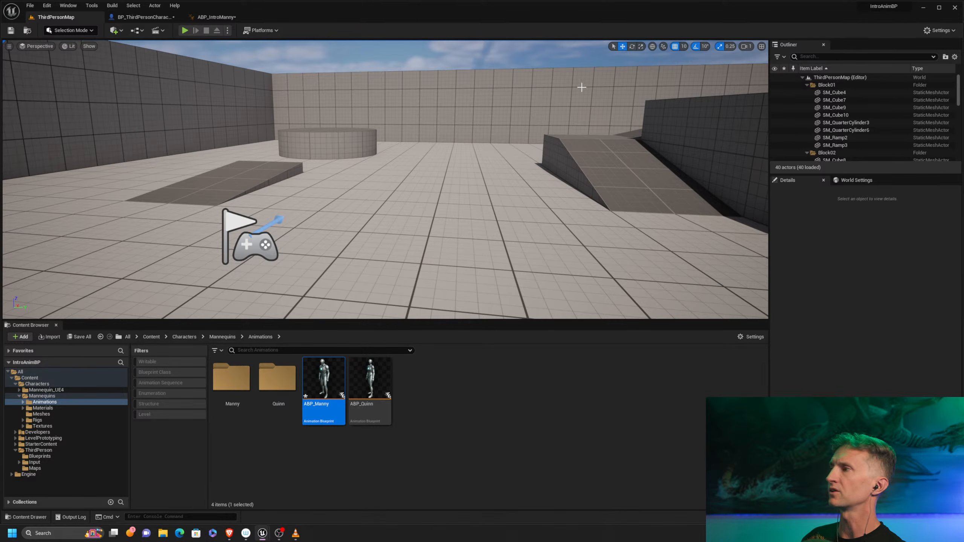
Review ABP_IntroManny's Event Graph: the initialize chain storing Character and Character Movement, and the update chain setting Ground Speed and Is Falling
left_click(216, 17)
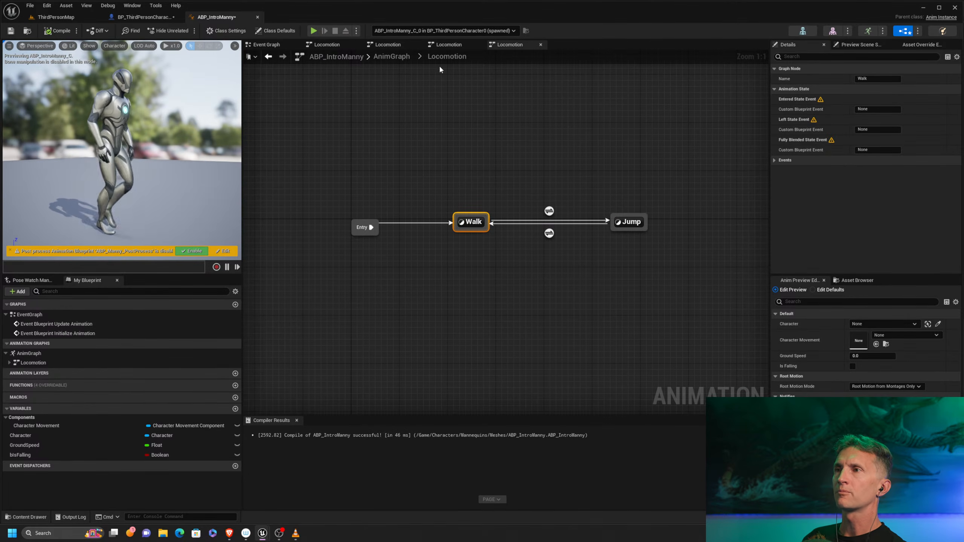
left_click(266, 44)
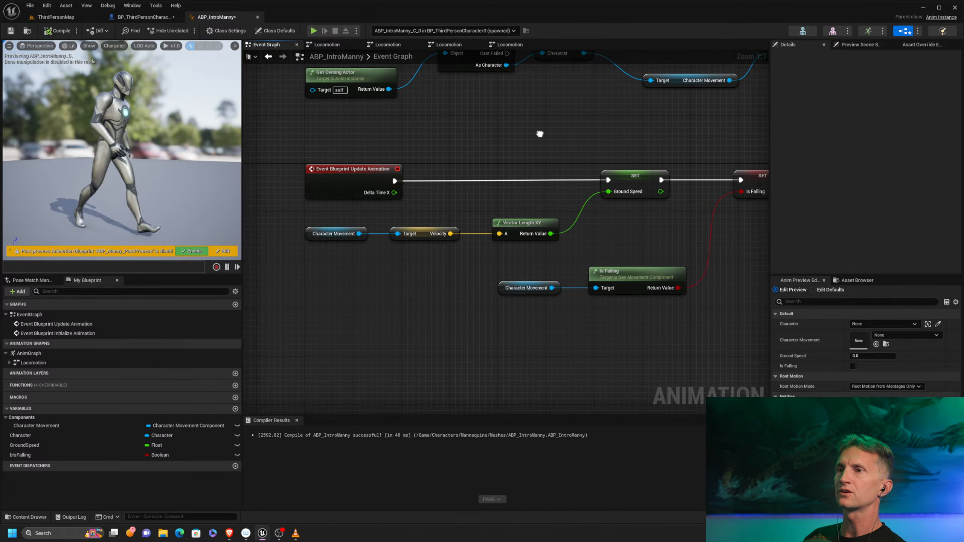
right_click_drag(672, 146, 621, 151)
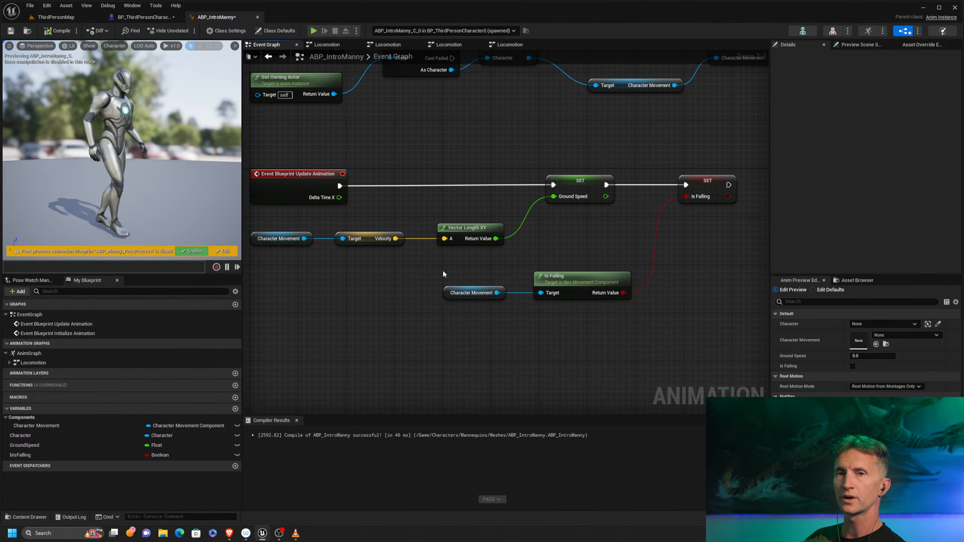
right_click_drag(440, 125, 439, 227)
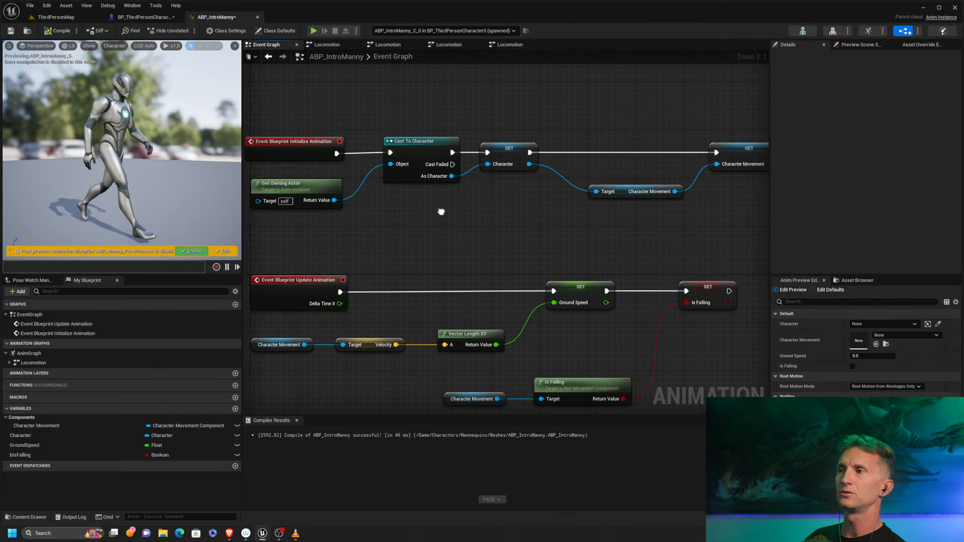
scroll(430, 213, "down", 2)
left_click_drag(266, 224, 444, 185)
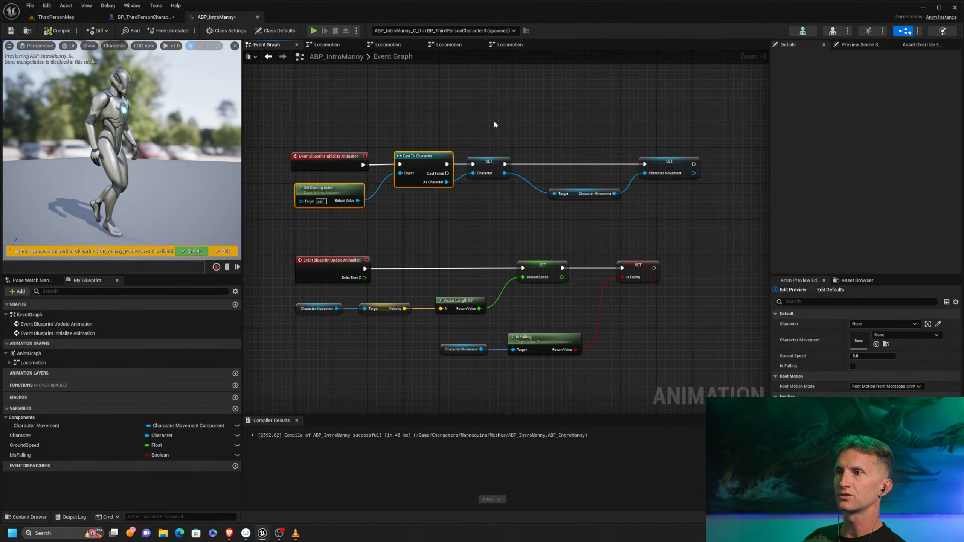
left_click_drag(493, 120, 700, 199)
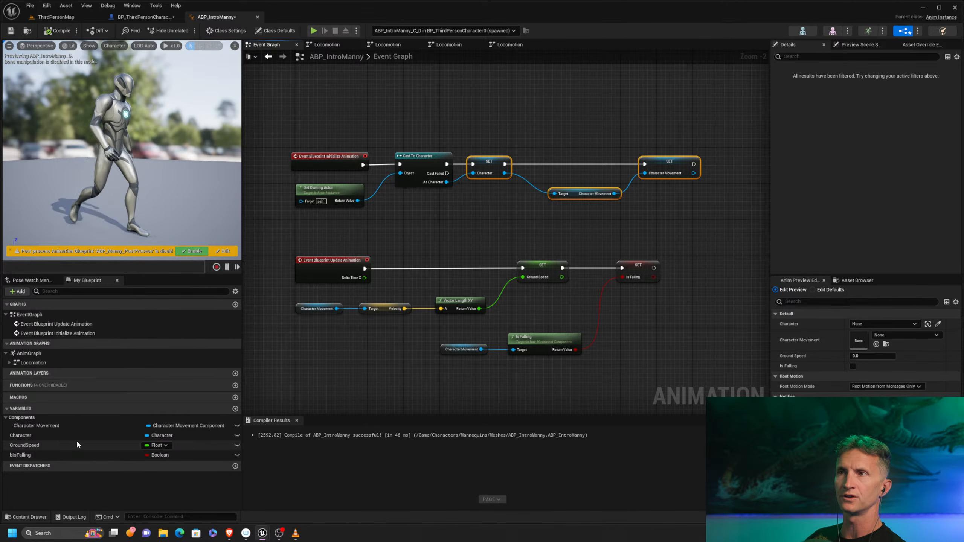
Open the Walk to Jump transition rule in the Locomotion state machine and inspect its Is Falling variable
left_click(509, 45)
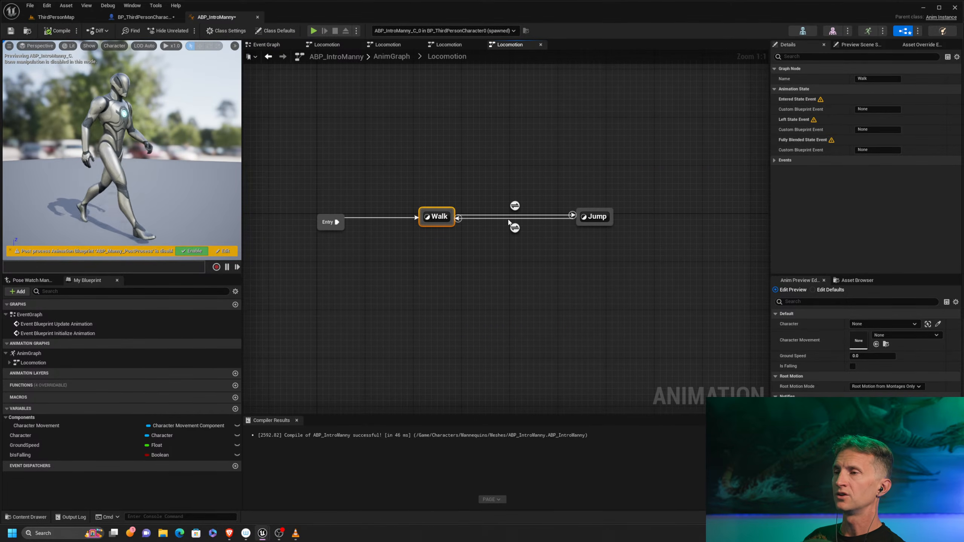
double_click(515, 205)
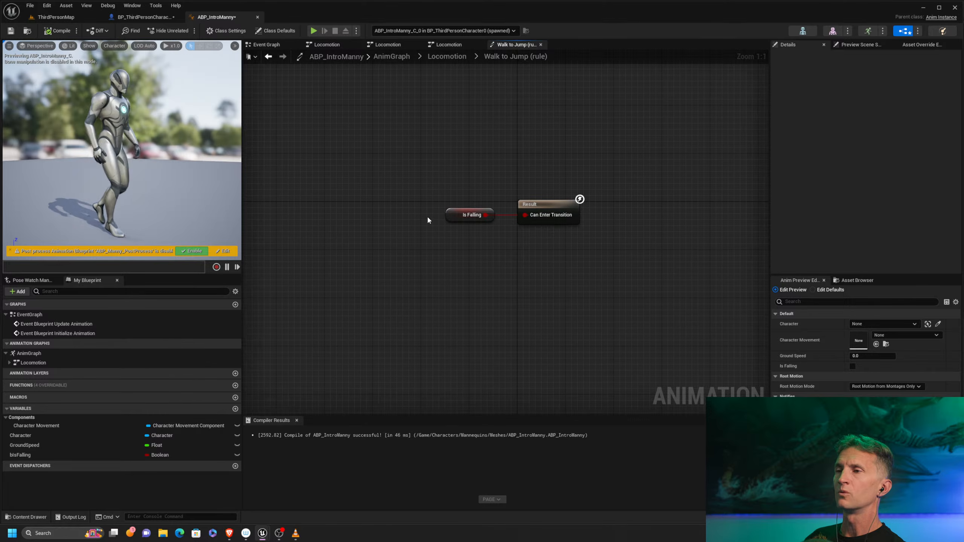
left_click(468, 215)
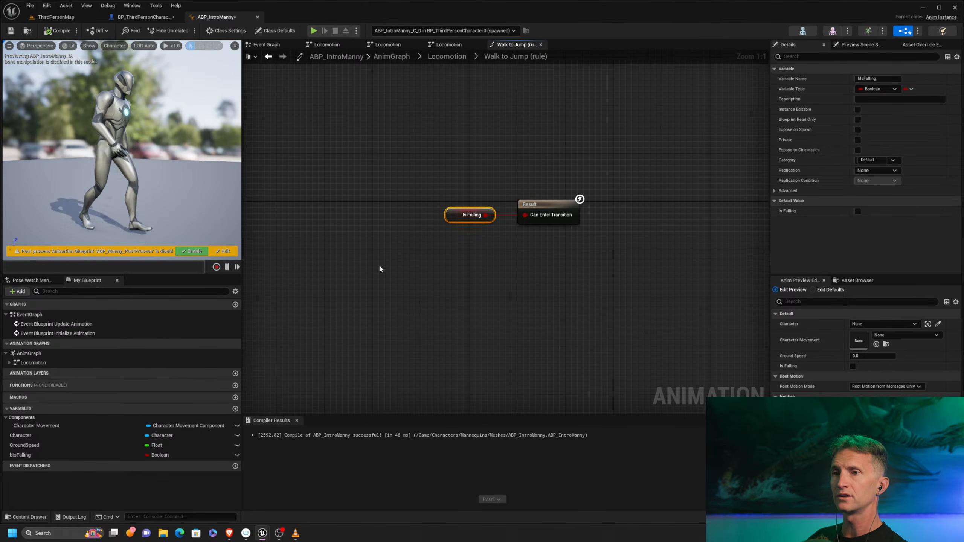
right_click(334, 292)
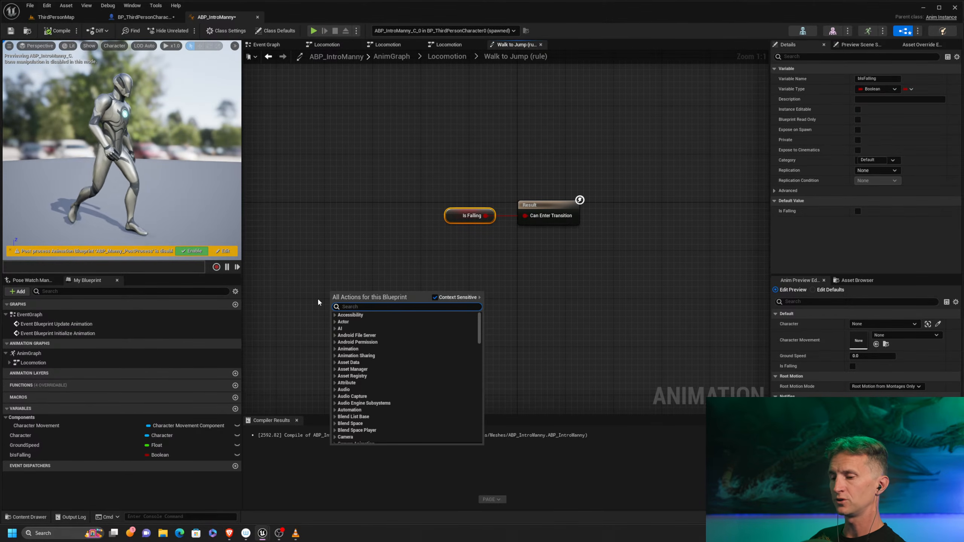
type("get own")
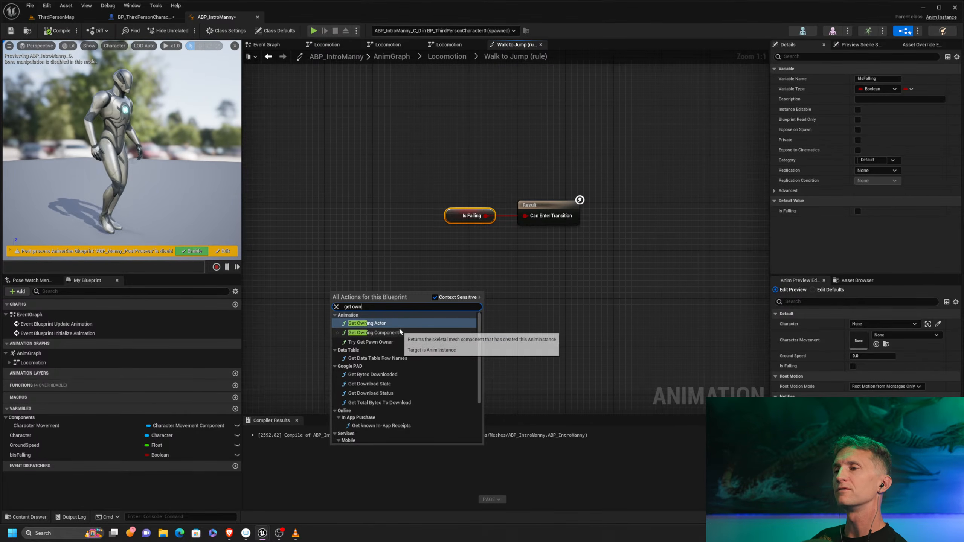
left_click(415, 272)
Add a Character Movement getter to the Walk to Jump rule and connect it to a new Is Falling function node
left_click(36, 425)
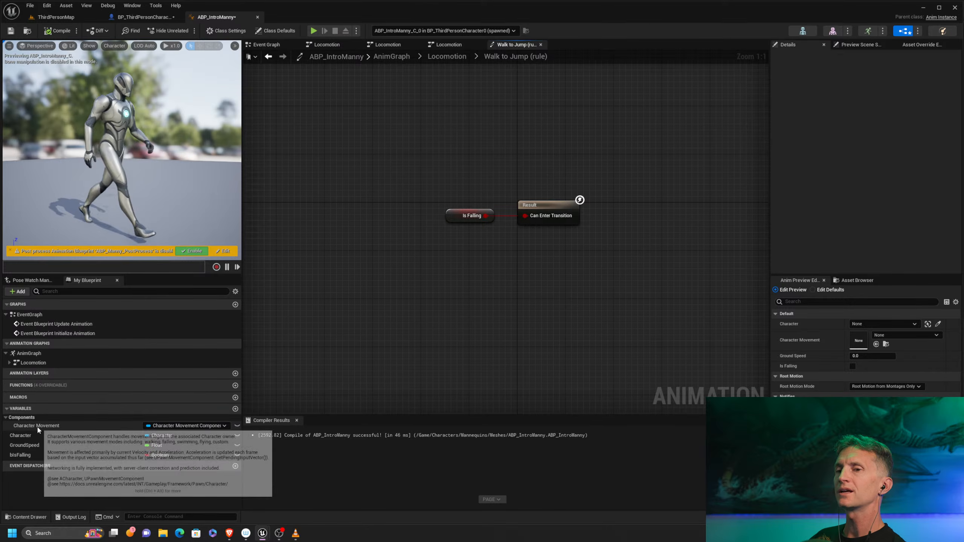
left_click_drag(36, 425, 457, 277)
left_click(352, 287)
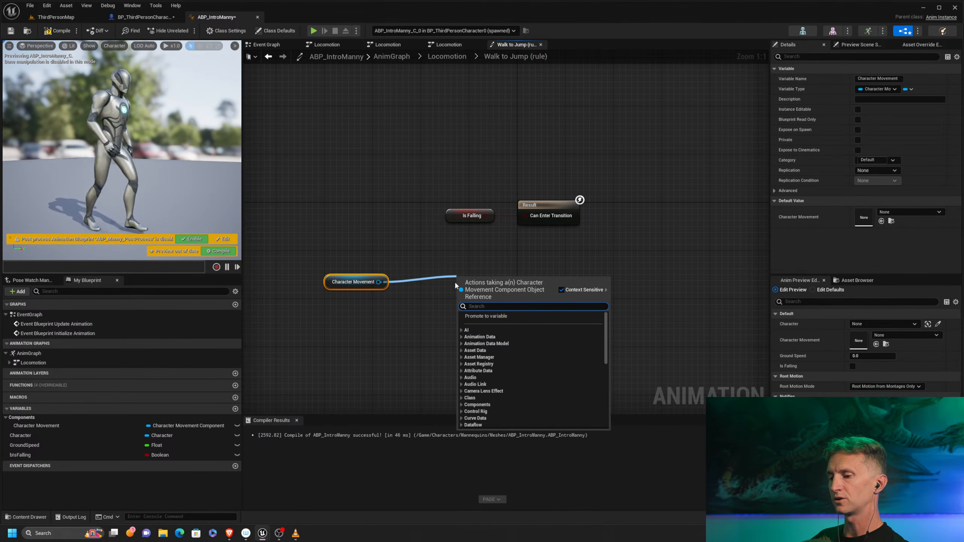
type("isfall")
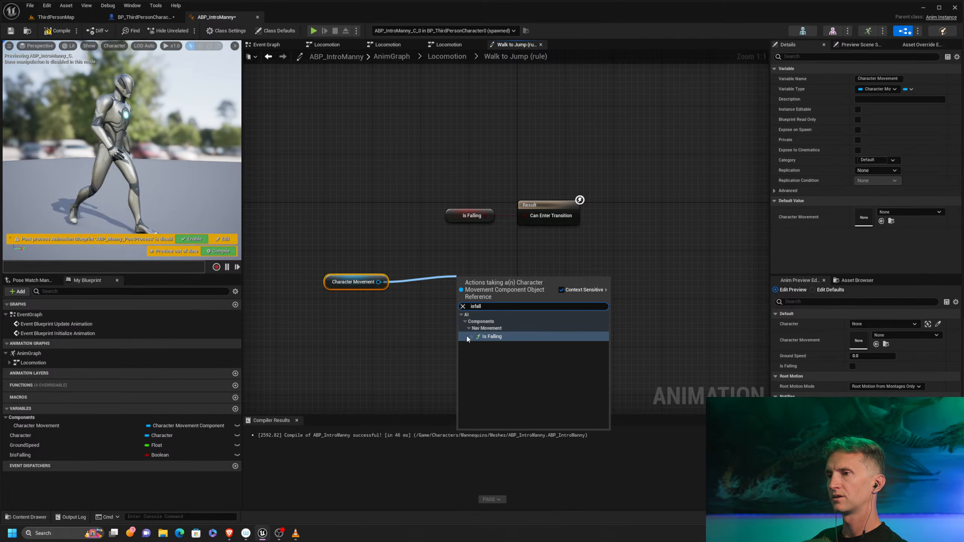
left_click(469, 337)
left_click_drag(493, 282, 450, 264)
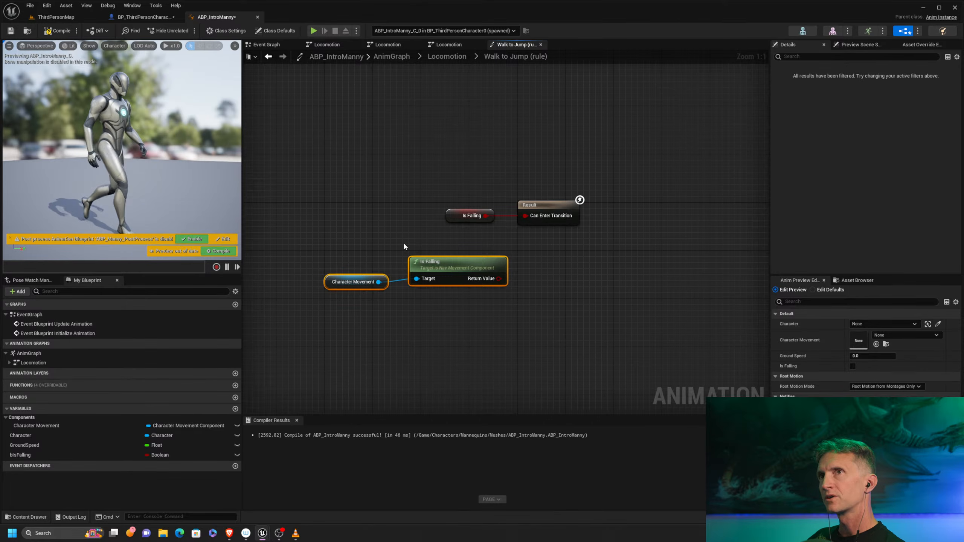
Delete the Character Movement getter and its connected Is Falling function node from the Walk to Jump rule
left_click_drag(339, 331, 459, 266)
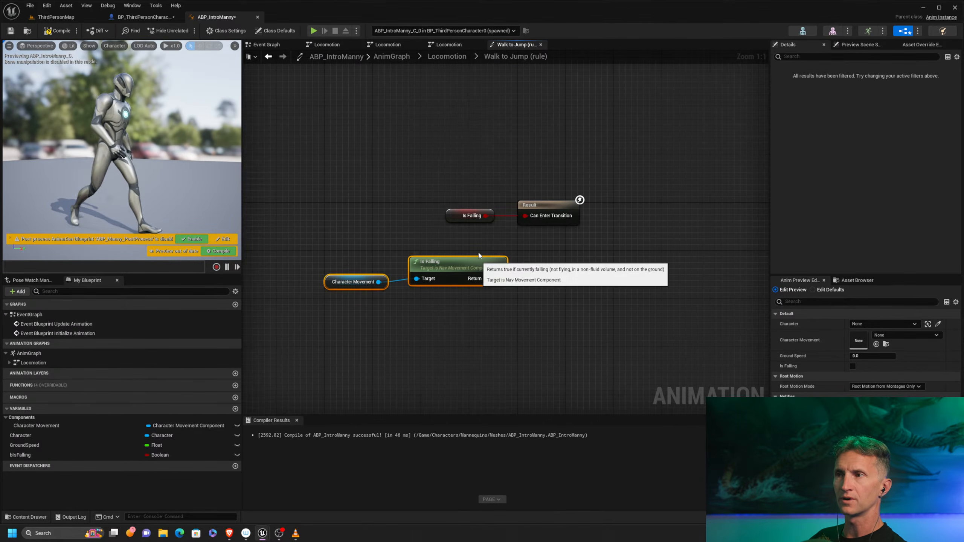
left_click_drag(328, 323, 441, 269)
key("Delete")
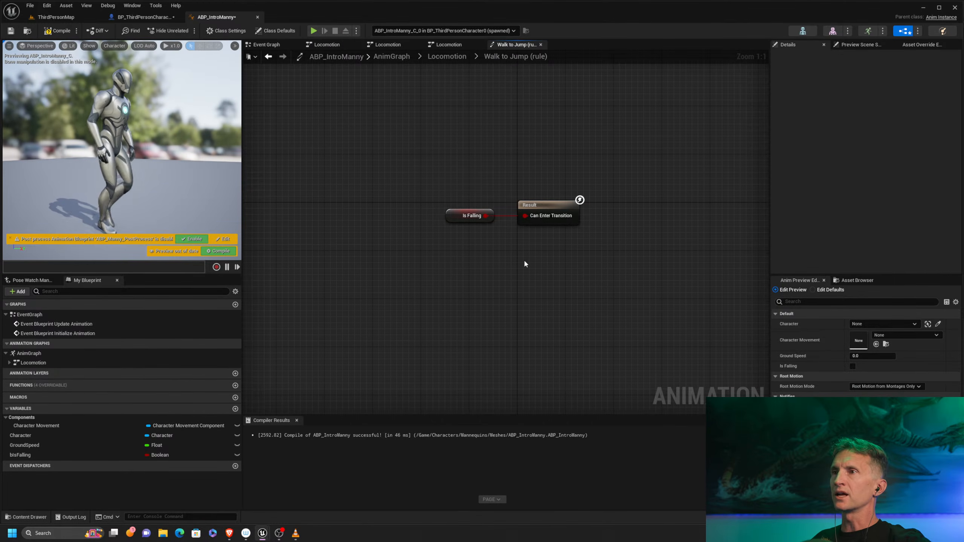
Return to the Locomotion state machine and move the Entry node farther away from the Walk state
left_click(446, 56)
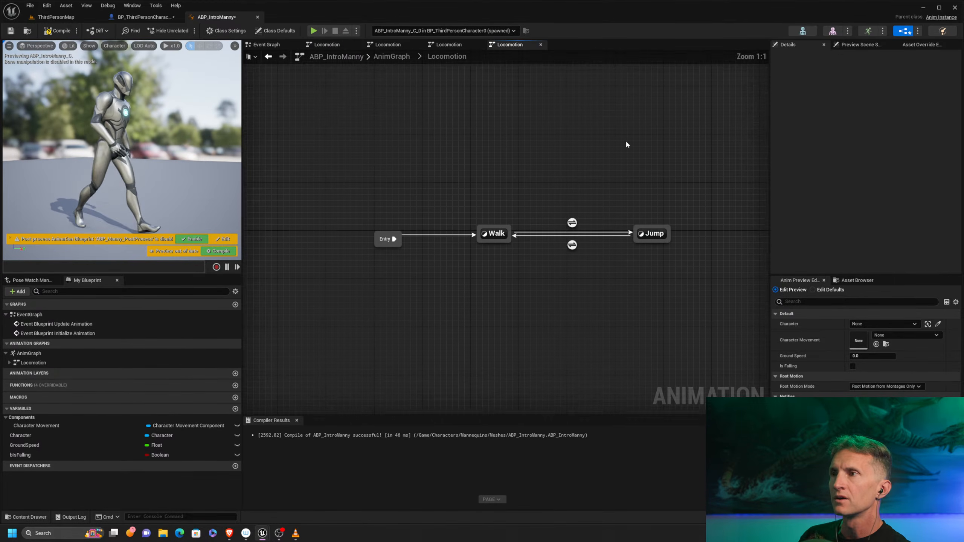
right_click_drag(626, 141, 629, 145)
right_click_drag(580, 195, 543, 191)
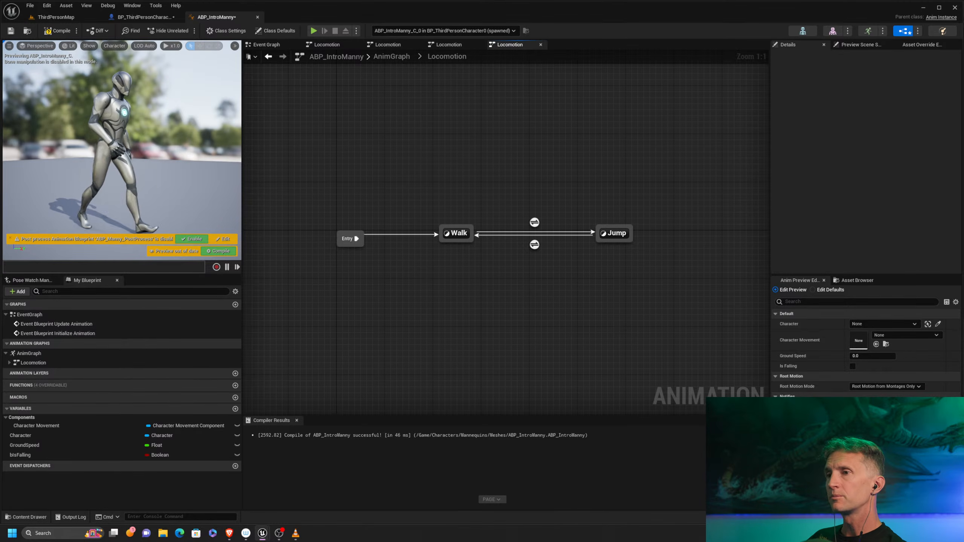
right_click_drag(448, 184, 478, 178)
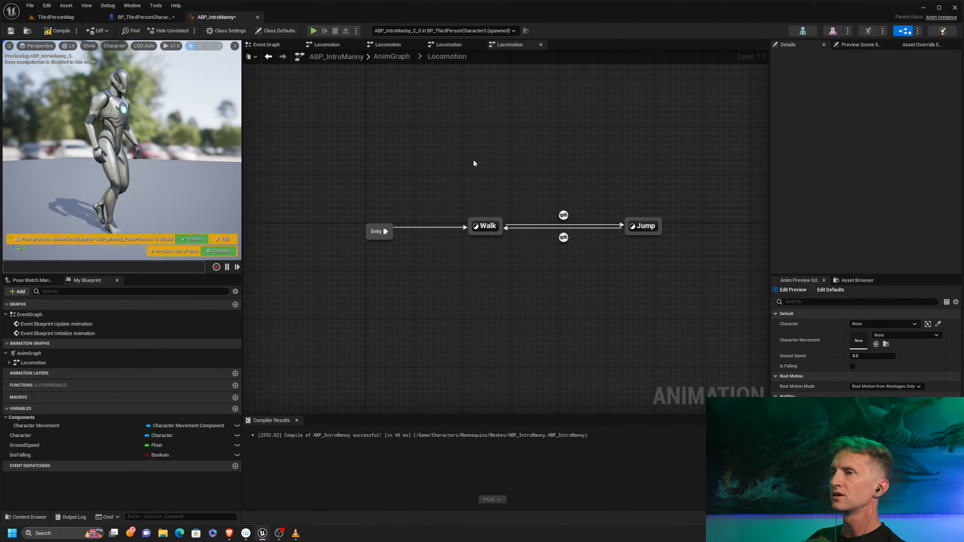
right_click_drag(442, 196, 531, 171)
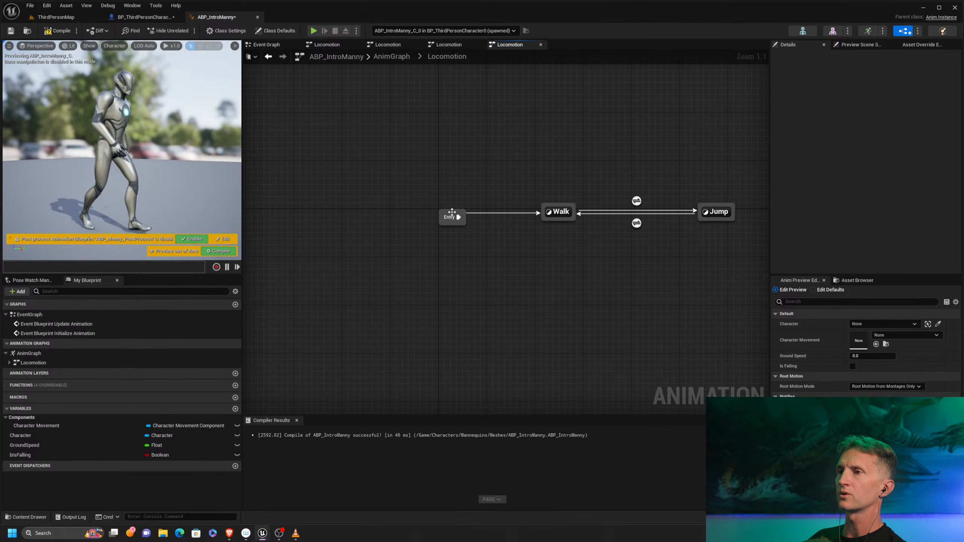
left_click_drag(449, 214, 405, 206)
left_click(446, 220)
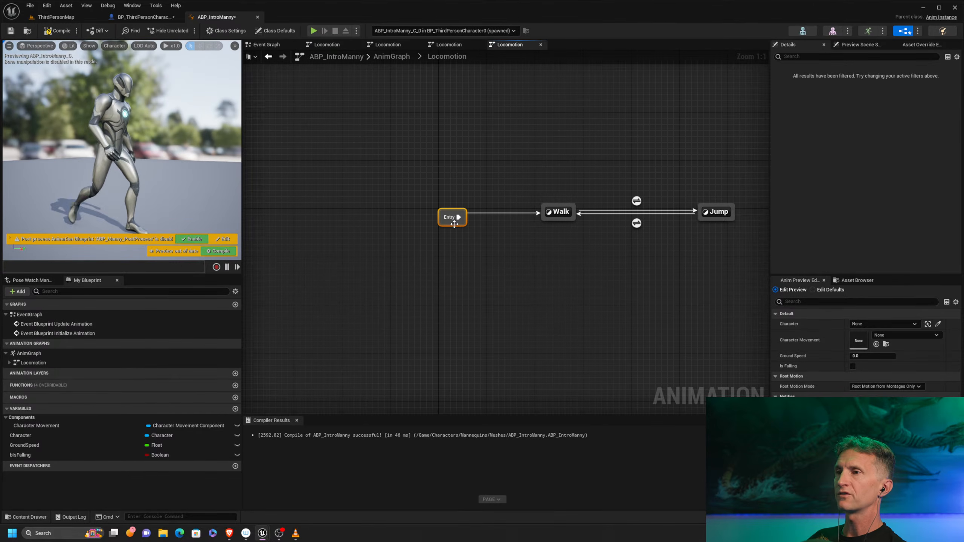
Create a new state from the Entry node and name it Idle
left_click_drag(454, 224, 474, 177)
type("idle")
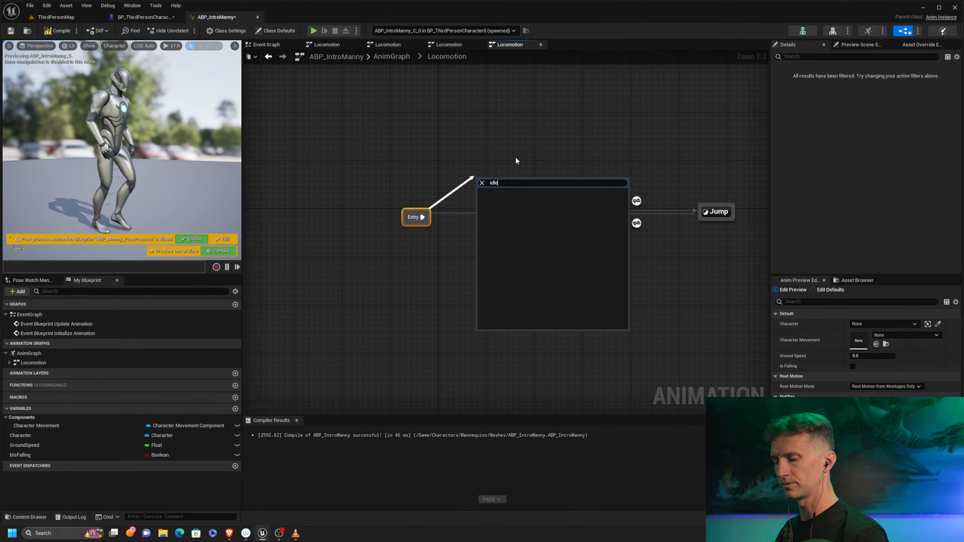
key("ctrl+a")
type("stat")
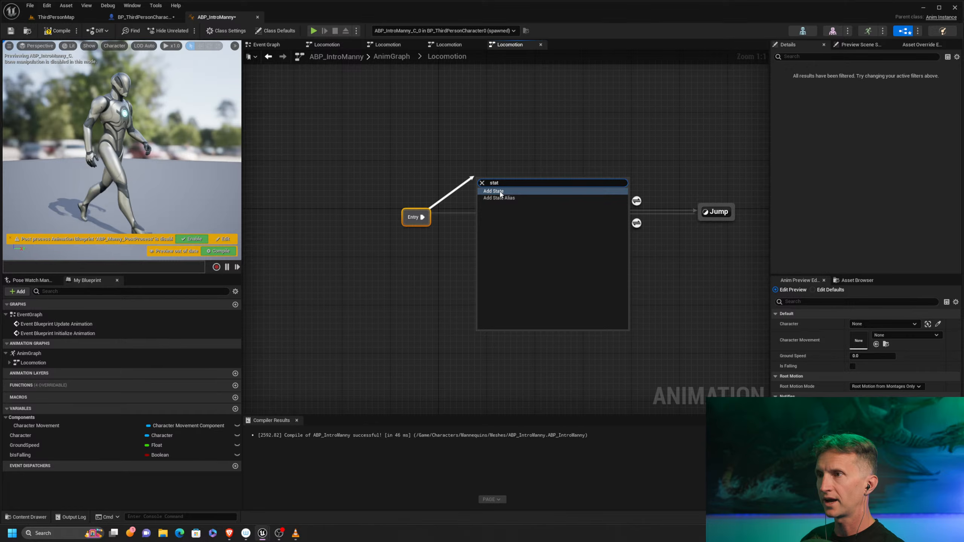
key("Return")
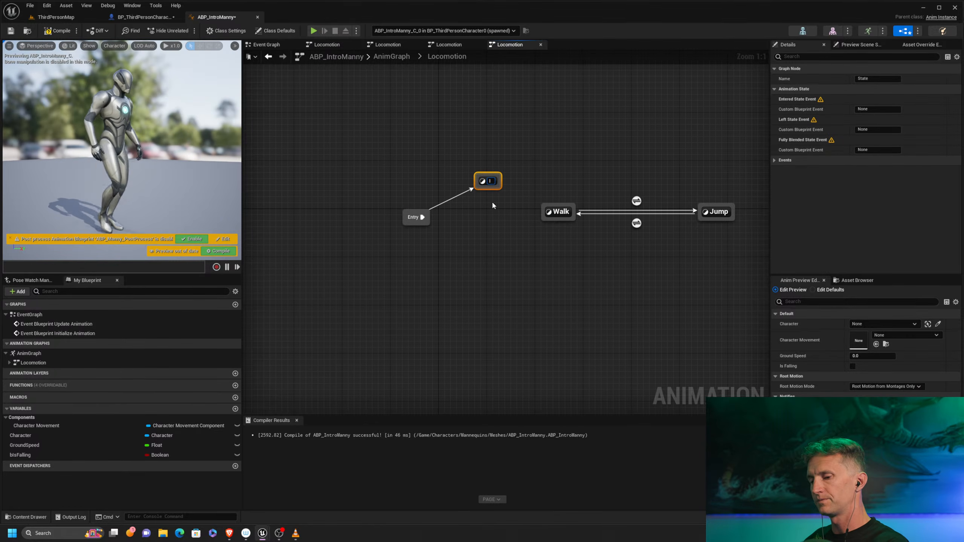
type("Idle")
key("Return")
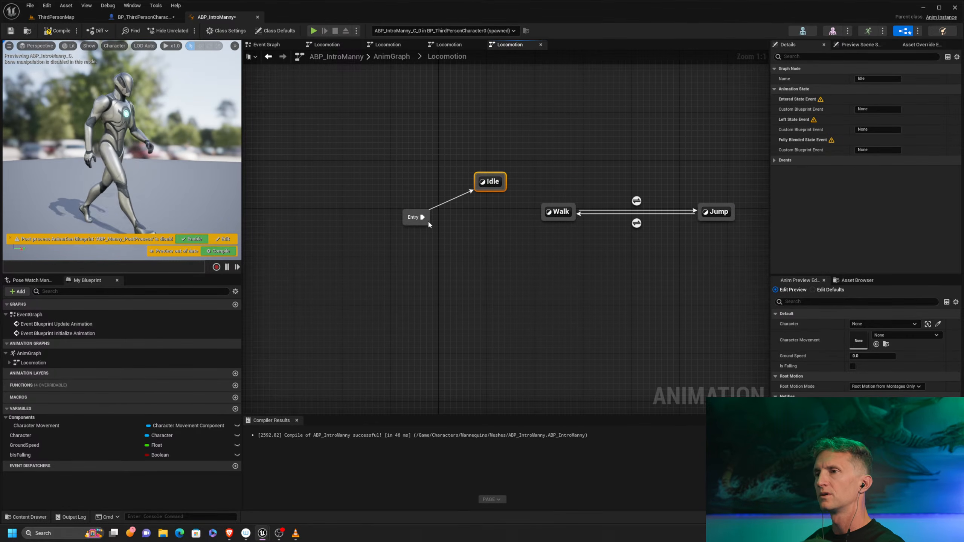
Line up the Idle state between the Entry node and the Walk state
left_click_drag(416, 218, 387, 196)
left_click(505, 189)
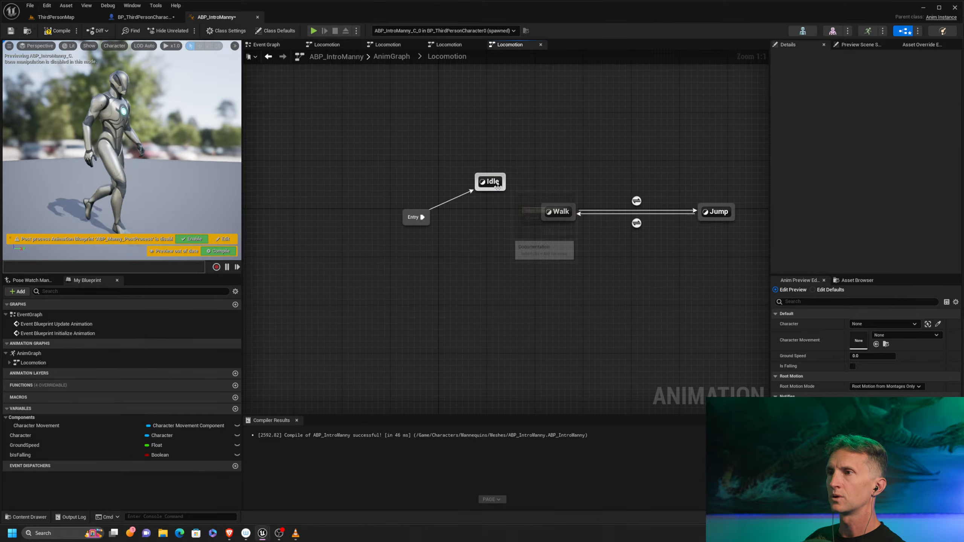
left_click_drag(504, 189, 504, 203)
left_click_drag(581, 138, 483, 212)
Open the Idle state and add a sequence player for the MM_Idle animation
double_click(484, 213)
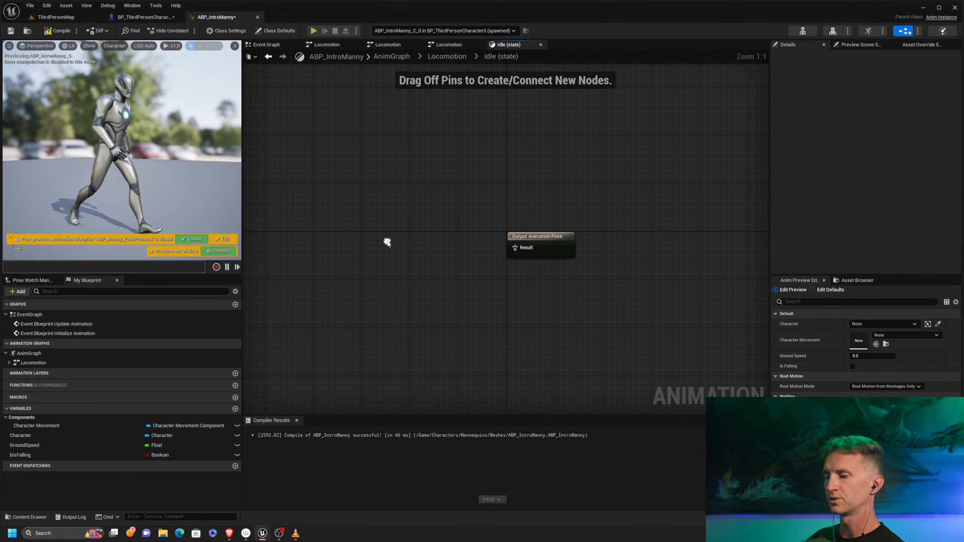
right_click(391, 238)
type("play")
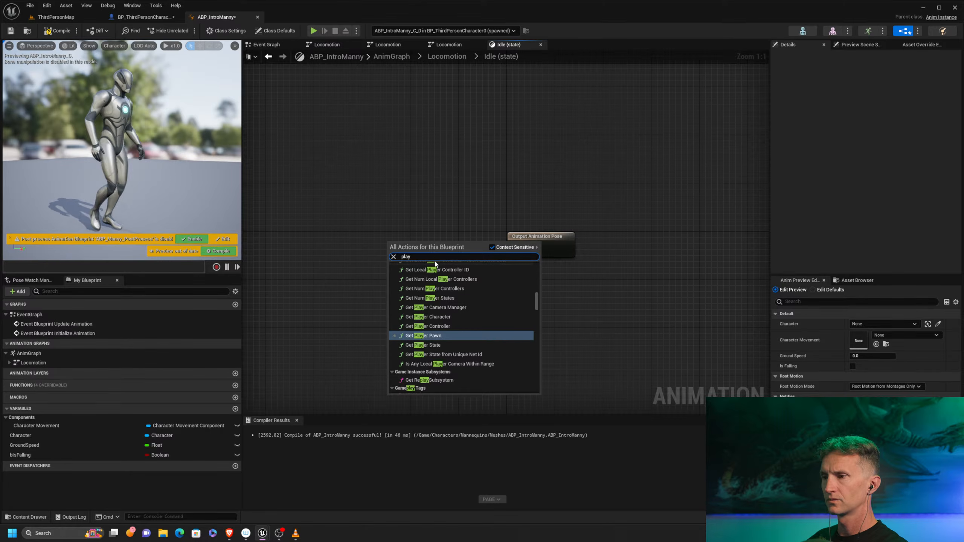
type("_mm")
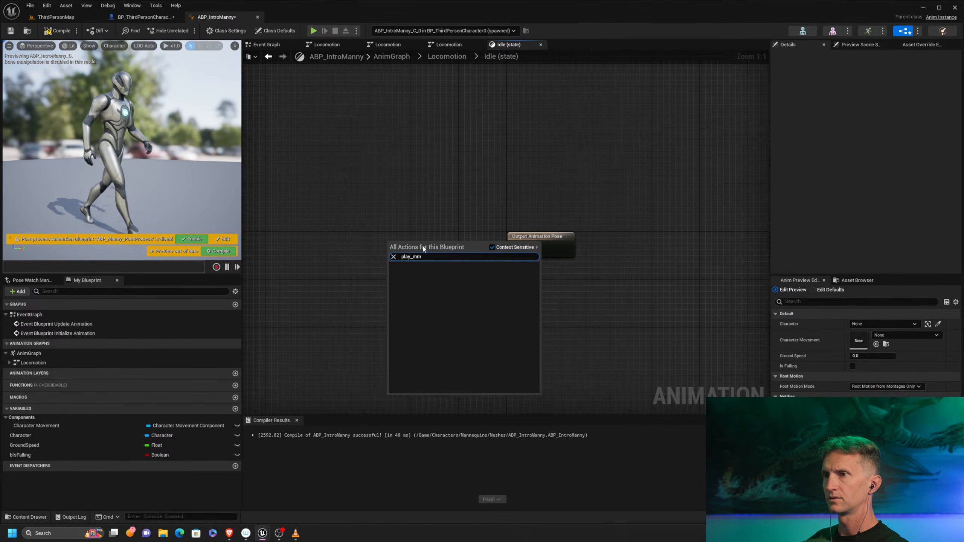
double_click(408, 256)
type("play")
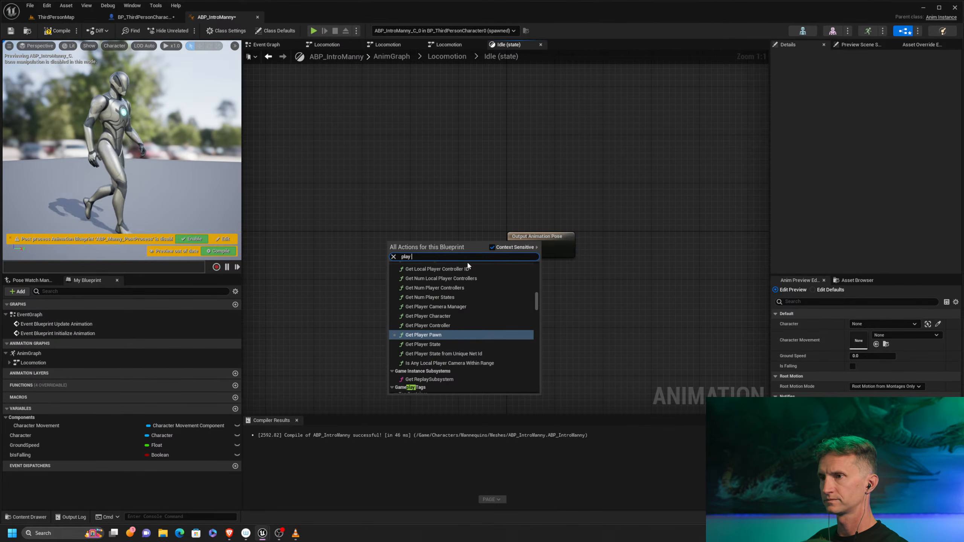
type(" id")
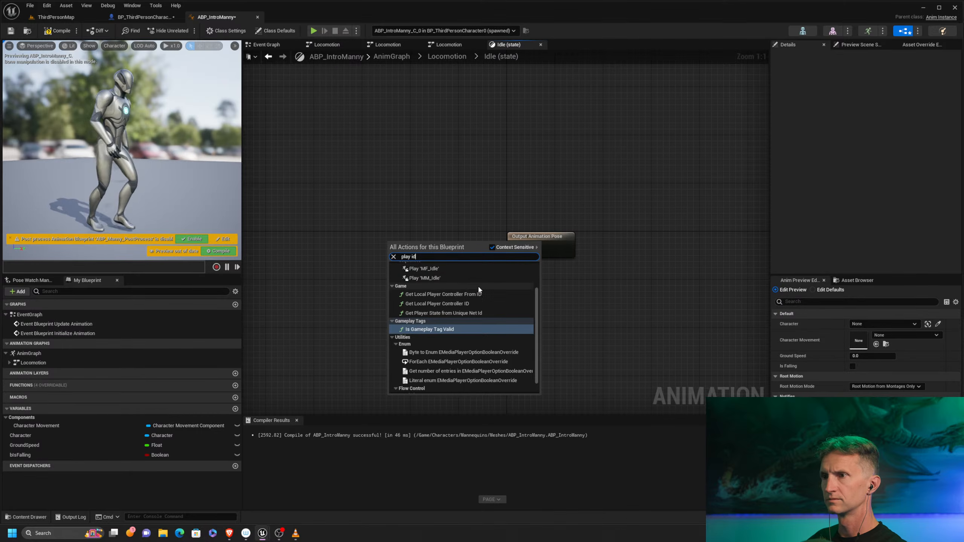
left_click(455, 278)
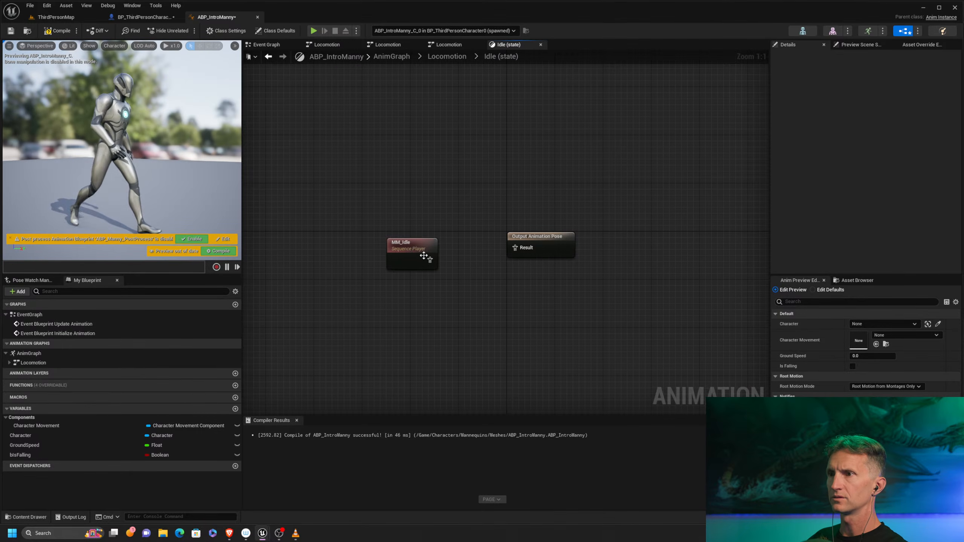
Connect the MM_Idle player to the Output Animation Pose, then return to the Locomotion state machine and compile
left_click(433, 245)
left_click_drag(433, 246, 515, 247)
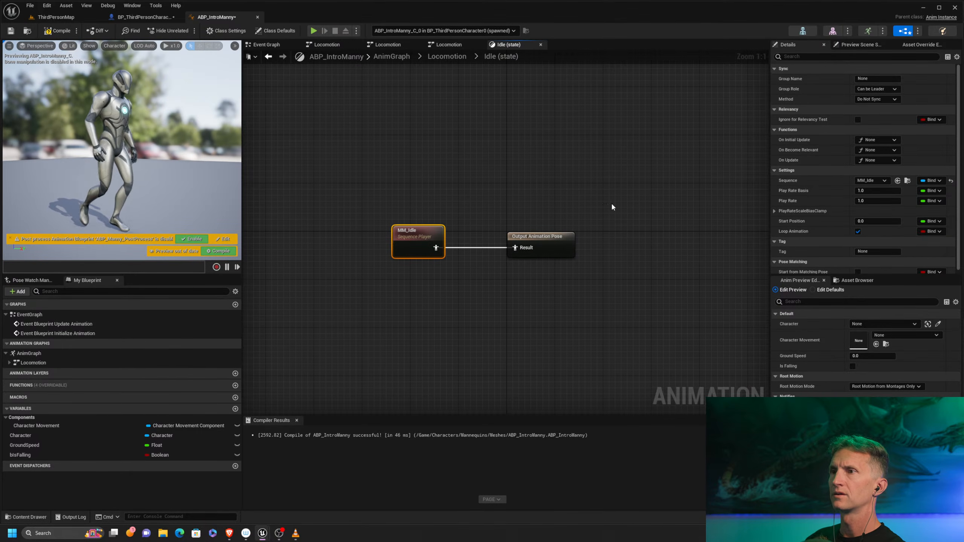
left_click(446, 56)
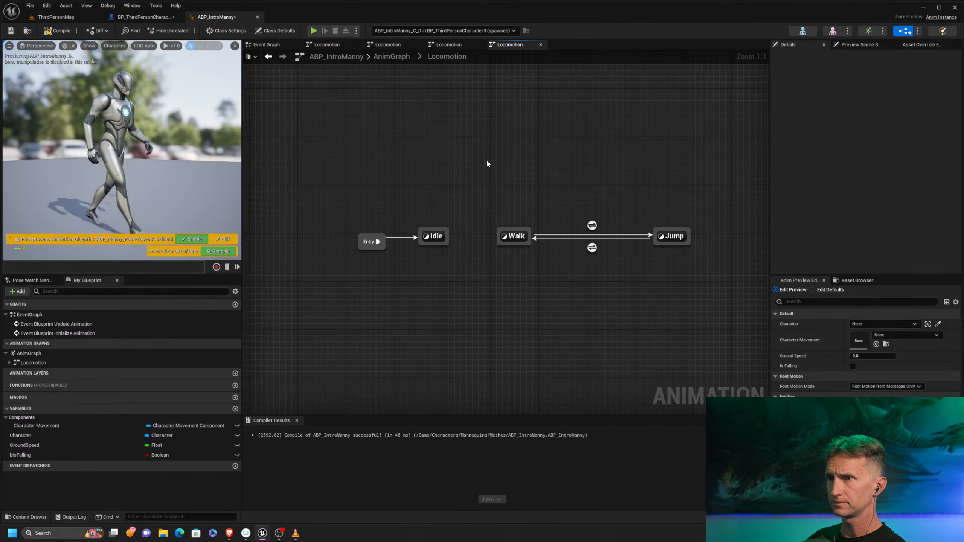
left_click(57, 30)
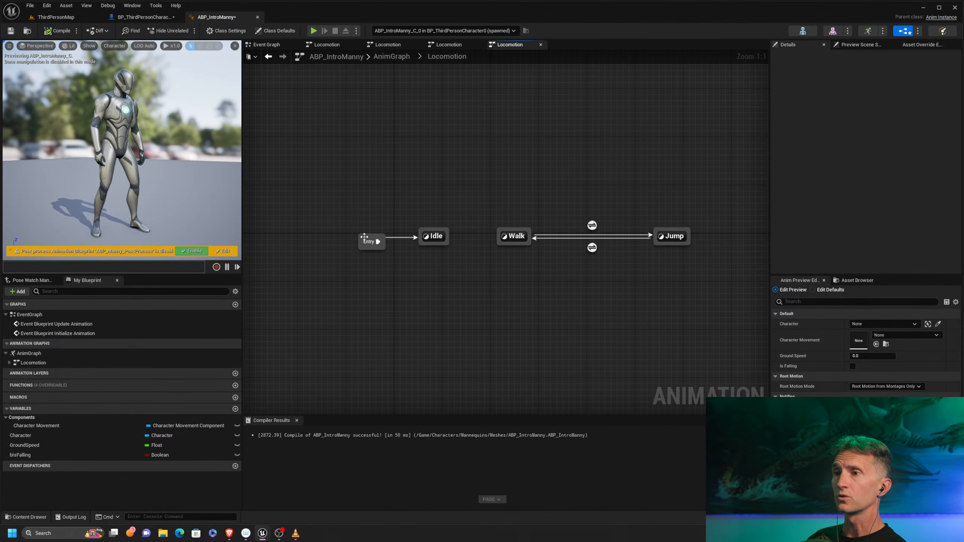
Level the Entry node with the Idle state and create a transition from Idle to Walk
mouse_move(371, 233)
left_mouse_down()
mouse_move(359, 213)
mouse_move(358, 226)
left_mouse_up()
left_click_drag(435, 208, 498, 241)
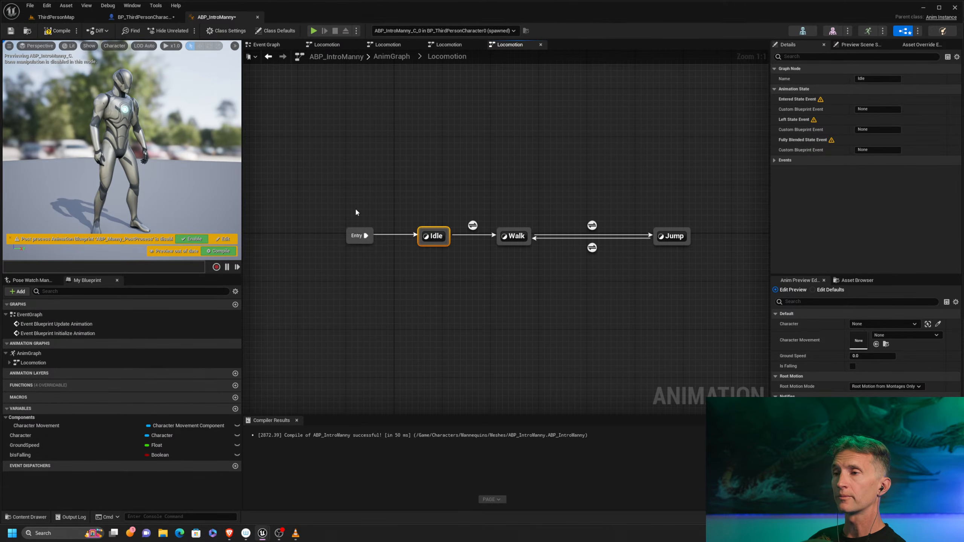
left_click(365, 231)
left_click(435, 242, "shift")
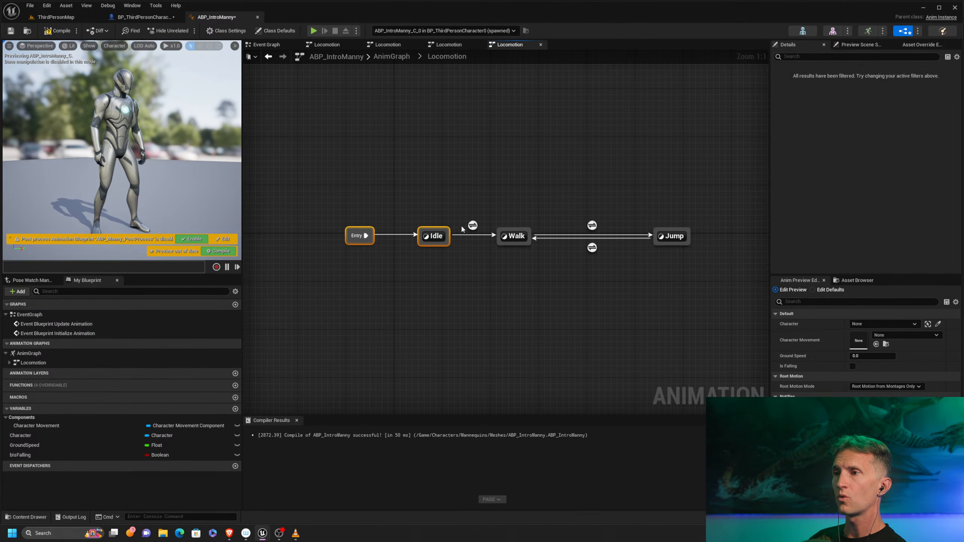
left_click_drag(434, 193, 430, 269)
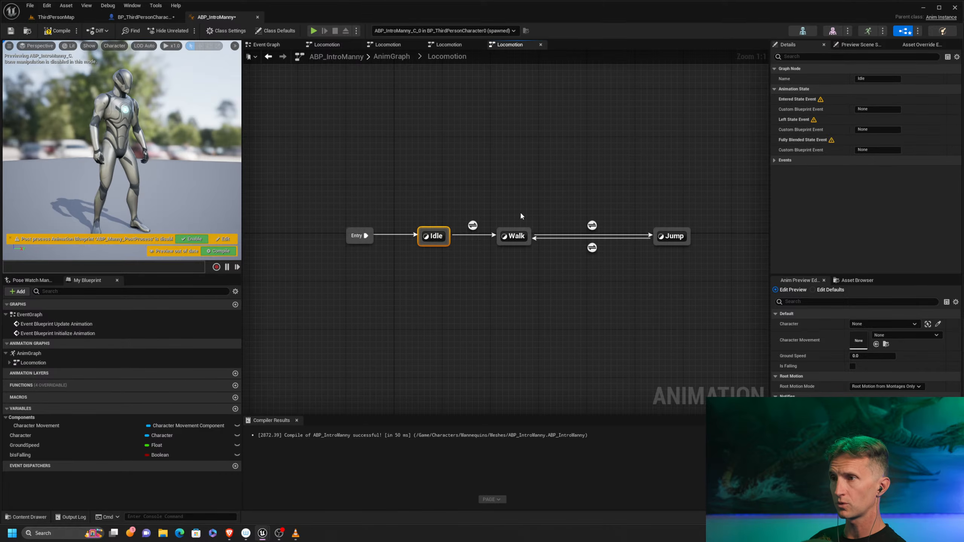
left_click_drag(462, 188, 472, 261)
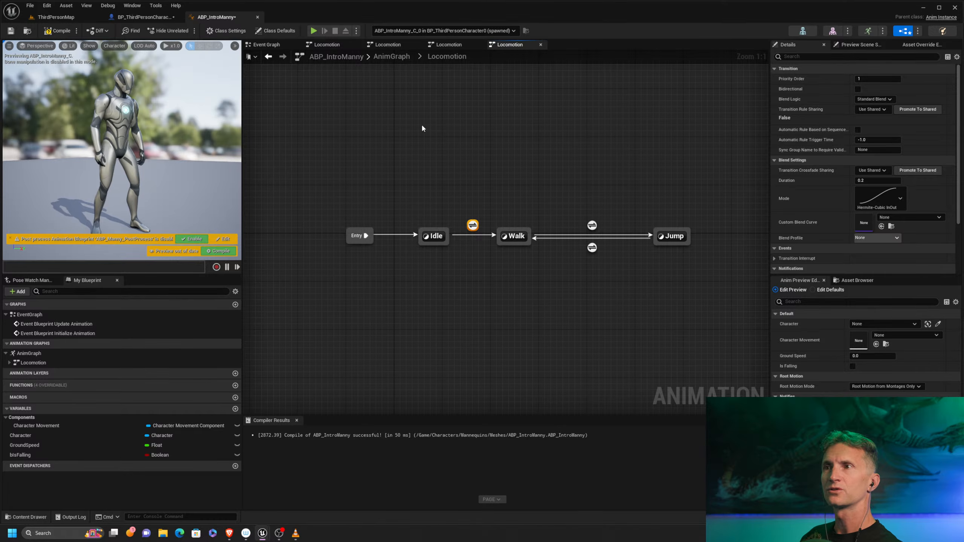
Examine how GroundSpeed is set in the Event Graph, and return to the Locomotion state machine
left_click(270, 45)
right_click_drag(393, 220, 384, 171)
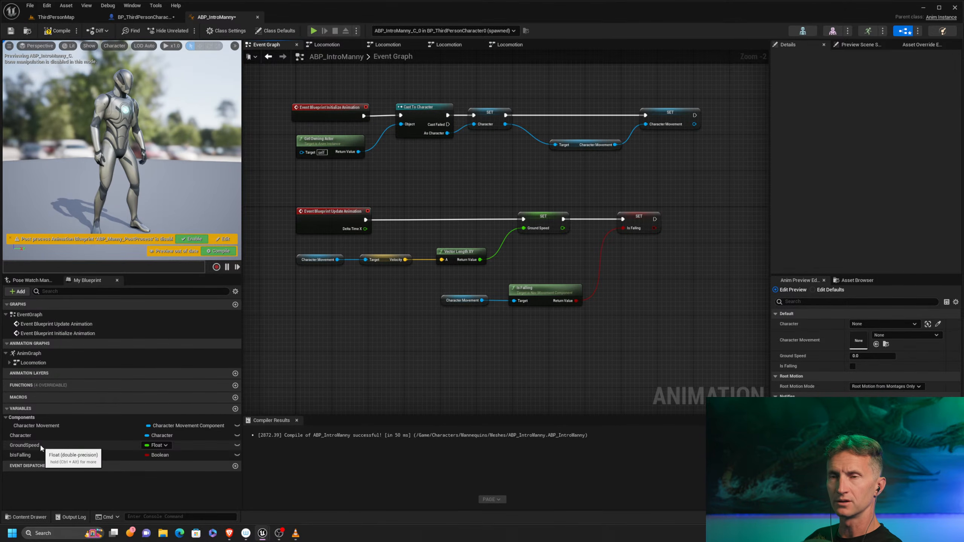
left_click(507, 45)
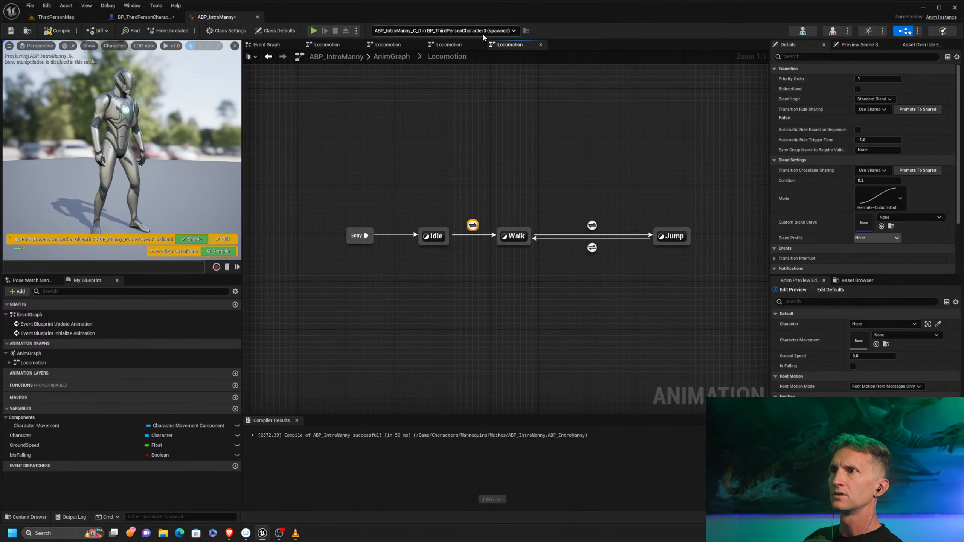
Close the three duplicate views of the Locomotion state machine, leaving a single one open
left_click(479, 44)
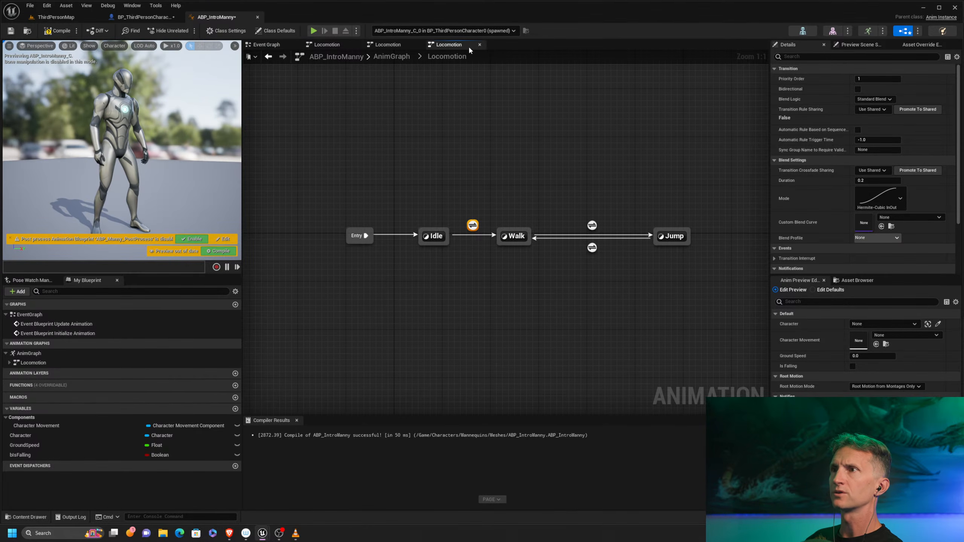
middle_click(468, 47)
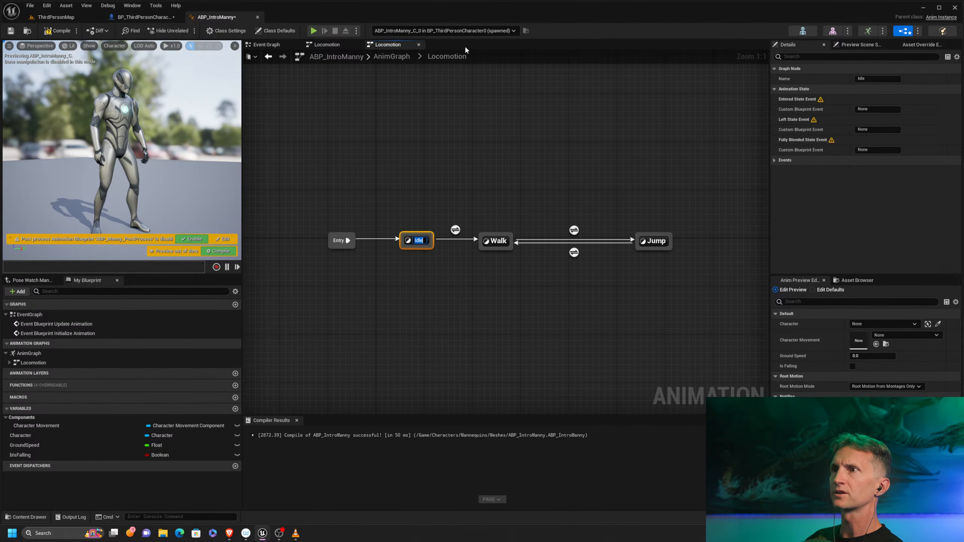
left_click(419, 45)
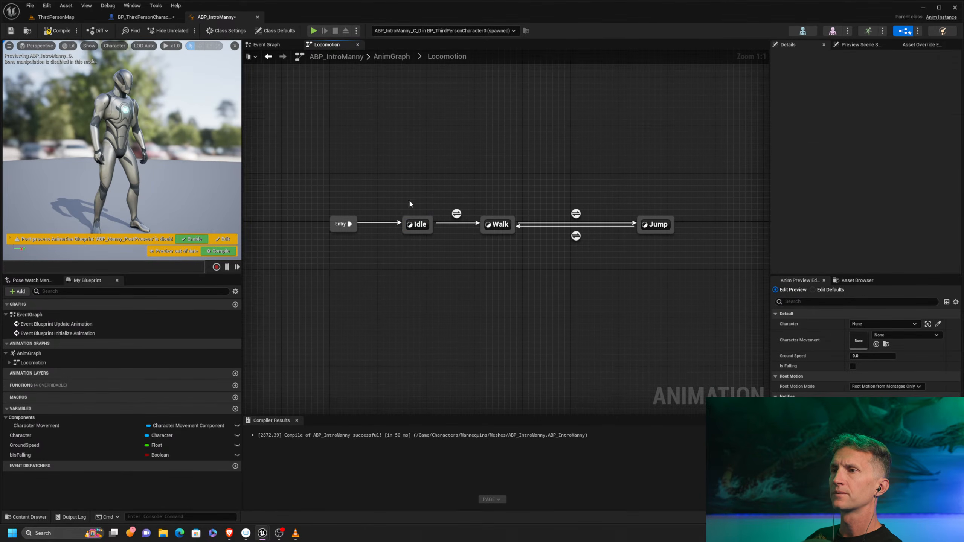
In the Idle to Walk transition rule, add a GroundSpeed getter and feed it into a Greater comparison node
left_click(456, 214)
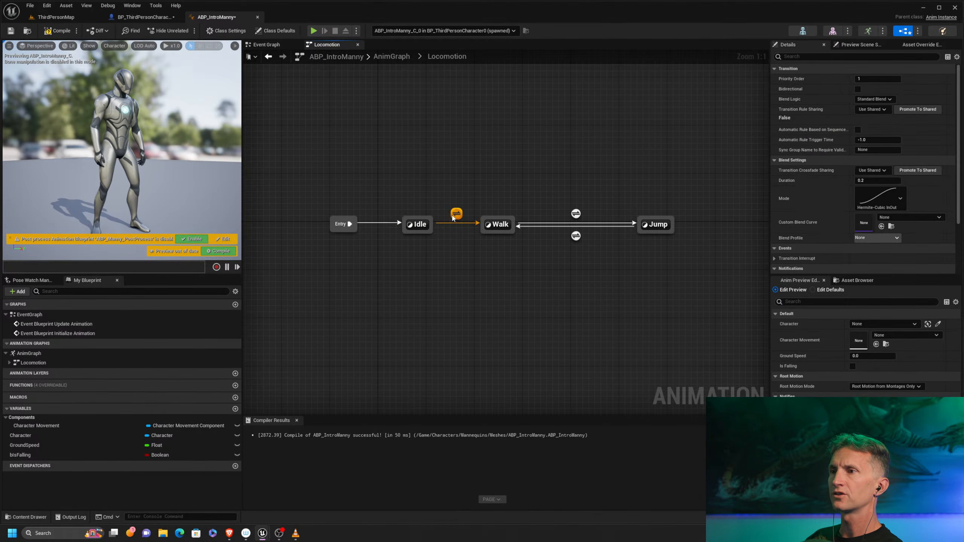
double_click(456, 214)
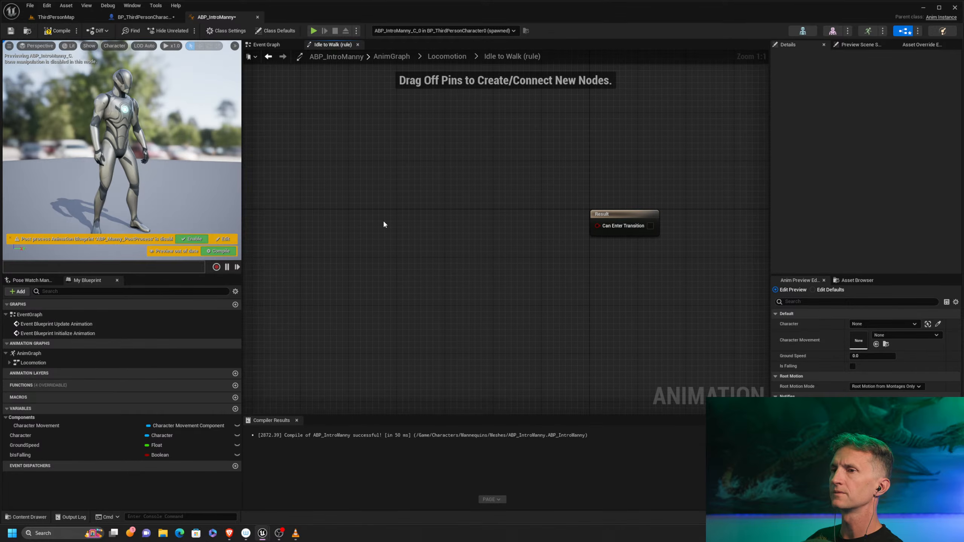
left_click_drag(25, 445, 512, 224)
left_click(421, 233)
type(">")
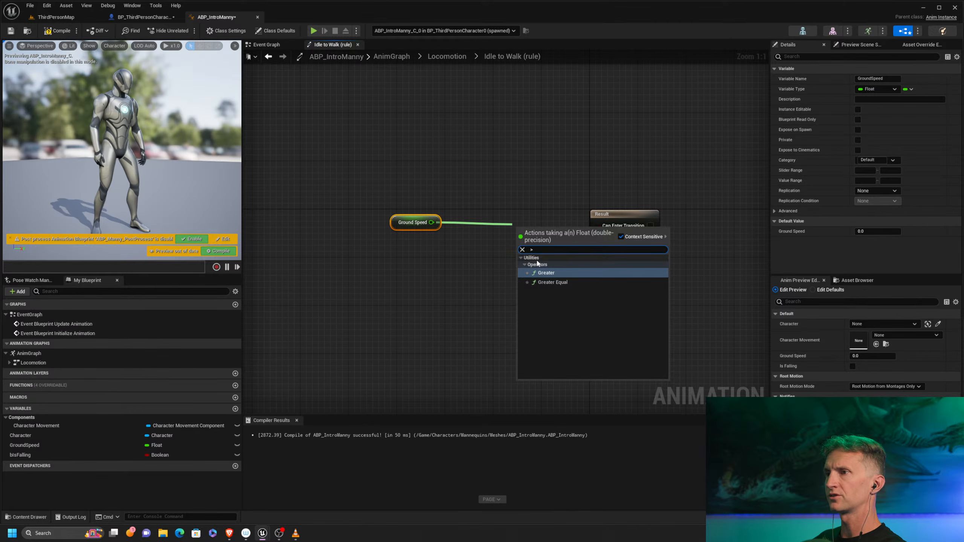
left_click(560, 272)
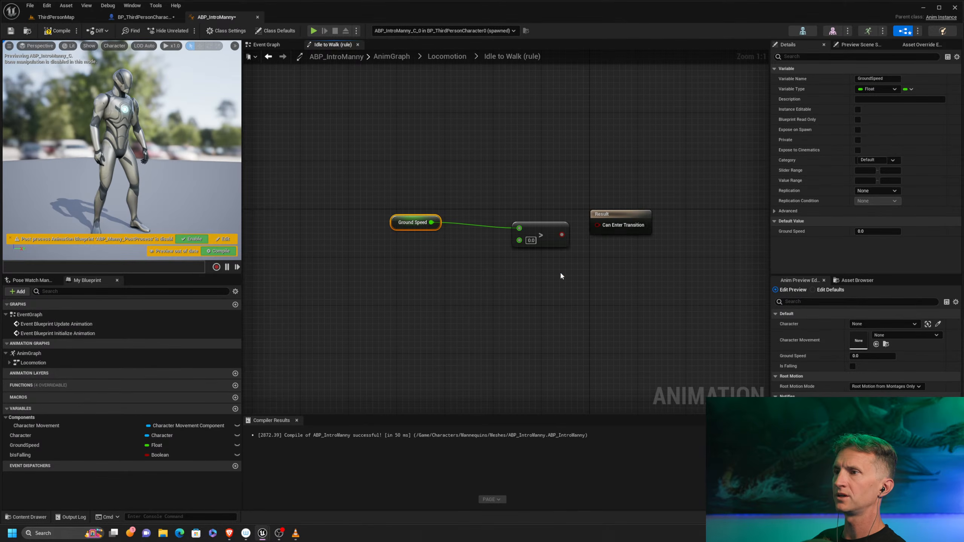
Set the comparison threshold to 5.0 and connect its output to Can Enter Transition, then tidy the nodes and compile
left_click(530, 239)
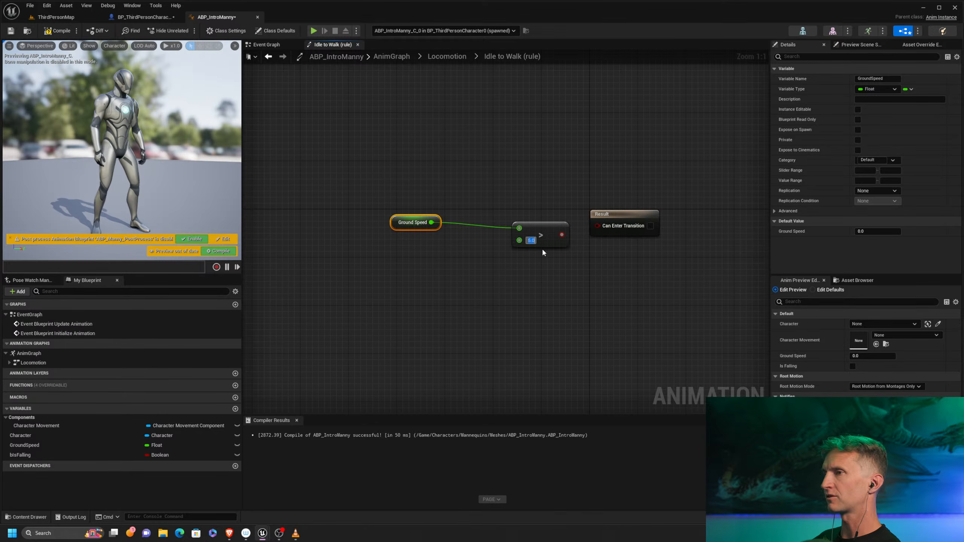
left_click_drag(562, 235, 548, 220)
left_click_drag(366, 190, 581, 246)
left_click_drag(557, 215, 545, 209)
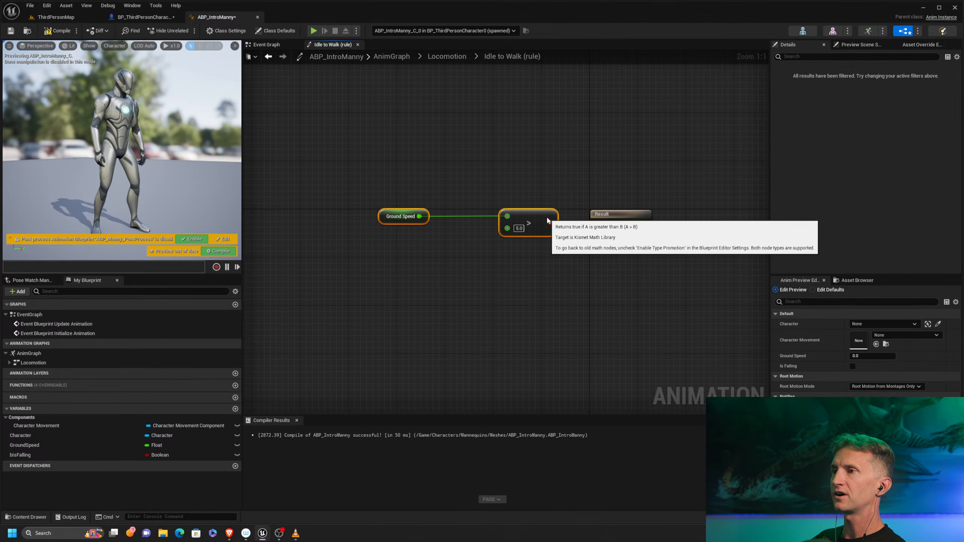
left_click(58, 31)
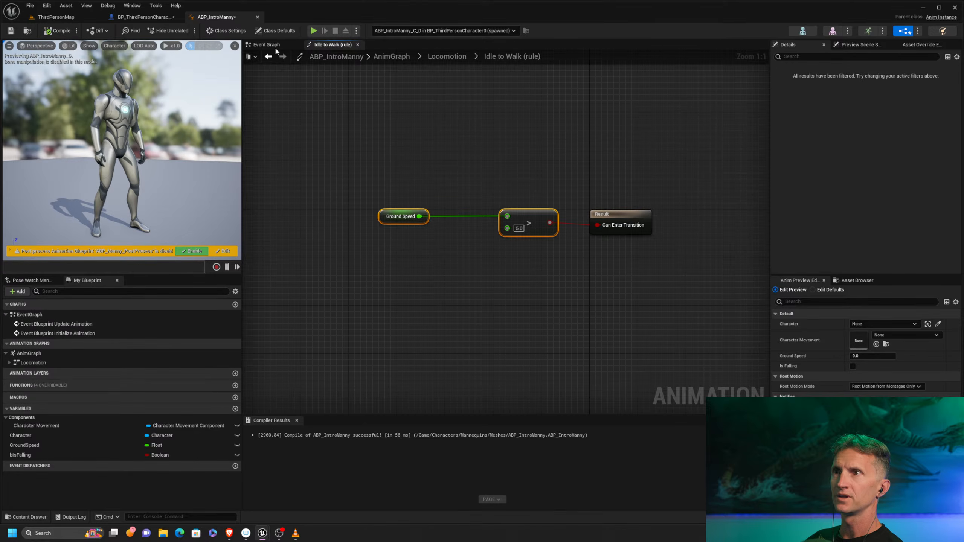
Return to the Locomotion state machine and move the Entry node and Idle state together above the Walk state
left_click(446, 57)
right_click_drag(527, 71, 549, 97)
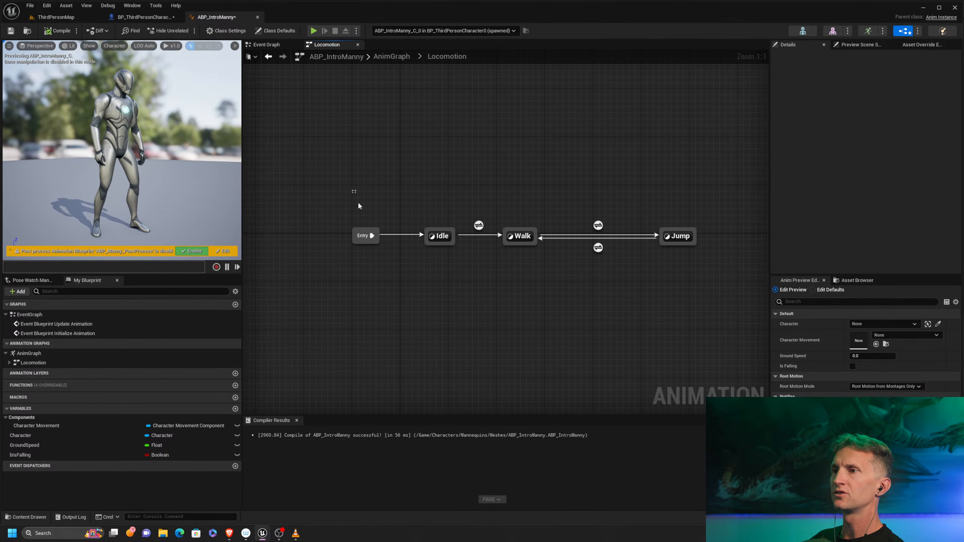
left_click_drag(358, 205, 492, 160)
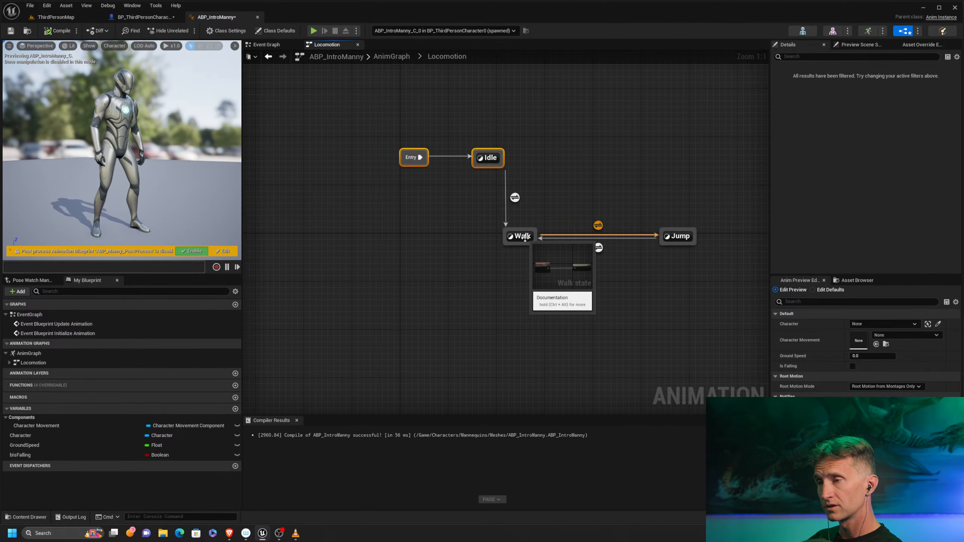
left_click_drag(463, 270, 540, 238)
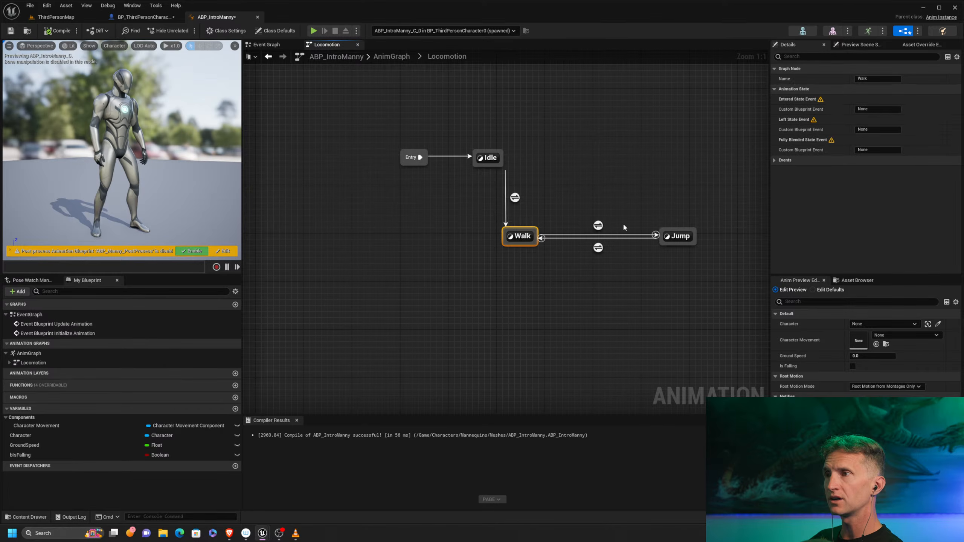
left_click_drag(608, 227, 607, 227)
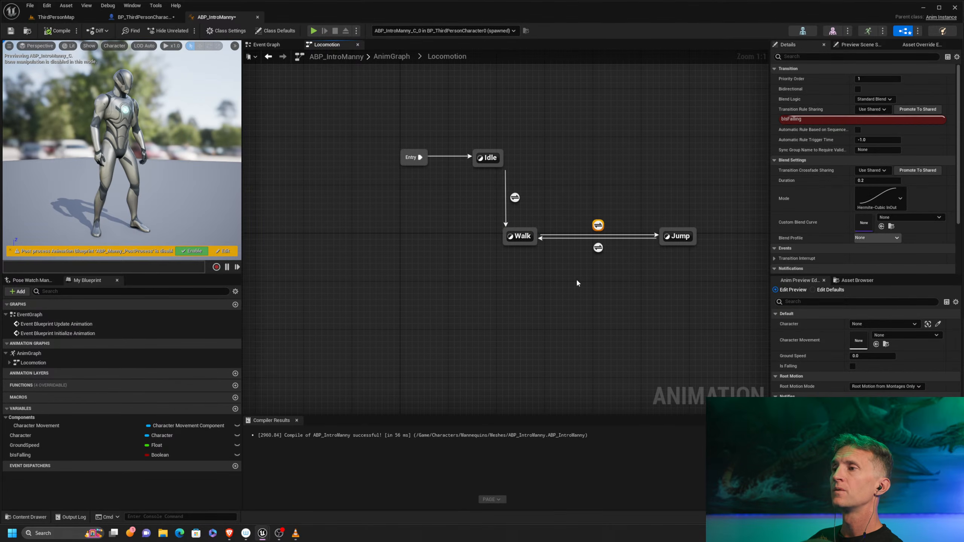
left_click_drag(678, 256, 678, 257)
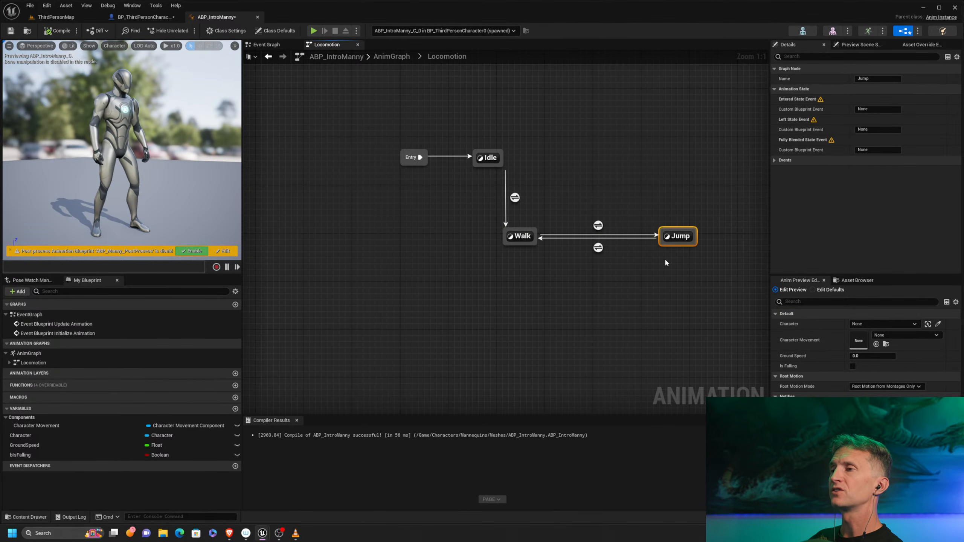
left_click_drag(605, 260, 593, 244)
left_click_drag(525, 242, 525, 242)
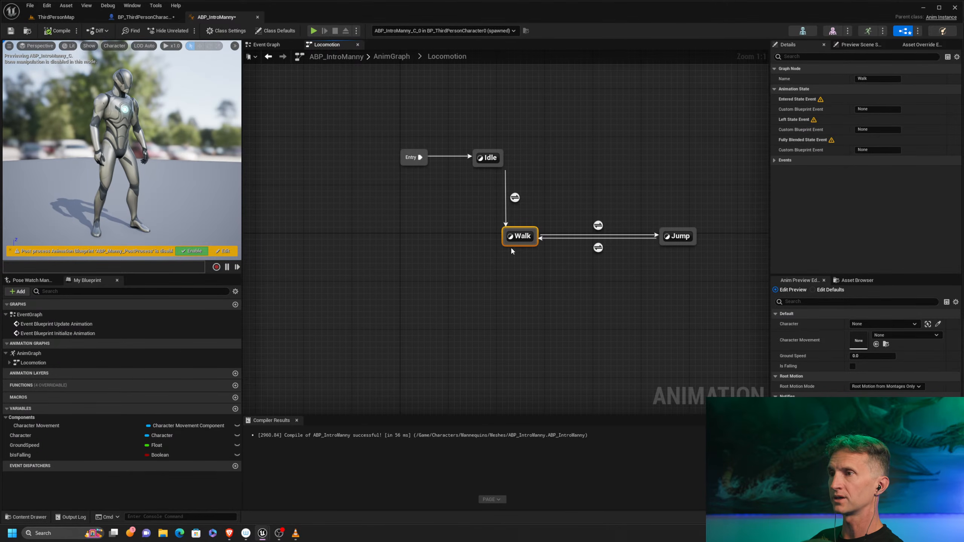
Move the Entry node and Idle state together diagonally up and to the left of the Walk state
left_click_drag(387, 136, 419, 199)
left_click(492, 166)
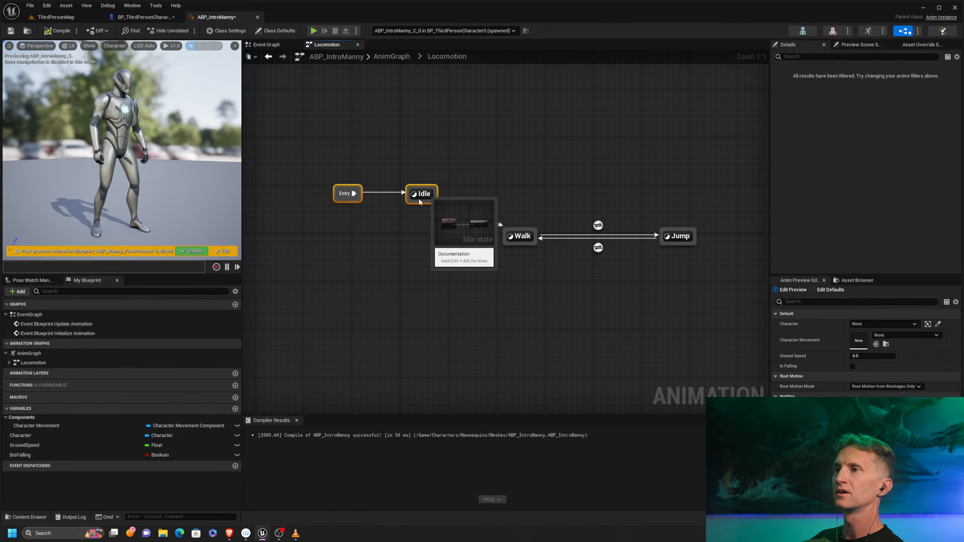
Switch to the ThirdPersonMap level, play it and walk the character forward to test the Idle to Walk transition
left_click(76, 16)
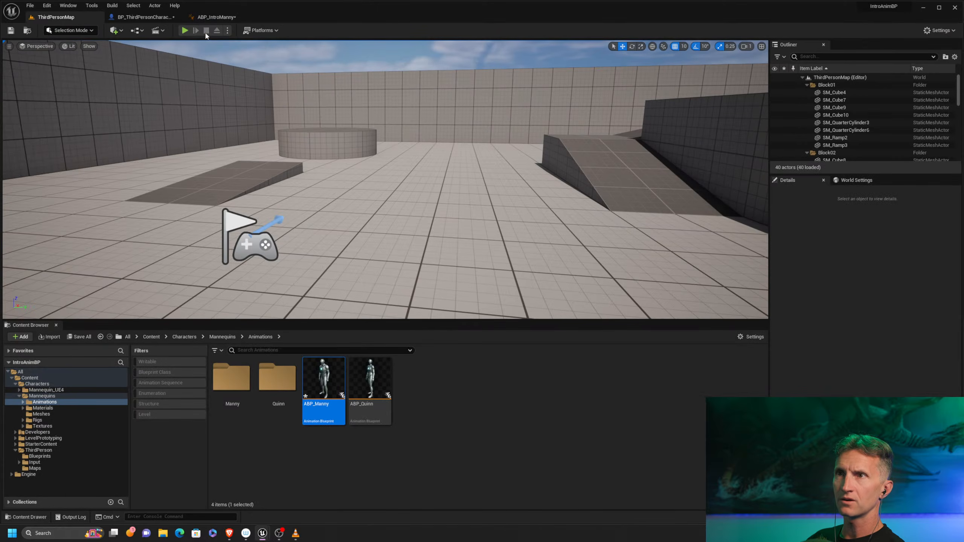
left_click(184, 30)
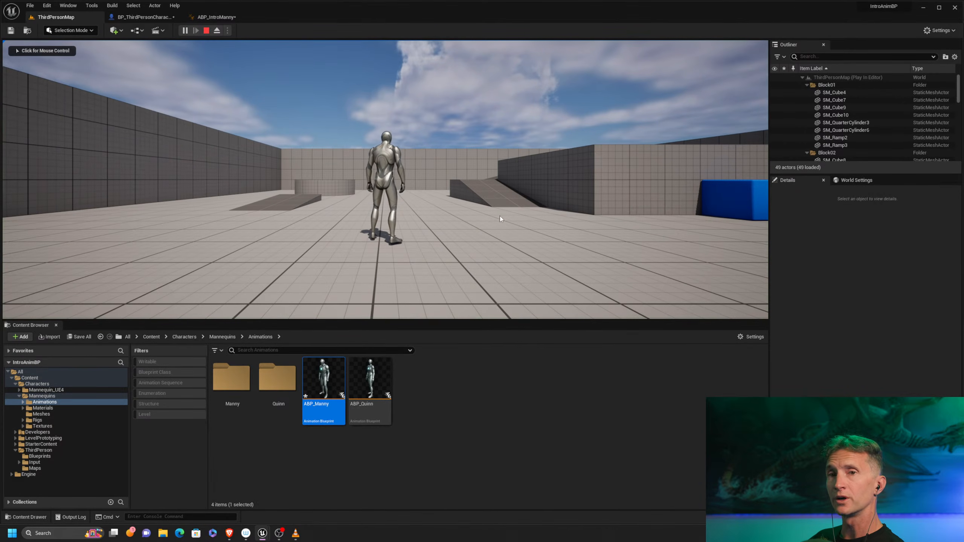
left_click(485, 231)
key("w")
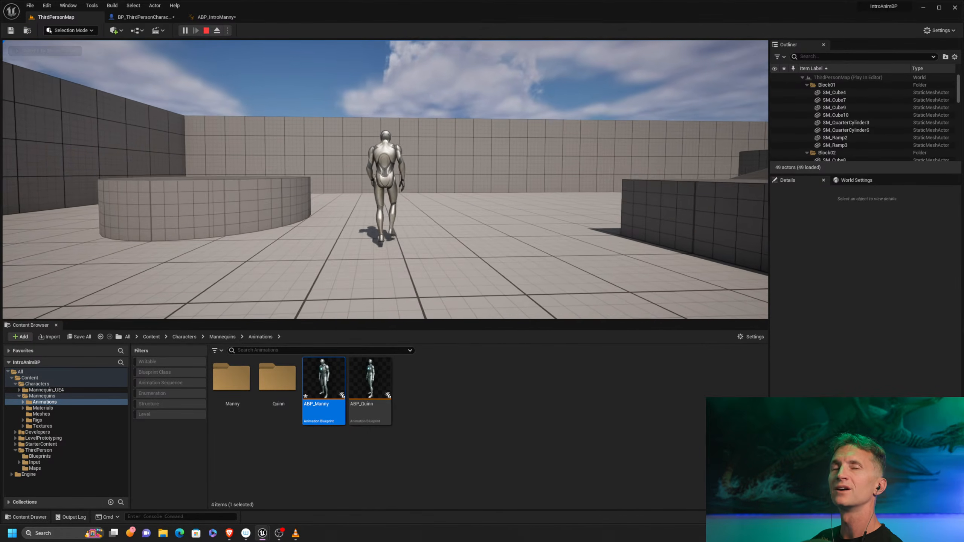
Stop the play session, add a Walk to Idle transition in ABP_IntroManny's Locomotion graph and place the GroundSpeed variable in its rule
key("Escape")
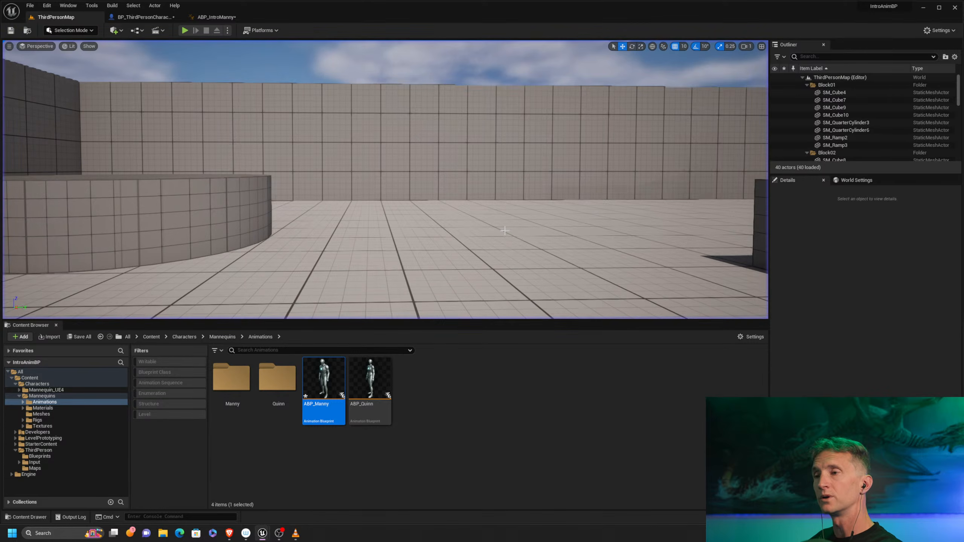
left_click(216, 17)
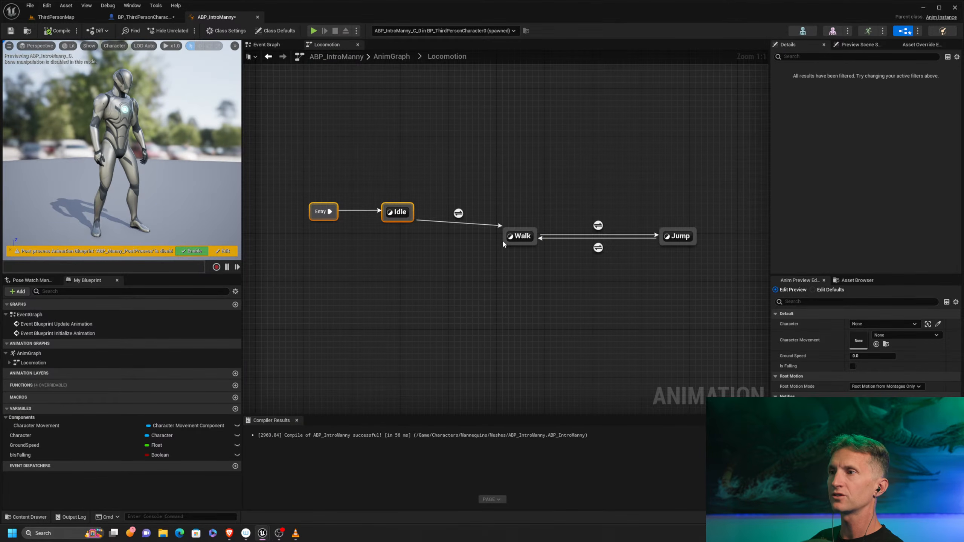
left_click_drag(503, 242, 396, 213)
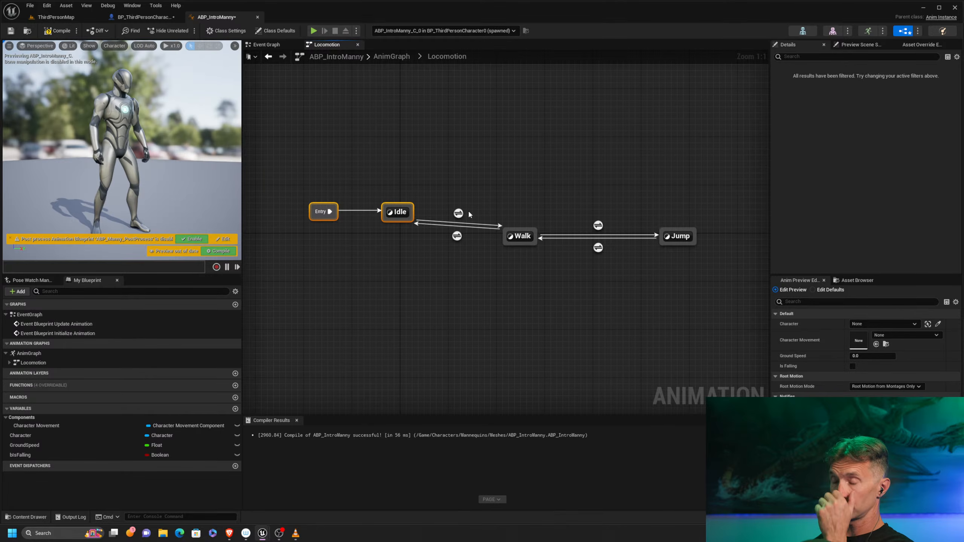
double_click(456, 236)
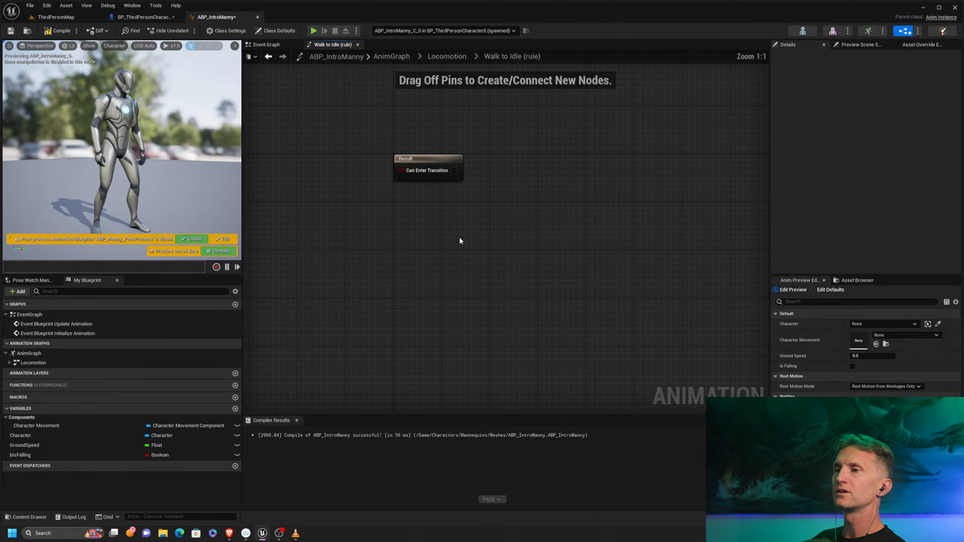
left_click_drag(24, 445, 394, 253)
Try a Less comparison of Ground Speed against 5.0 feeding Can Enter Transition, and delete that comparison node
left_click(366, 272)
type("<")
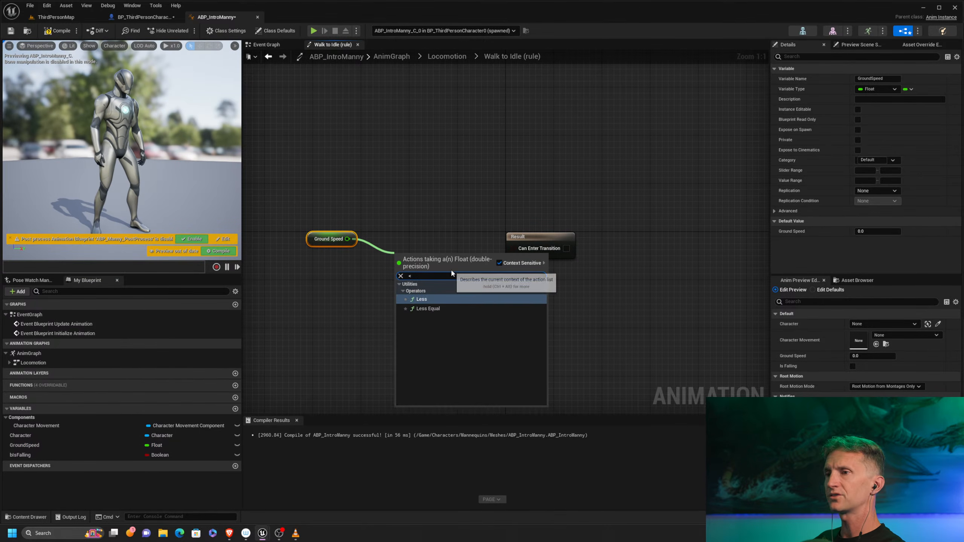
left_click(440, 300)
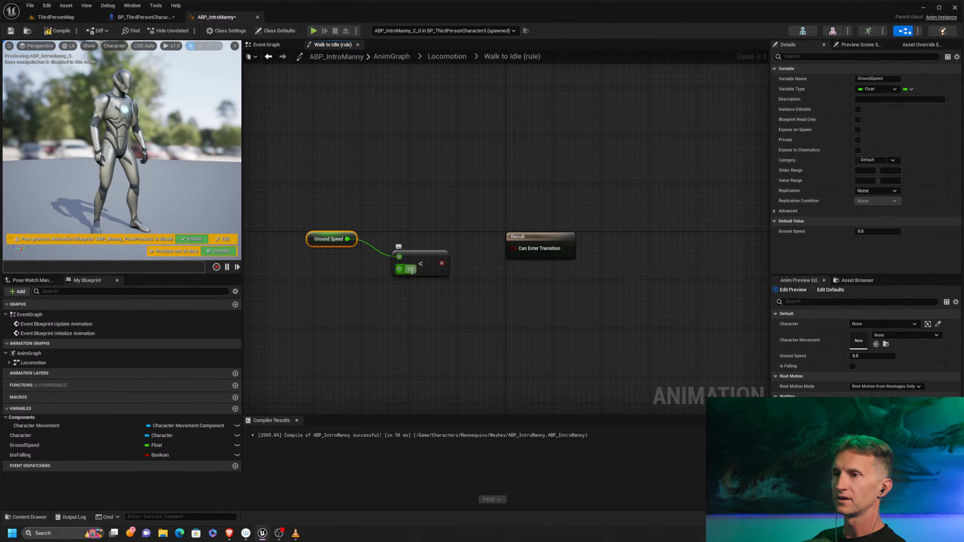
type("5")
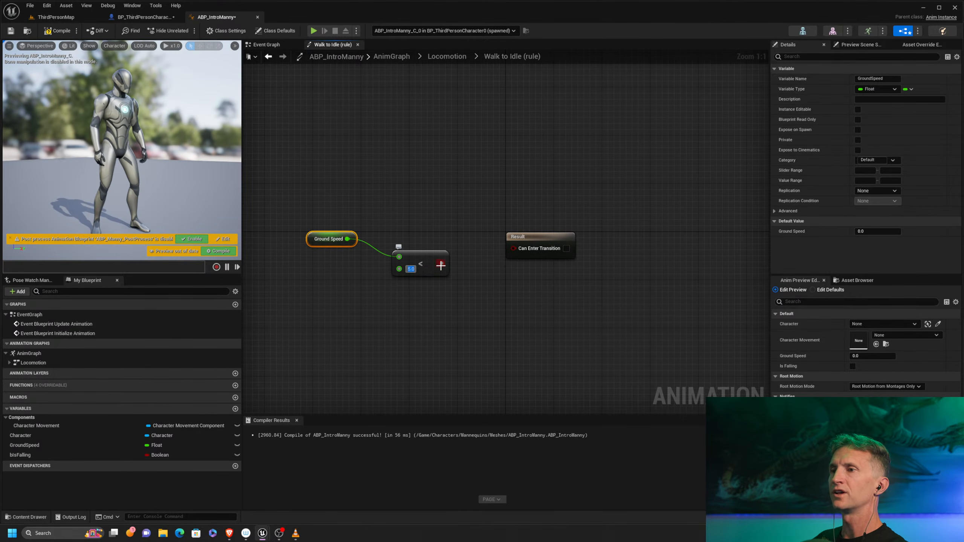
left_click_drag(441, 263, 520, 247)
left_click_drag(314, 300, 451, 218)
key("q")
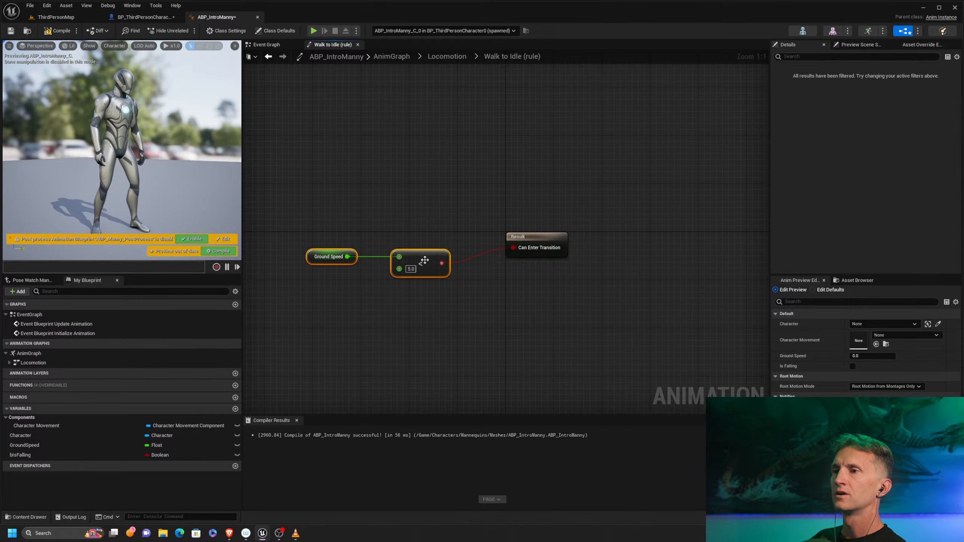
left_click_drag(424, 260, 438, 233)
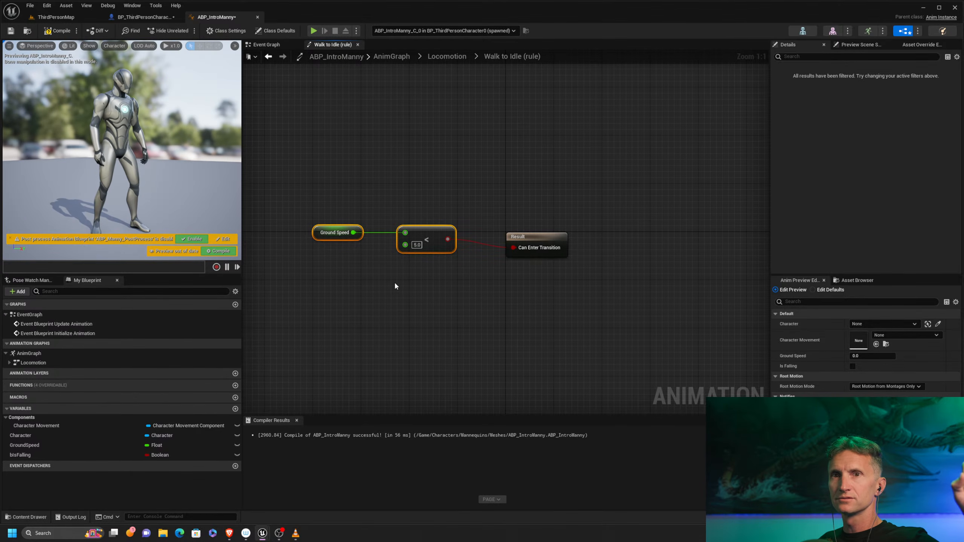
left_click(425, 240)
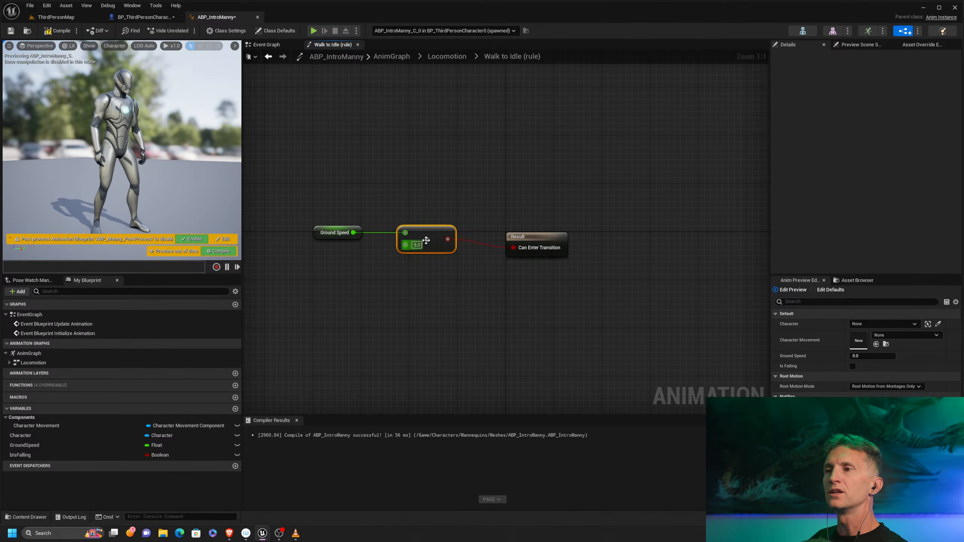
key("Delete")
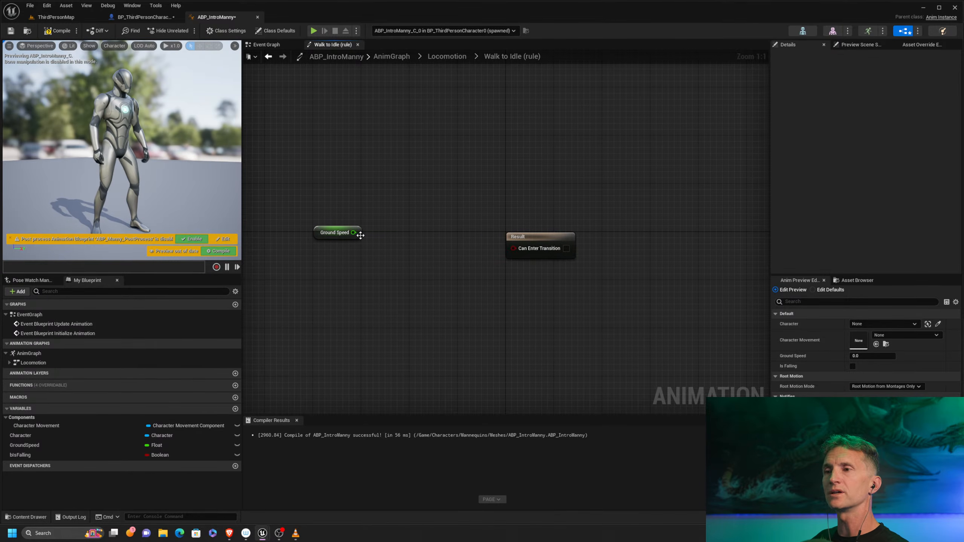
Compare Ground Speed with 5.0 through a Less Equal node, connect it to Can Enter Transition, align it and compile
left_click_drag(383, 226, 399, 212)
type("<=")
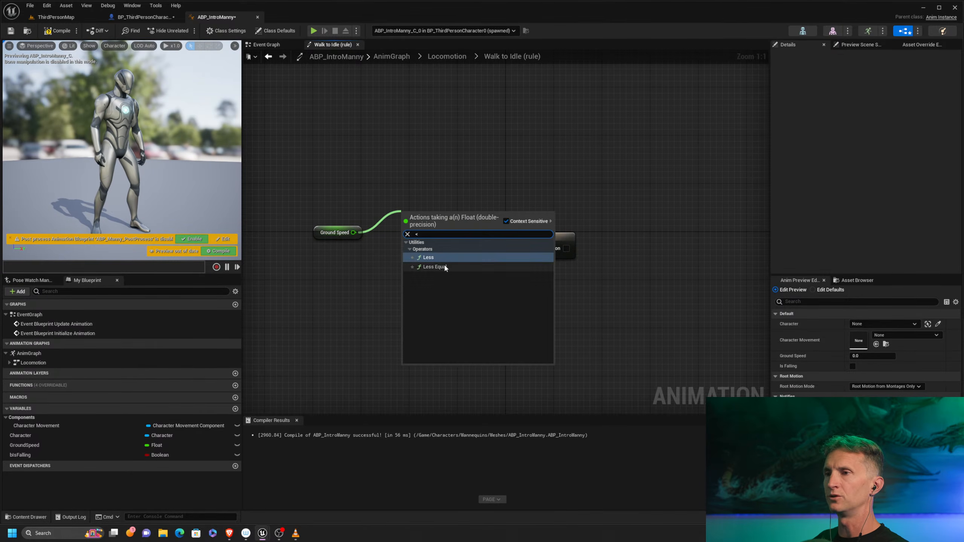
left_click(426, 249)
left_click(415, 227)
type("5")
key("Return")
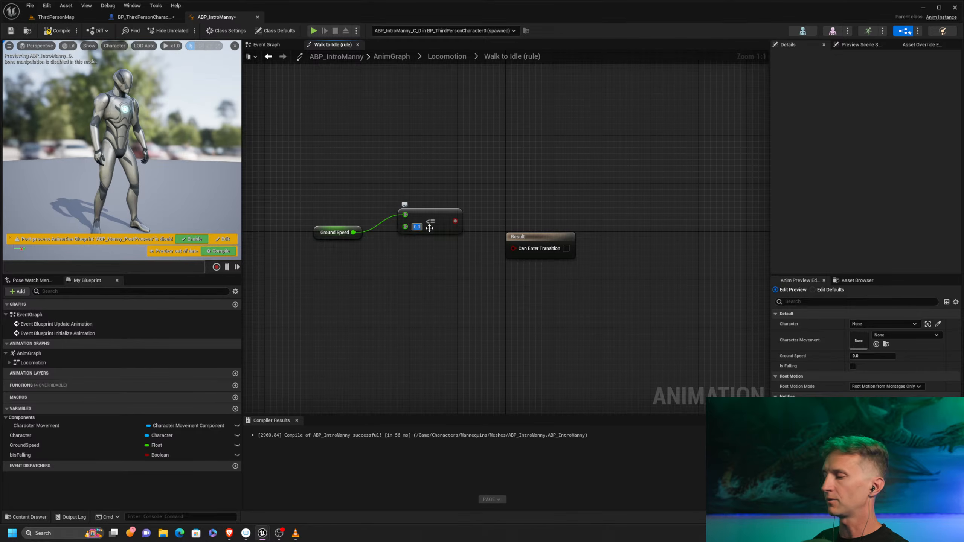
left_click_drag(454, 221, 513, 248)
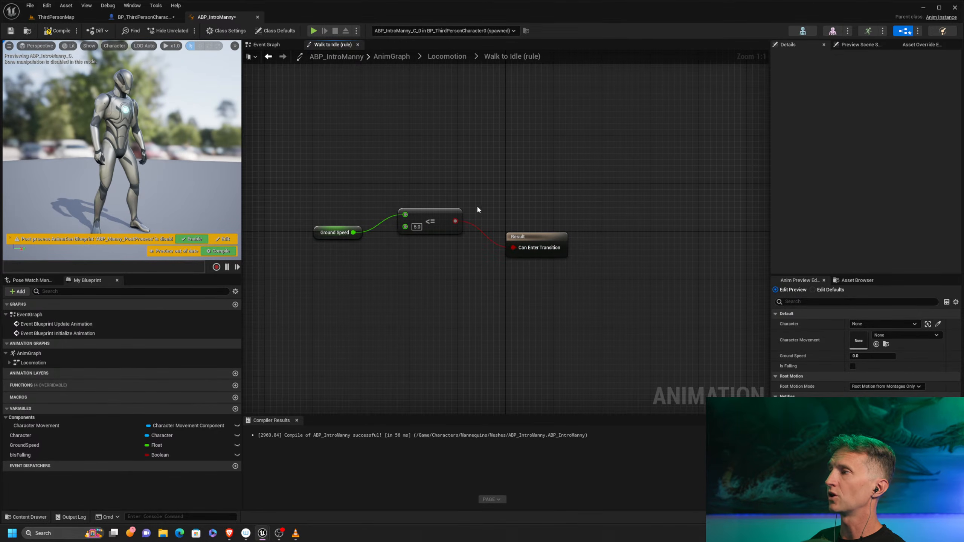
left_click_drag(429, 218, 429, 236)
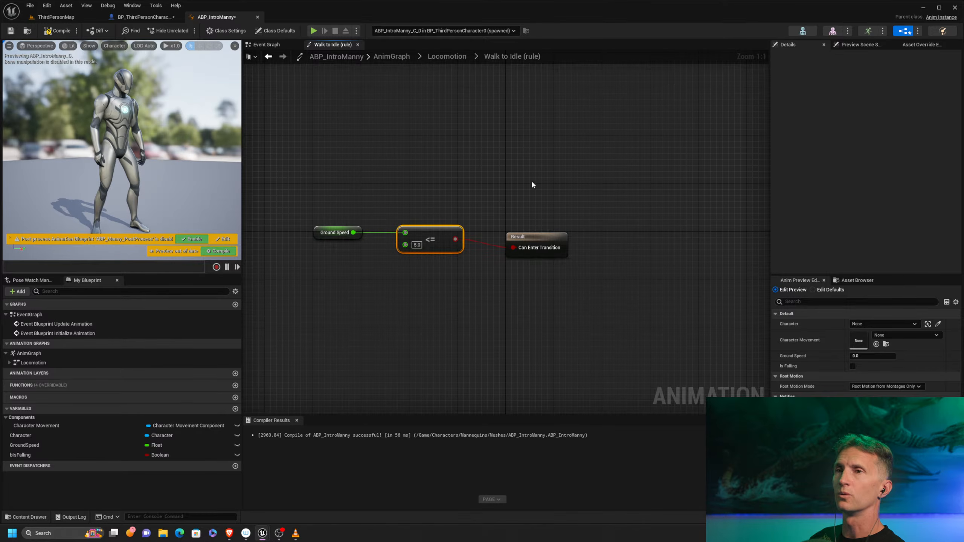
left_click(57, 31)
Play the ThirdPersonMap level, walk the character forward and stop to test the Walk to Idle transition, and end the session
left_click(68, 17)
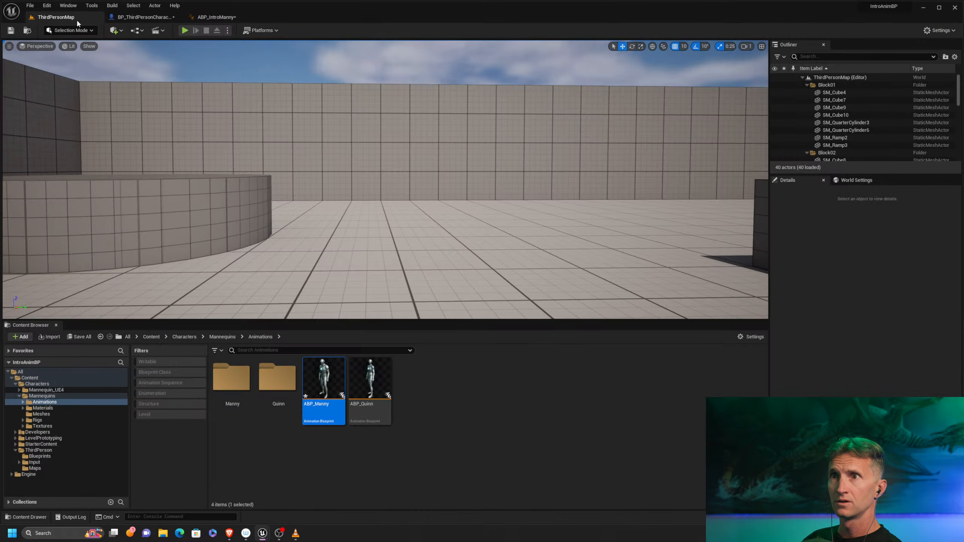
left_click(185, 31)
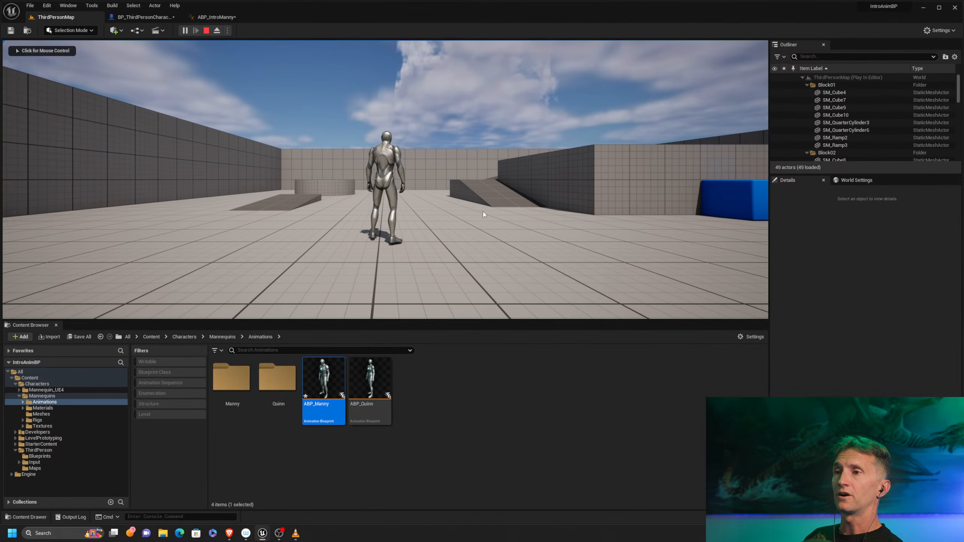
left_click(472, 207)
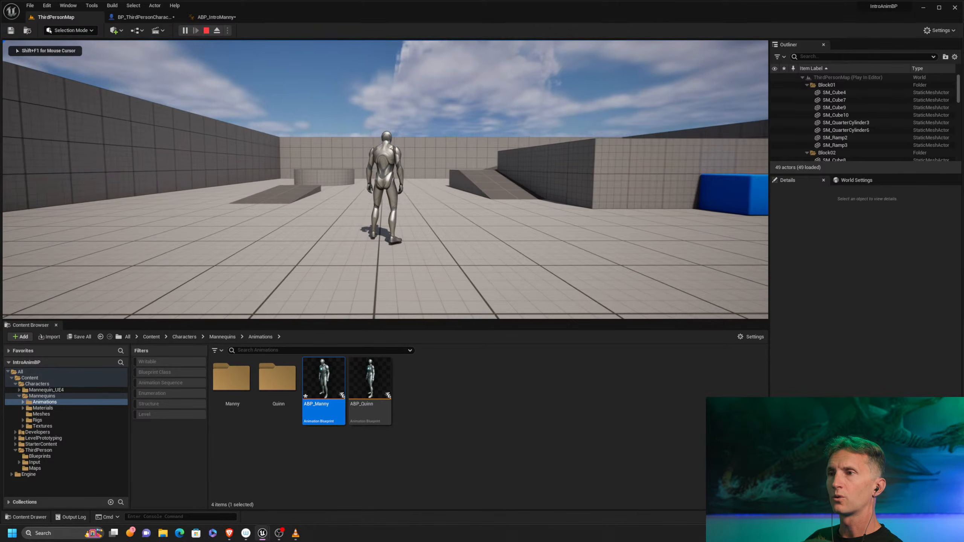
key("w")
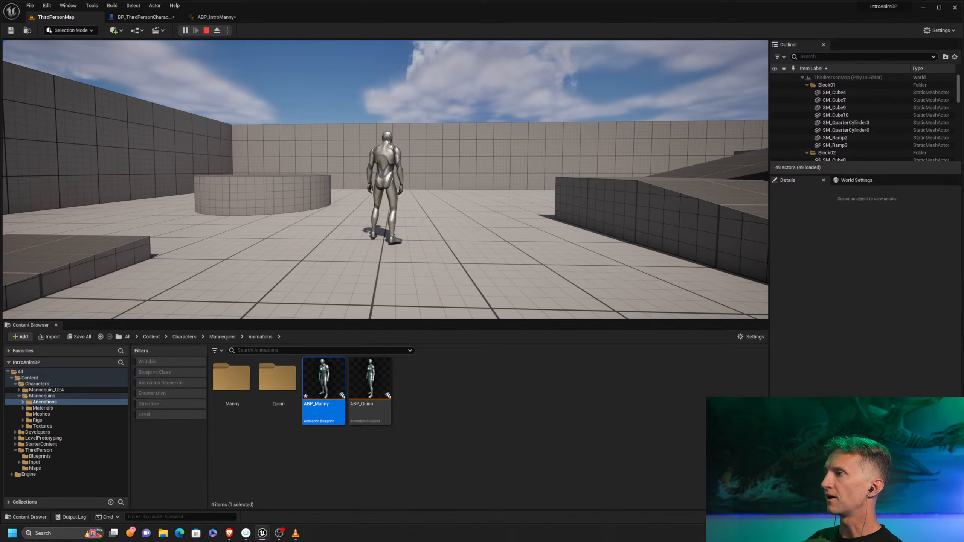
key("Escape")
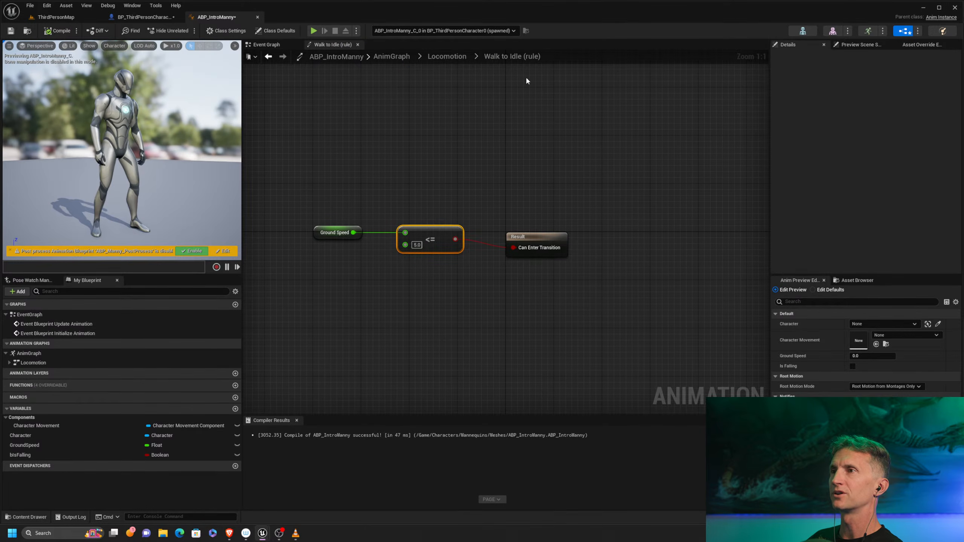
Return to the Locomotion state machine and rearrange it with Walk farther from Idle and Jump directly above Walk
left_click(447, 56)
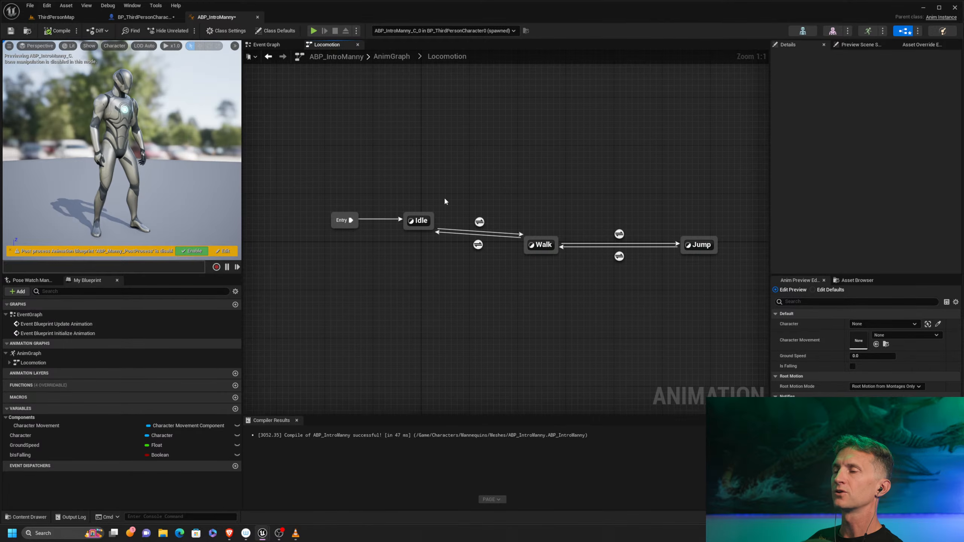
left_click_drag(704, 243, 626, 123)
left_click_drag(548, 249, 629, 247)
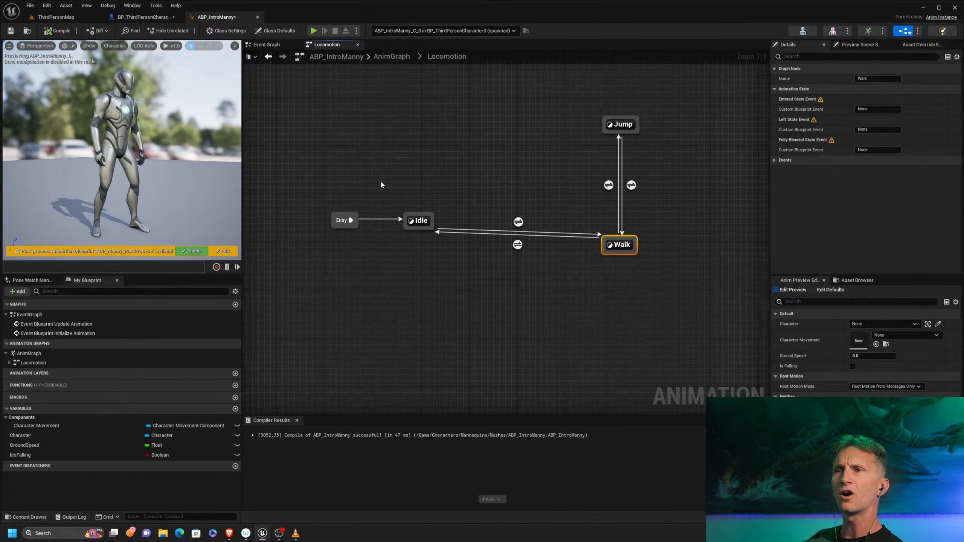
Play the ThirdPersonMap level, make the standing character jump twice, end the session and return to ABP_IntroManny
left_click(91, 16)
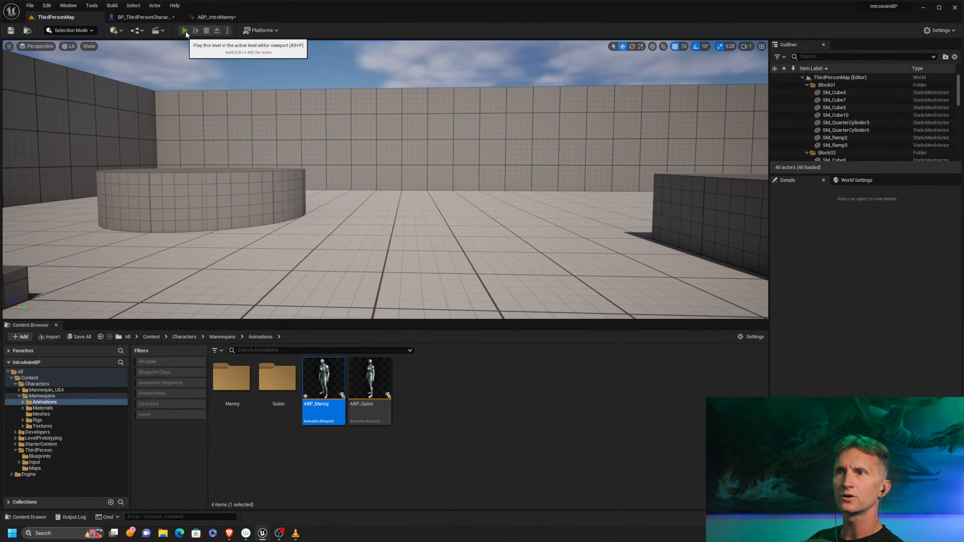
left_click(186, 30)
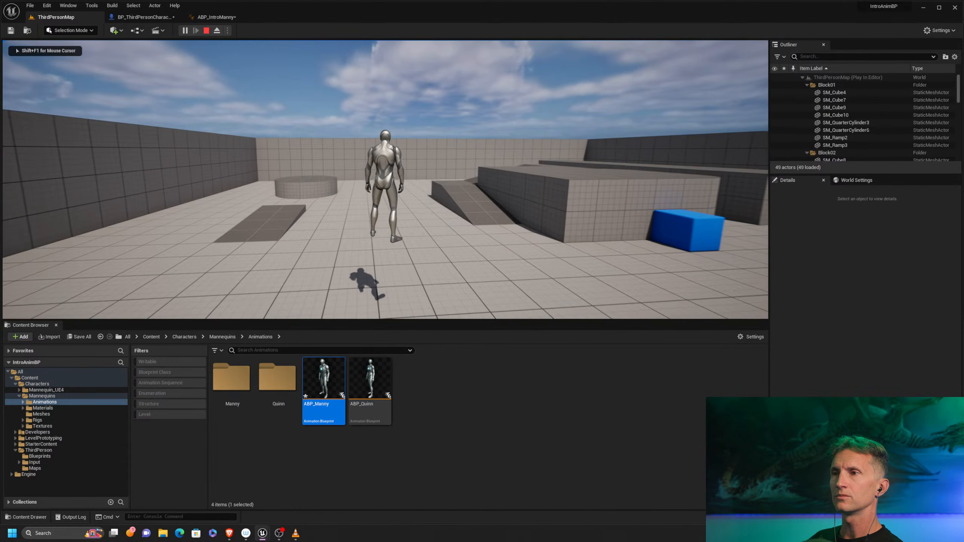
key("space")
key("space")
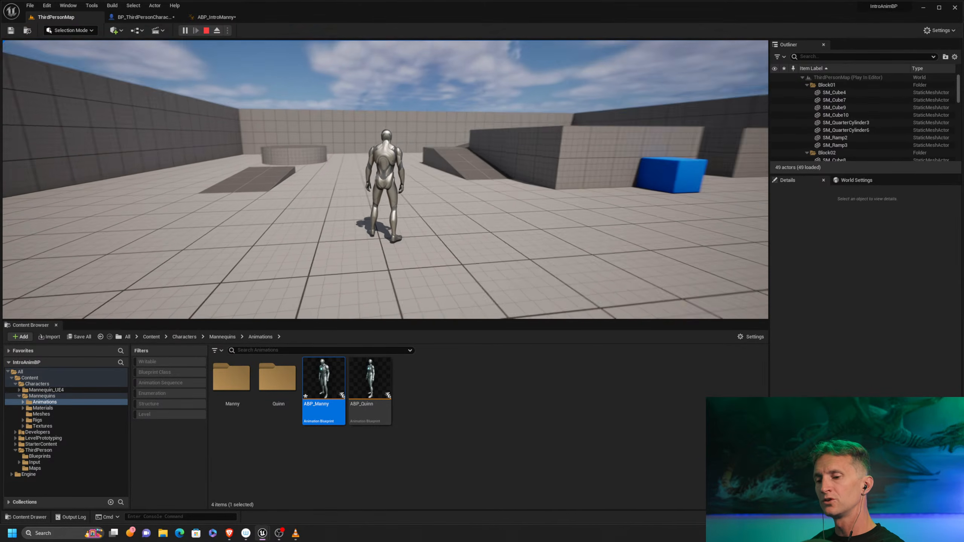
key("Escape")
key("ctrl+Tab")
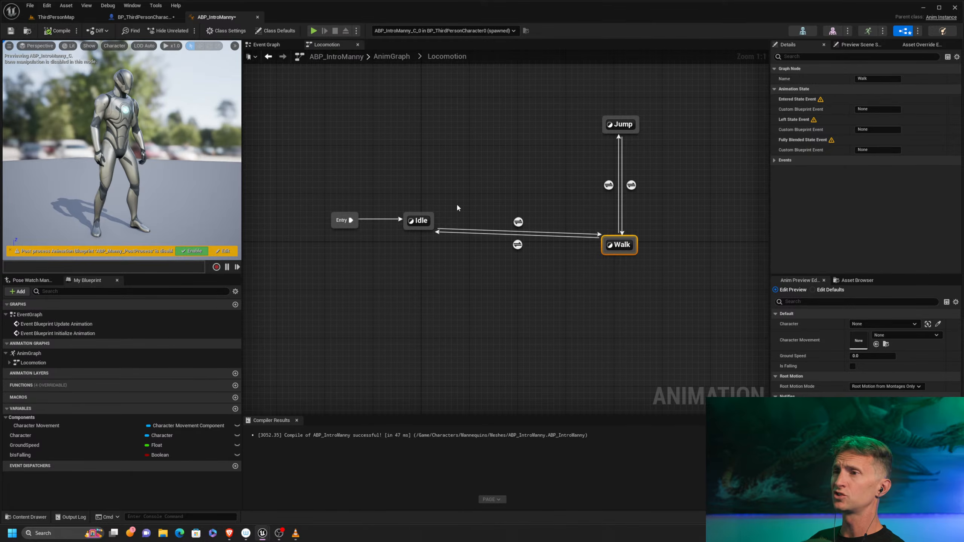
Add a transition from Idle to Jump, center Jump above Idle and Walk, and check the Walk to Jump rule for reference
left_click_drag(437, 212, 508, 172)
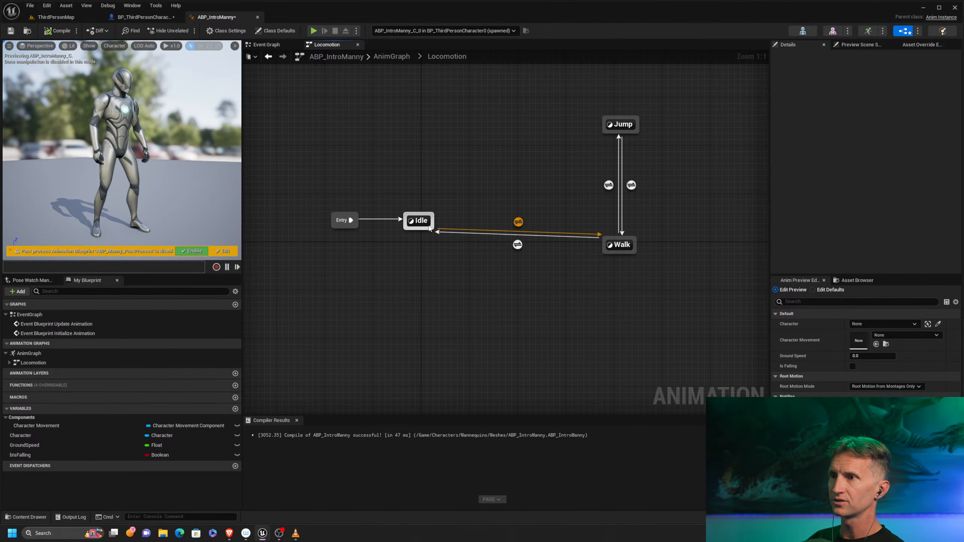
left_click_drag(428, 225, 523, 118)
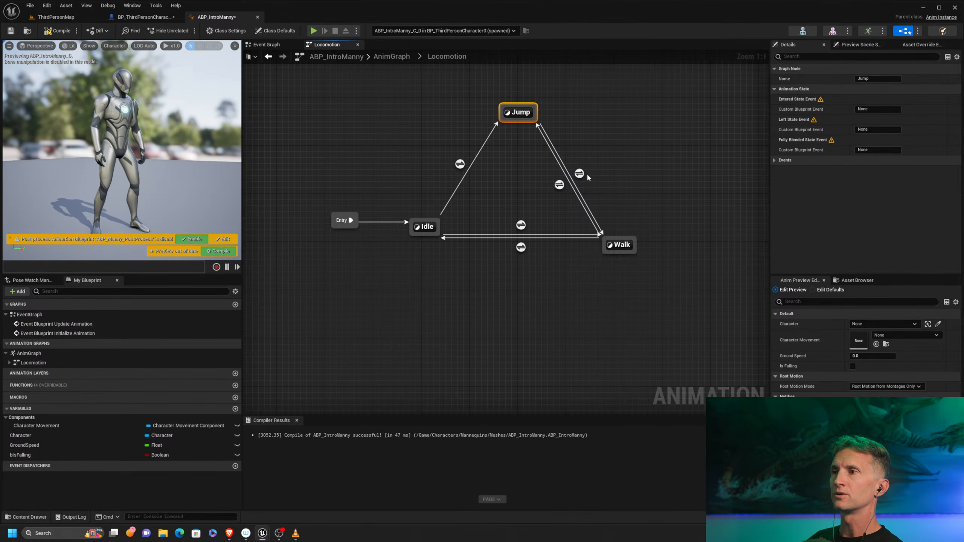
double_click(559, 185)
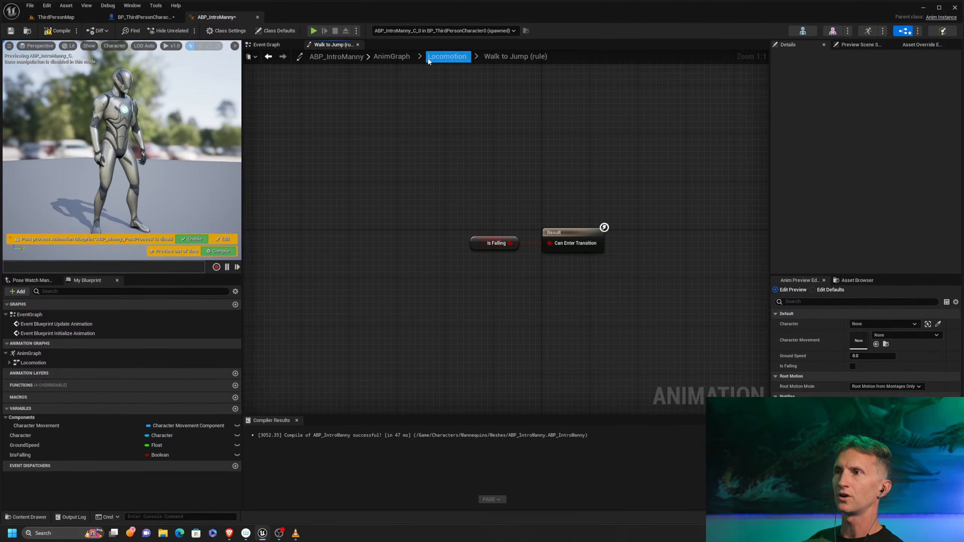
left_click(447, 56)
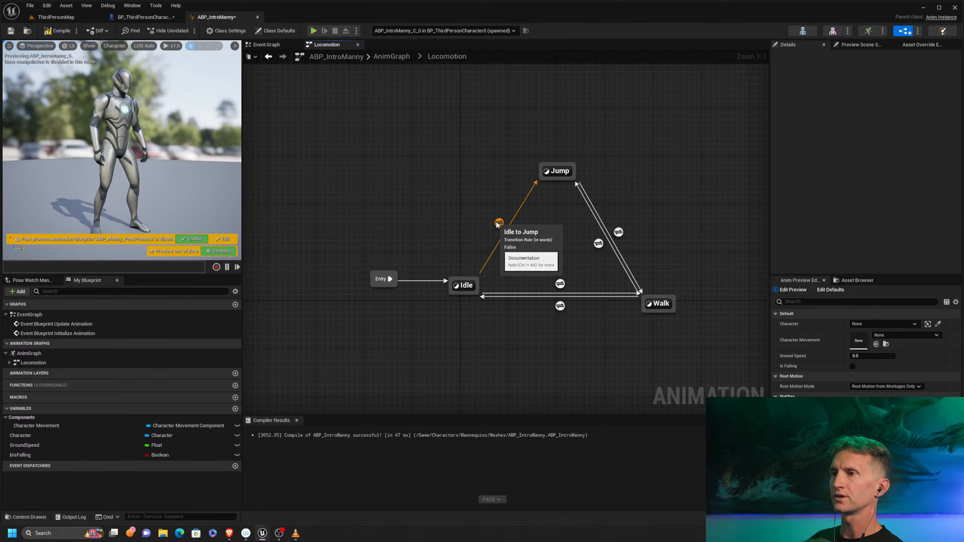
Connect the bIsFalling variable to Can Enter Transition in the Idle to Jump rule, and compile and save the blueprint
double_click(498, 223)
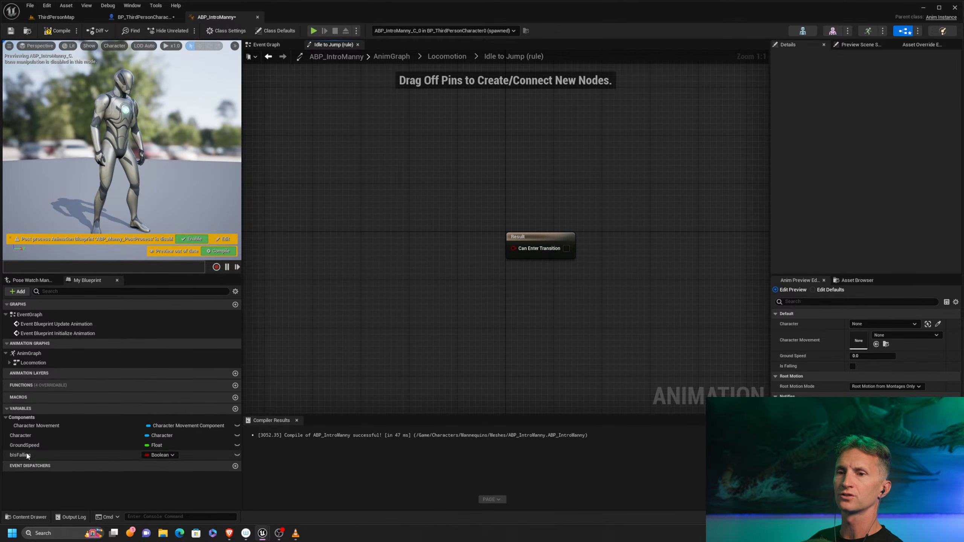
left_click_drag(27, 455, 515, 248)
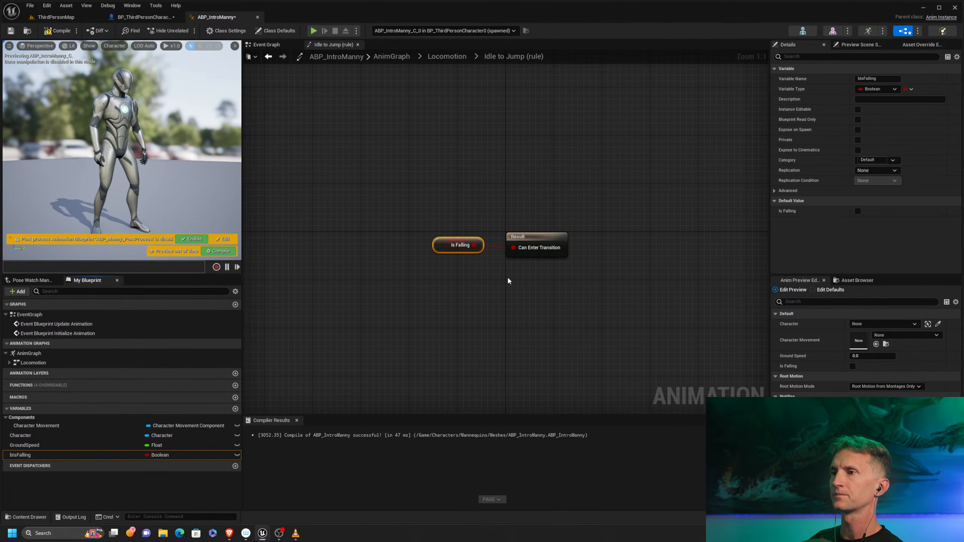
left_click(57, 30)
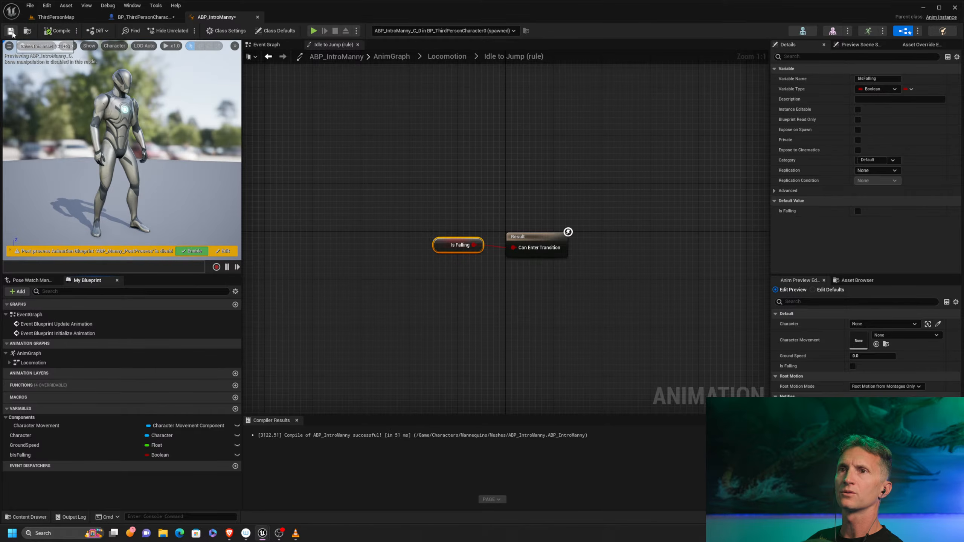
left_click(11, 30)
Play the ThirdPersonMap level, make the character jump while standing and while running, and release the cursor with the session still running
left_click(57, 17)
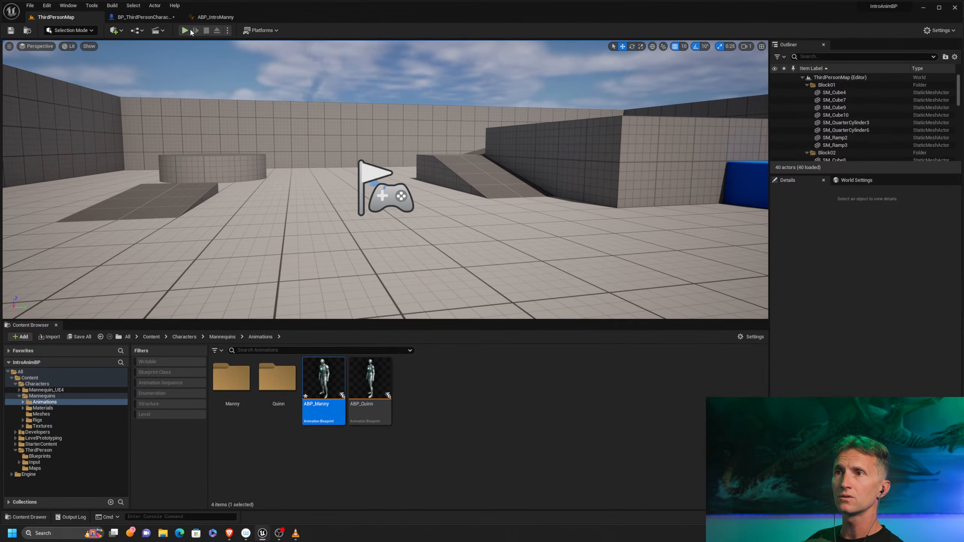
left_click(190, 31)
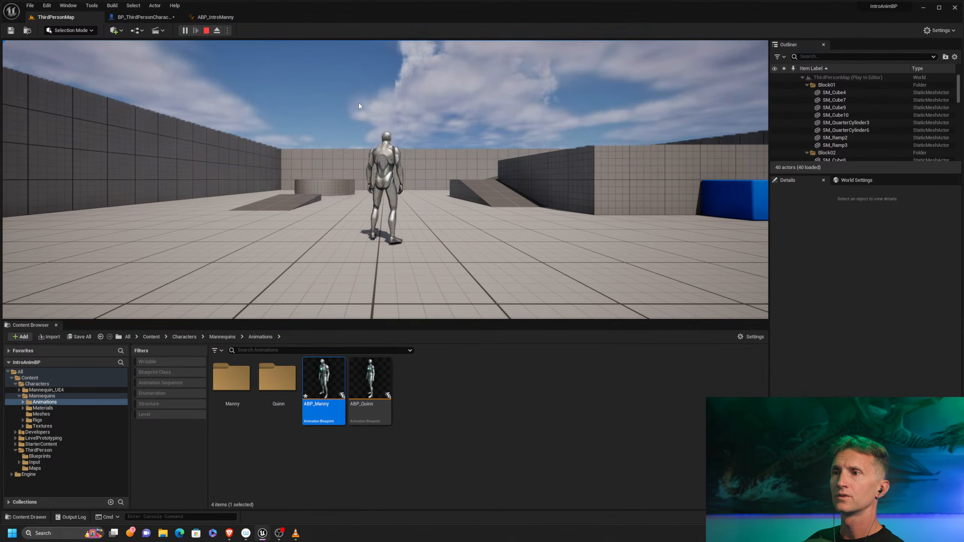
left_click(434, 182)
key("space")
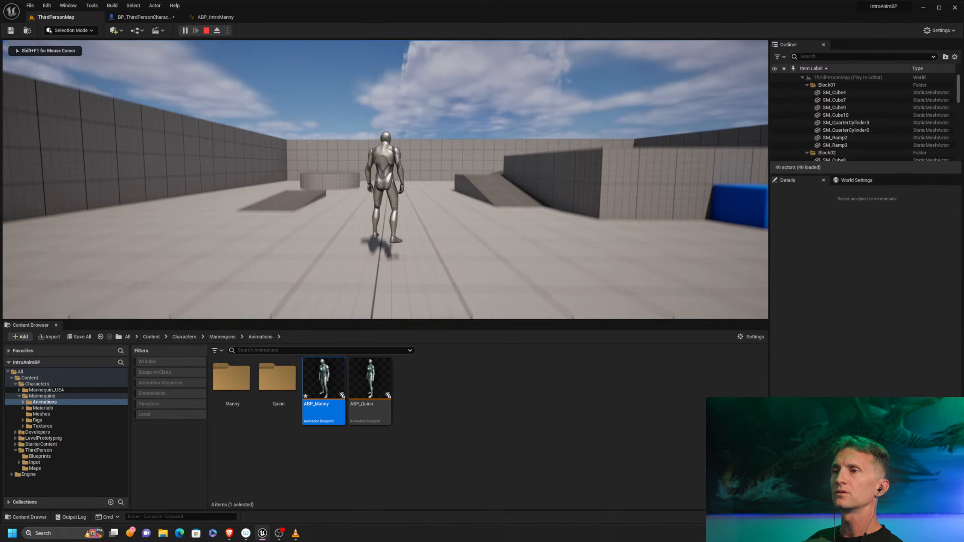
key("space")
key("w")
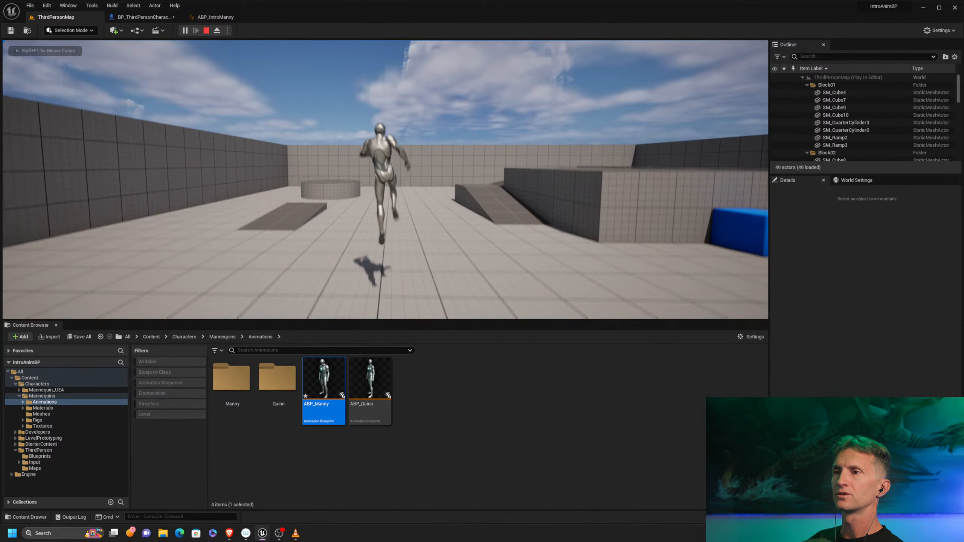
key("space")
key("space")
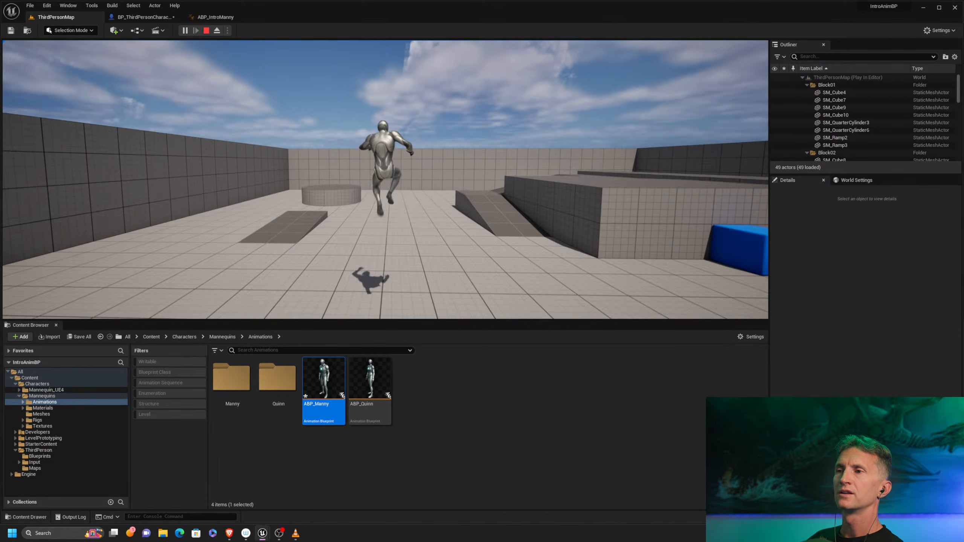
key("space")
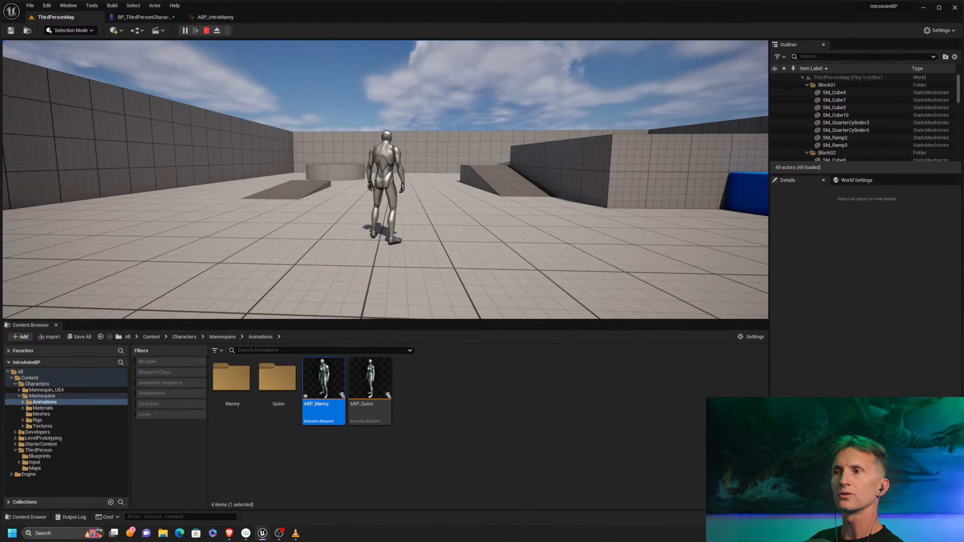
key("space")
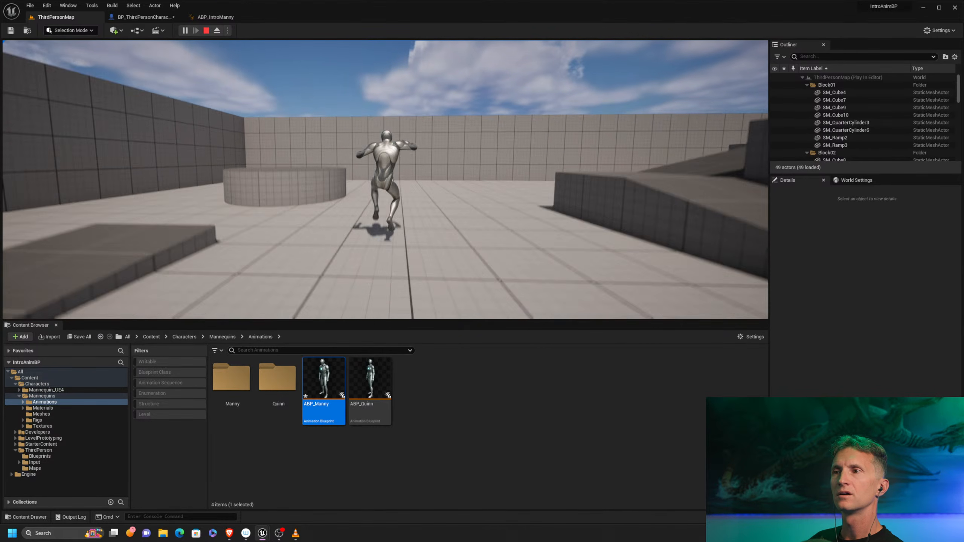
key("s")
key("shift+F1")
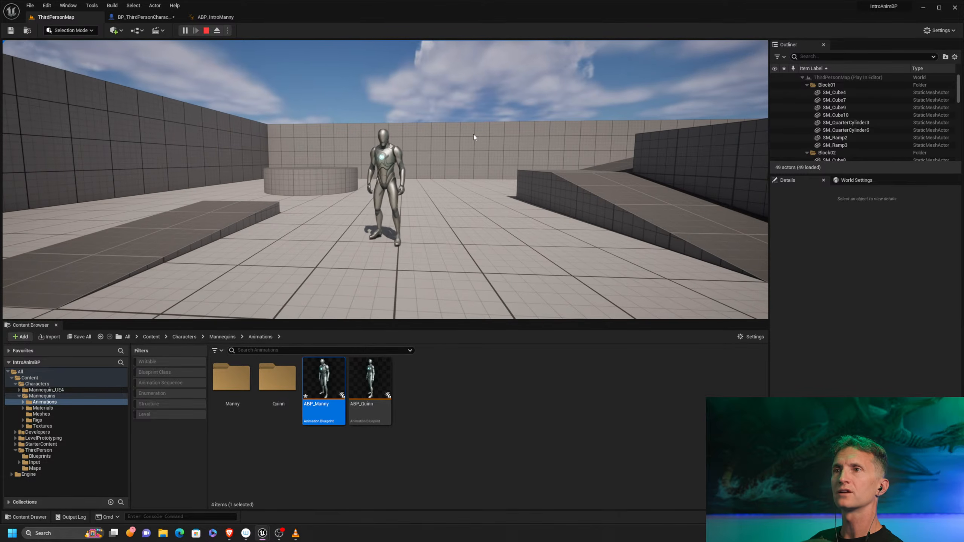
Return to ABP_IntroManny's Locomotion state machine and review the transitions linking Idle, Walk and Jump for a way from Jump back to Idle
left_click(215, 17)
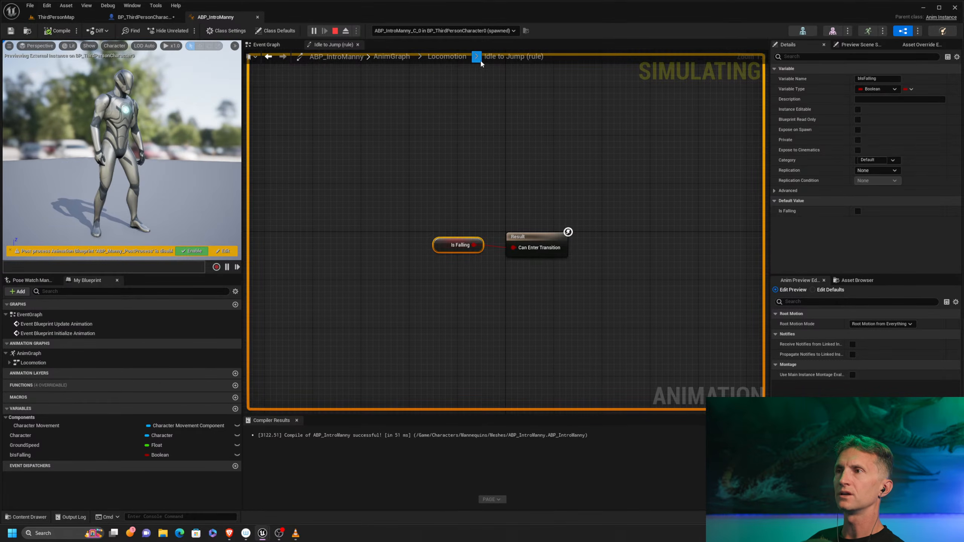
left_click(446, 56)
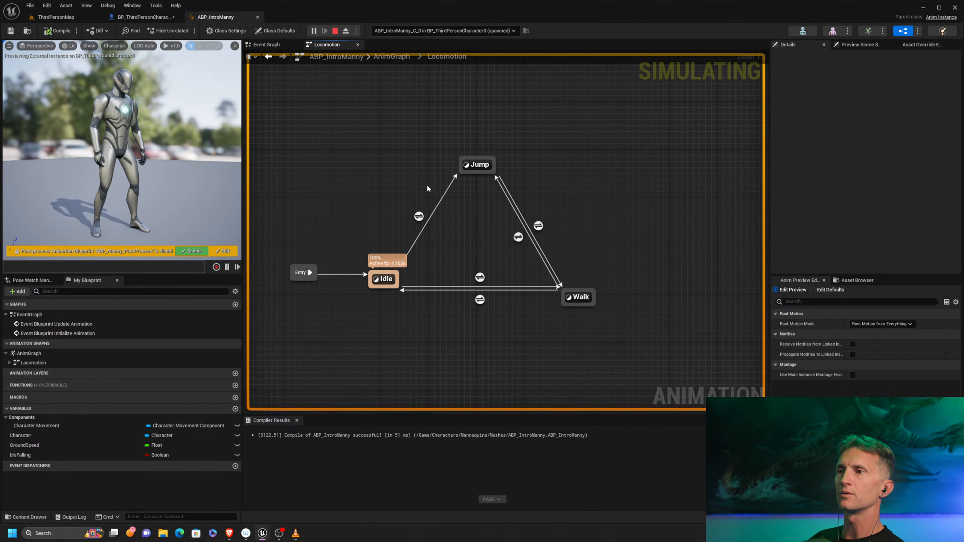
left_click(477, 164)
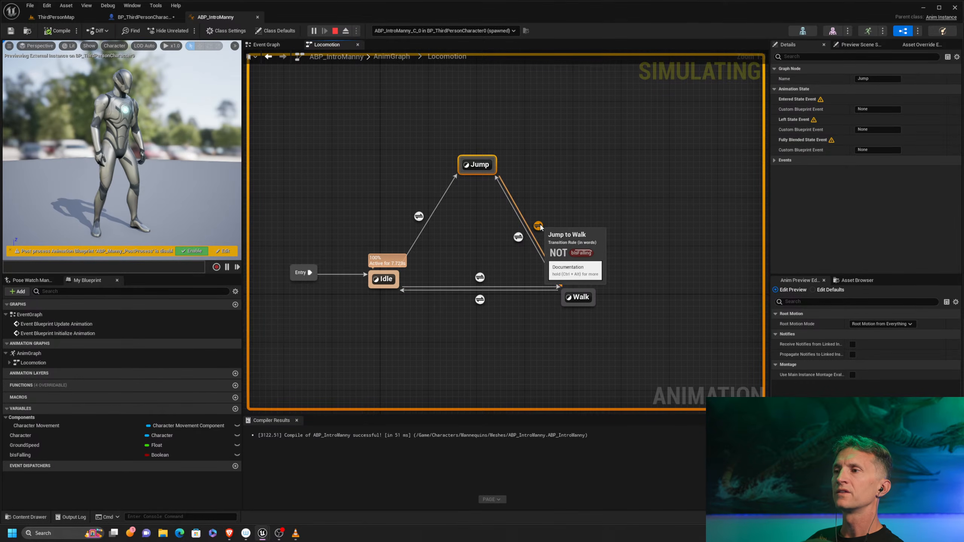
left_click_drag(640, 260, 576, 310)
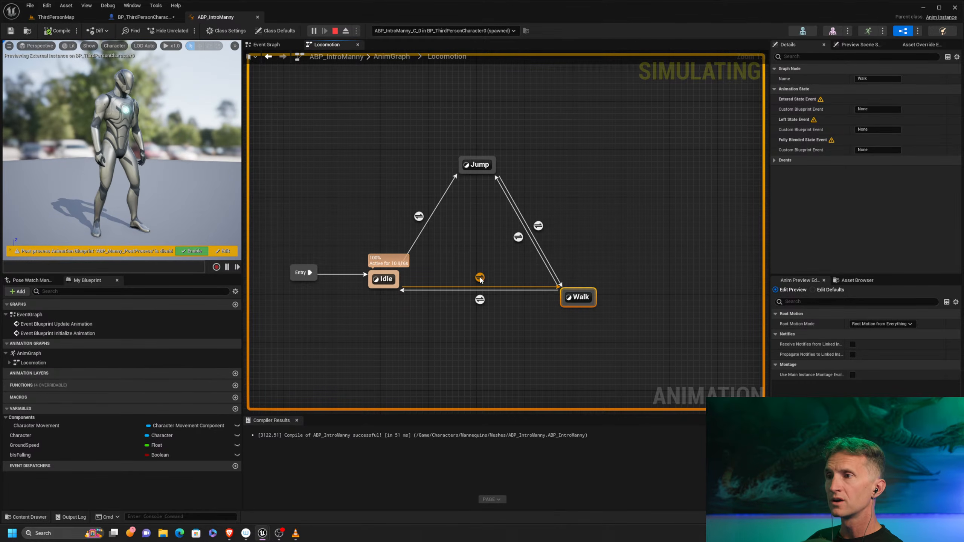
mouse_move(480, 278)
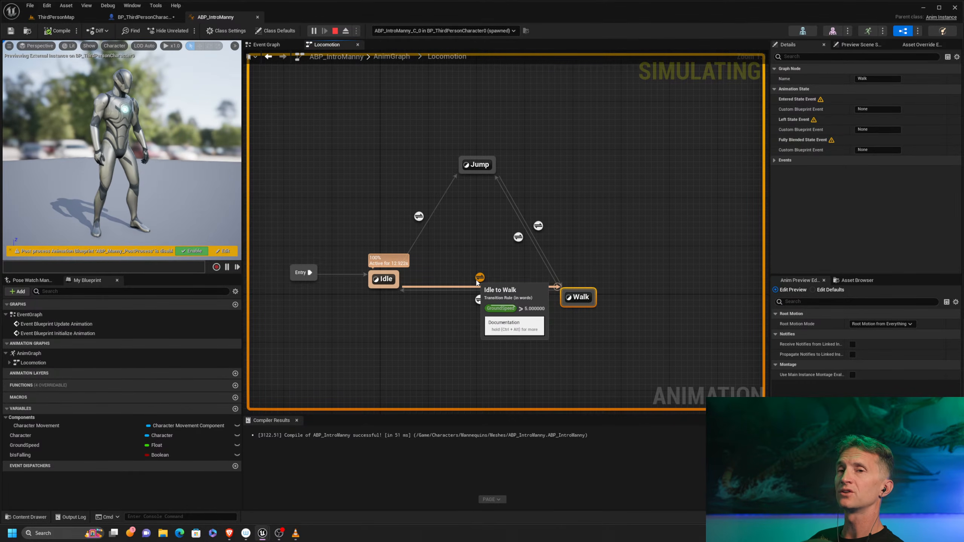
left_click(480, 301)
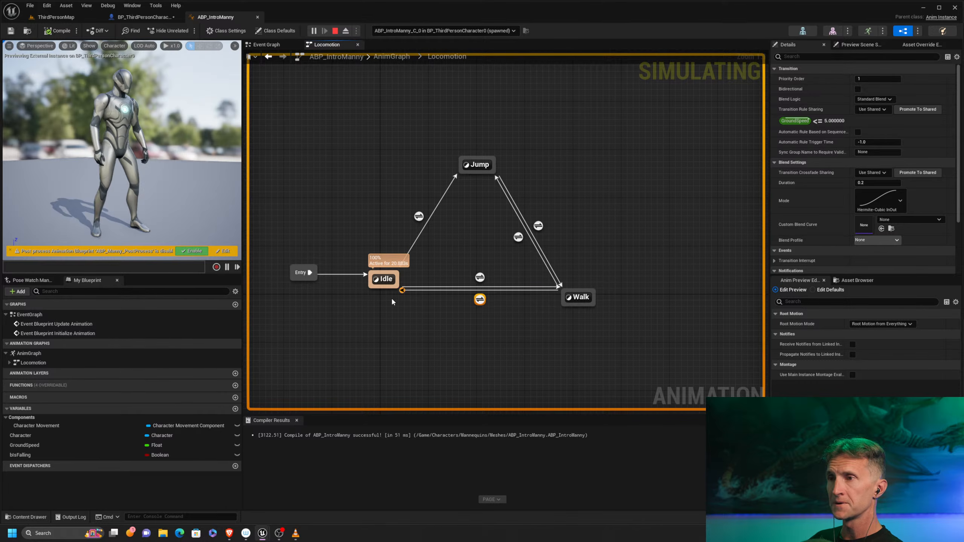
left_click_drag(359, 315, 394, 262)
left_click_drag(486, 139, 479, 175)
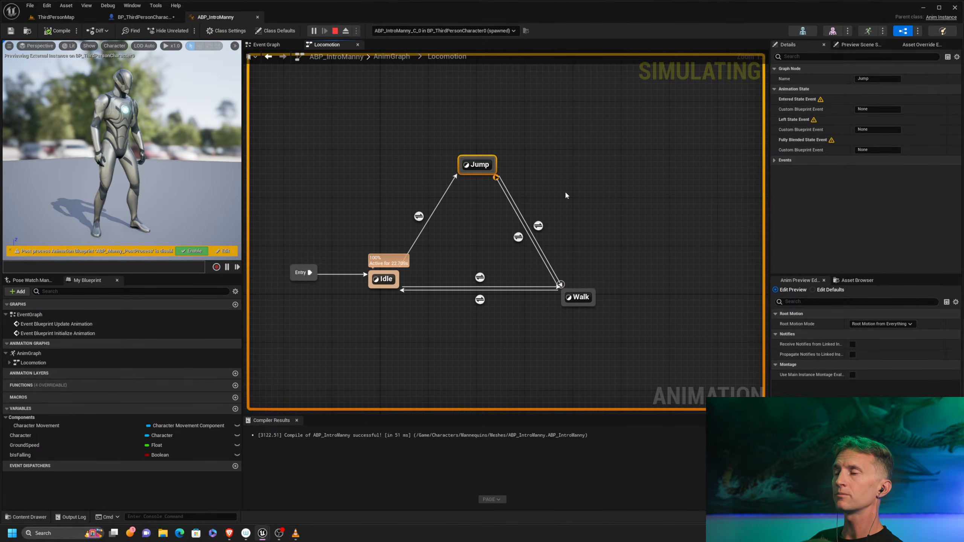
left_click_drag(590, 267, 550, 317)
left_click_drag(366, 309, 409, 255)
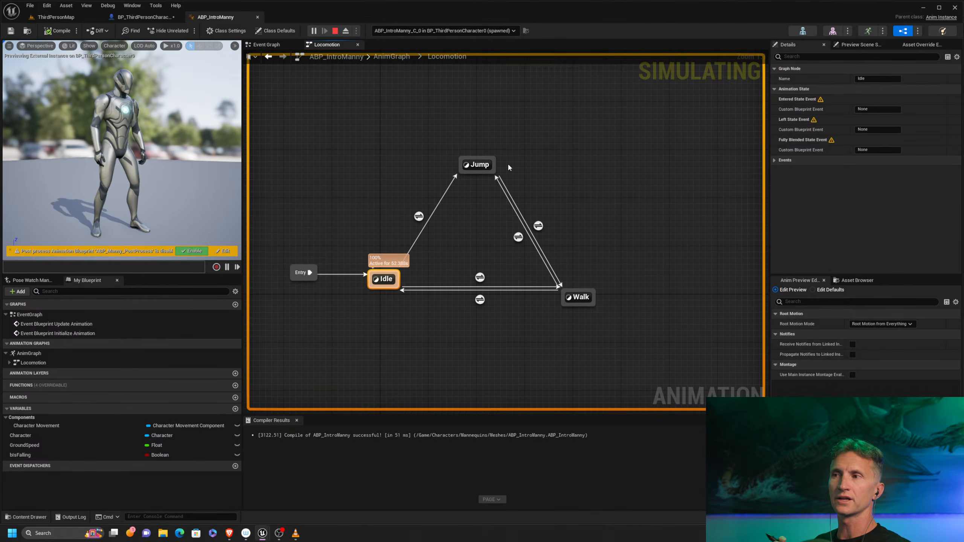
left_click(418, 217)
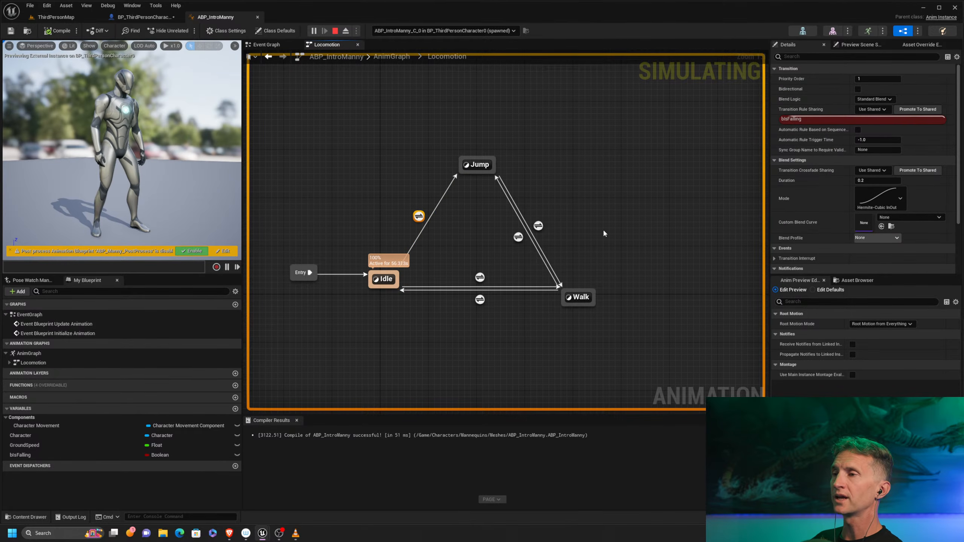
Add a transition from Jump to Idle in the Locomotion state machine and open its rule
left_click_drag(474, 174, 394, 278)
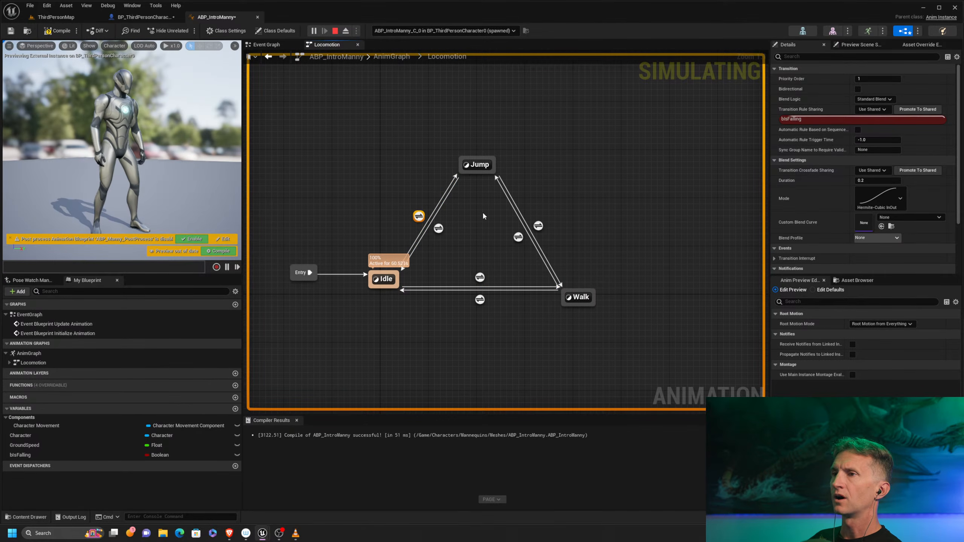
left_click(438, 229)
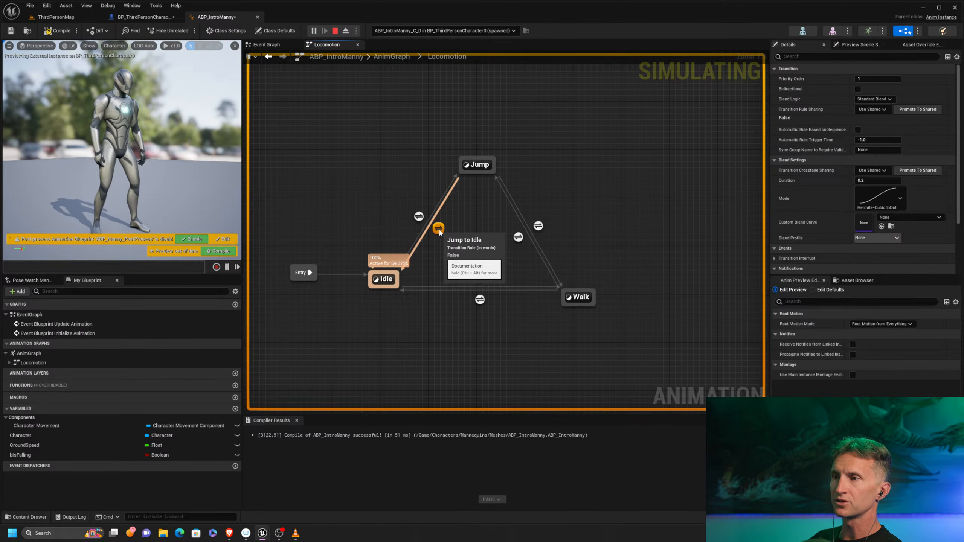
double_click(439, 229)
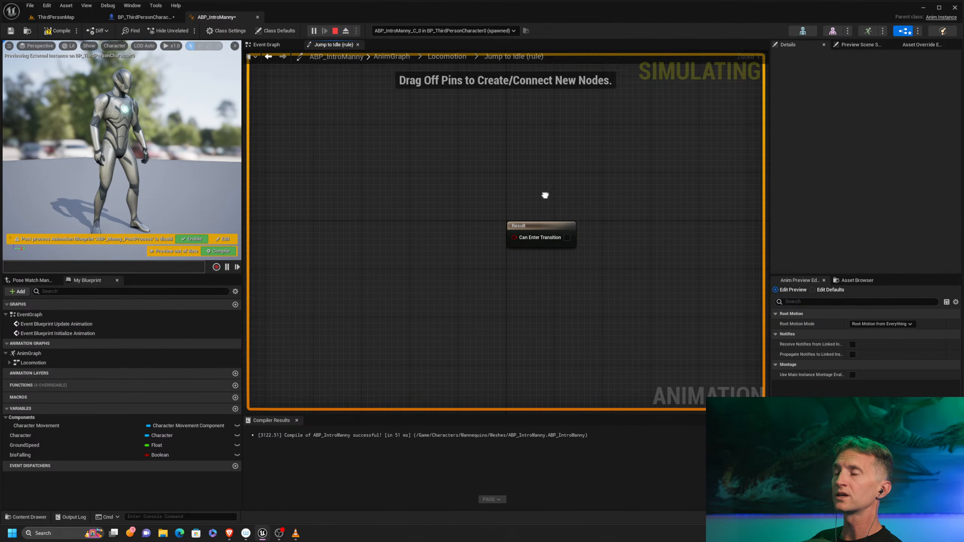
Add a bIsFalling getter feeding a NOT Boolean node in the Jump to Idle rule, align them, and move Result farther away
left_click_drag(20, 455, 327, 223)
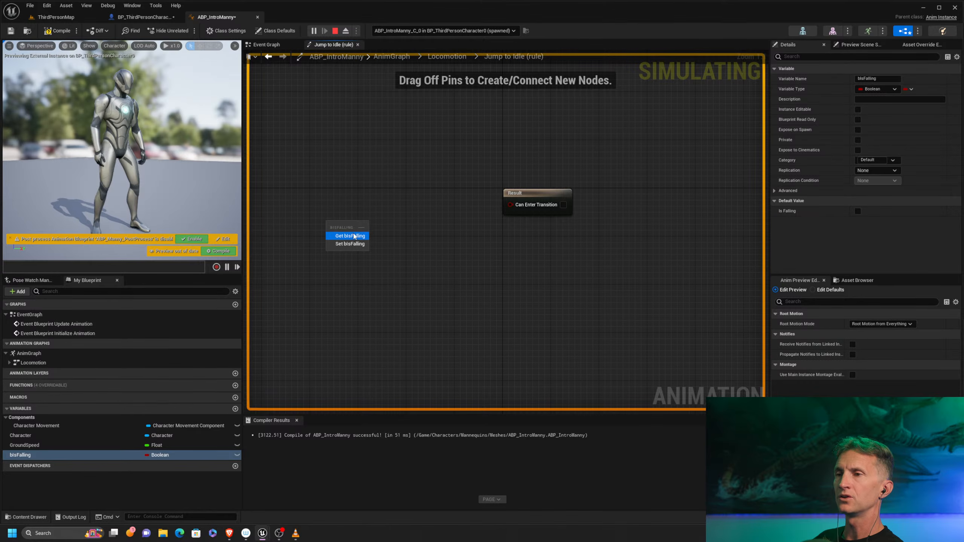
left_click(350, 236)
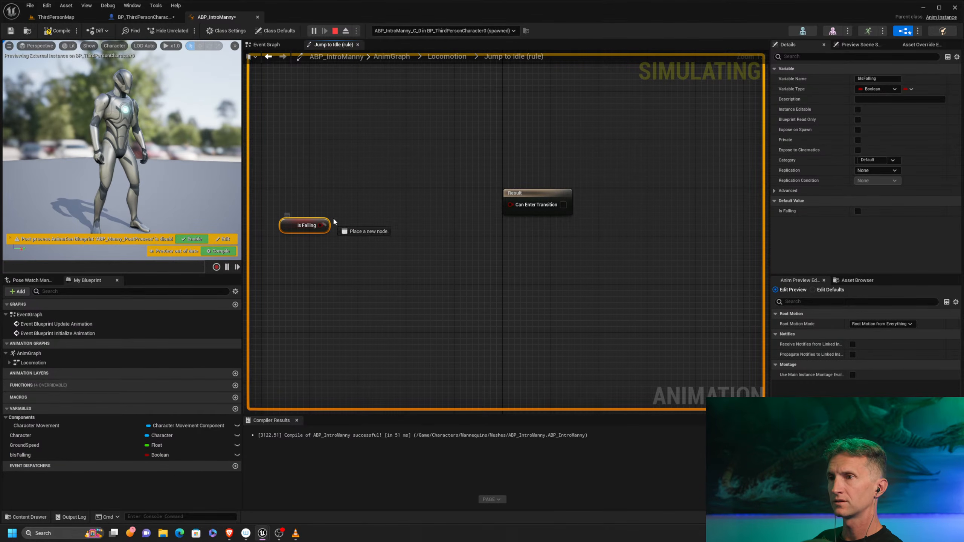
left_click_drag(321, 225, 366, 185)
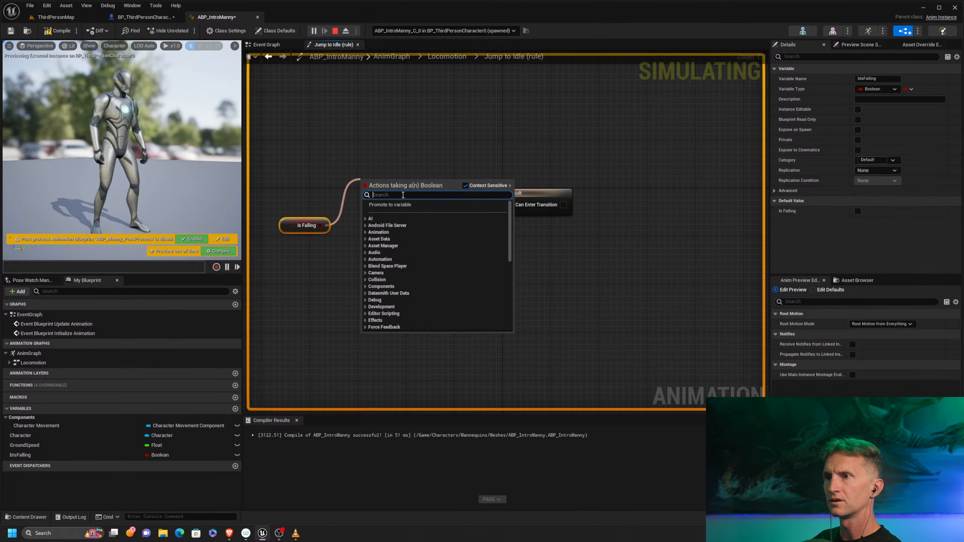
type("!")
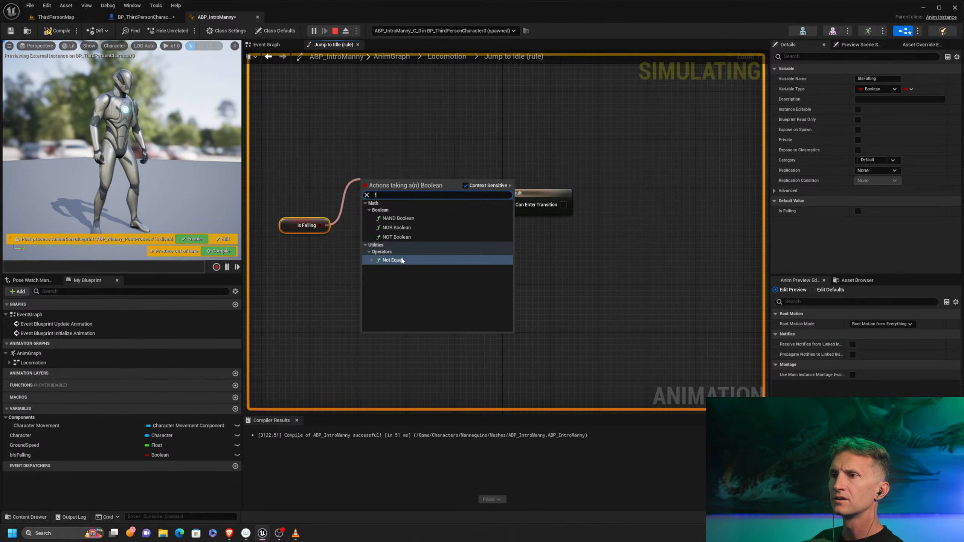
left_click(396, 237)
left_click_drag(304, 180, 422, 260)
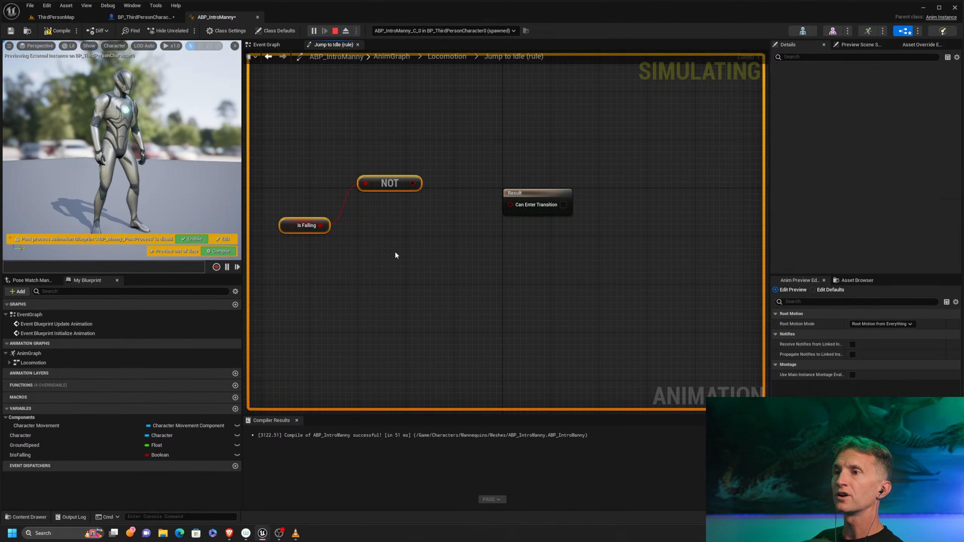
key("q")
left_click_drag(367, 185, 377, 198)
left_click(434, 143)
right_click_drag(483, 182, 548, 172)
left_click_drag(606, 187, 654, 174)
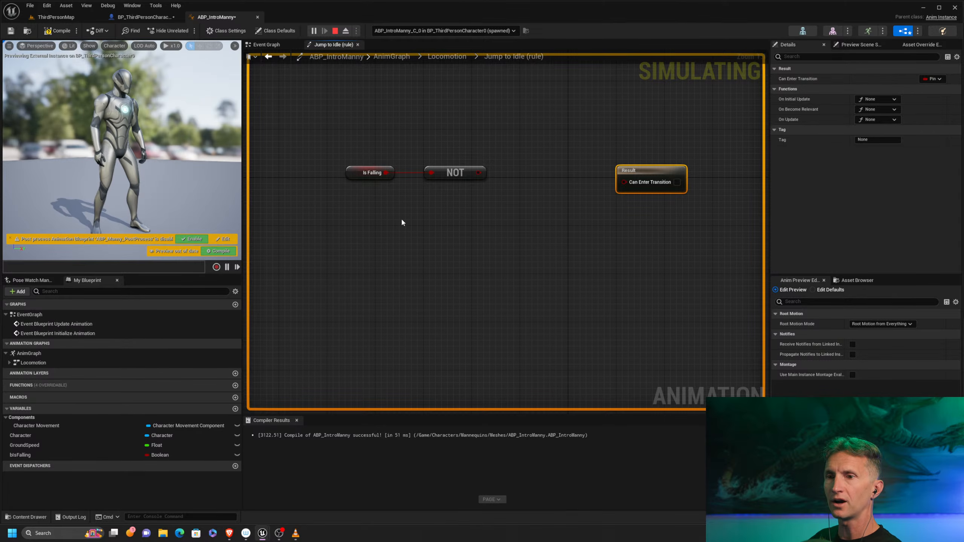
Add a GroundSpeed getter below bIsFalling and compare it with a Less Equal node set to 5
left_click_drag(24, 444, 441, 218, "ctrl")
left_click(337, 229)
type("<")
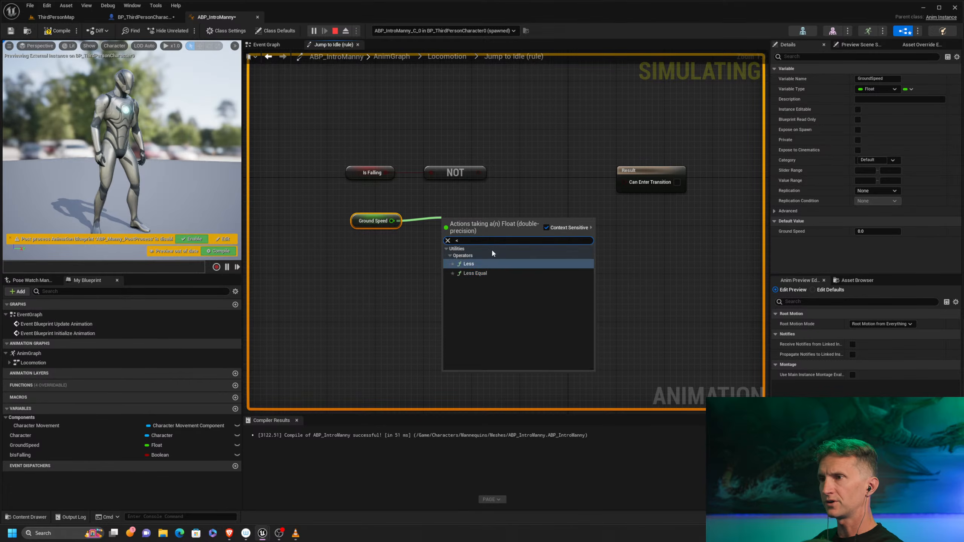
left_click(487, 273)
type("5")
key("Return")
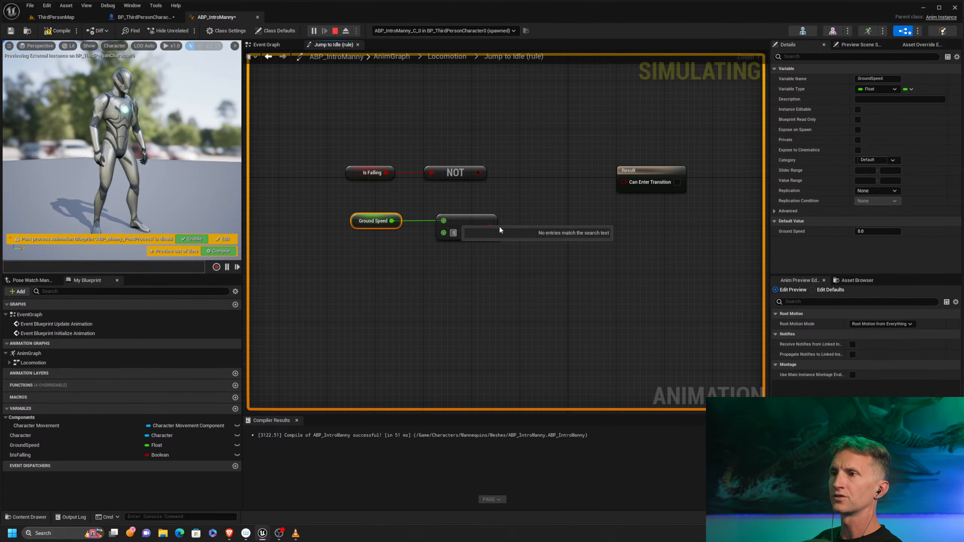
Combine the NOT and Less Equal outputs with an AND Boolean node, connect it to Can Enter Transition, and straighten the upper row of nodes
left_click_drag(479, 173, 526, 183)
type("and")
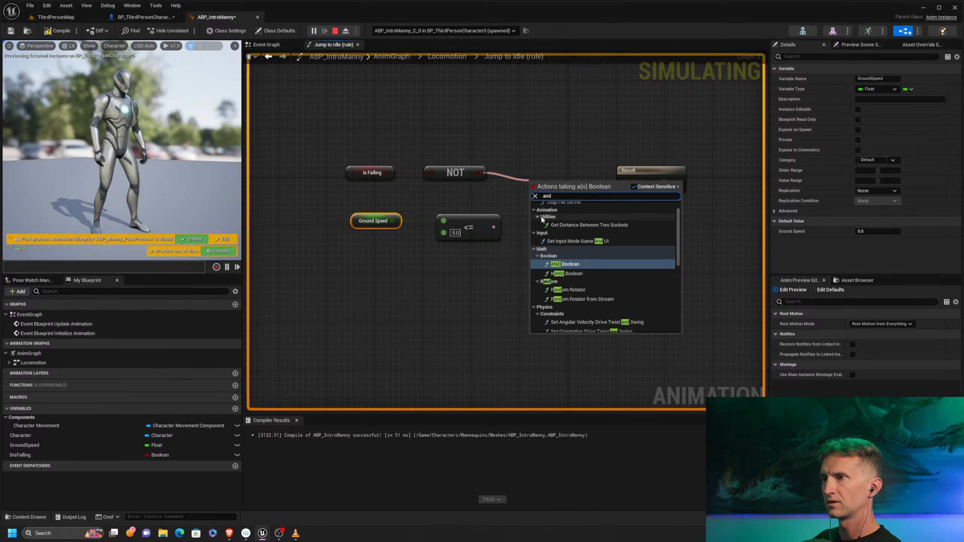
left_click(569, 267)
left_click_drag(493, 227, 618, 187)
left_click(655, 176)
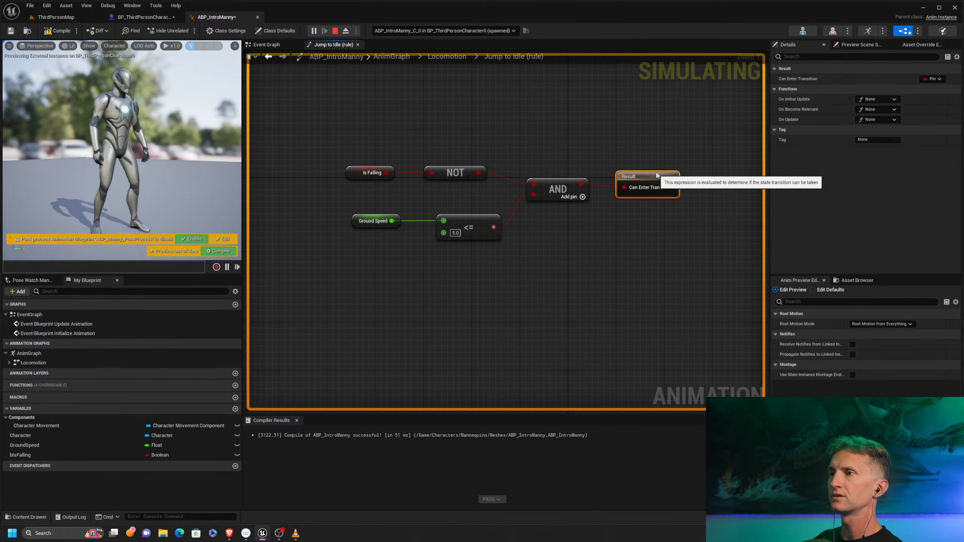
left_click_drag(355, 140, 687, 195)
key("q")
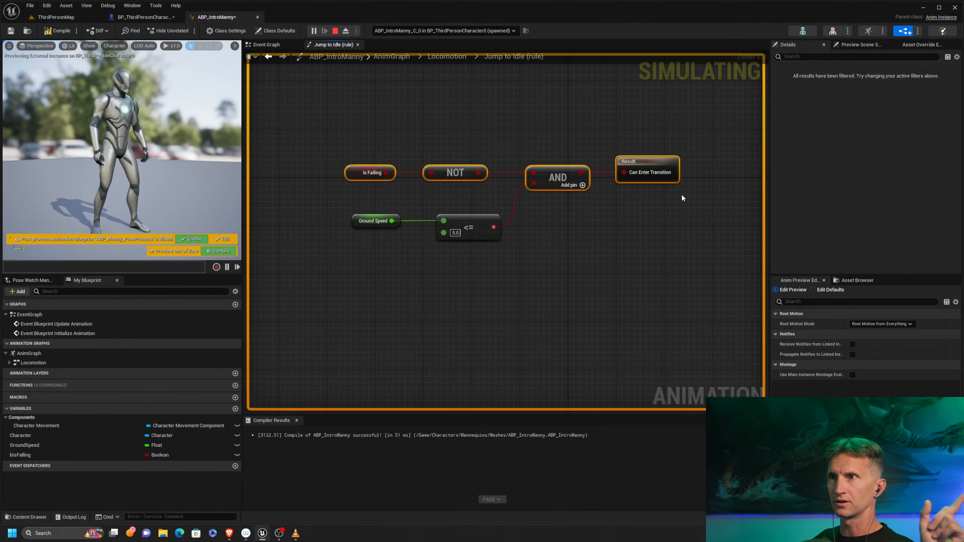
Return to the Locomotion state machine and compare the Jump to Walk rule with the Jump to Idle rule
left_click(469, 61)
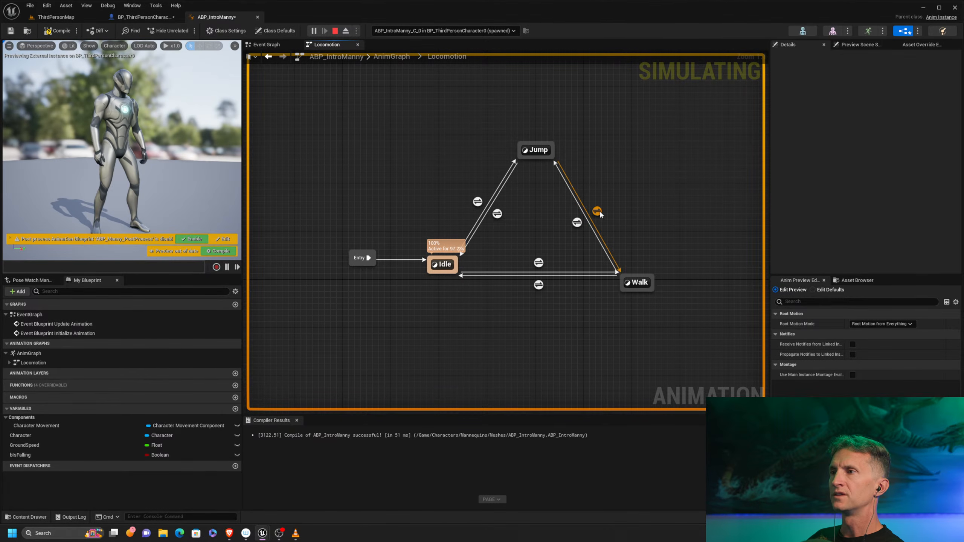
mouse_move(599, 214)
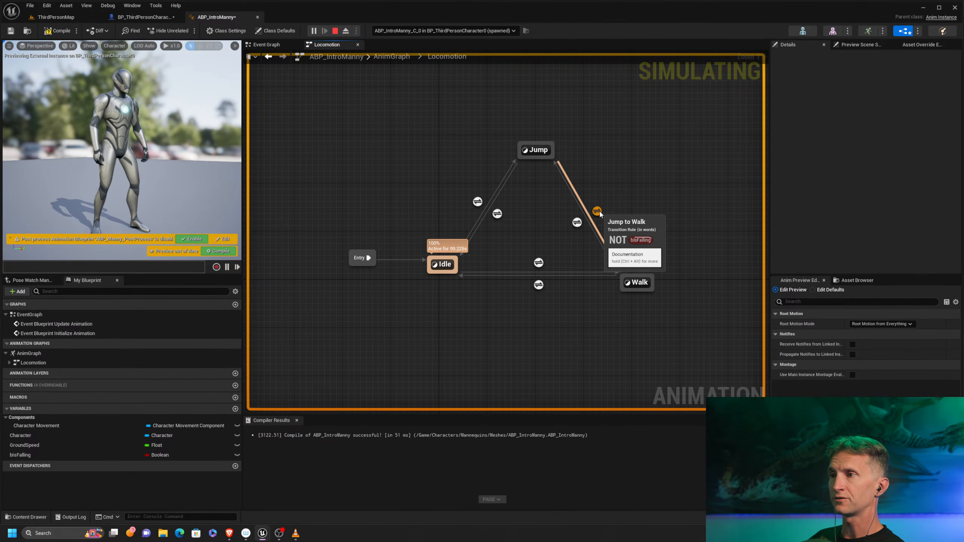
left_click(598, 213)
left_click(497, 213)
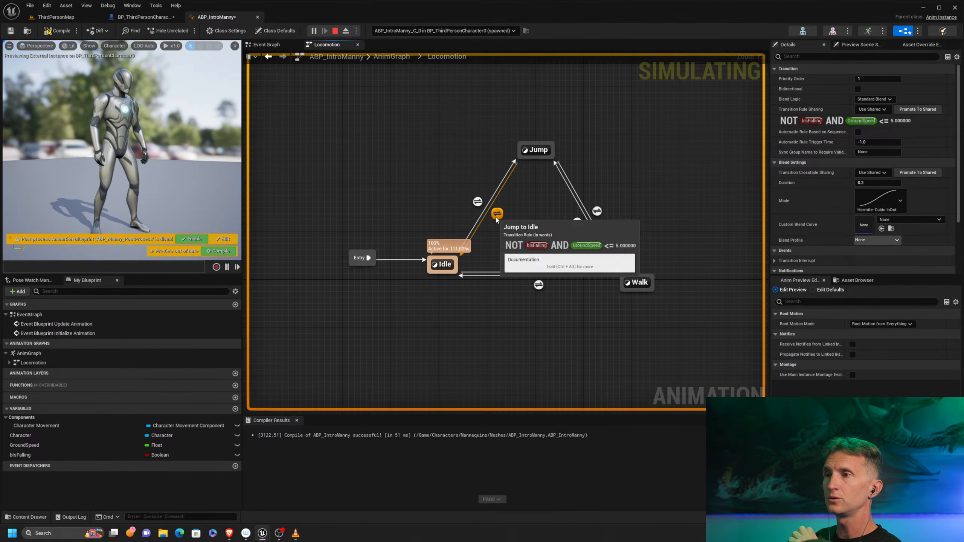
left_click_drag(516, 208, 494, 221)
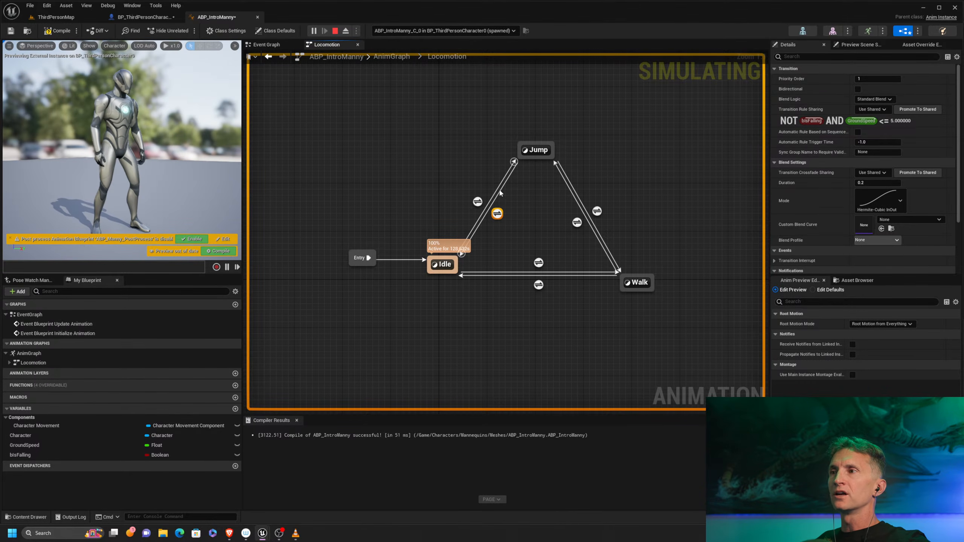
Review the priority order of the Jump to Idle transition and set the Jump to Walk transition's priority order to 2
left_click_drag(402, 327, 445, 261)
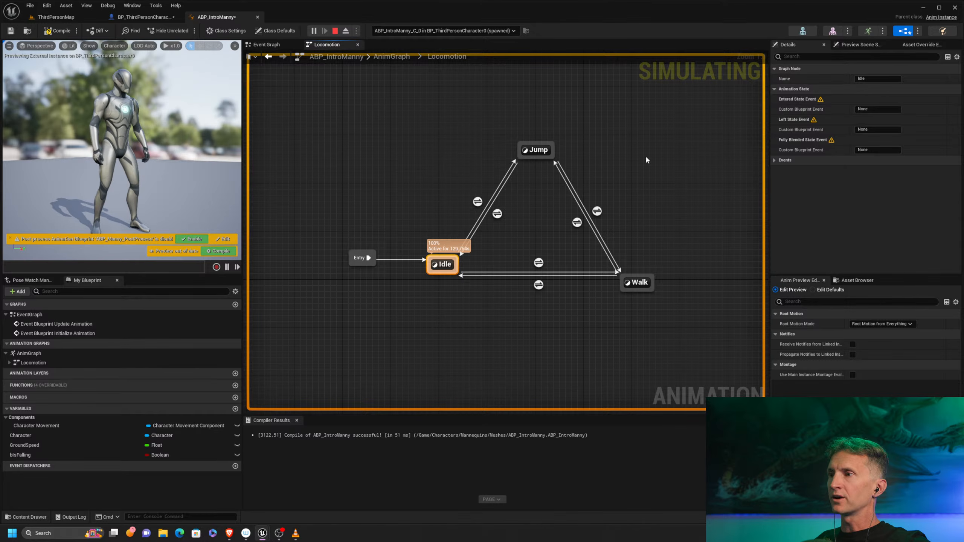
left_click(637, 282)
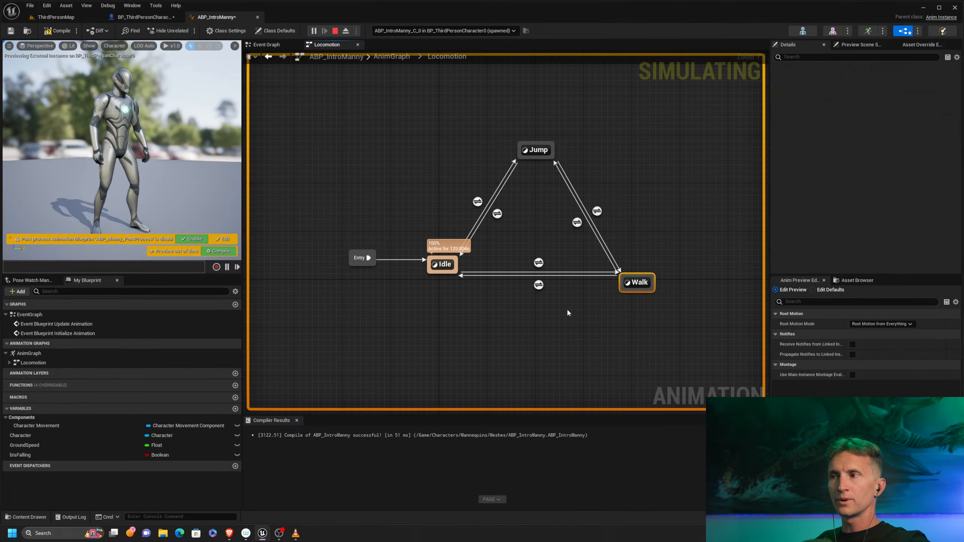
left_click(497, 213)
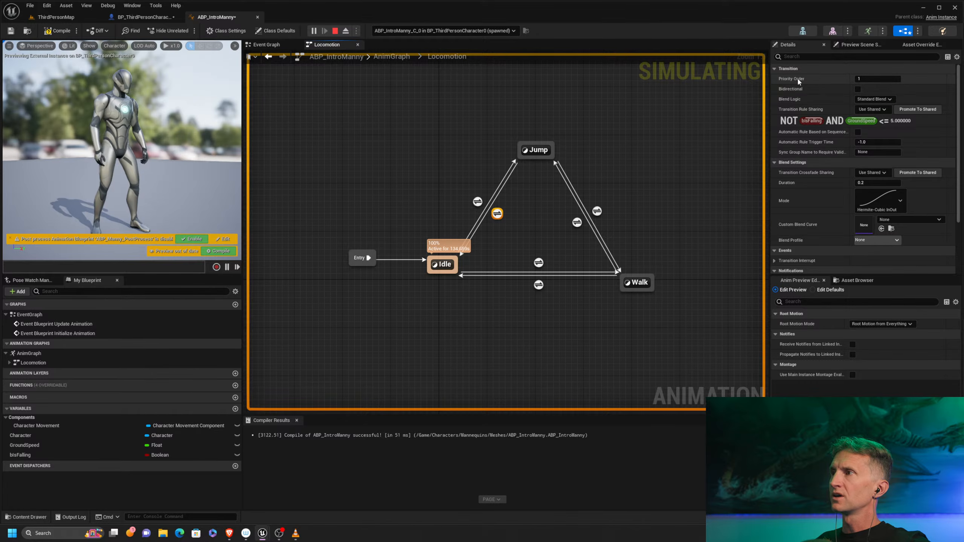
mouse_move(798, 81)
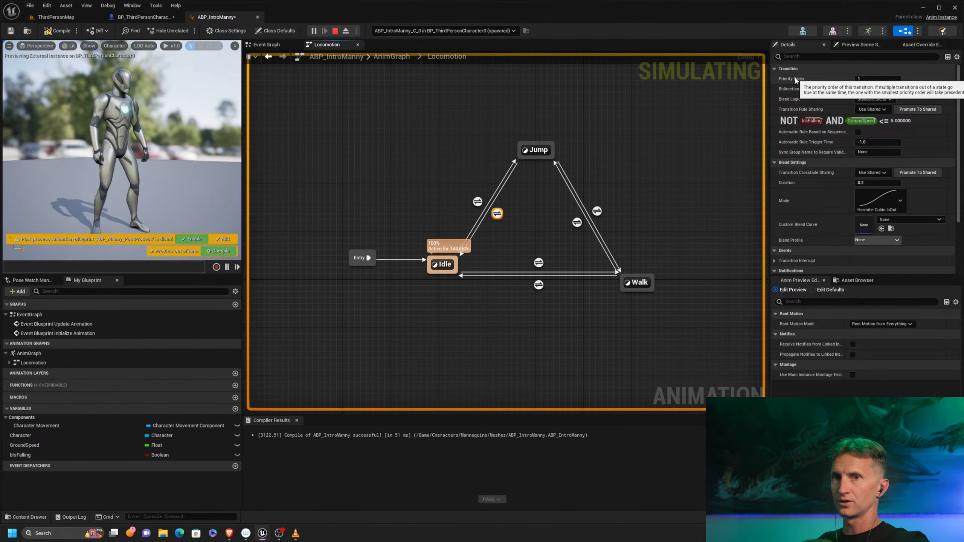
left_click(597, 212)
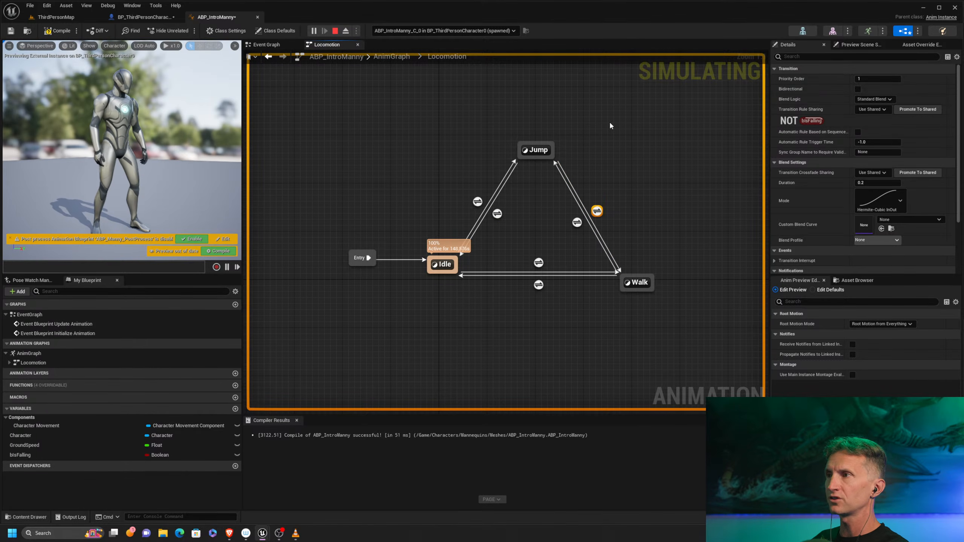
left_click(888, 77)
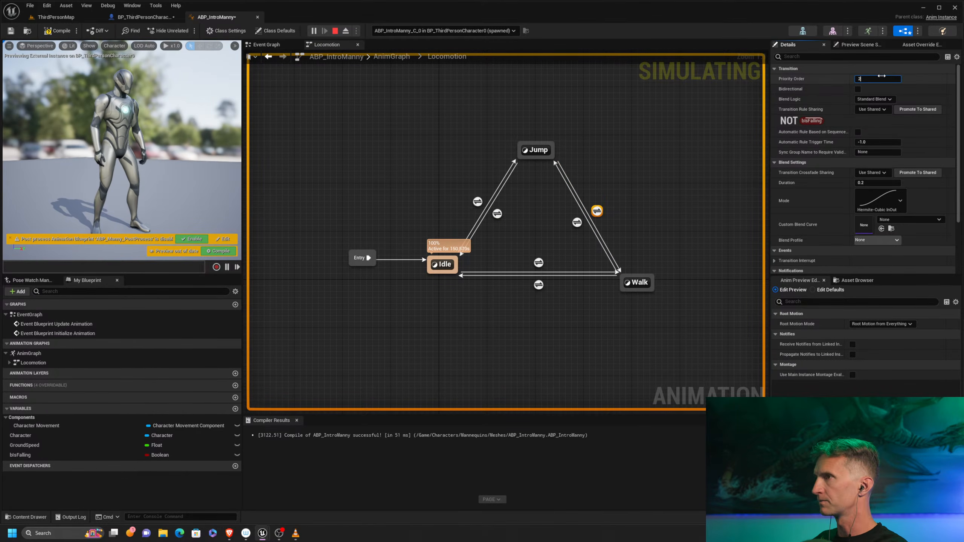
type("2")
key("Return")
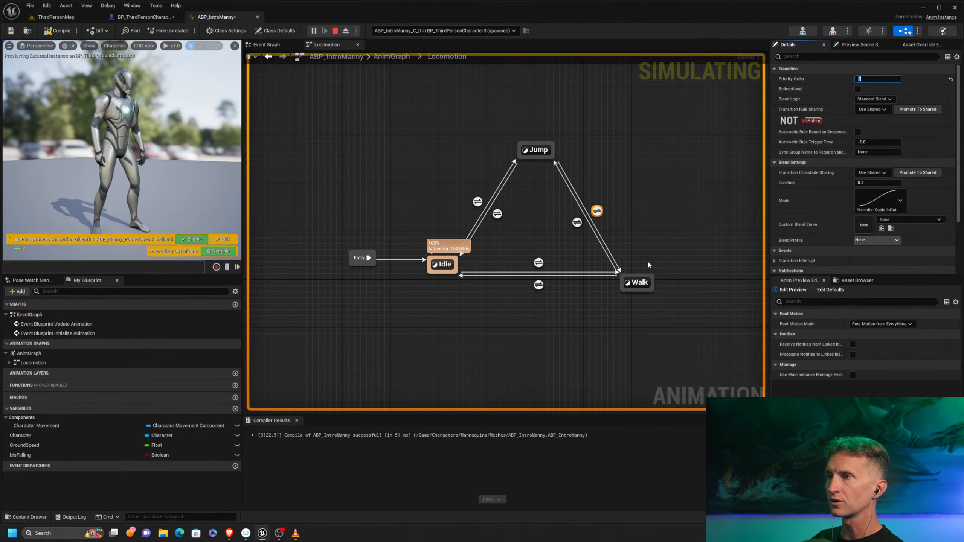
left_click_drag(573, 110, 534, 162)
left_click_drag(445, 177, 424, 262)
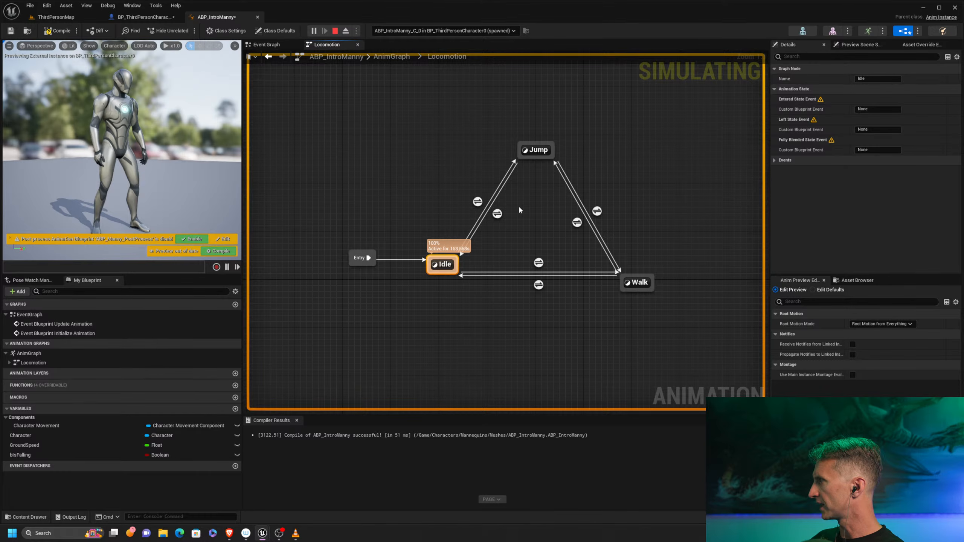
In the Jump to Idle rule, promote the Less Equal node's 5.0 input to a variable and place its getter below Ground Speed
double_click(497, 213)
right_click_drag(507, 202, 527, 148)
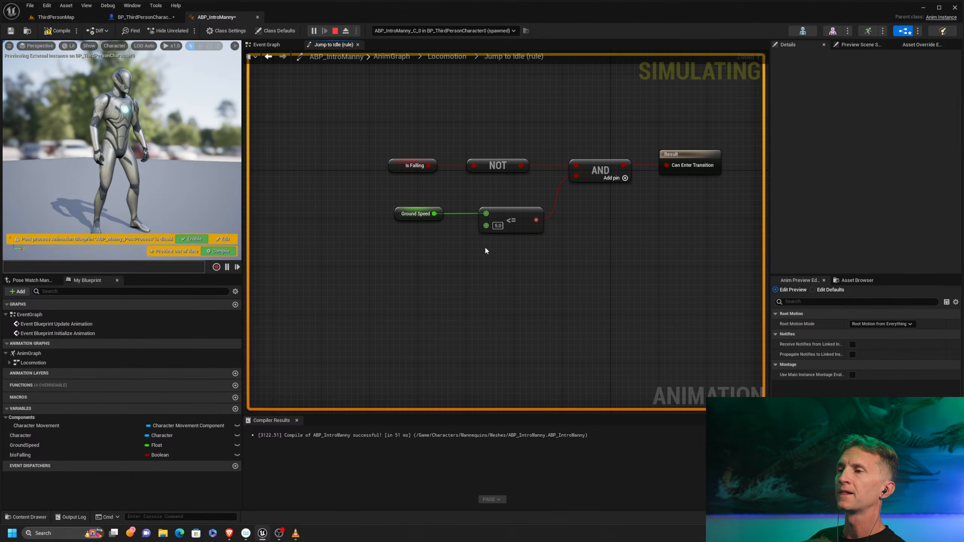
left_click(493, 228)
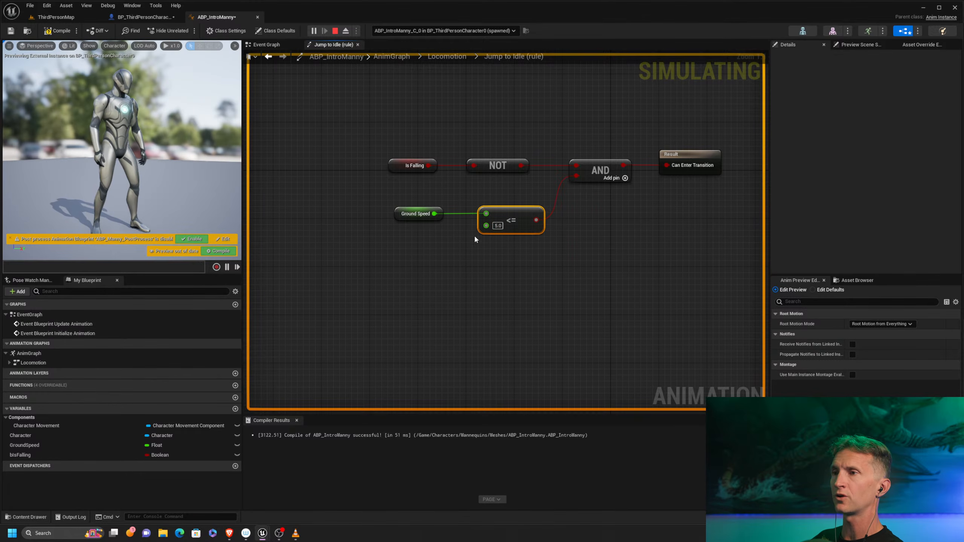
right_click(486, 226)
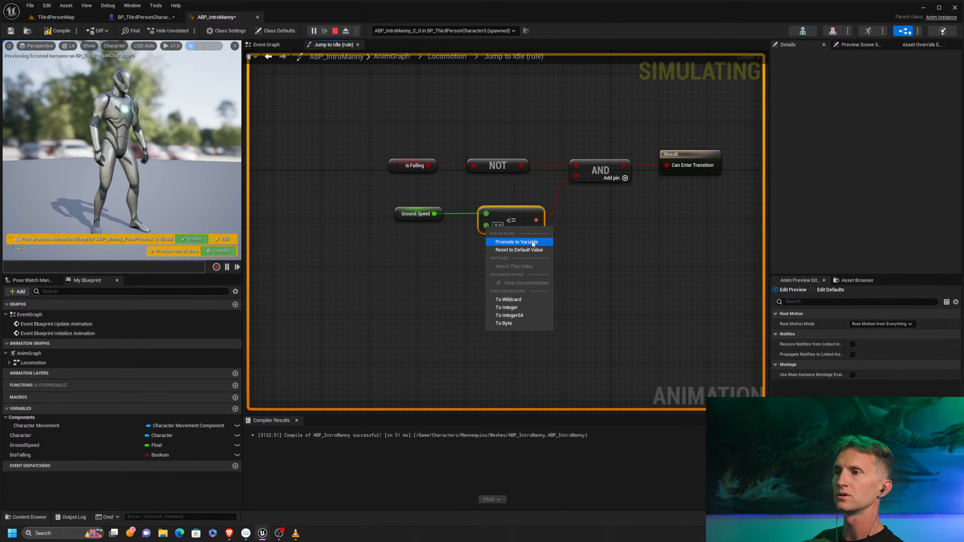
left_click(516, 241)
left_click_drag(399, 214, 398, 240)
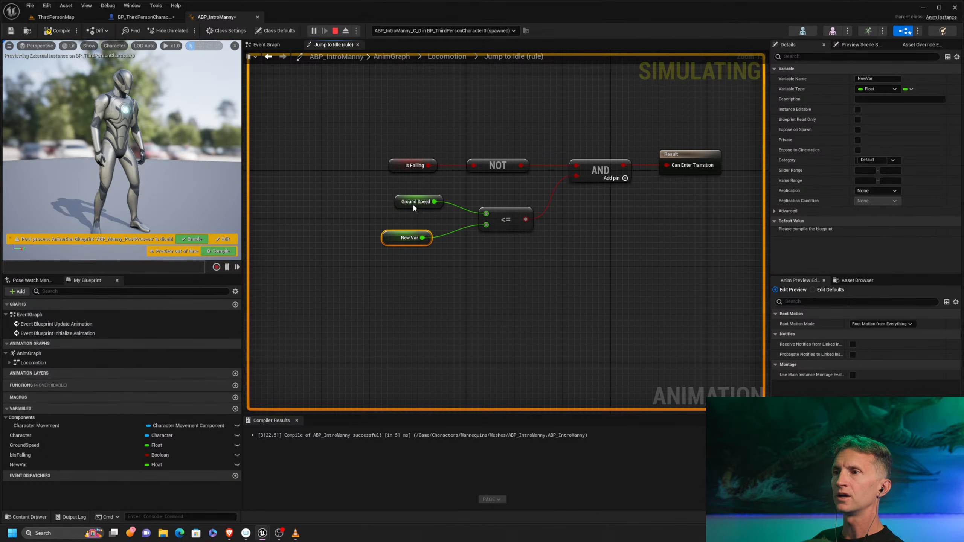
left_click_drag(397, 207, 384, 220)
left_click(390, 241)
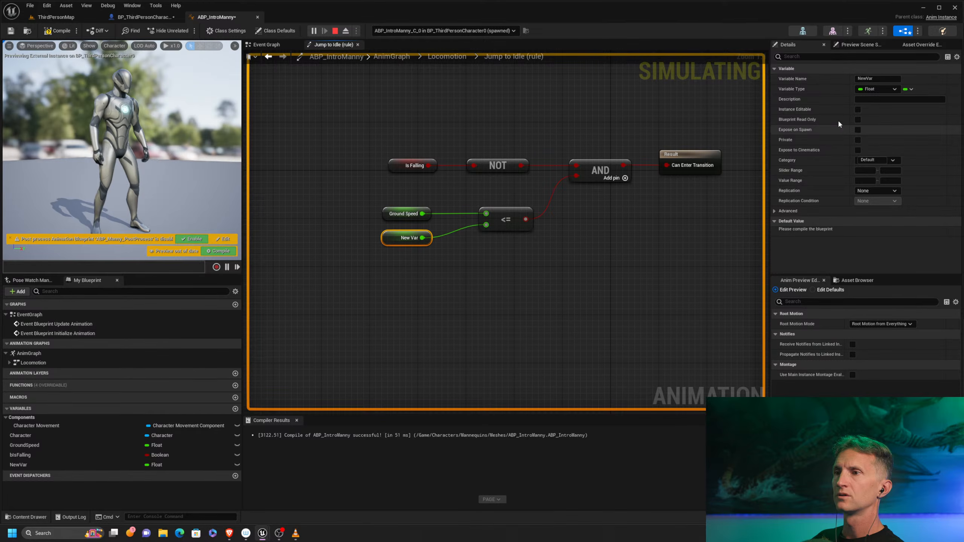
Rename the new float variable as GroundSpeedThreshold and compile the blueprint
left_click_drag(885, 81, 804, 91)
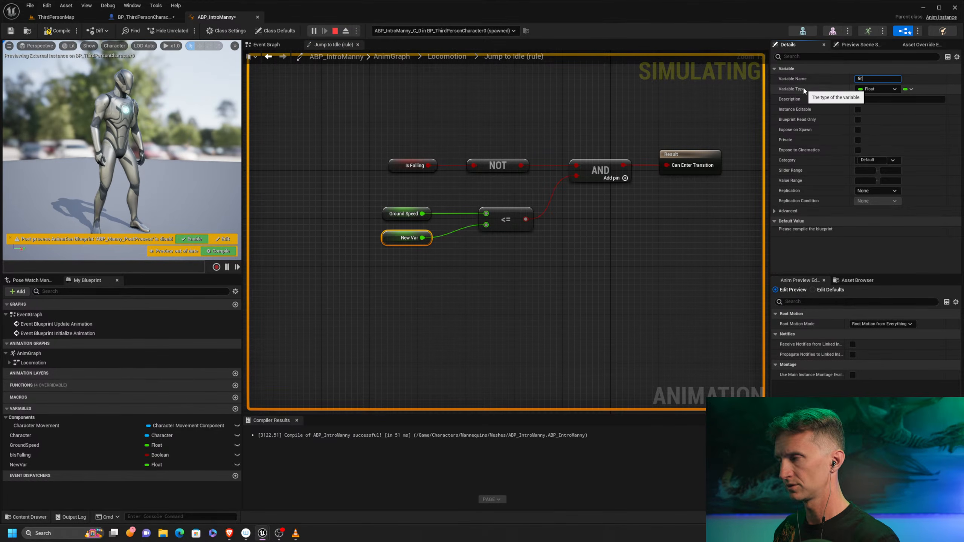
type("GroundSPe")
key("BackSpace")
key("BackSpace")
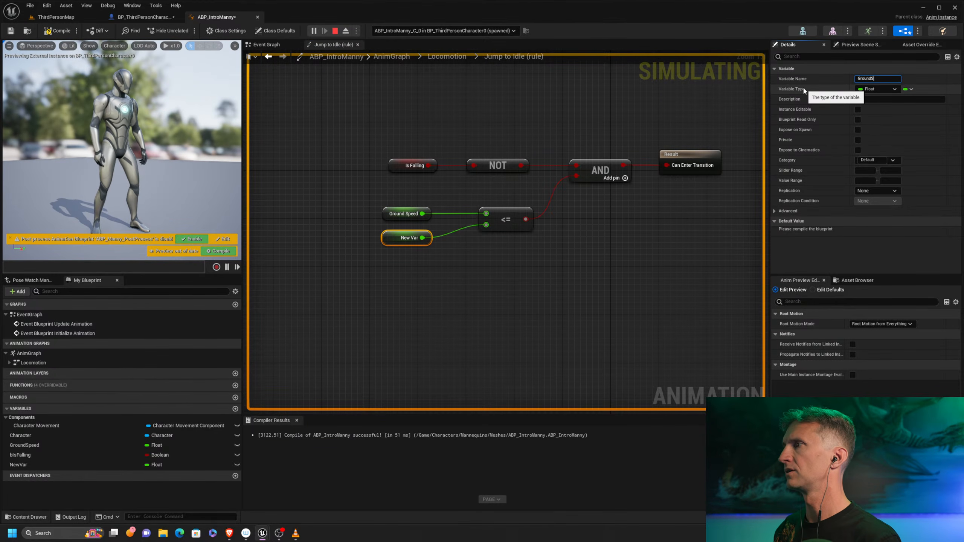
type("peedThre")
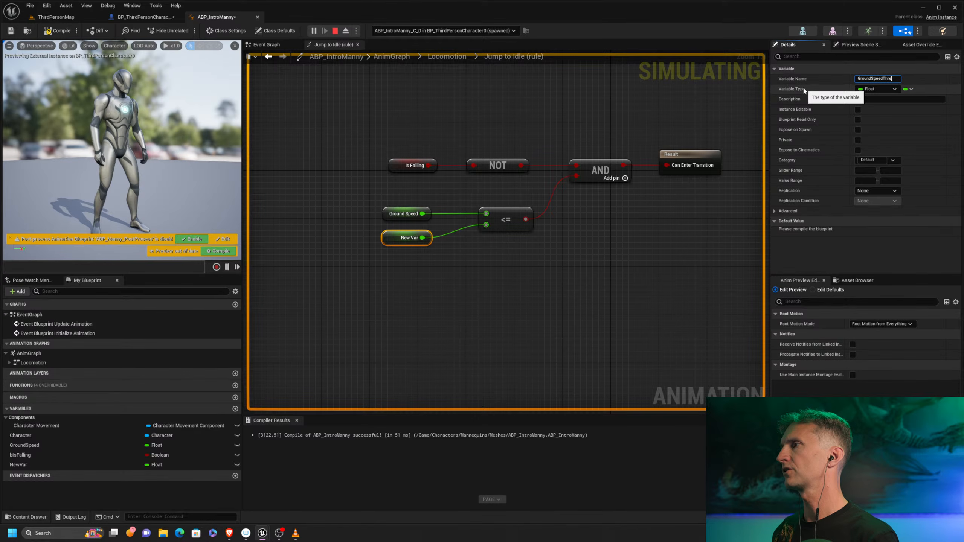
type("shold")
key("Return")
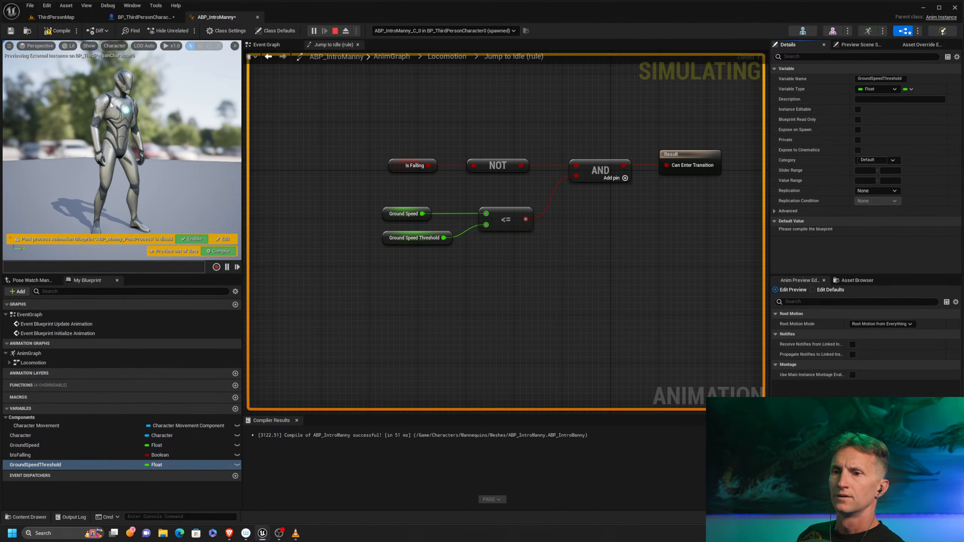
left_click(56, 30)
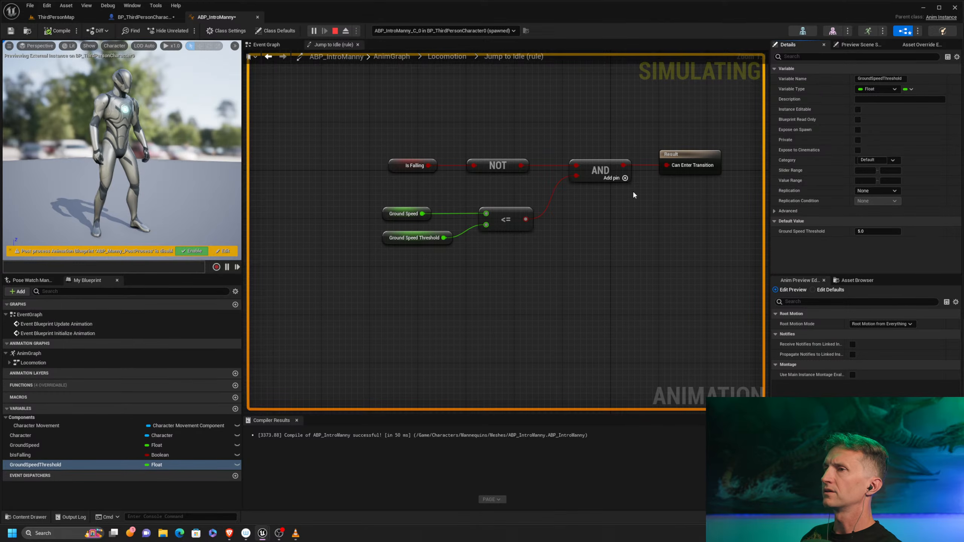
Replace the 5.0 comparison value in the Idle to Walk rule with a GroundSpeedThreshold getter, placed below Ground Speed, and return to Locomotion
left_click(446, 56)
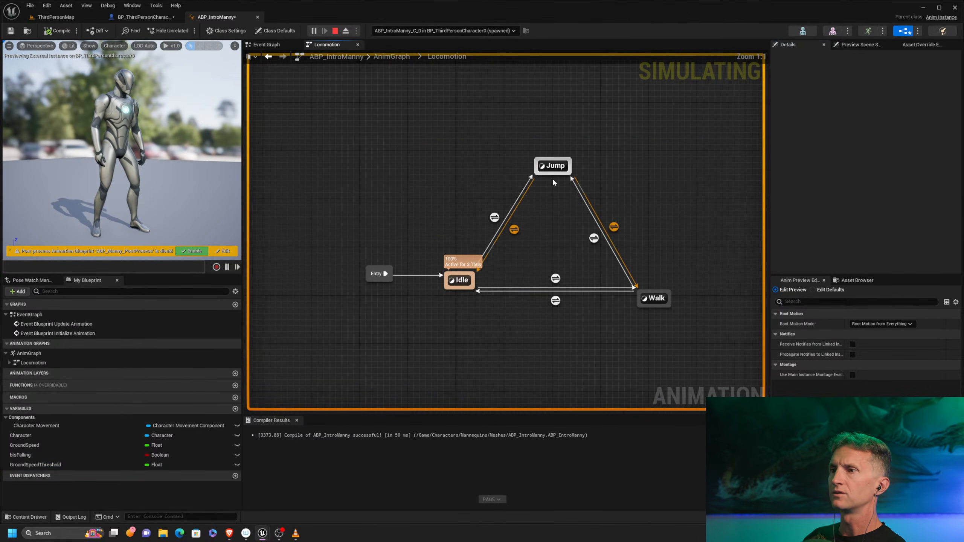
double_click(561, 285)
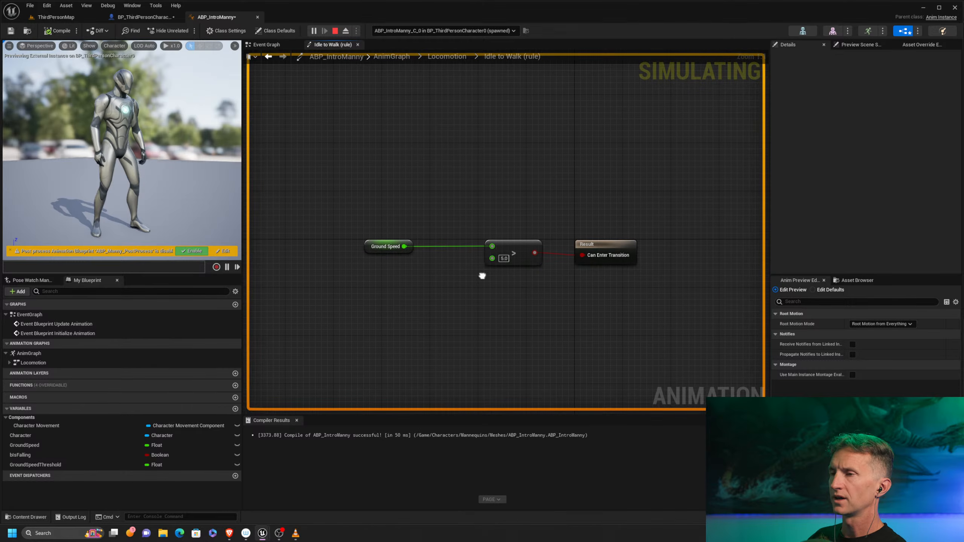
left_click_drag(25, 466, 492, 258)
left_click_drag(419, 269, 386, 279)
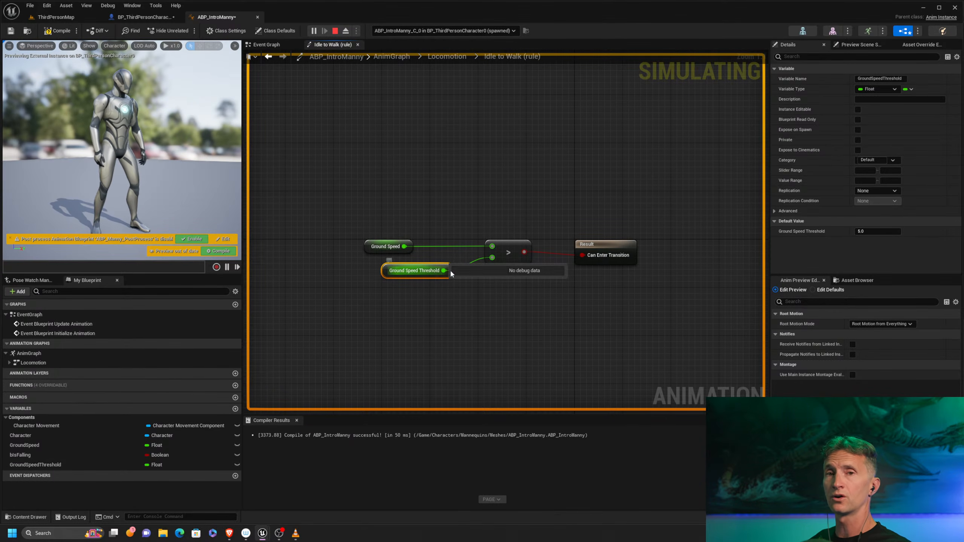
left_click(448, 57)
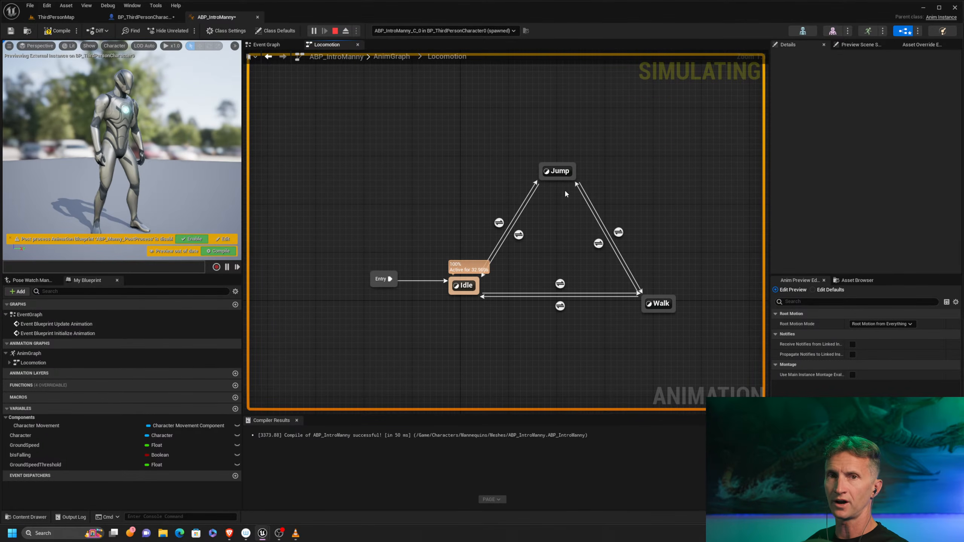
Stop the running play session and start a new one in the ThirdPersonMap level
left_click(335, 31)
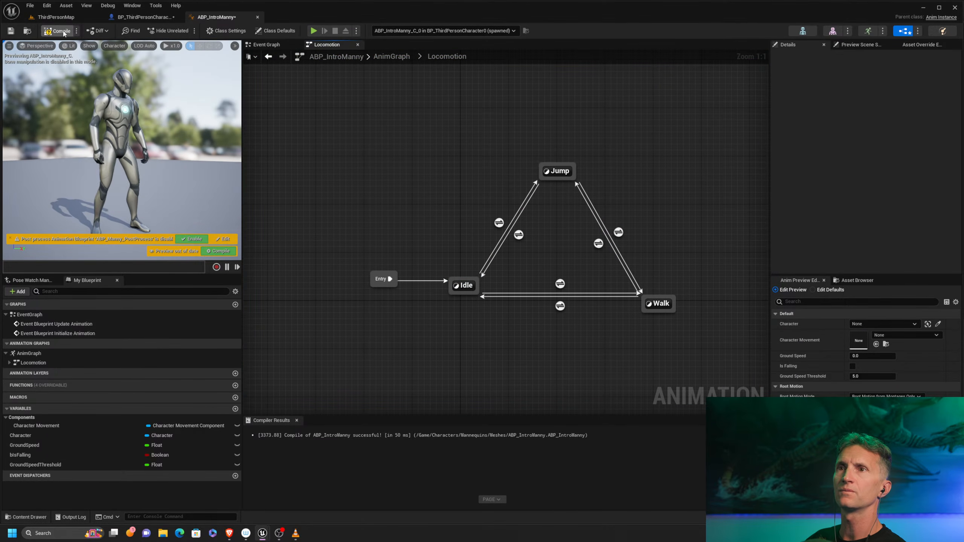
left_click(68, 19)
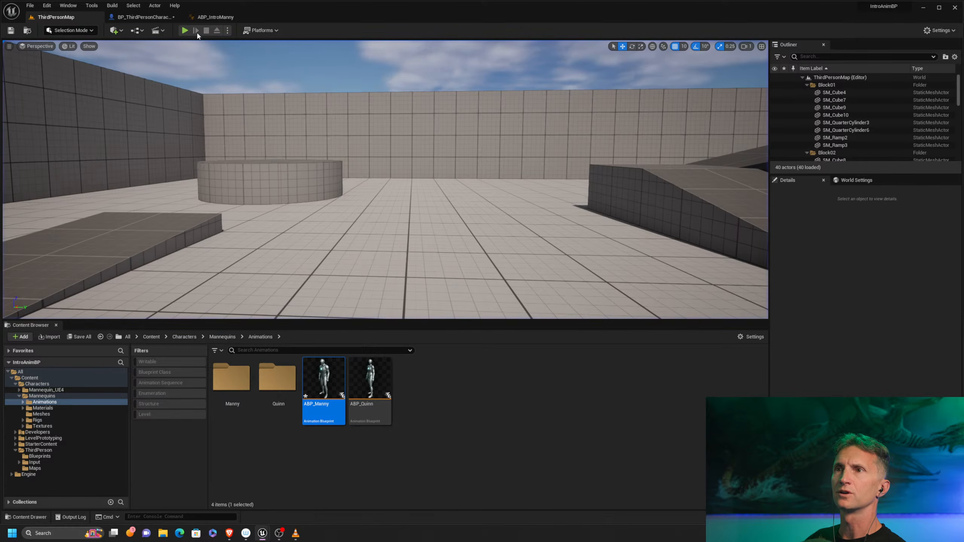
left_click(184, 30)
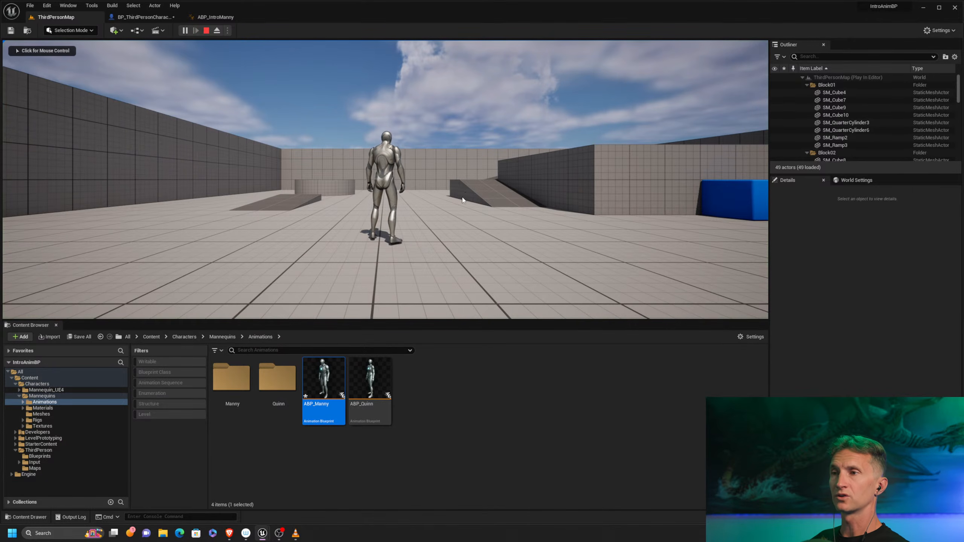
Walk the character around the level and ramps in different directions and jump to test the Idle, Walk and Jump transitions
left_click(462, 201)
key("w")
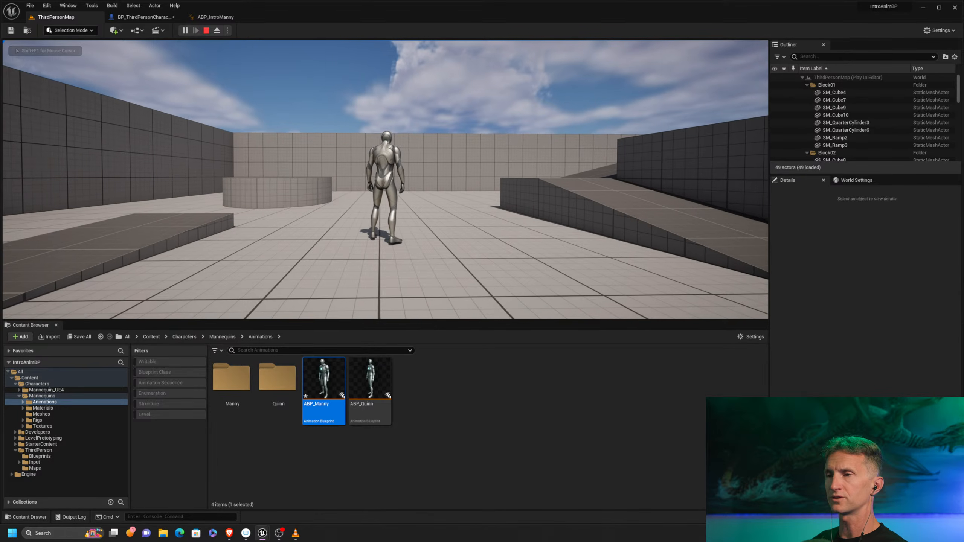
key("space")
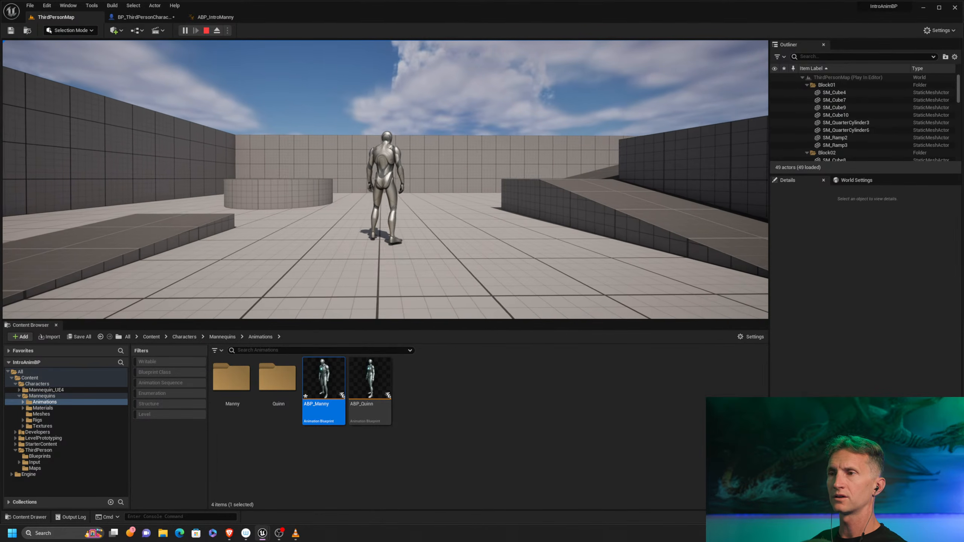
key("s")
key("d")
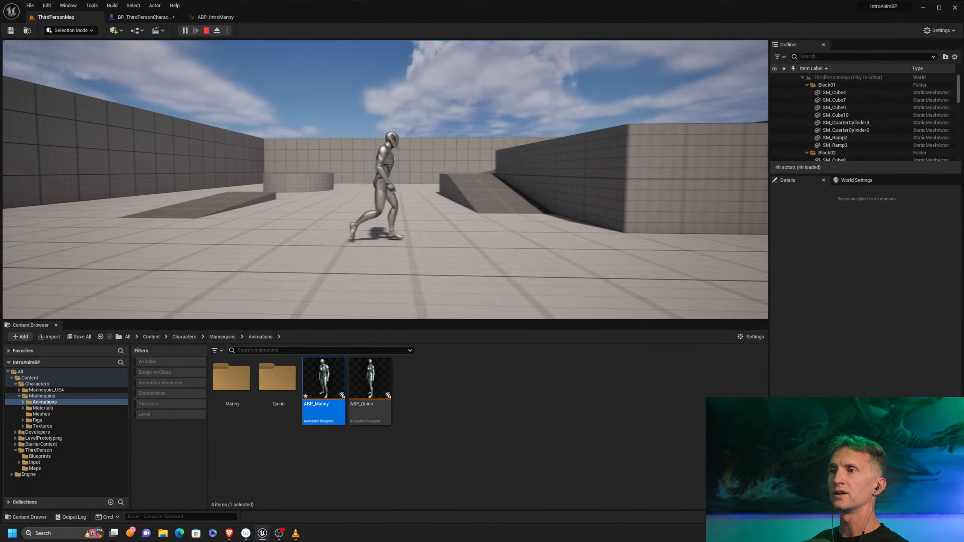
key("w")
key("w")
key("d")
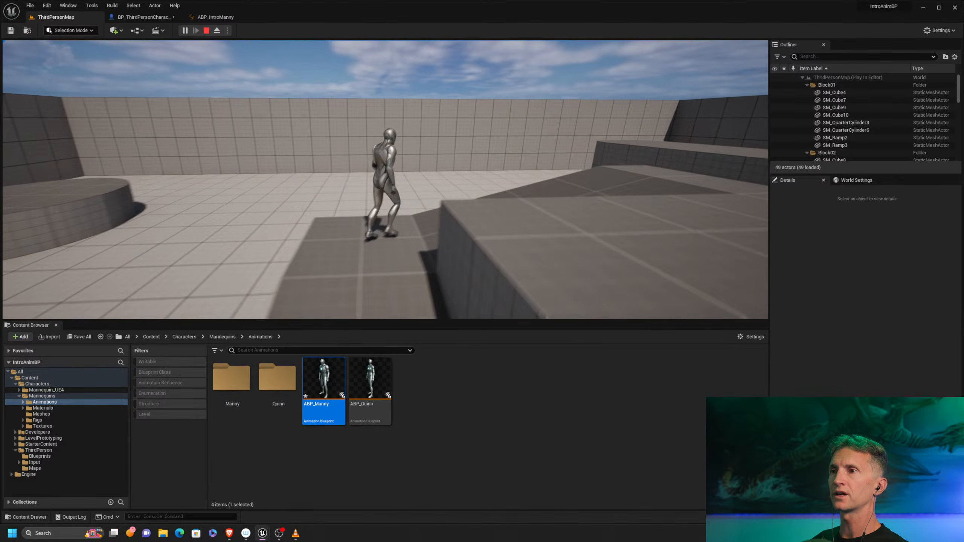
key("s")
key("a")
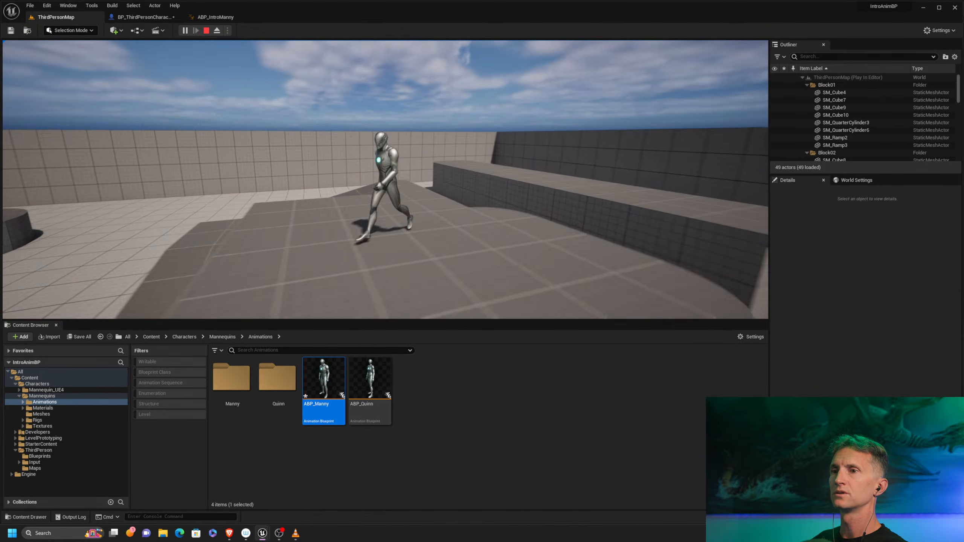
key("s")
key("s")
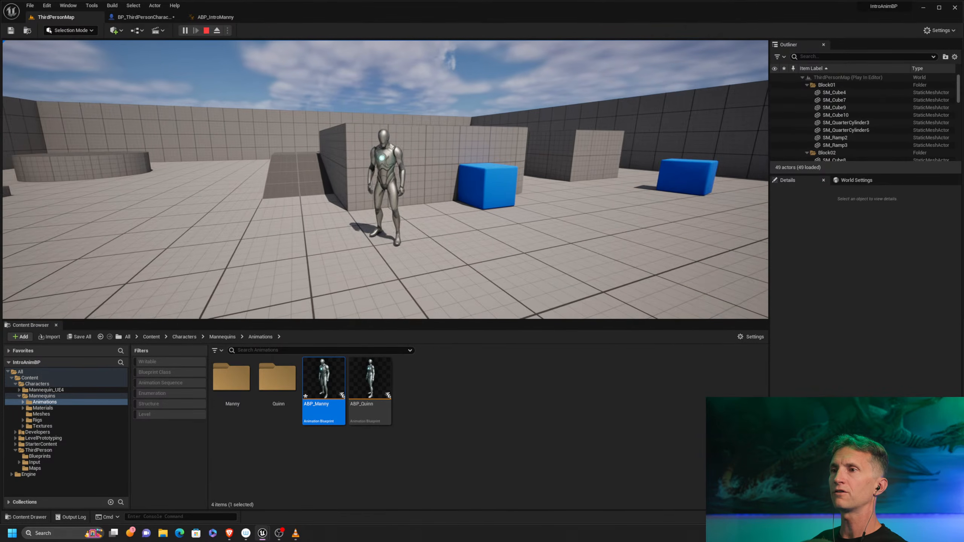
key("a")
key("a")
key("w")
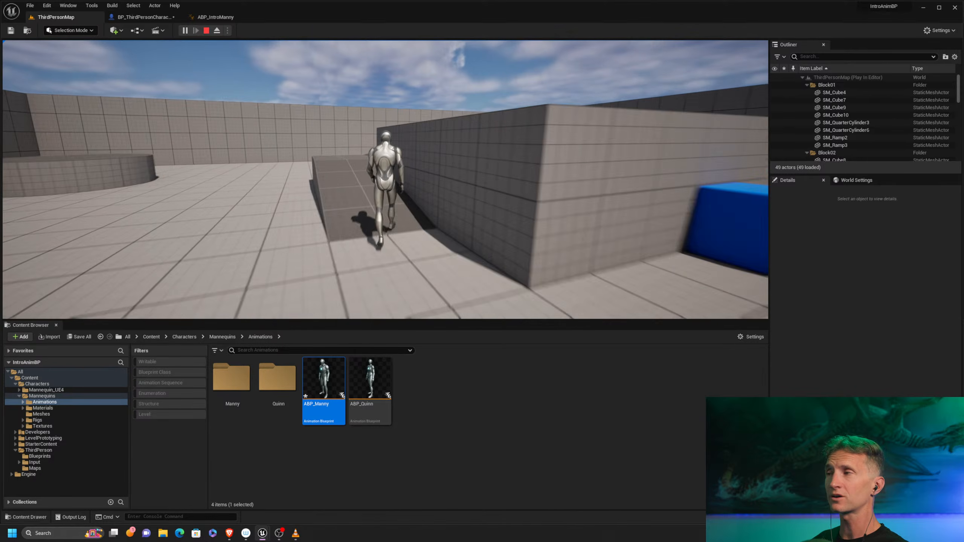
key("d")
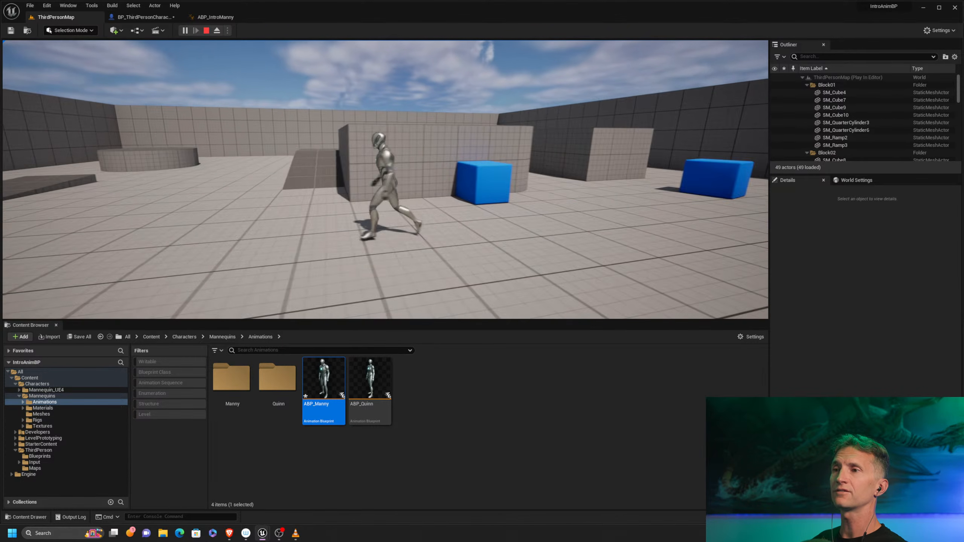
key("a")
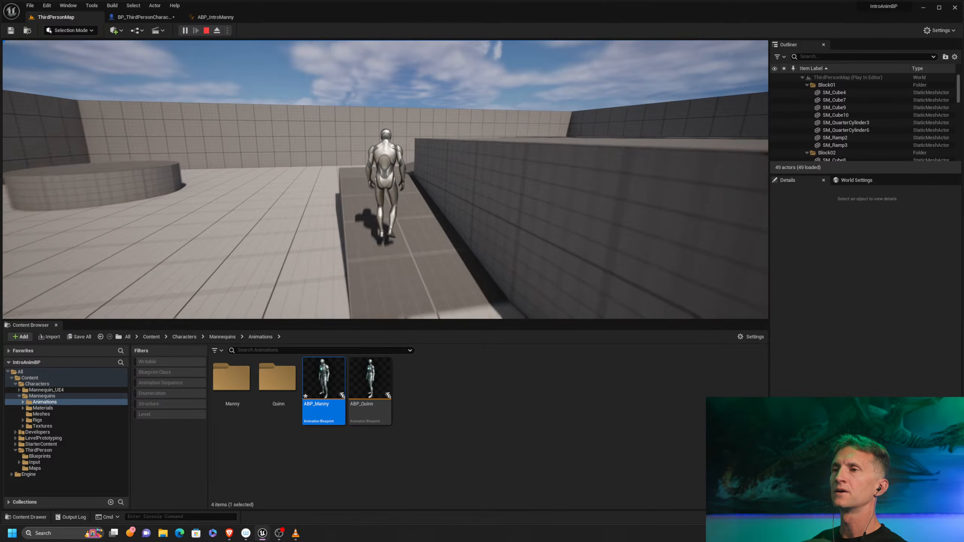
key("w")
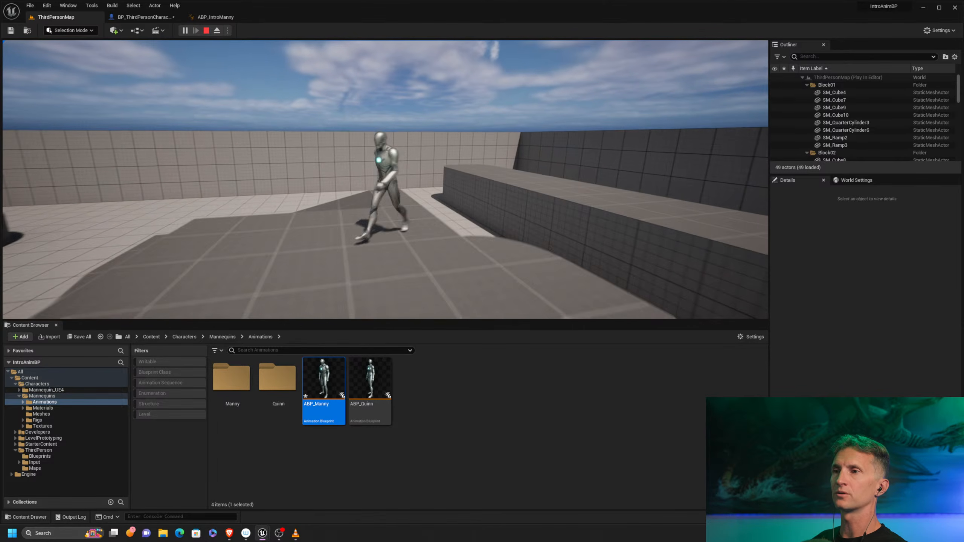
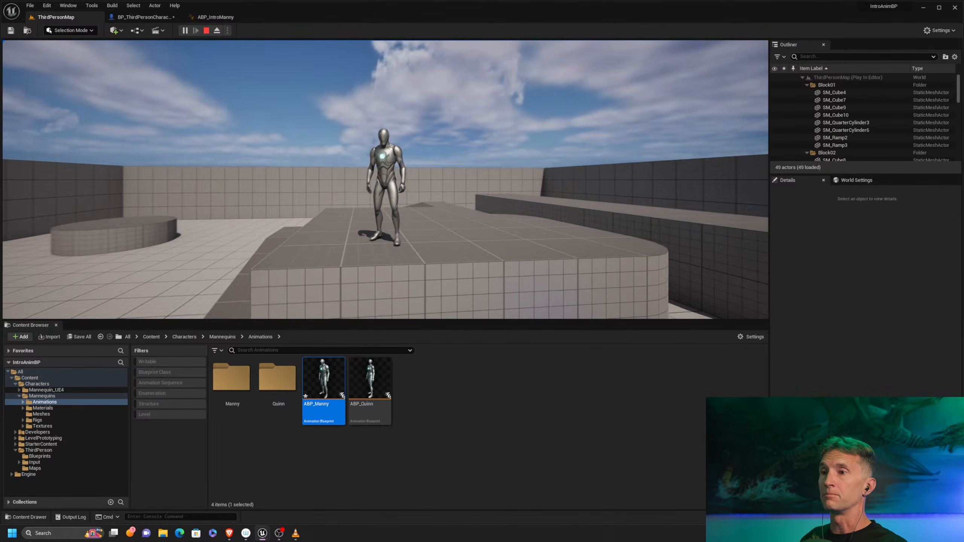
Walk the character around the level in different directions, make it jump, and end the play session
key("s")
key("a")
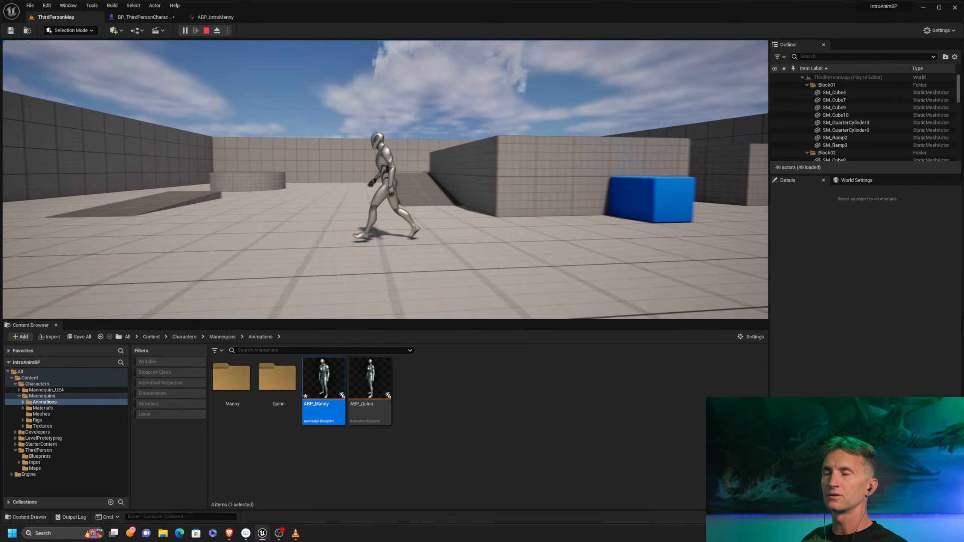
key("d")
key("w")
key("space")
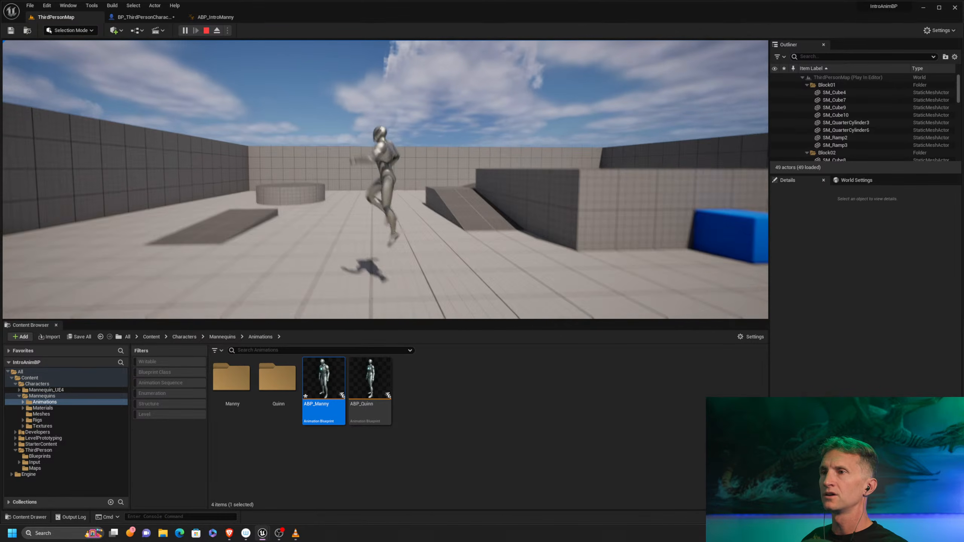
key("s")
key("d")
key("a")
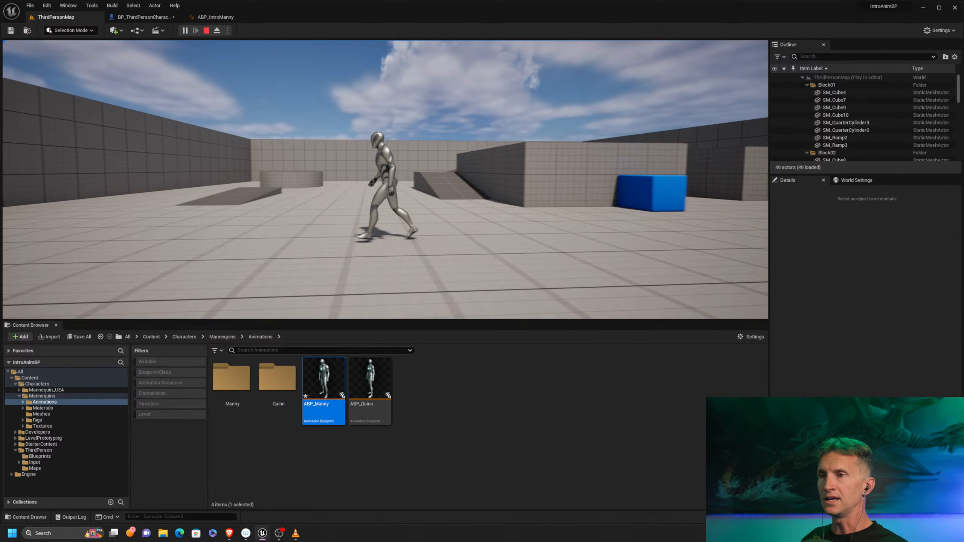
key("w")
key("d")
key("Escape")
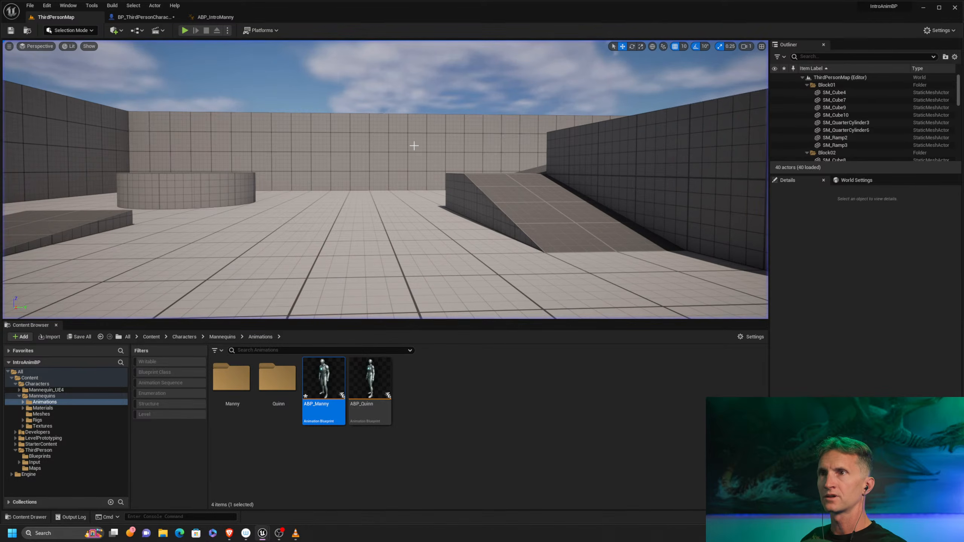
Return to ABP_IntroManny's AnimGraph and move the Locomotion node farther from Output Pose, level with its Result input
left_click(215, 16)
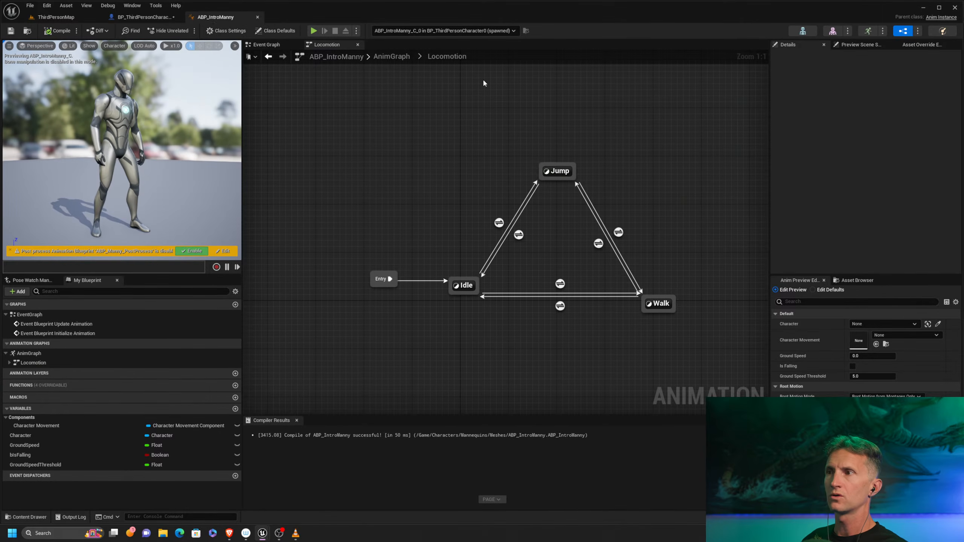
right_click_drag(488, 173, 435, 159)
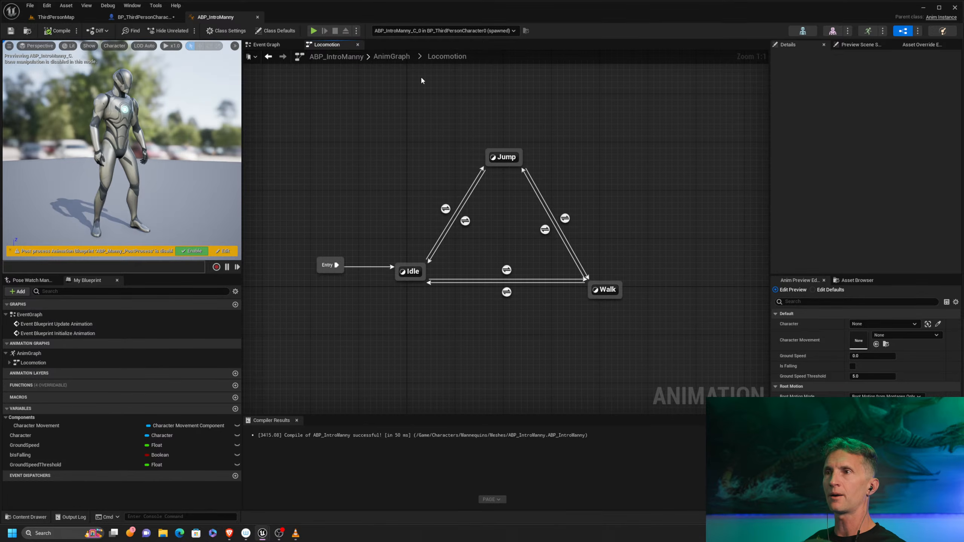
left_click(403, 61)
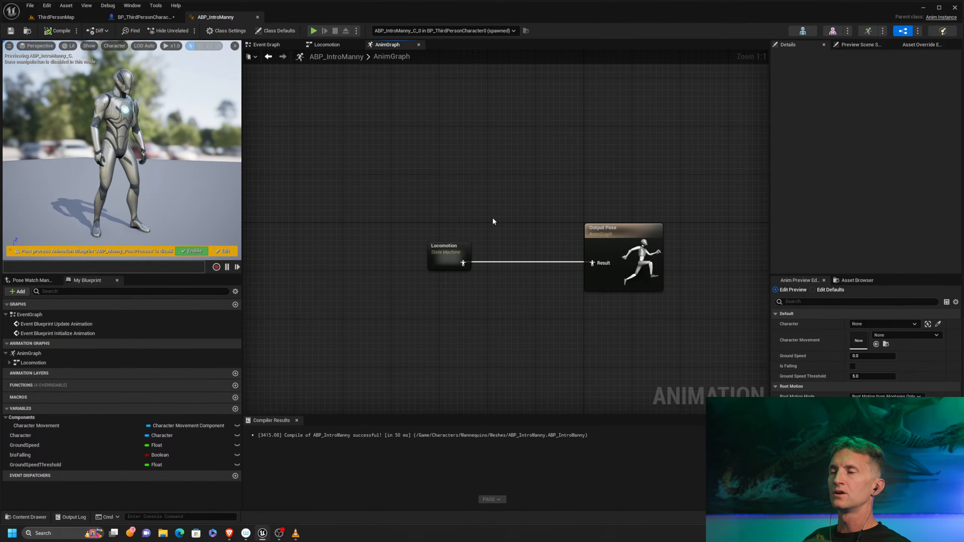
left_click_drag(449, 254, 334, 133)
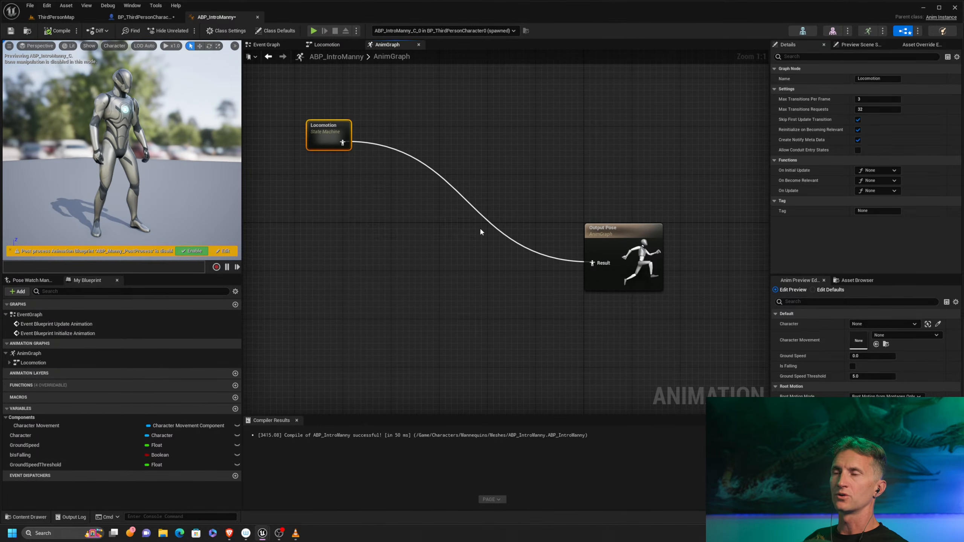
right_click_drag(338, 199, 396, 259)
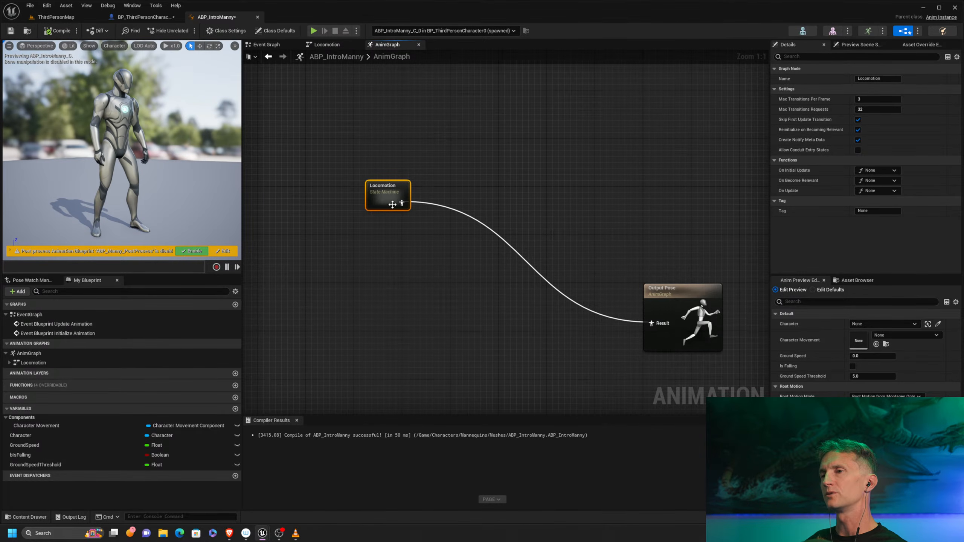
left_click_drag(392, 204, 440, 316)
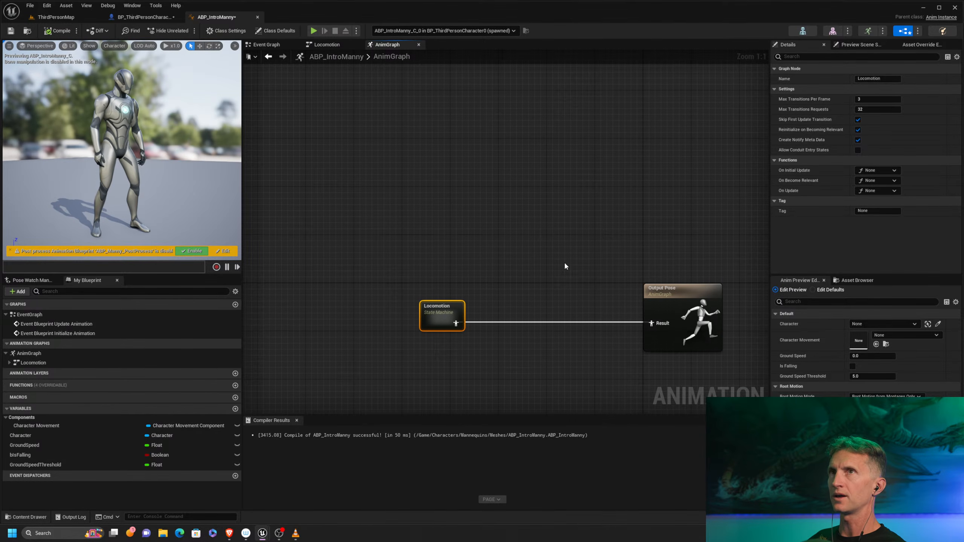
right_click_drag(564, 265, 470, 201)
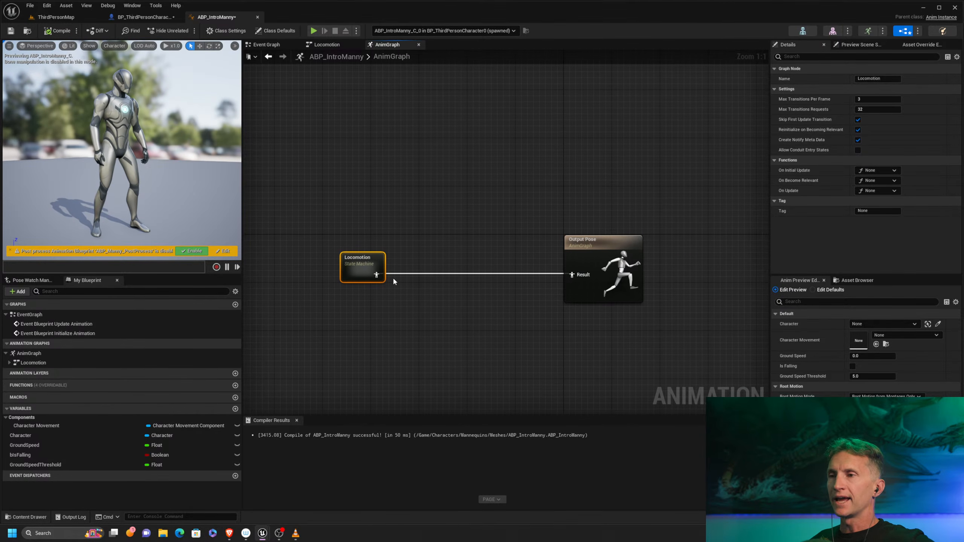
left_click_drag(376, 275, 454, 203)
left_click(500, 238)
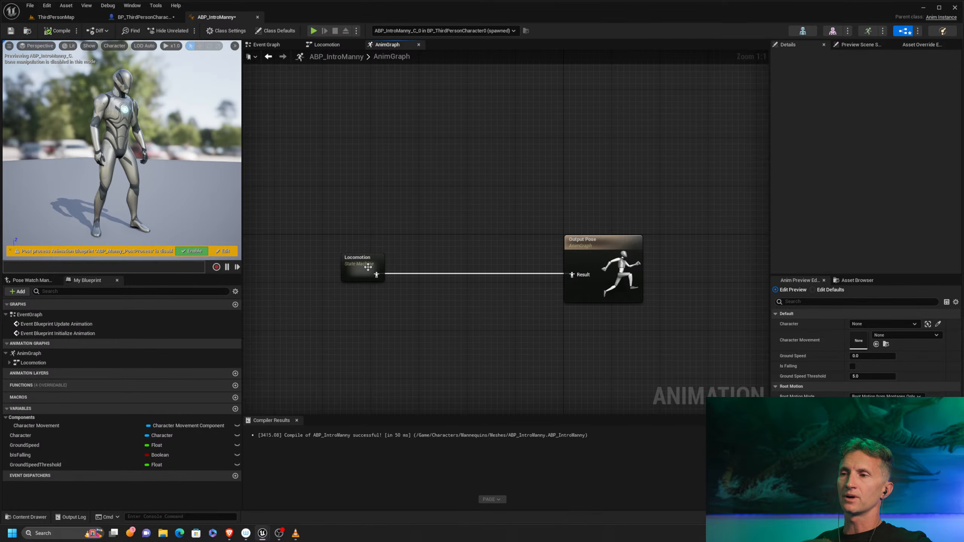
mouse_move(368, 267)
left_mouse_down()
mouse_move(371, 185)
mouse_move(350, 274)
left_mouse_up()
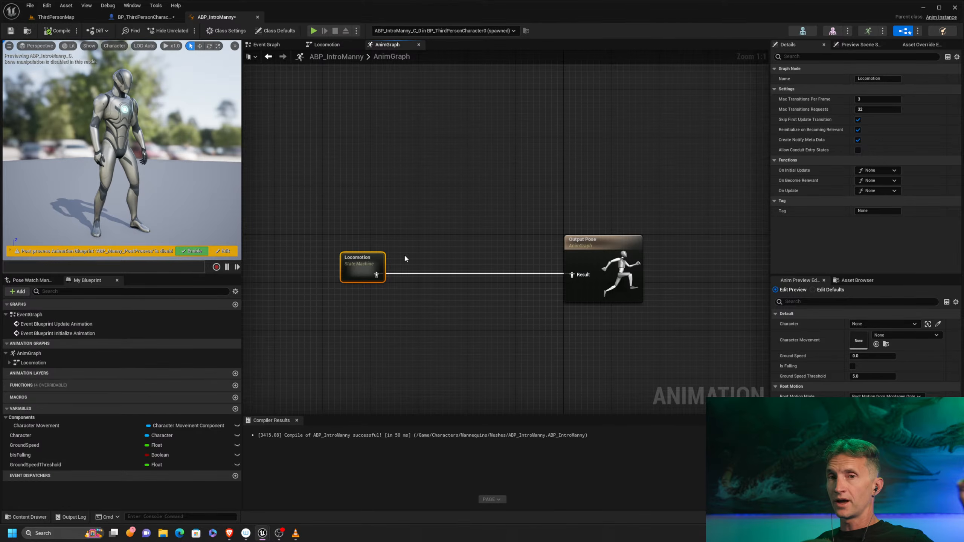
left_click_drag(608, 194, 595, 264)
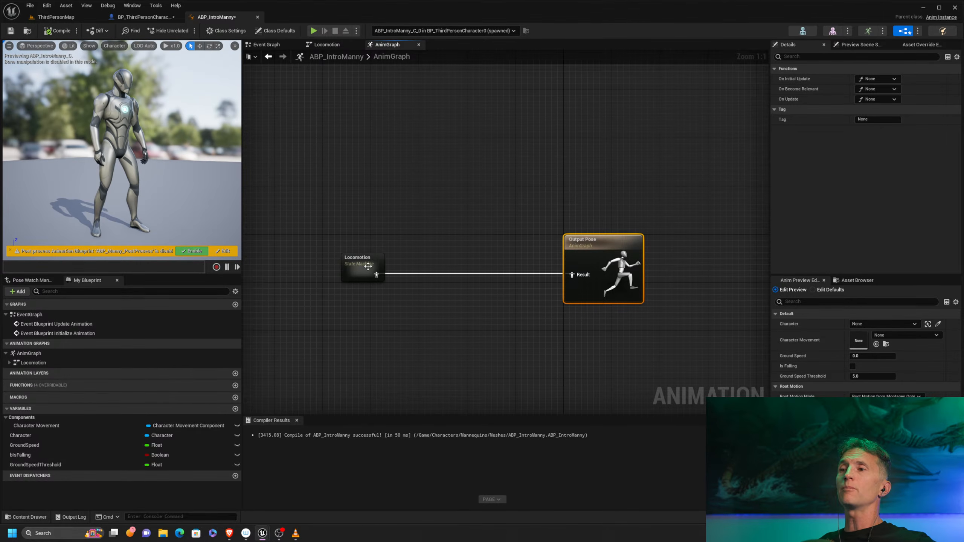
left_click_drag(368, 267, 347, 276)
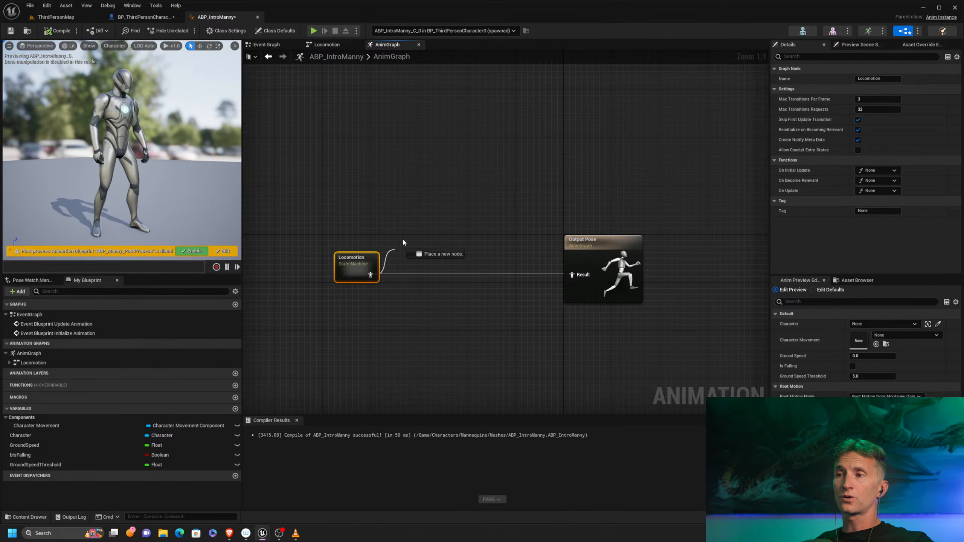
left_click_drag(403, 242, 430, 193)
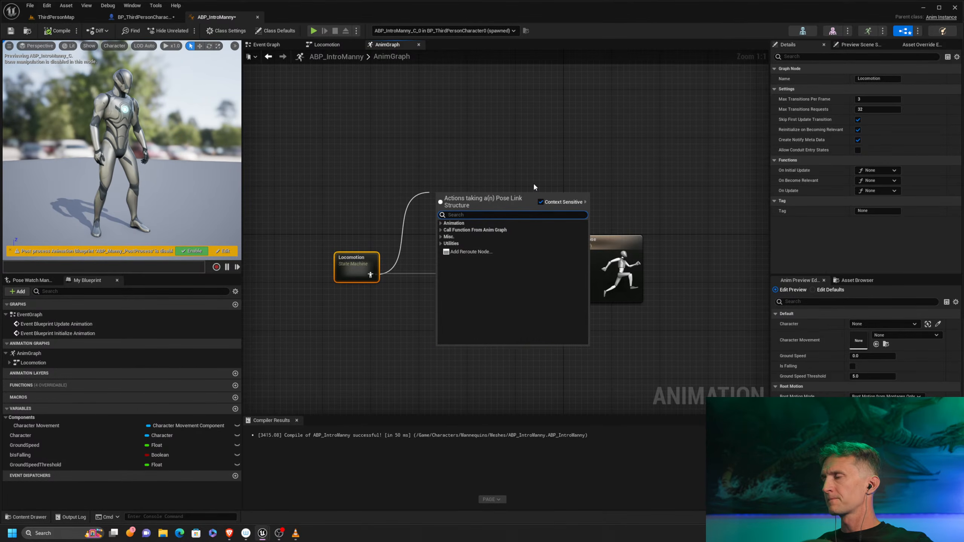
left_click(436, 227)
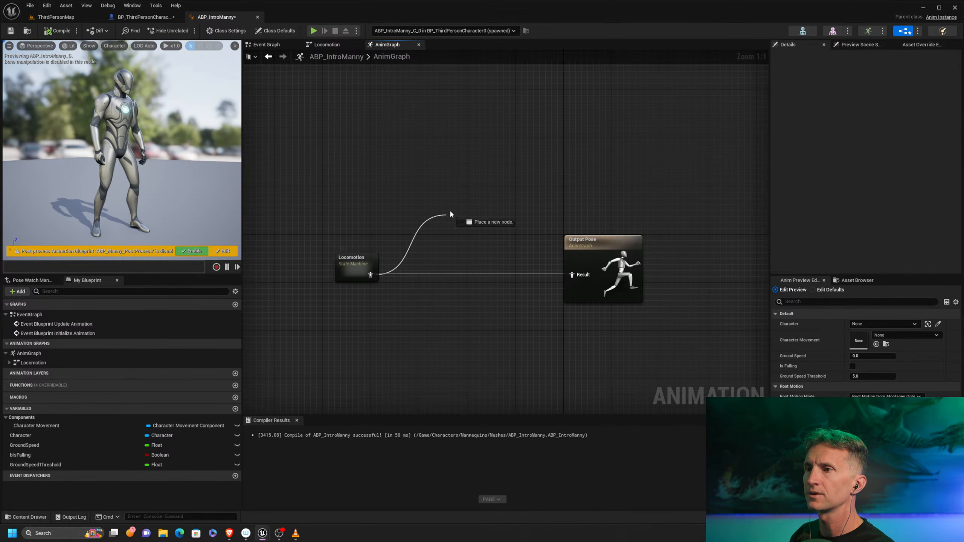
Insert a Blend node between Locomotion and Output Pose, feeding Locomotion into input A, and line it up with both nodes
left_click_drag(451, 213, 450, 212)
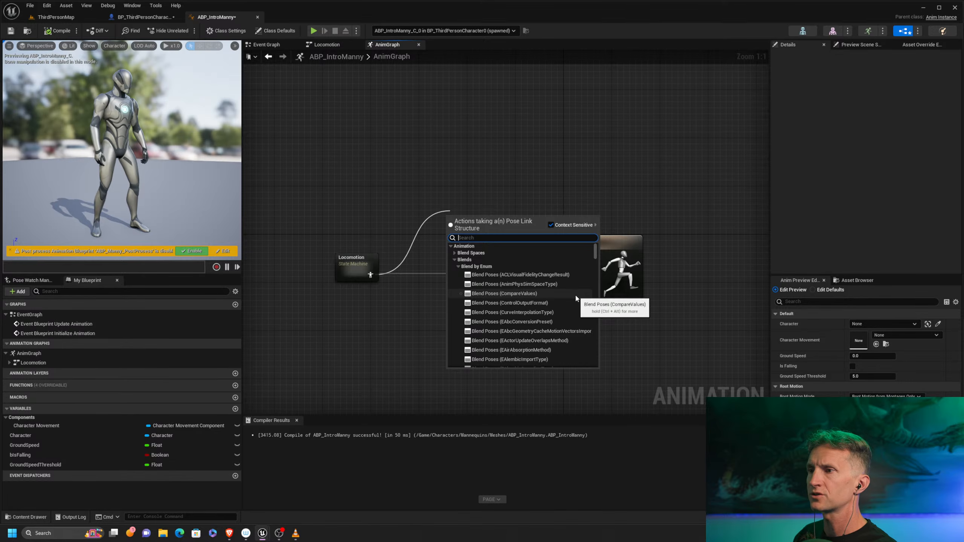
scroll(524, 274, "down", 2)
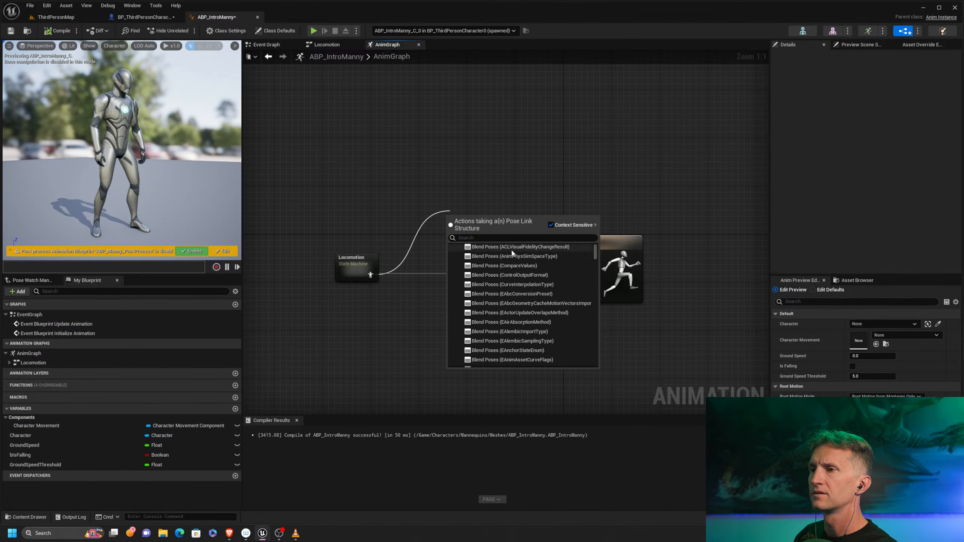
type("blend")
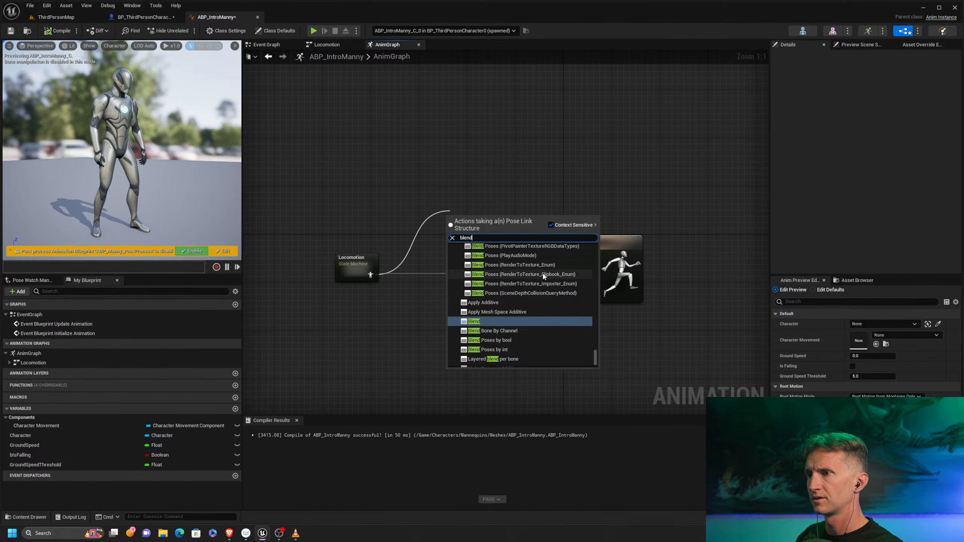
left_click(474, 321)
left_click_drag(464, 221, 459, 268)
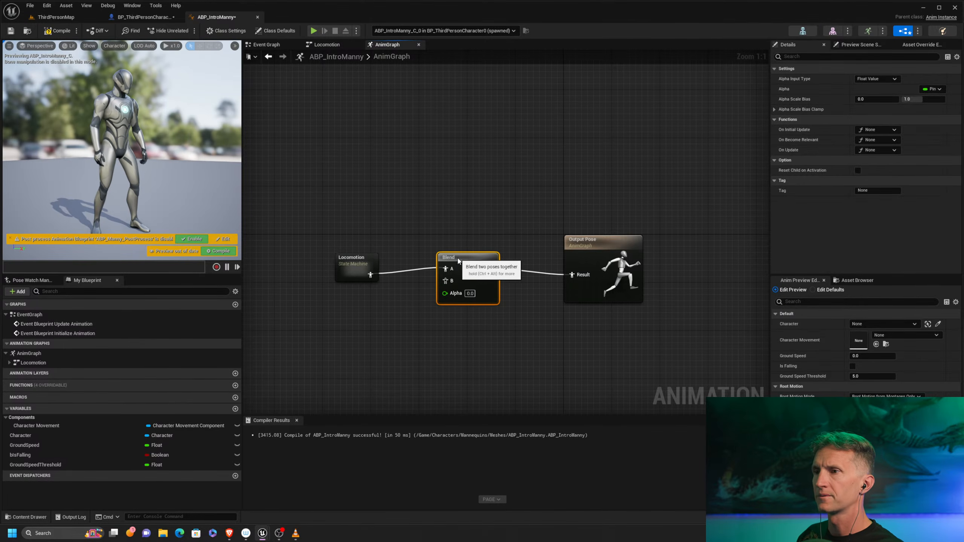
right_click_drag(304, 329, 331, 290)
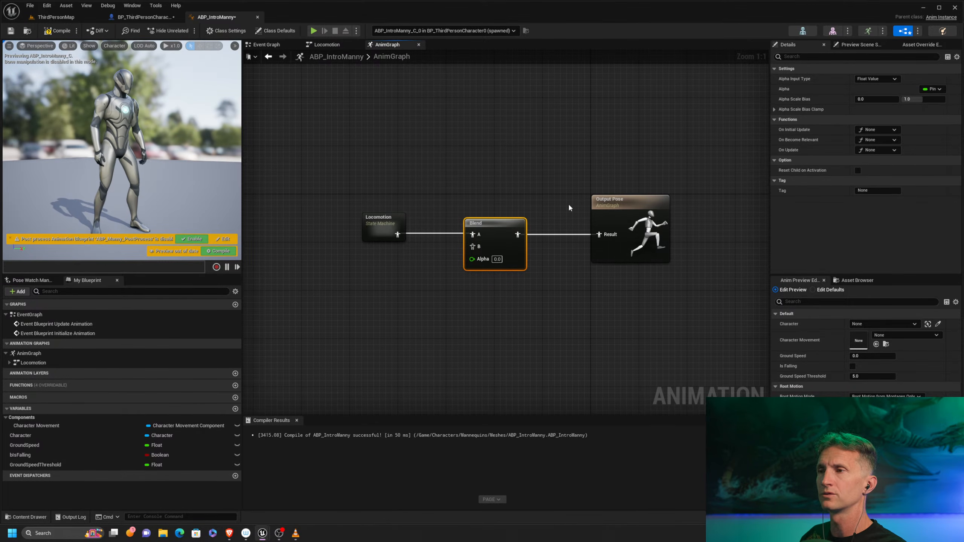
Add a Play MM_Run_Fwd node below Locomotion, connect it to the Blend node's B input, and compile
right_click(345, 285)
type("p")
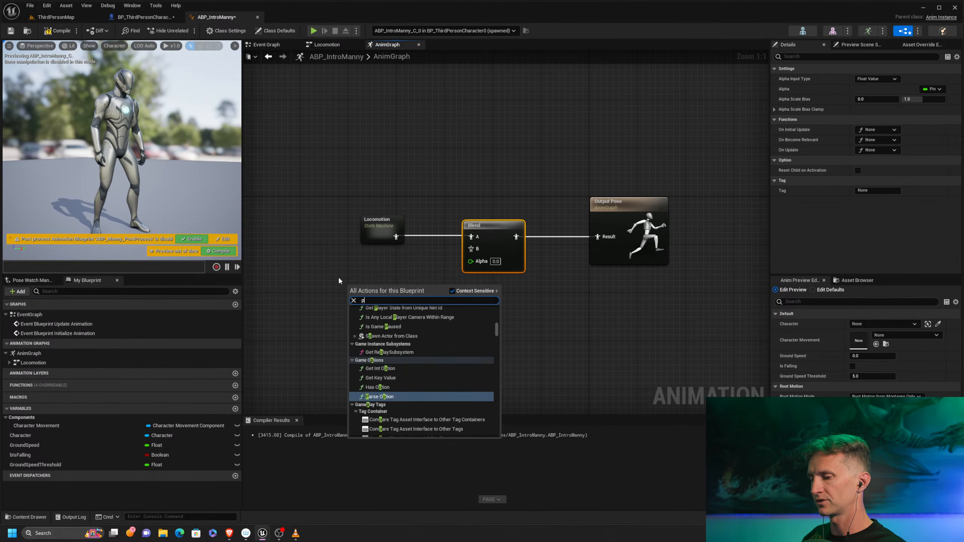
type("lay mm")
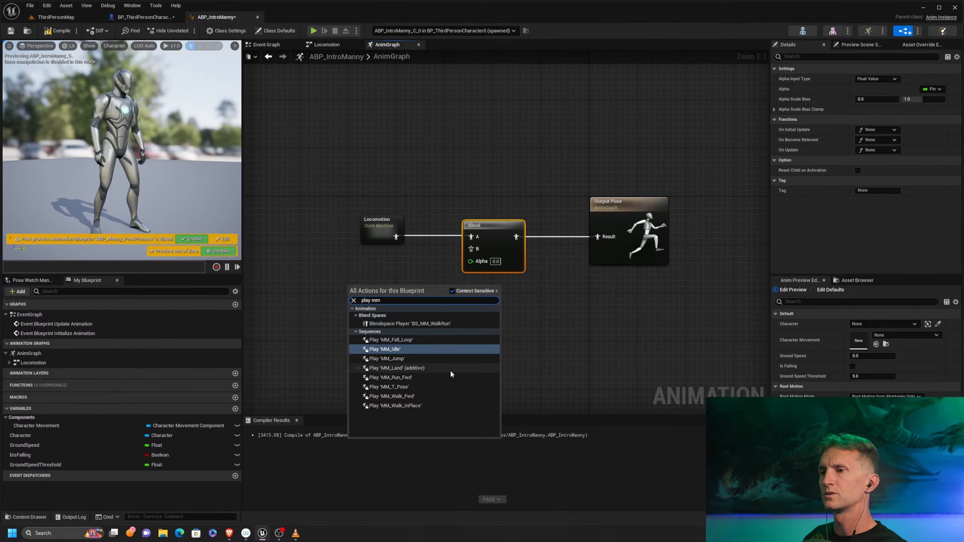
left_click(428, 377)
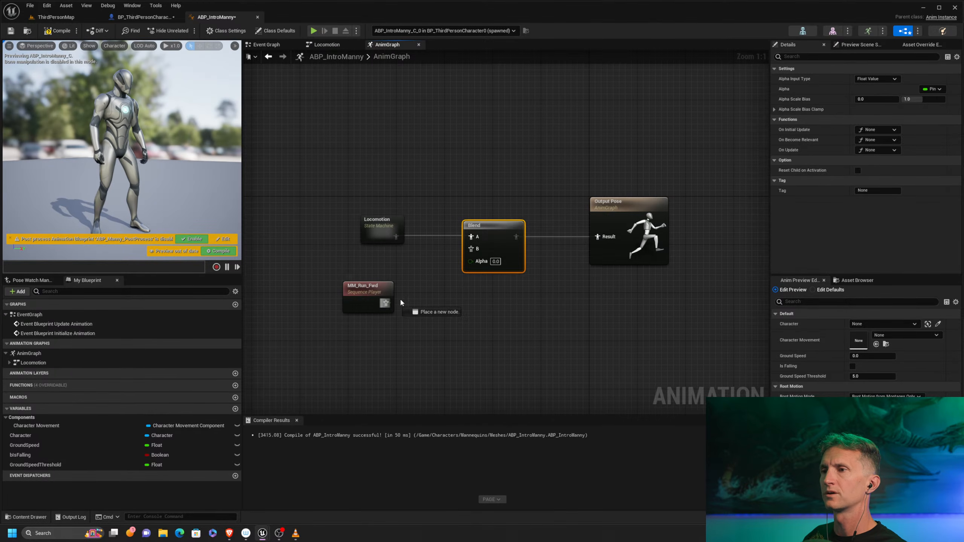
left_click_drag(373, 291, 390, 278)
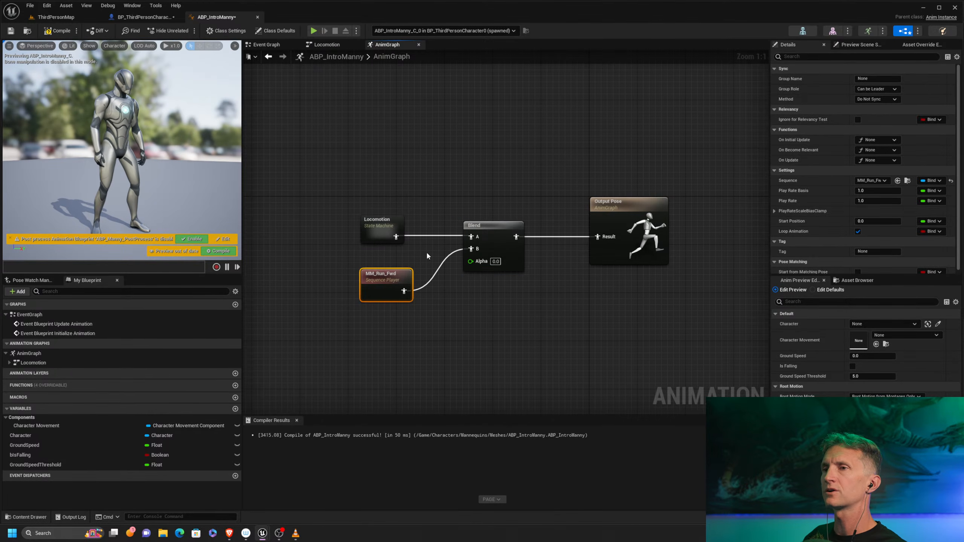
left_click(57, 30)
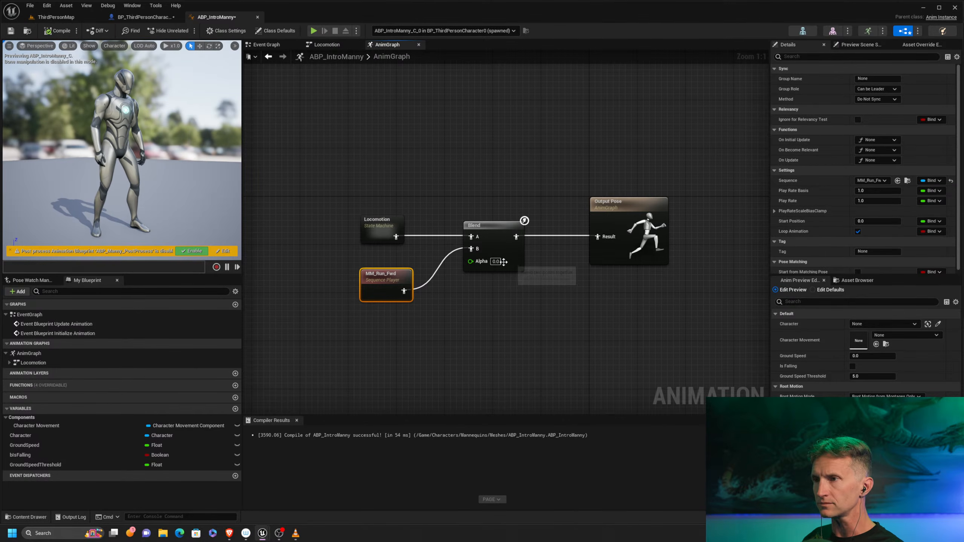
Set the Blend node's Alpha to 1.0 and compile the blueprint
type("1")
key("Return")
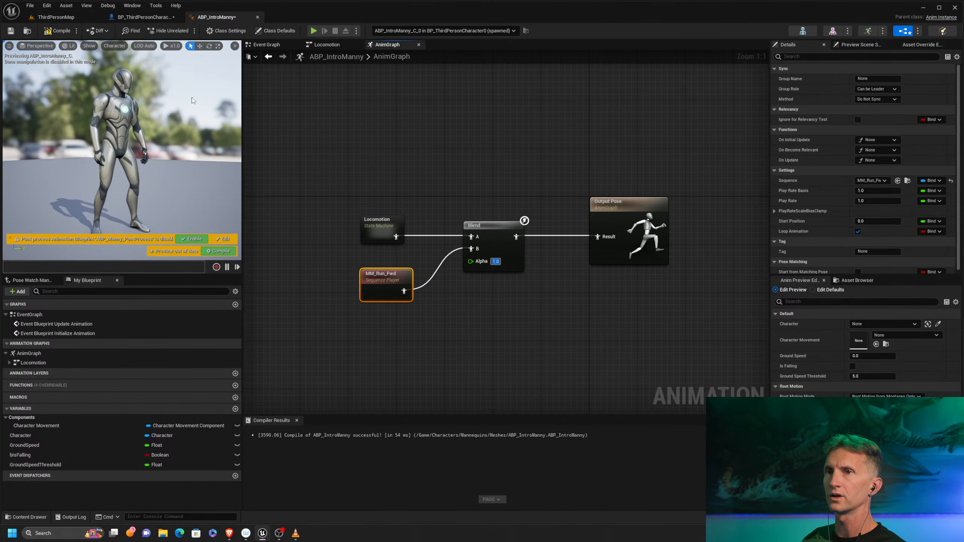
left_click(71, 32)
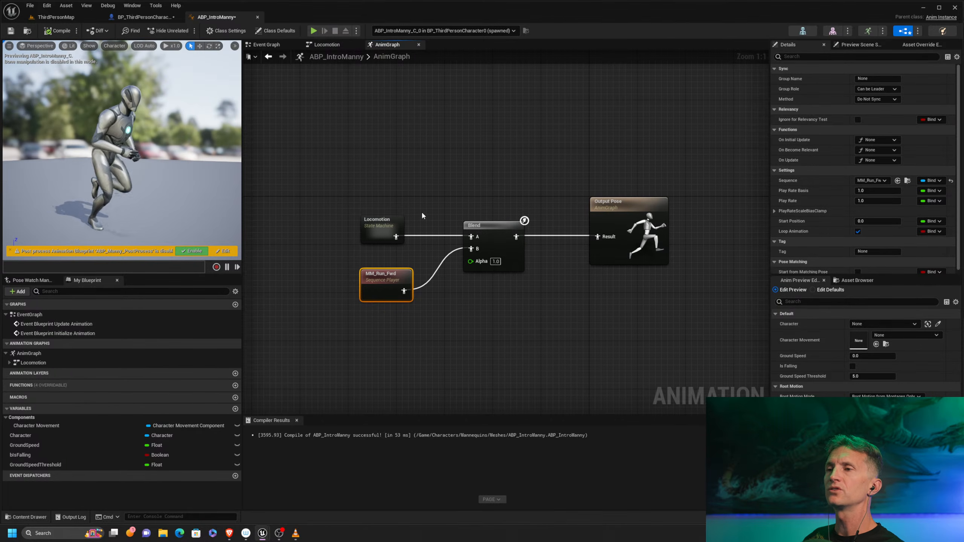
left_click_drag(466, 278, 466, 279)
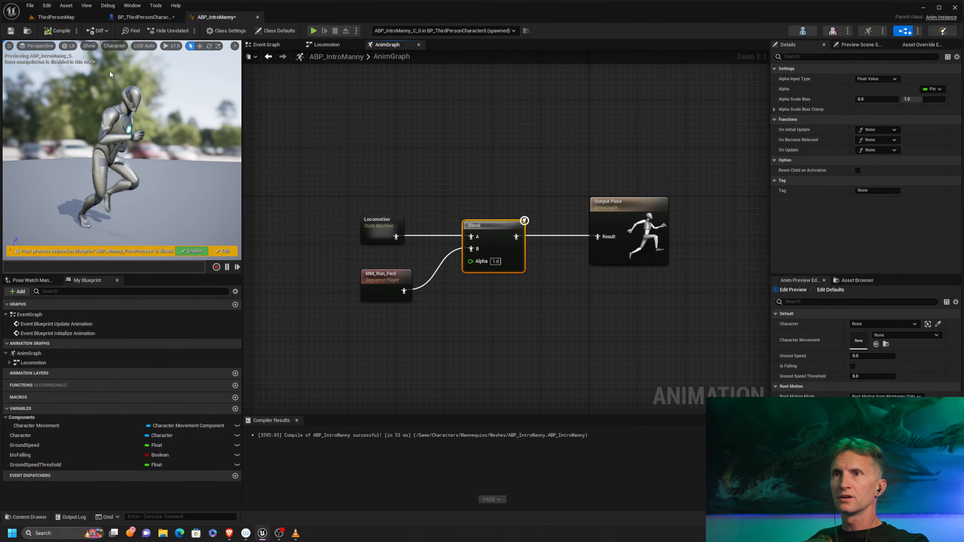
Play ThirdPersonMap, move and jump with the character to test the full run blend, end the session, and return to ABP_IntroManny
left_click(55, 17)
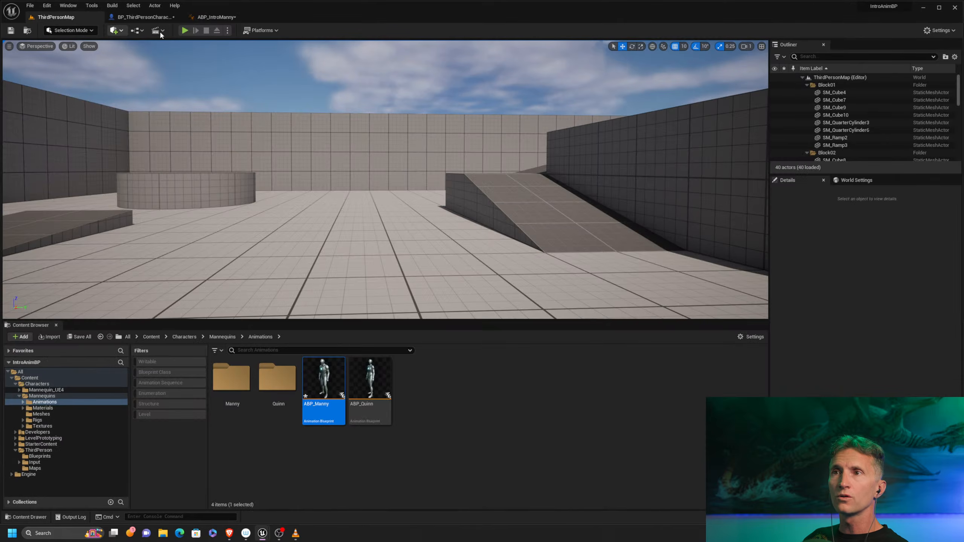
left_click(190, 32)
key("w")
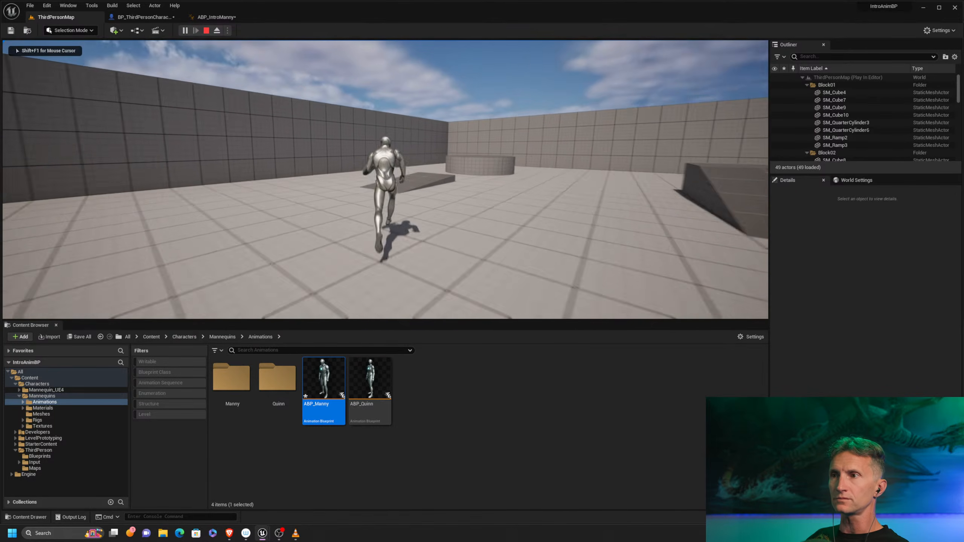
key("s")
key("d")
key("space")
key("w")
key("space")
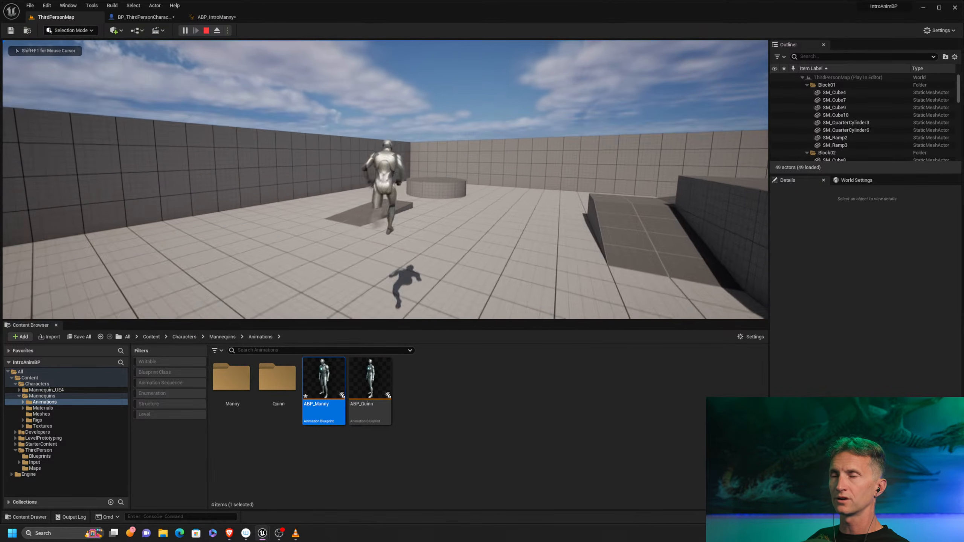
key("Escape")
key("ctrl+Tab")
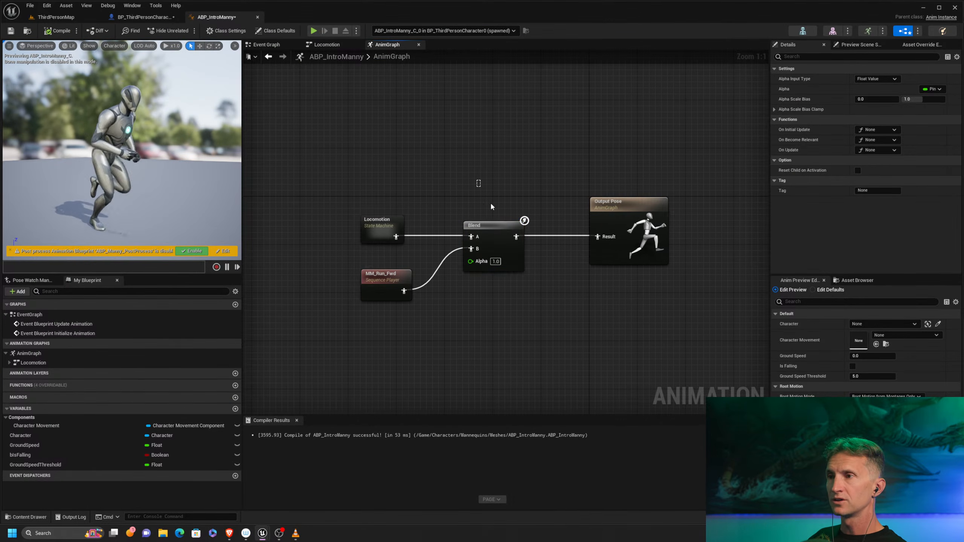
Set the Blend node's Alpha to 0.5, compile the blueprint, and move the Locomotion node farther from the Blend node
left_click(497, 243)
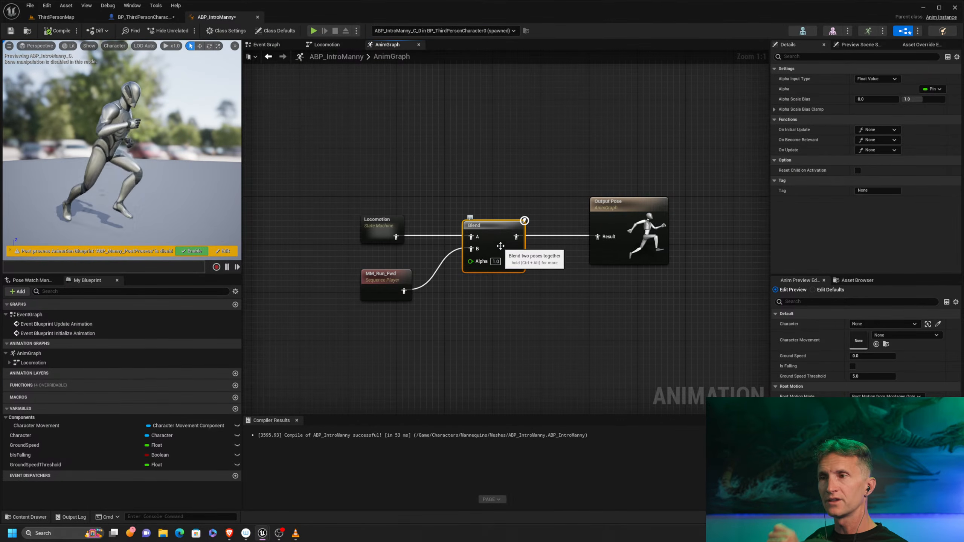
mouse_move(378, 231)
left_mouse_down()
mouse_move(423, 162)
mouse_move(365, 219)
mouse_move(359, 236)
left_mouse_up()
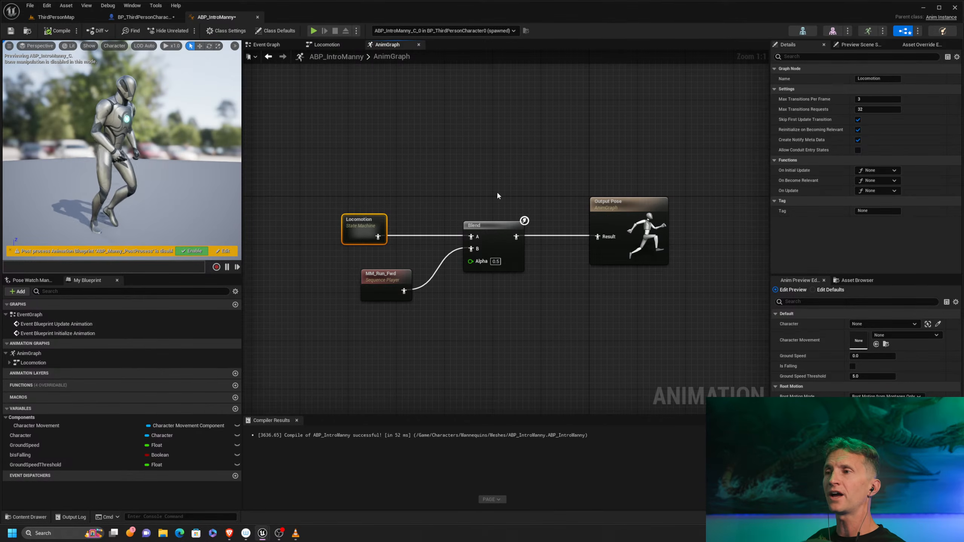
left_click(493, 239)
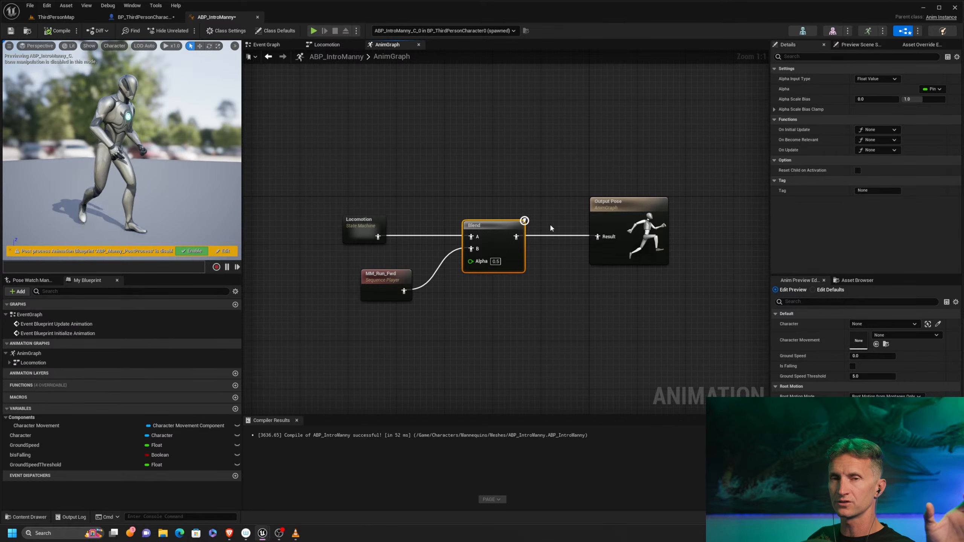
mouse_move(524, 224)
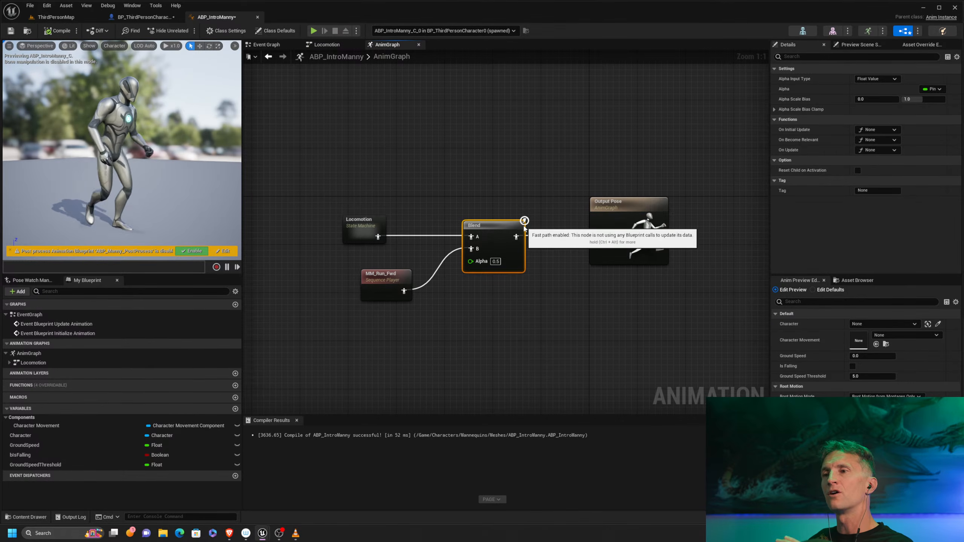
Play ThirdPersonMap, run and jump with the character to test the half blend, end the session, and return to ABP_IntroManny
left_click(61, 17)
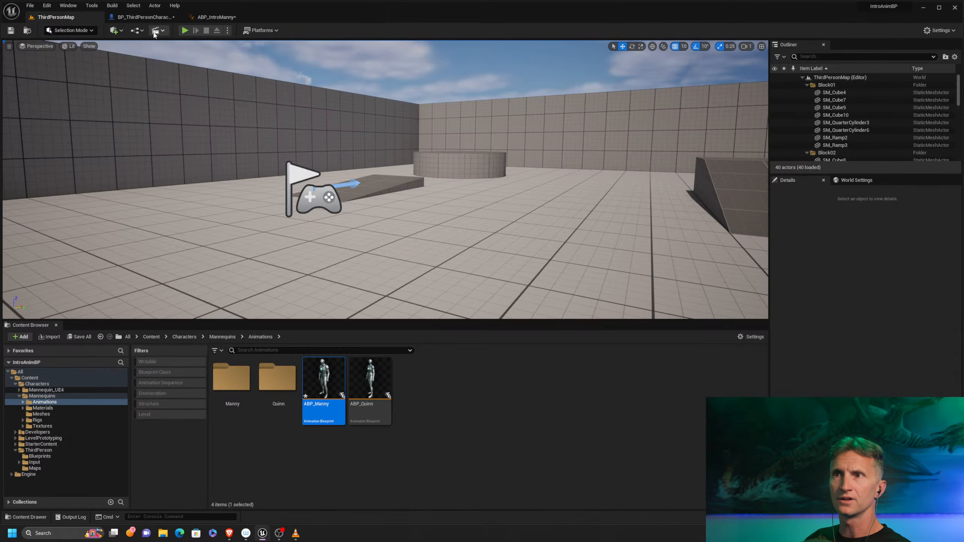
left_click(184, 30)
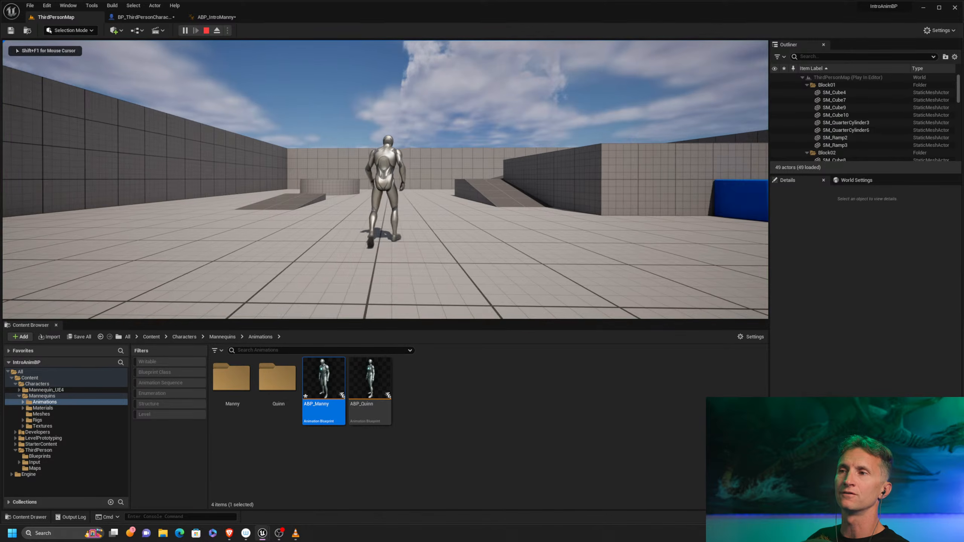
key("w")
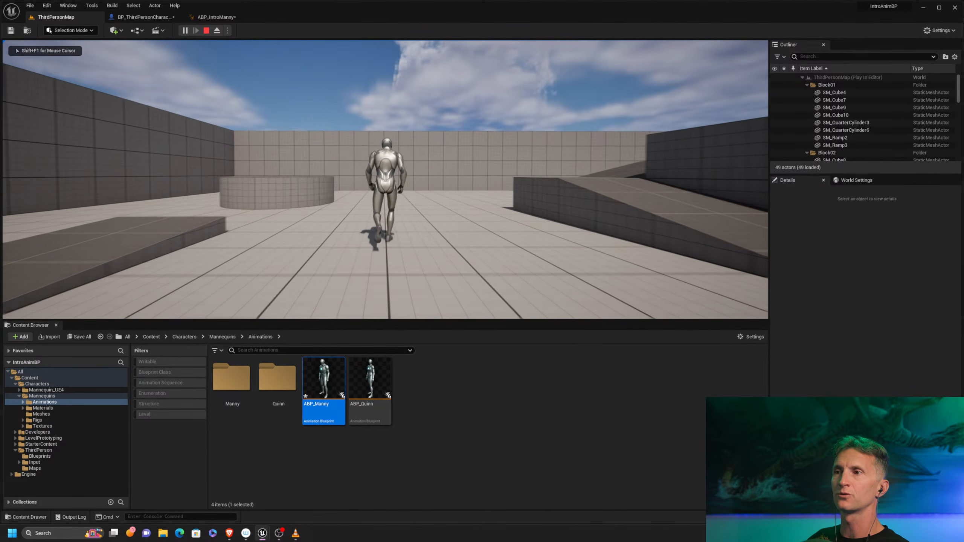
key("s")
key("space")
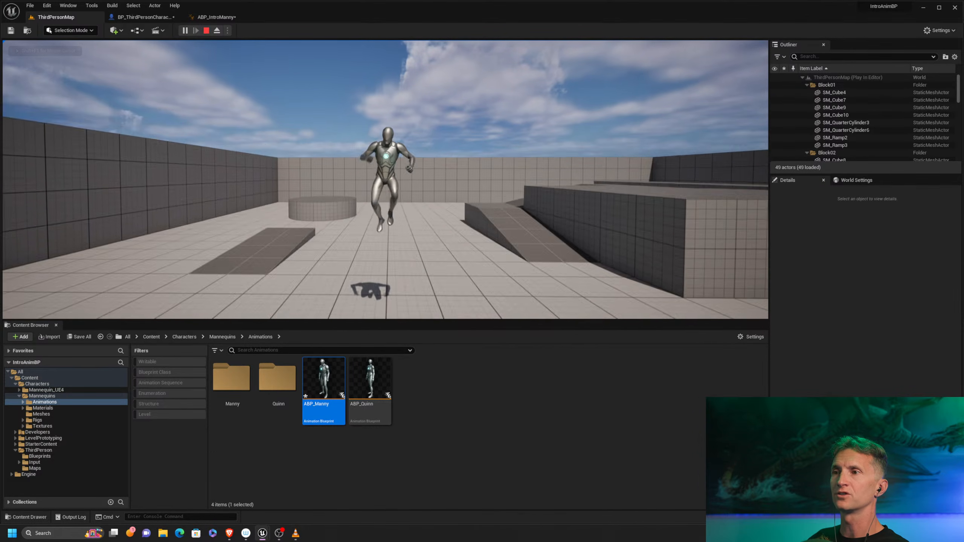
key("space")
key("space")
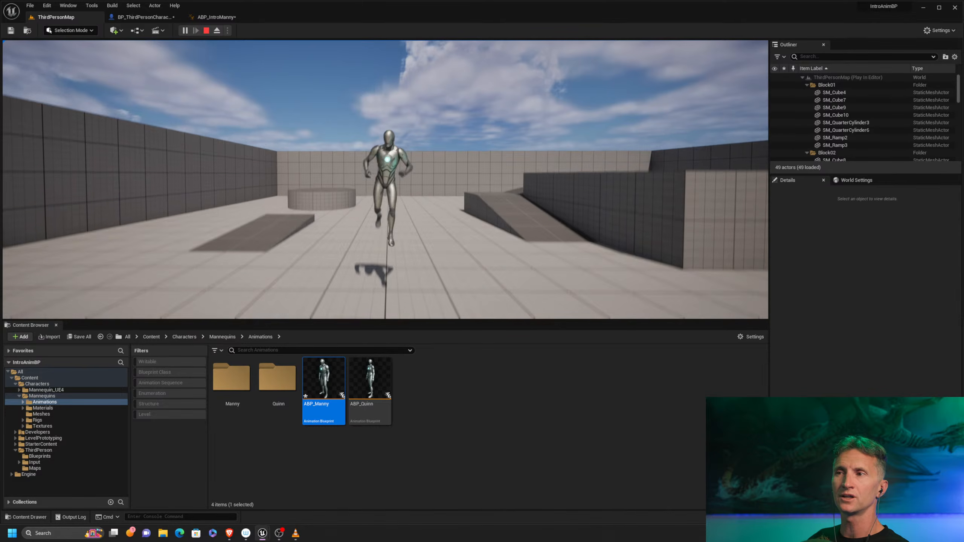
key("space")
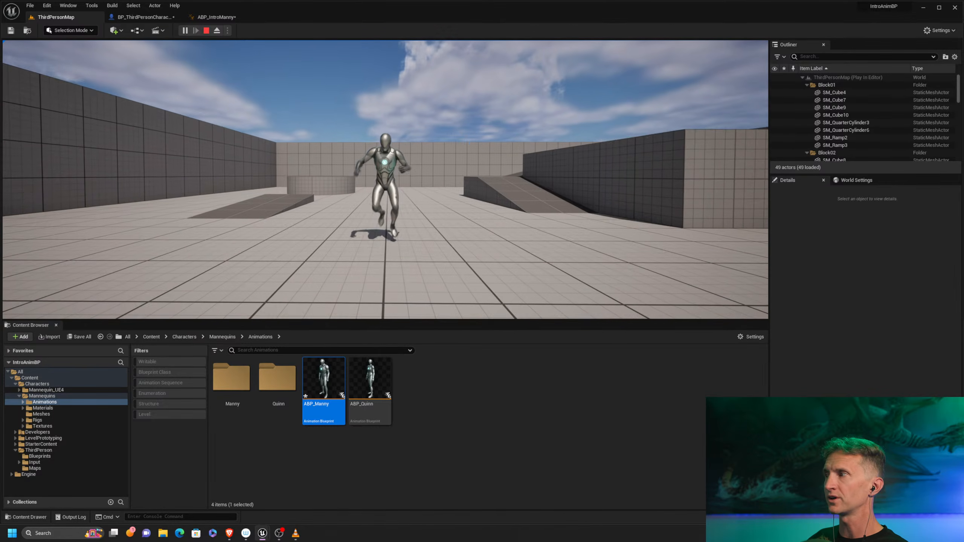
key("Escape")
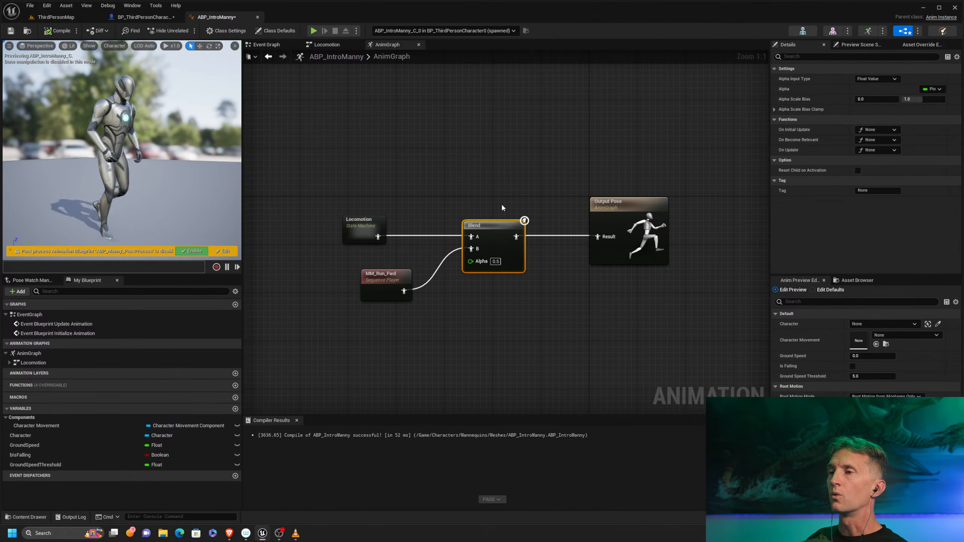
Spread the Output Pose and Locomotion nodes farther apart and delete the Blend node between them
right_click_drag(600, 212, 564, 186)
left_click_drag(585, 177, 646, 178)
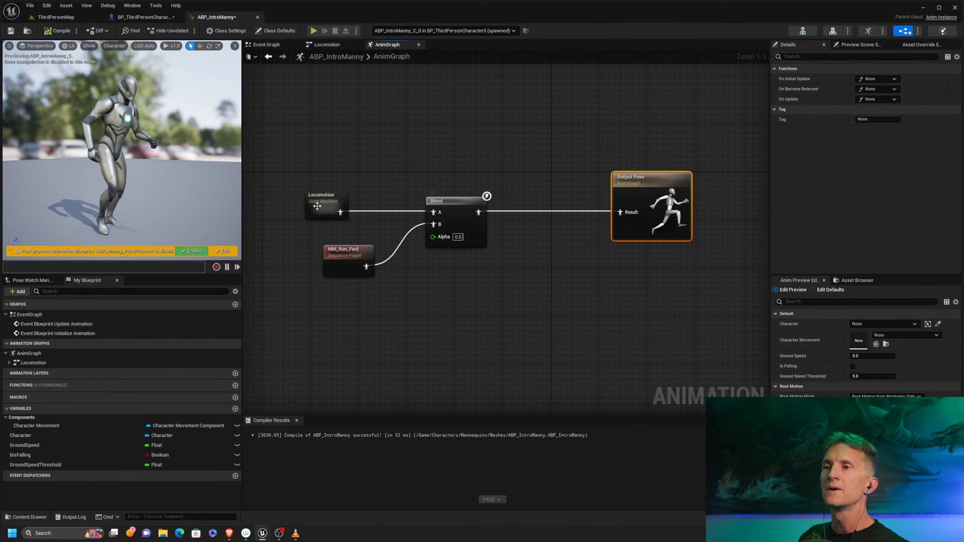
left_click_drag(327, 208, 332, 163)
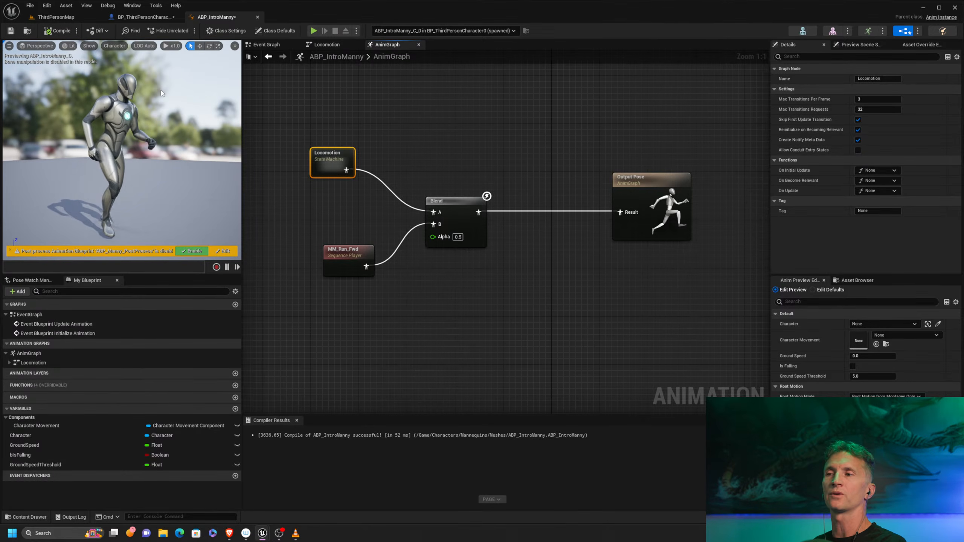
left_click(476, 228)
key("Delete")
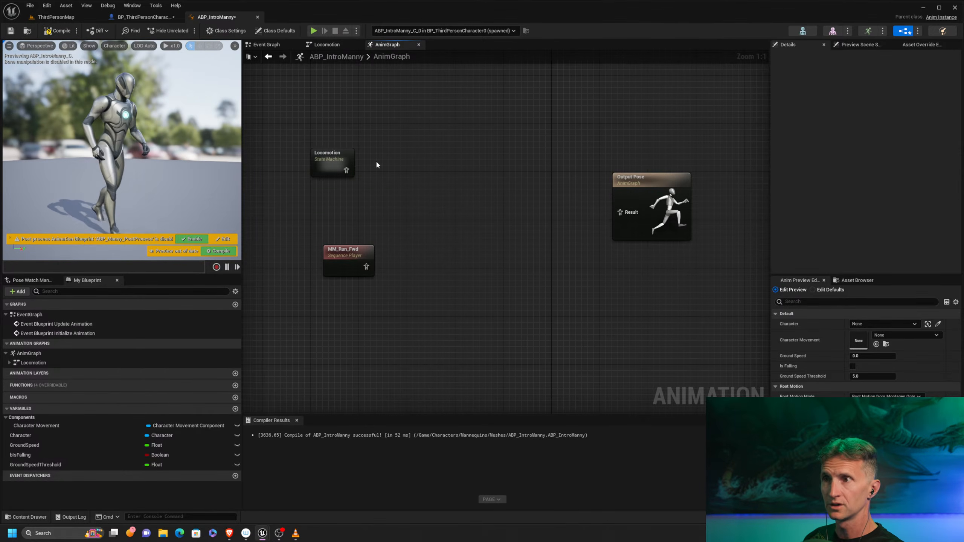
Insert a Slot 'DefaultSlot' node between Locomotion and Output Pose, connect it to both, and line up the nodes
left_click_drag(346, 170, 444, 173)
type("slot")
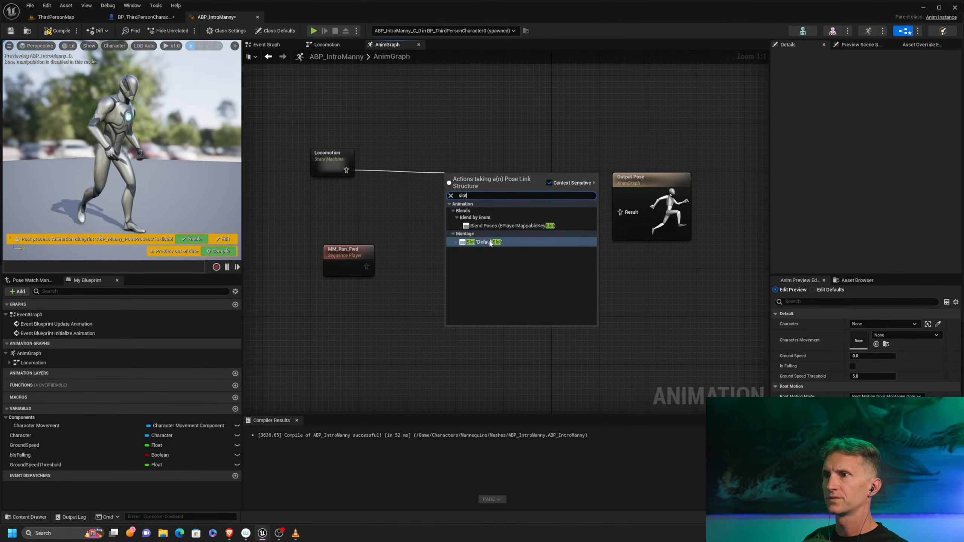
key("Return")
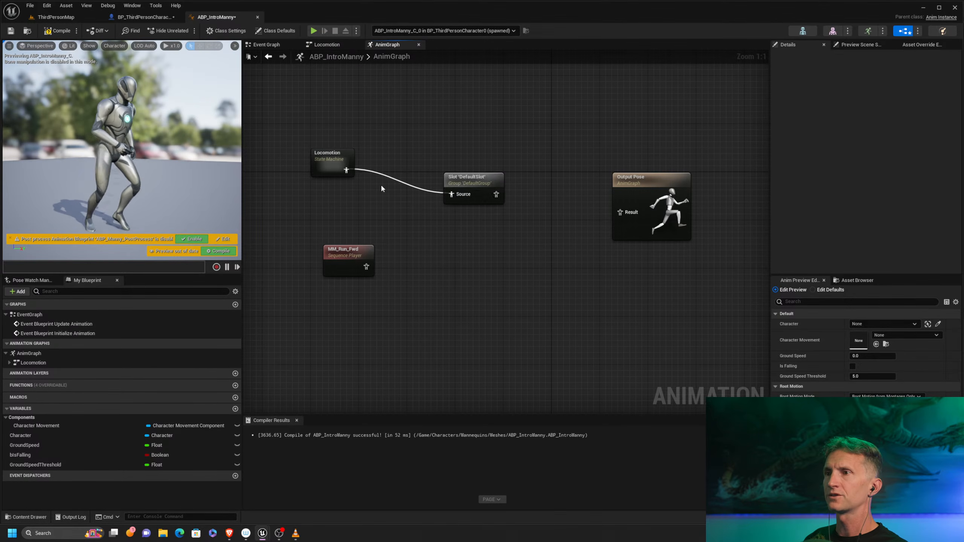
left_click_drag(328, 158, 340, 182)
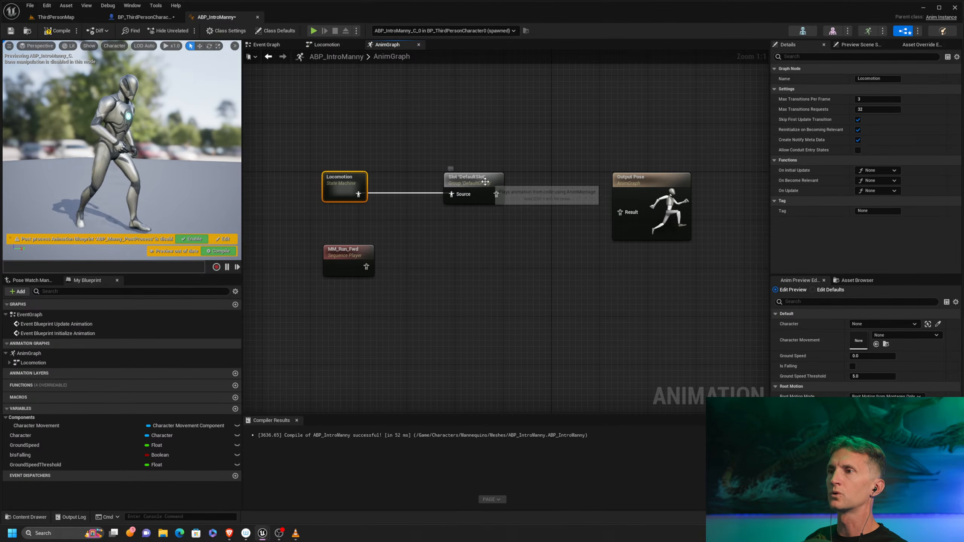
left_click_drag(489, 180, 620, 212)
left_click_drag(356, 153, 480, 223)
Delete the unused MM_Run_Fwd node and compile the blueprint
left_click(367, 254)
key("Delete")
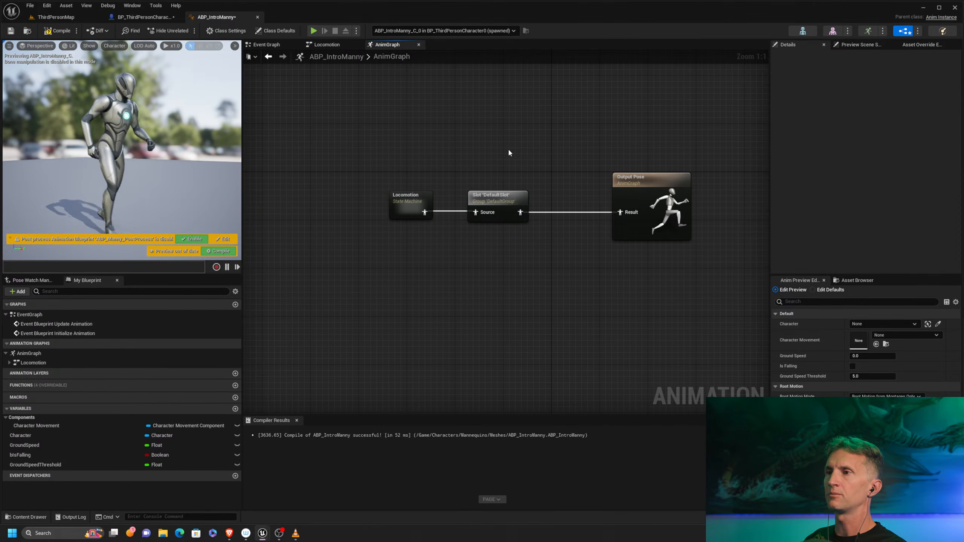
left_click(57, 30)
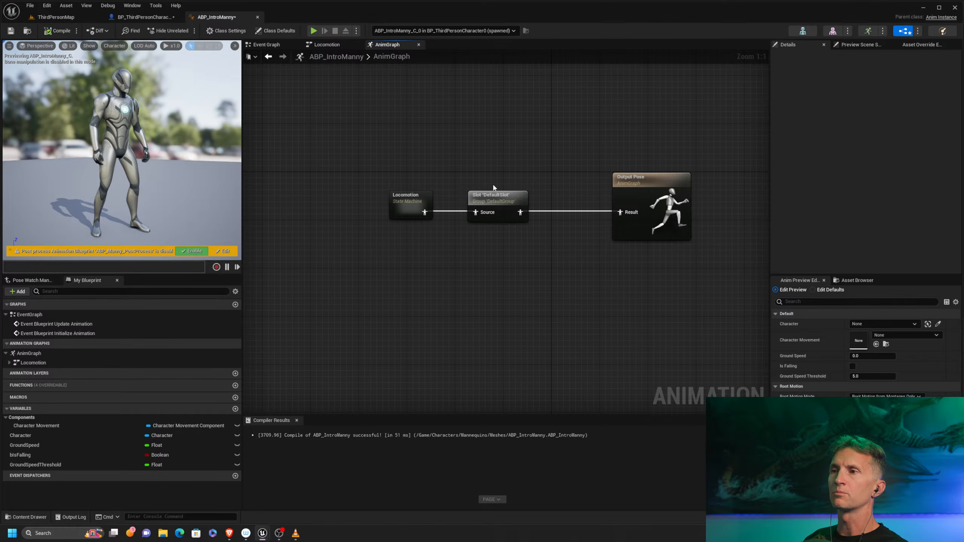
Reposition the Slot 'DefaultSlot' node midway between Locomotion and Output Pose, in line with both
left_click(405, 204)
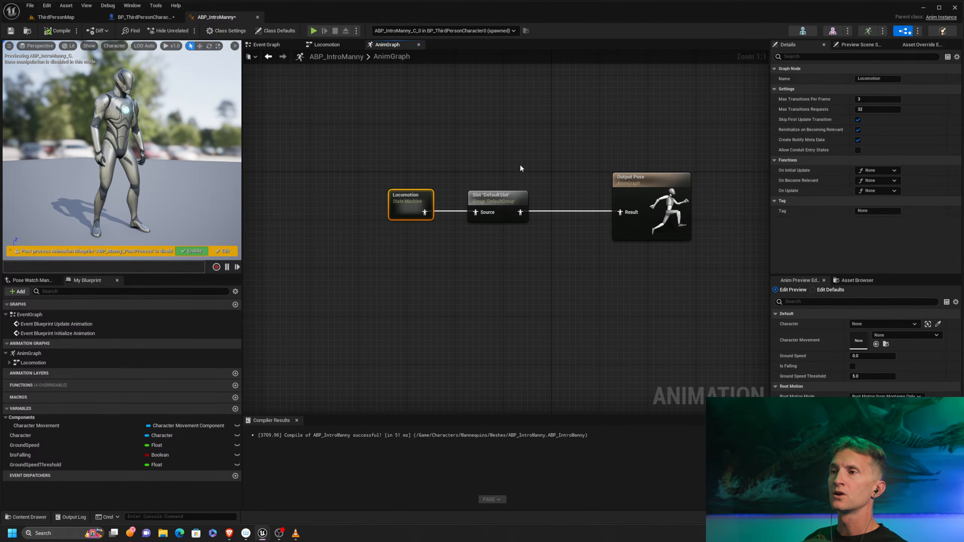
left_click_drag(500, 235, 500, 236)
left_click_drag(501, 202, 519, 196)
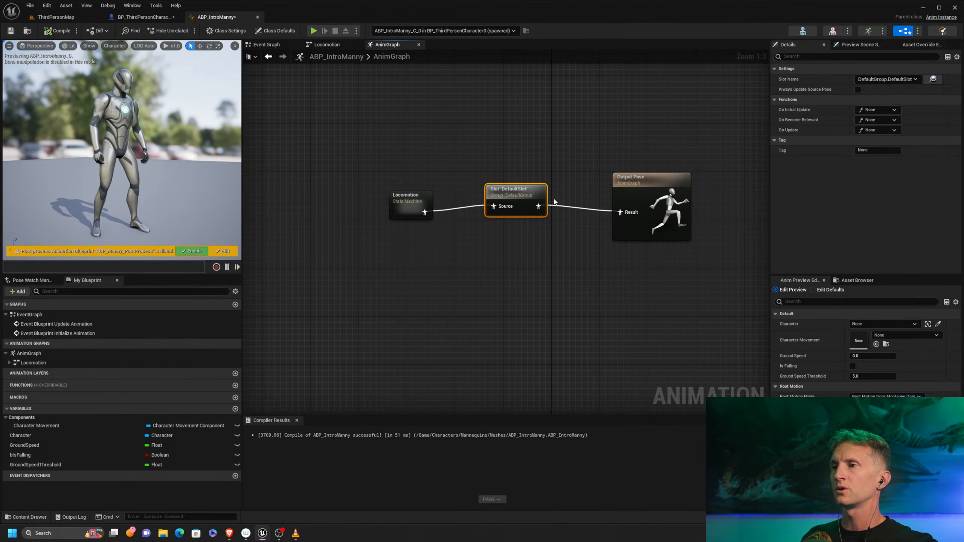
left_click_drag(528, 193, 527, 199)
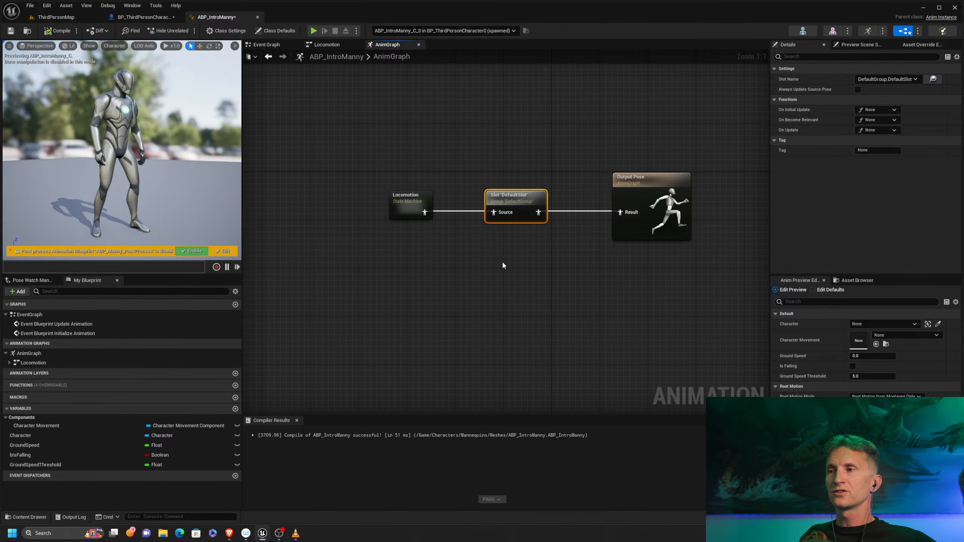
mouse_move(510, 201)
left_mouse_down()
mouse_move(514, 158)
mouse_move(501, 169)
mouse_move(503, 195)
mouse_move(516, 200)
left_mouse_up()
left_click_drag(454, 167, 374, 224)
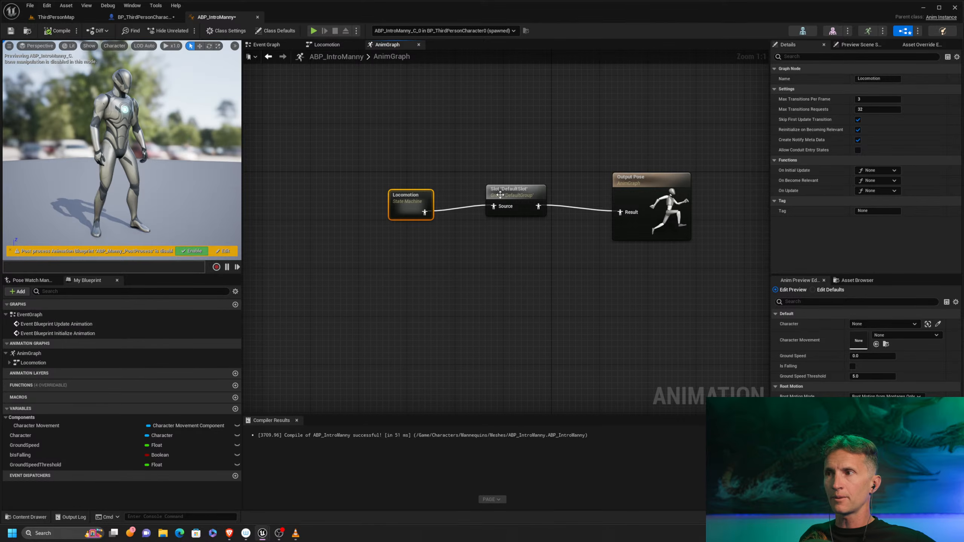
left_click_drag(500, 194, 494, 200)
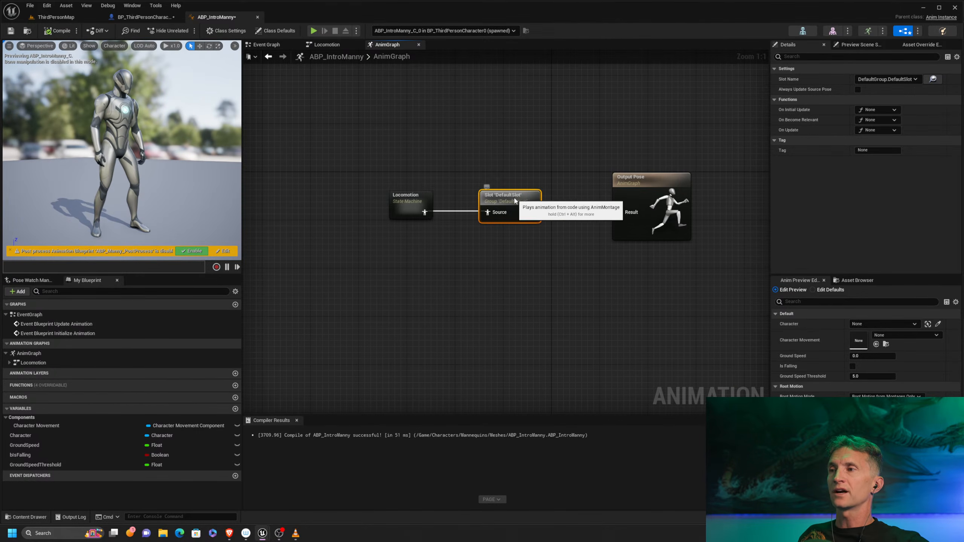
left_click_drag(523, 198, 535, 198)
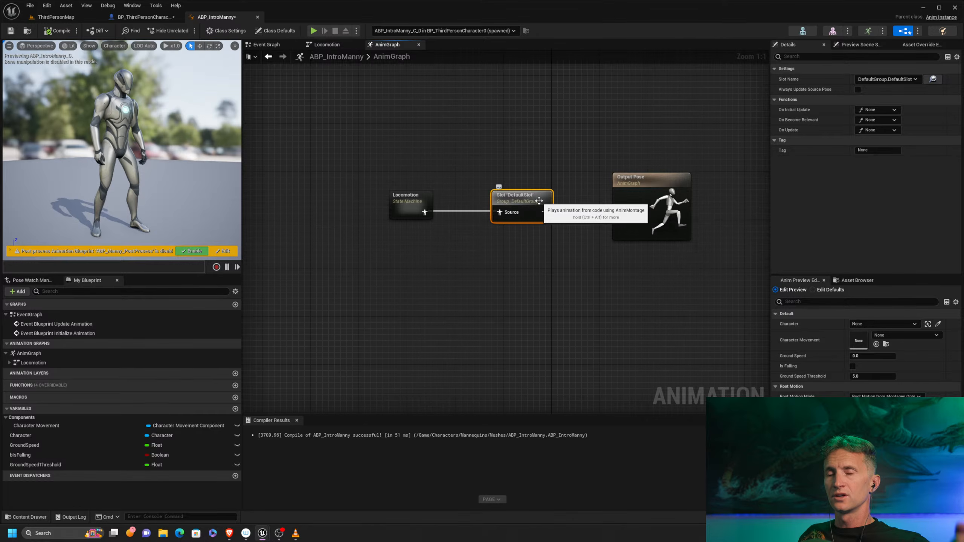